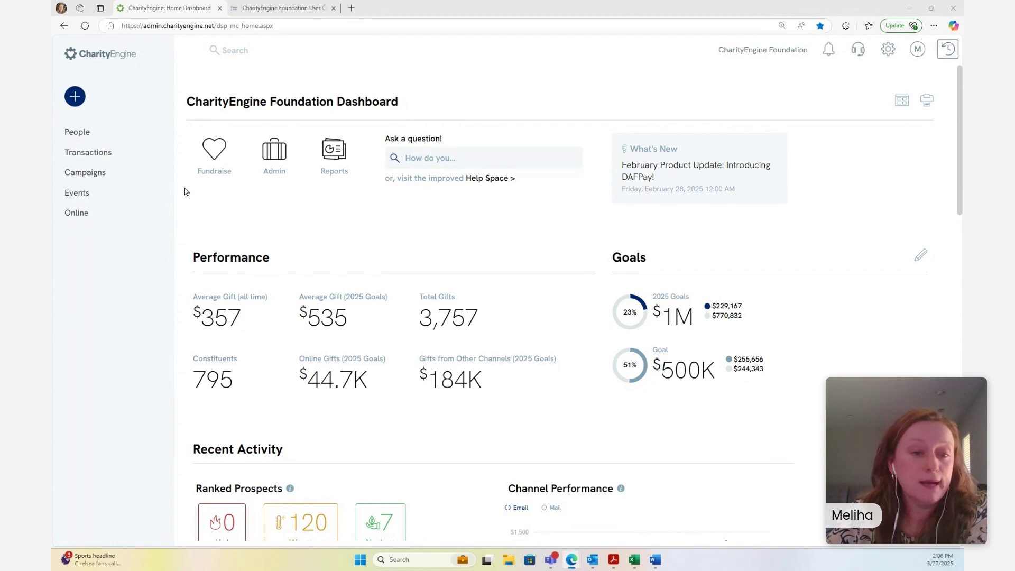
Go to Events > Volunteers > Volunteer Posts and load all existing posts
mouse_move(101, 221)
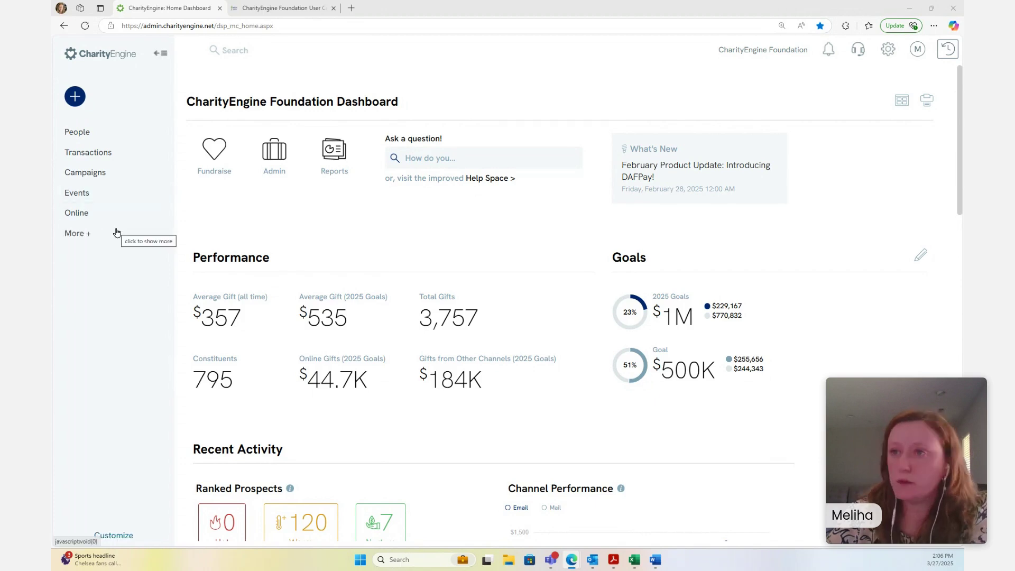
click(87, 196)
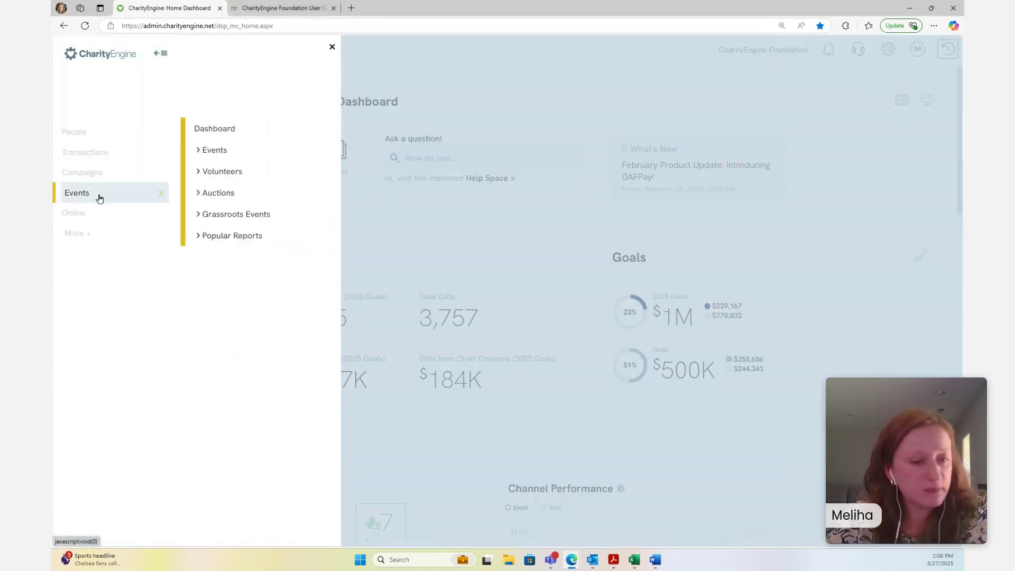
click(220, 171)
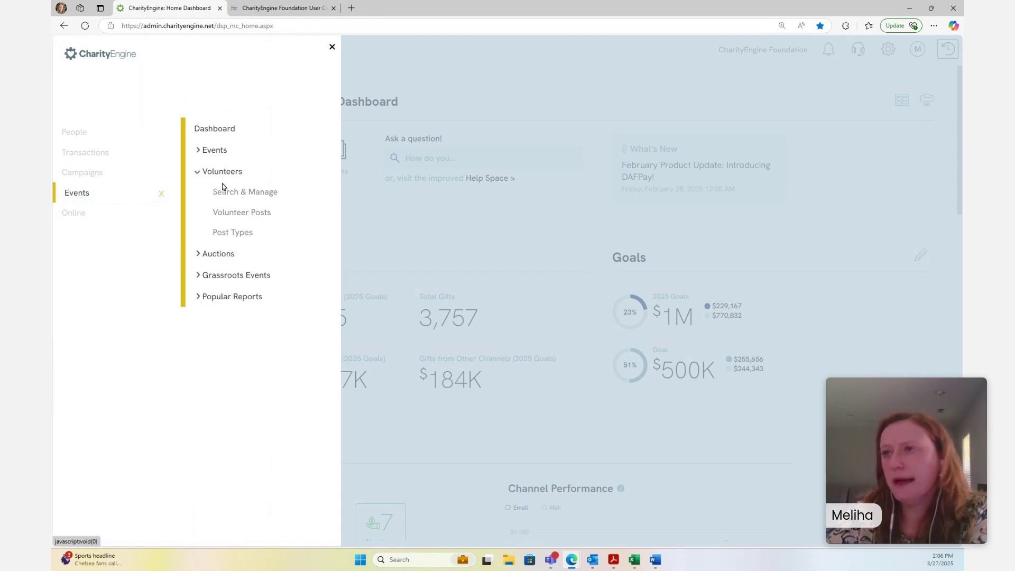
click(224, 216)
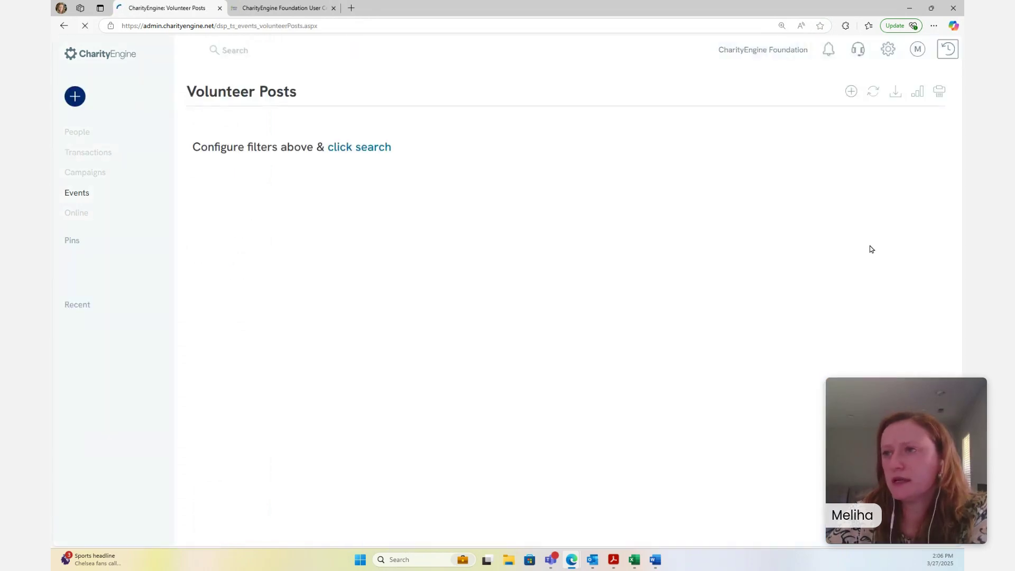
click(373, 202)
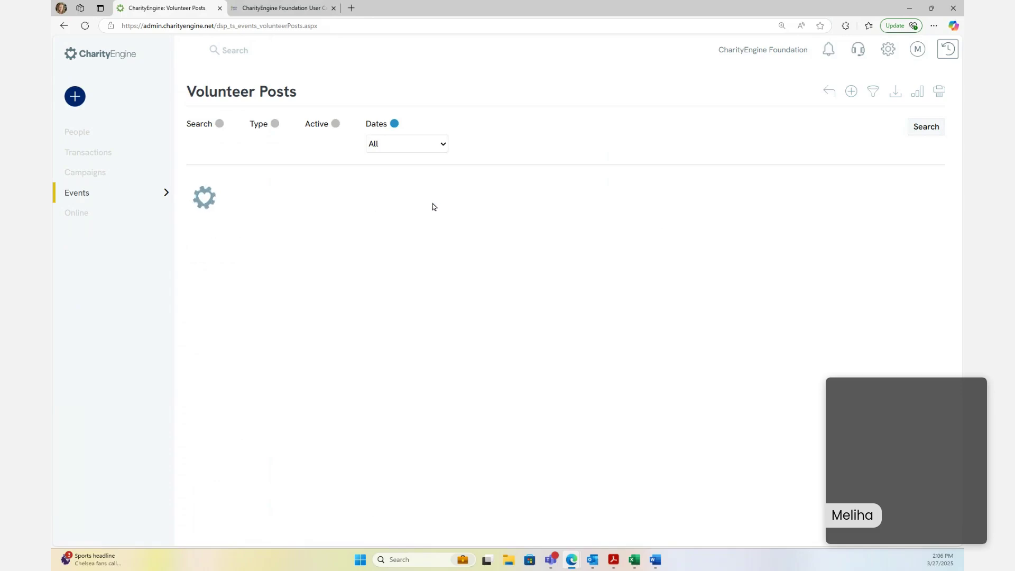
Review the posts' needed counts, progress and dates, then start a new volunteer post
drag(960, 96, 951, 51)
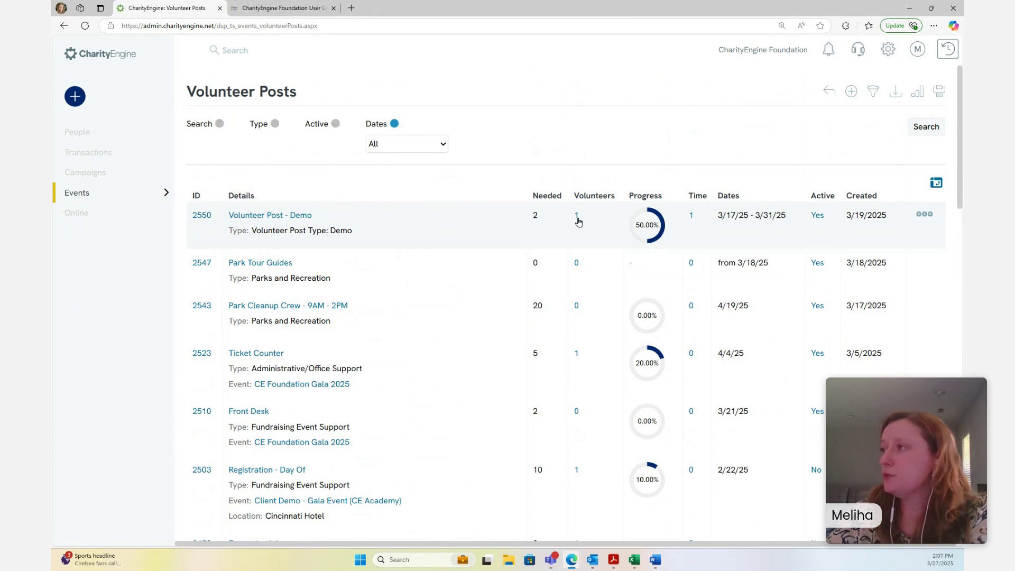
mouse_move(924, 262)
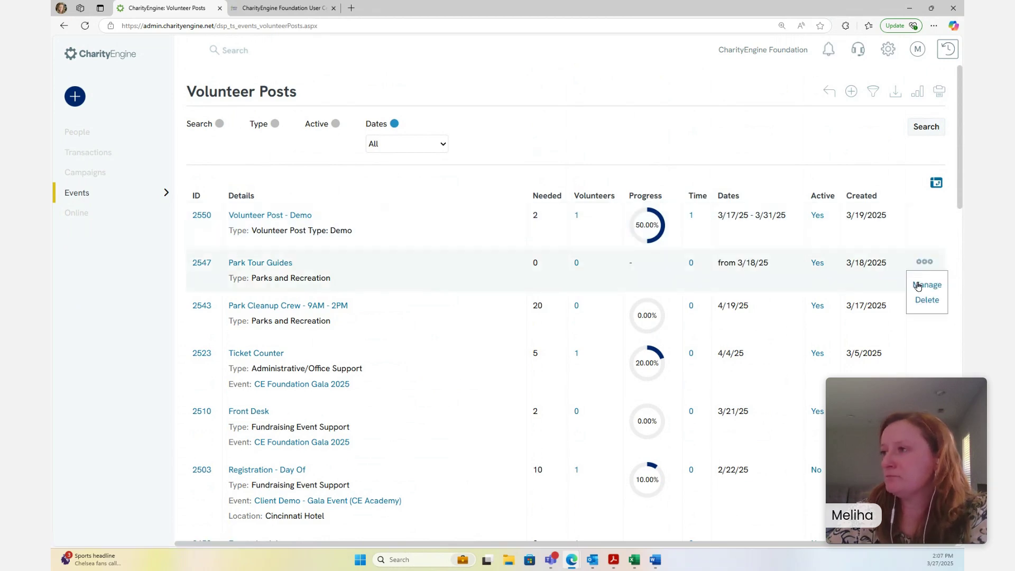
mouse_move(924, 215)
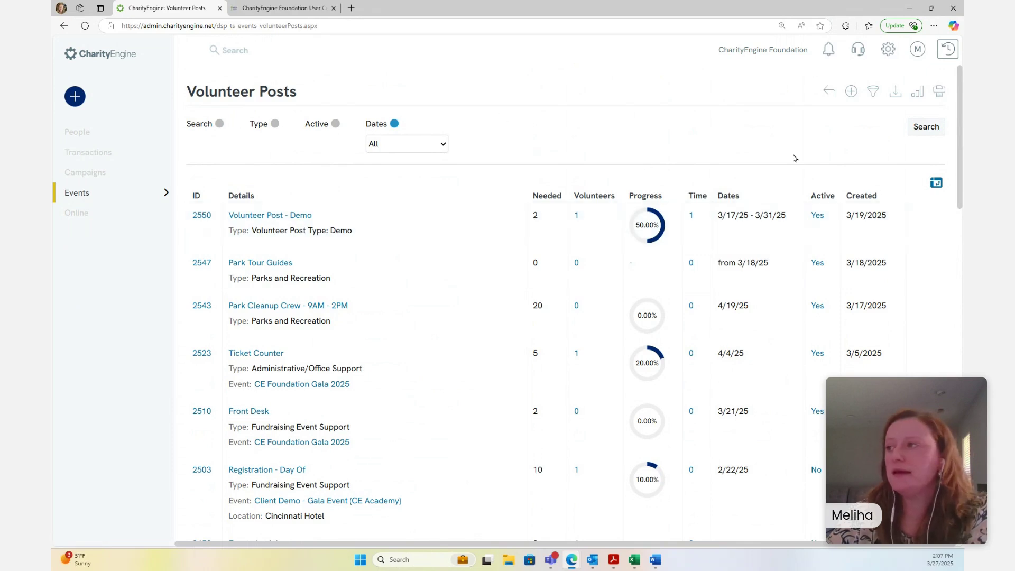
click(850, 94)
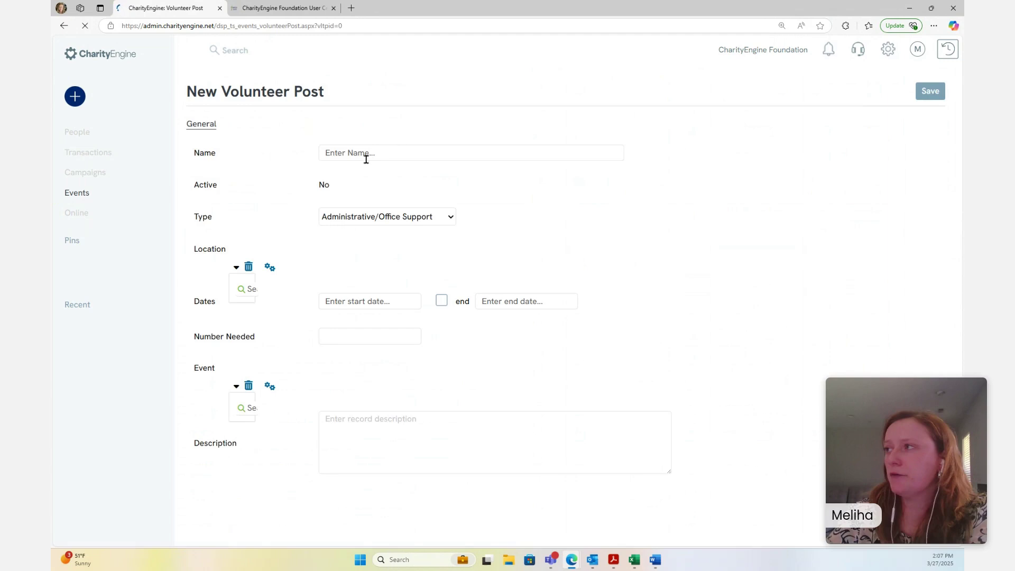
Name the new post 'Example Post #1' and keep its type as Administrative/Office Support
click(403, 143)
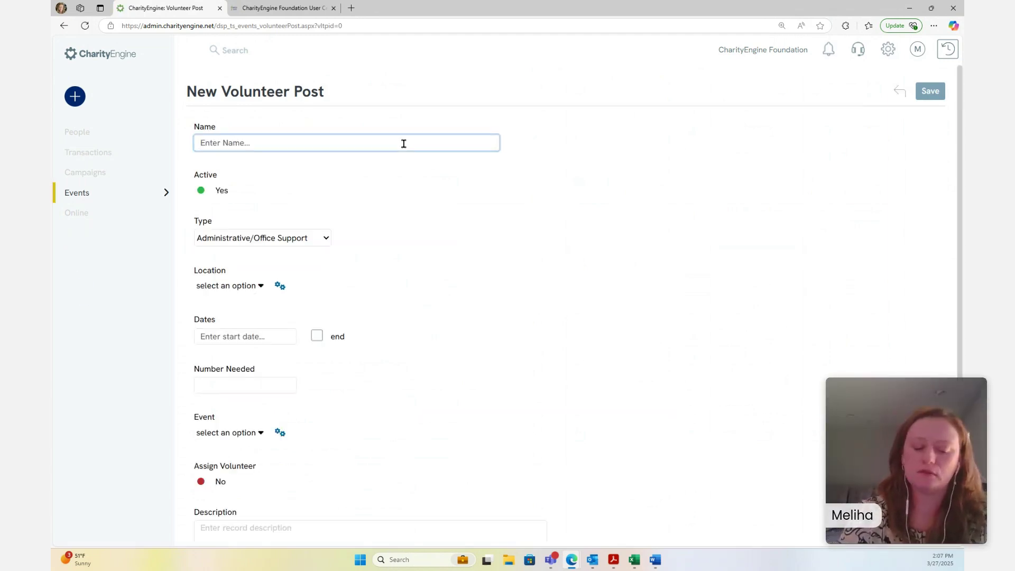
text(E)
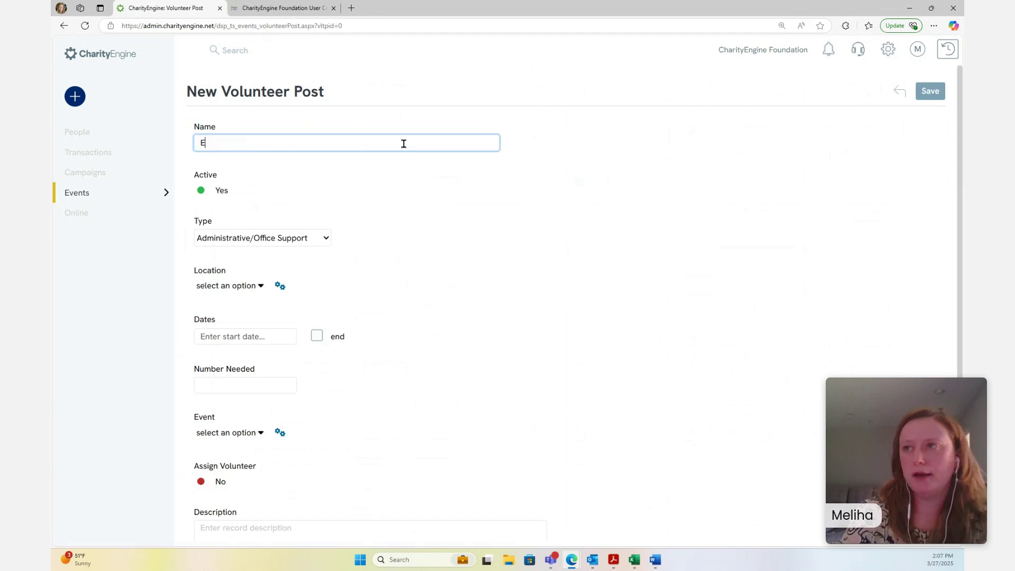
text(xample Post)
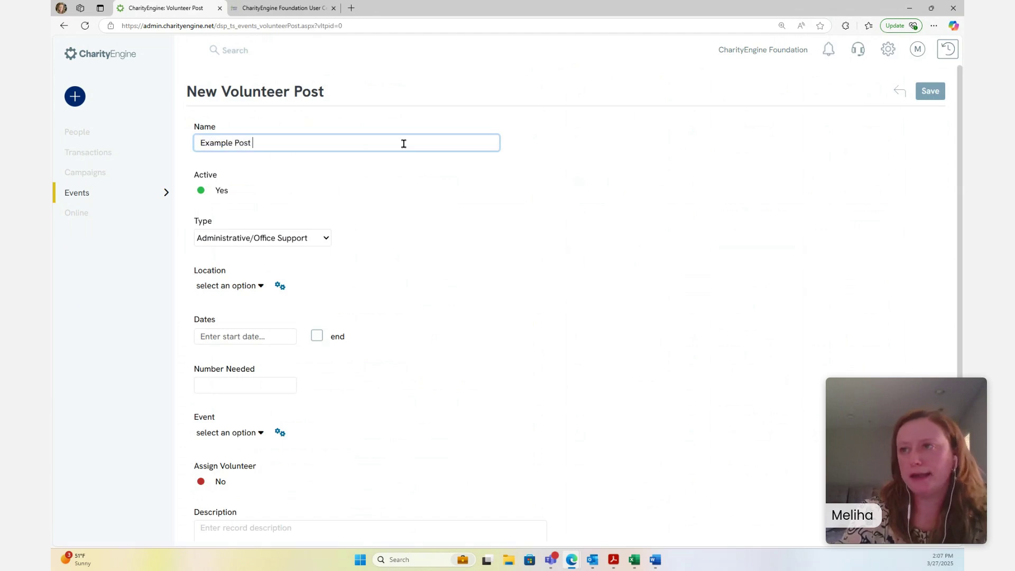
text( #1)
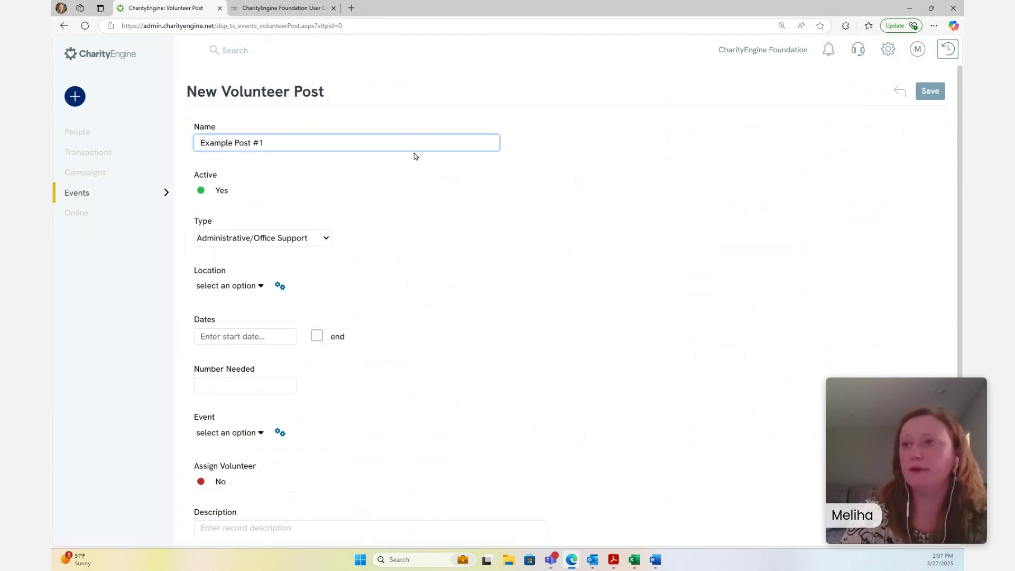
mouse_move(172, 211)
click(326, 238)
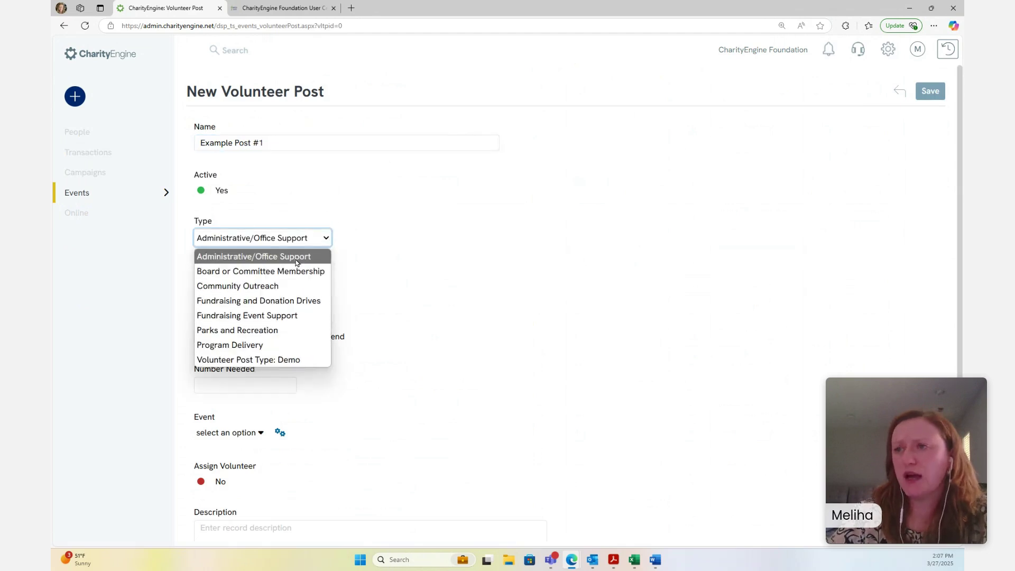
click(304, 208)
click(104, 193)
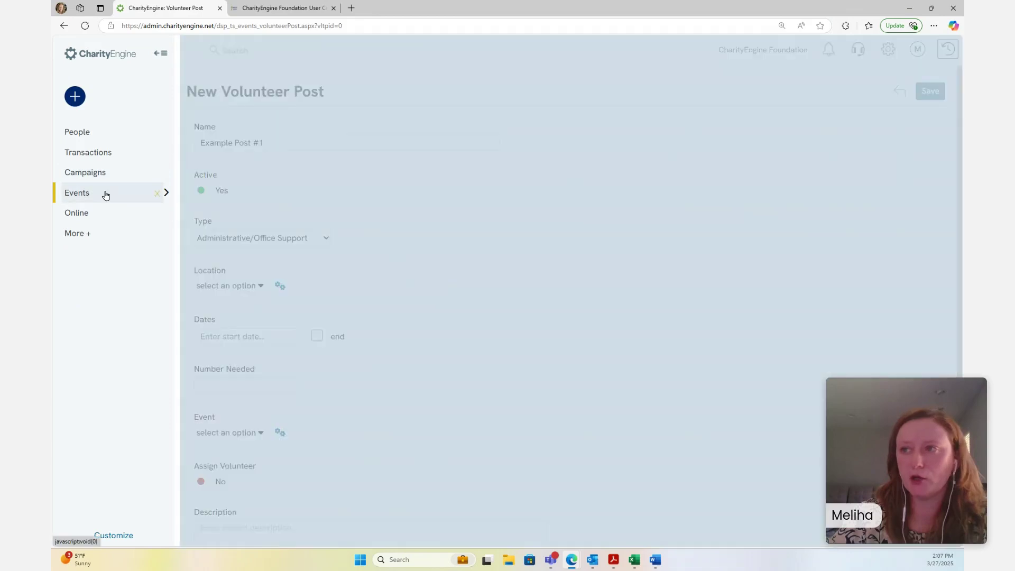
click(212, 173)
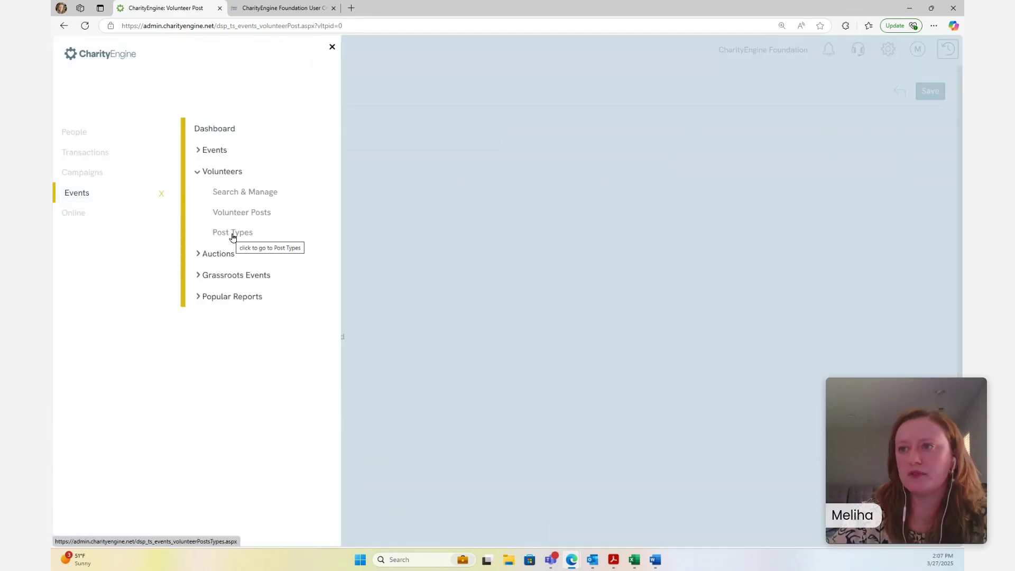
click(404, 232)
click(265, 236)
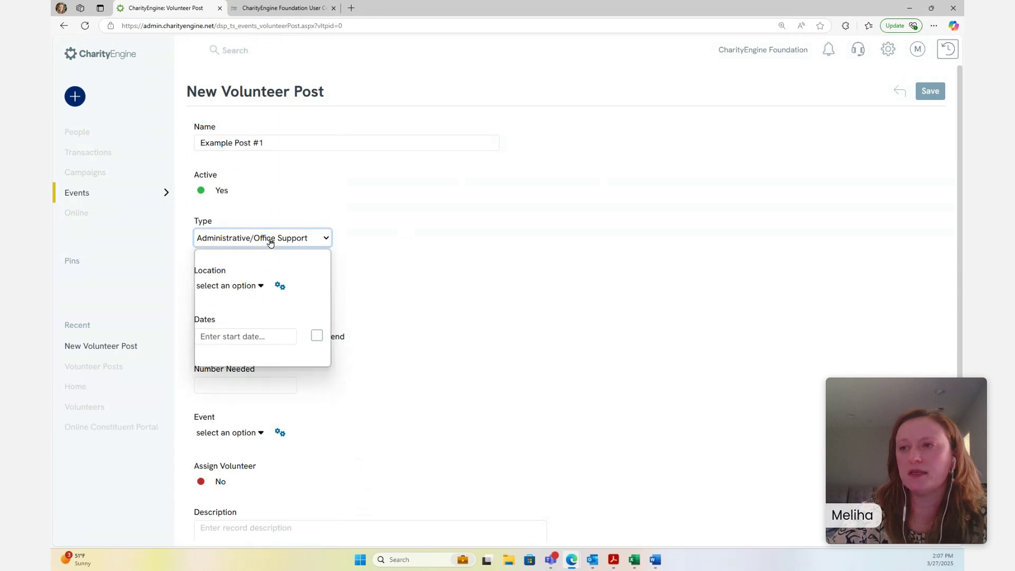
click(296, 257)
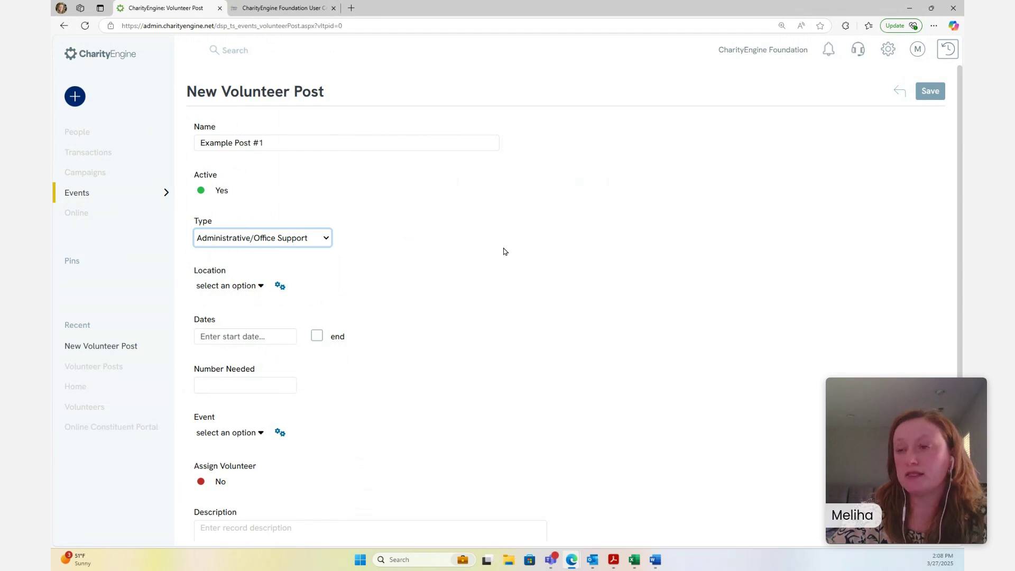
scroll(392, 235, down, 1)
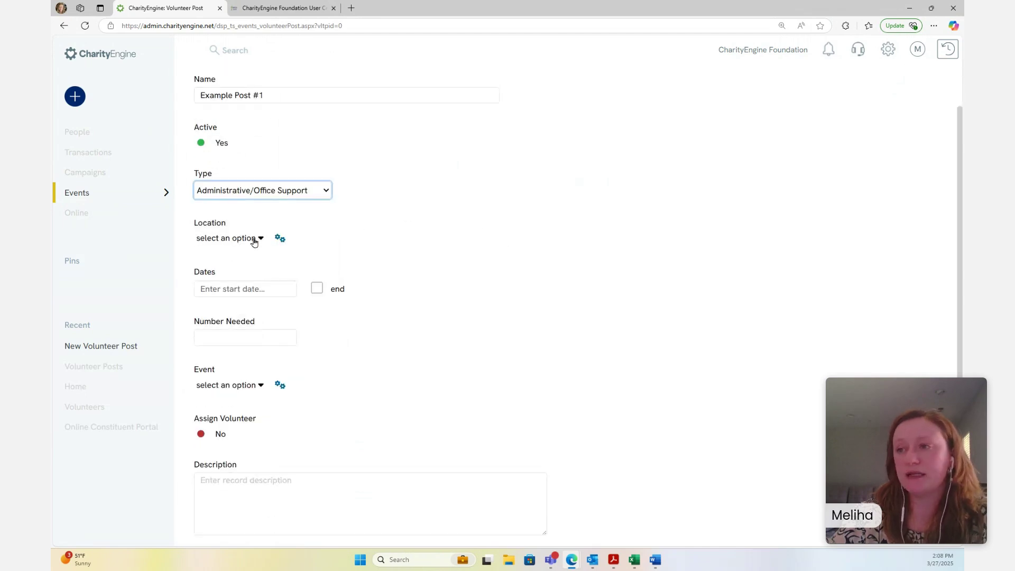
Set the post's start to March 28, 2025 at 09:00 AM
click(235, 288)
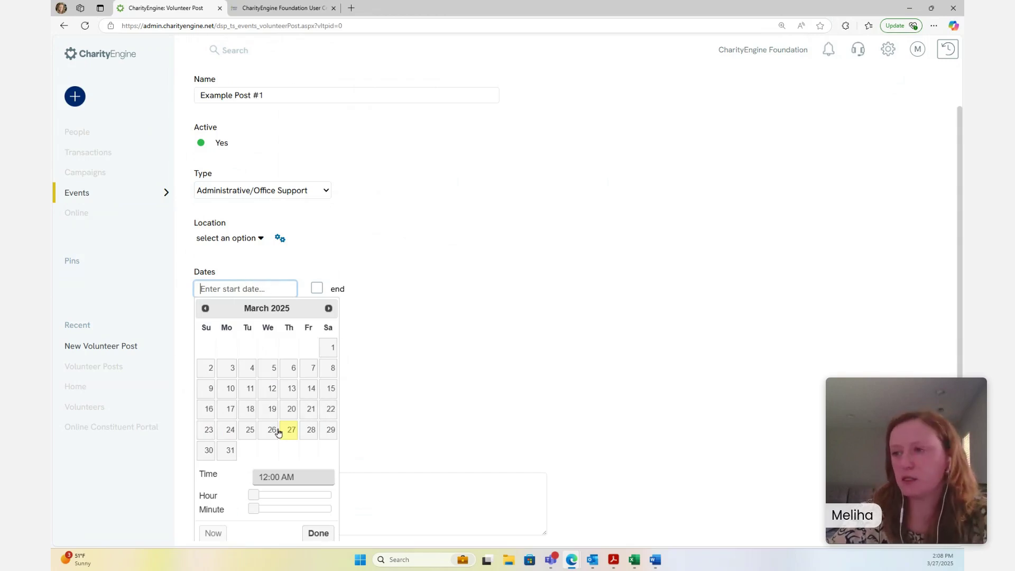
click(313, 432)
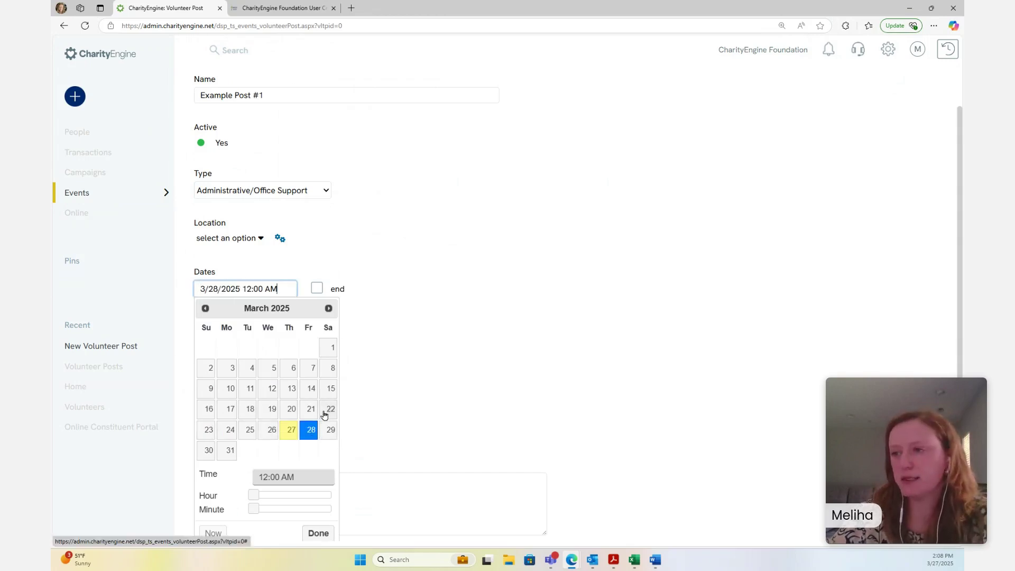
scroll(442, 262, down, 1)
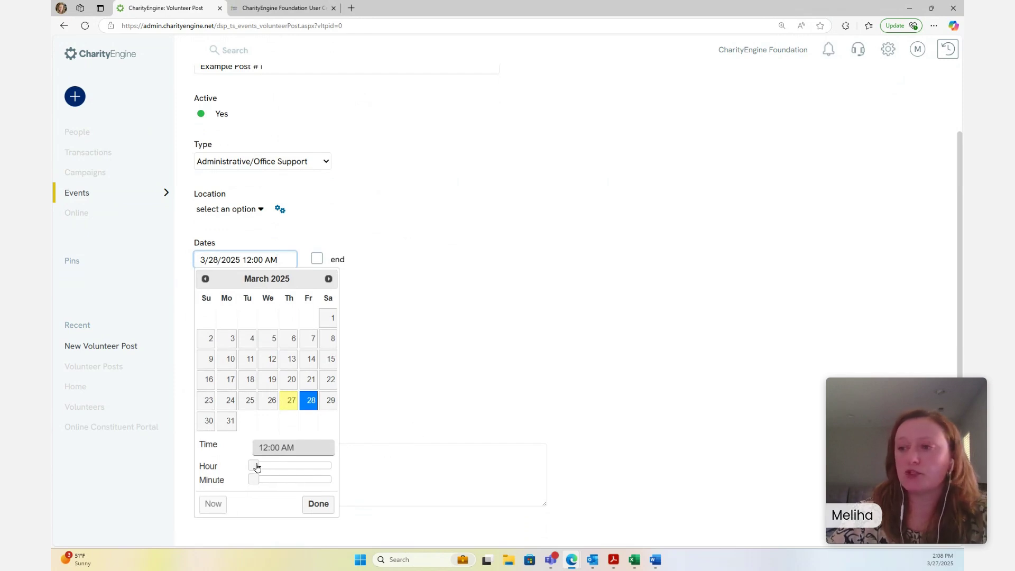
drag(257, 467, 283, 466)
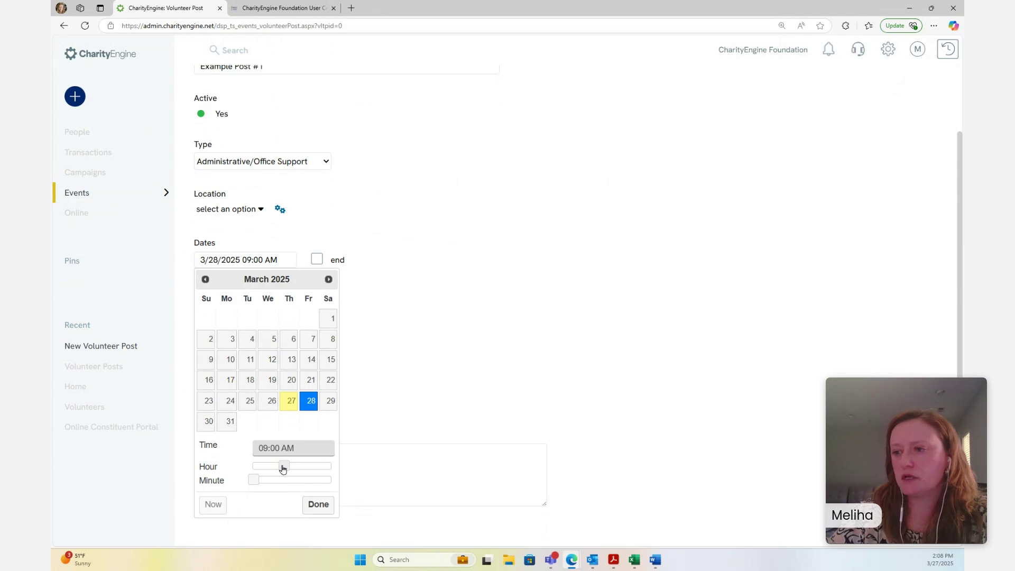
Enable an end date and set it to March 28, 2025 at 02:00 PM
click(319, 261)
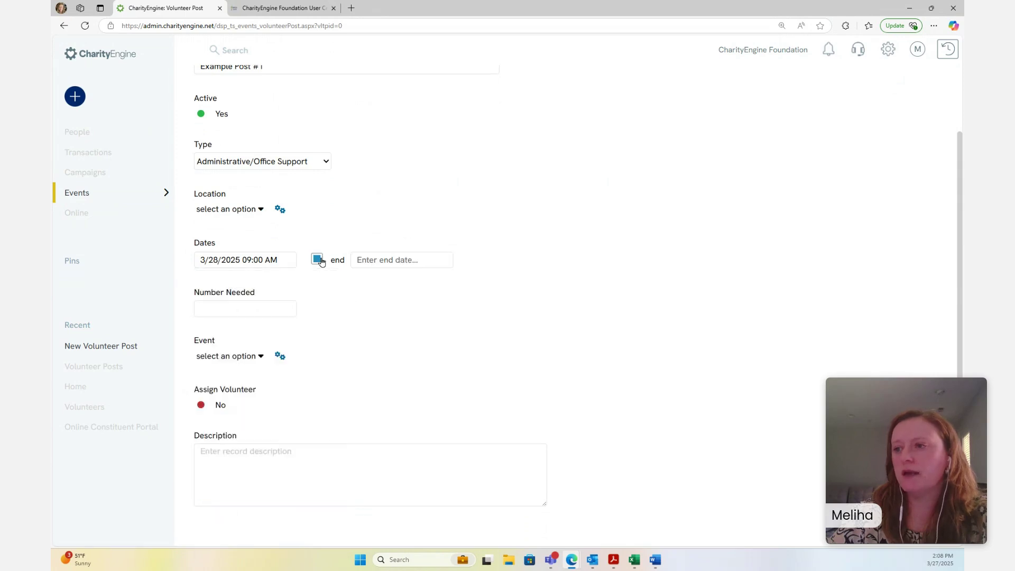
click(401, 260)
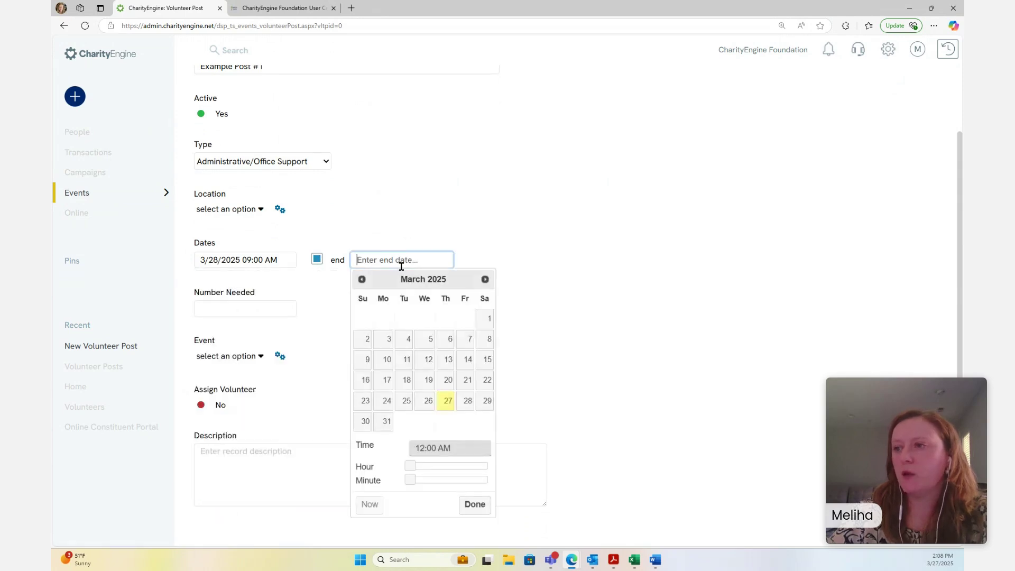
click(468, 402)
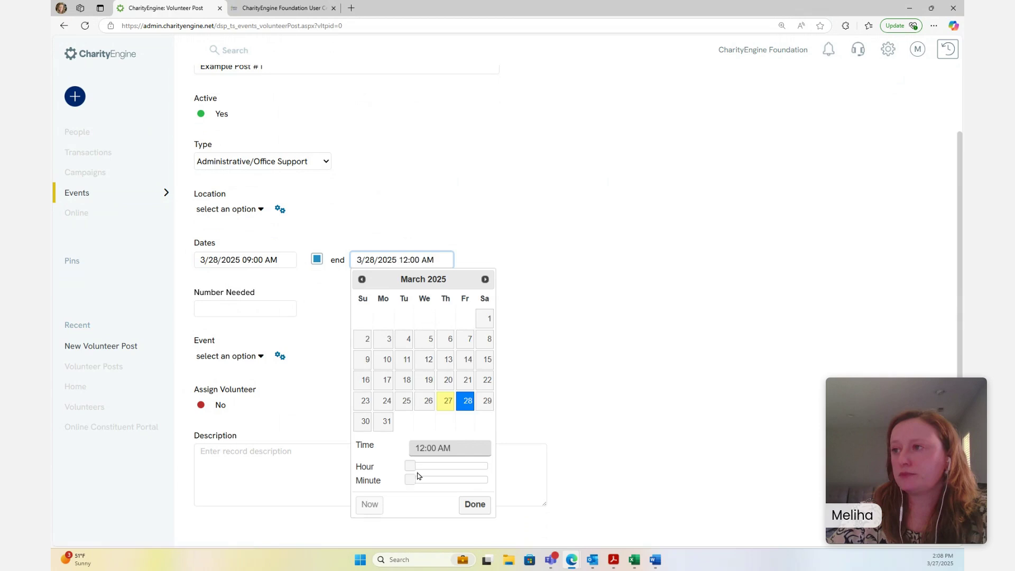
drag(411, 466, 459, 466)
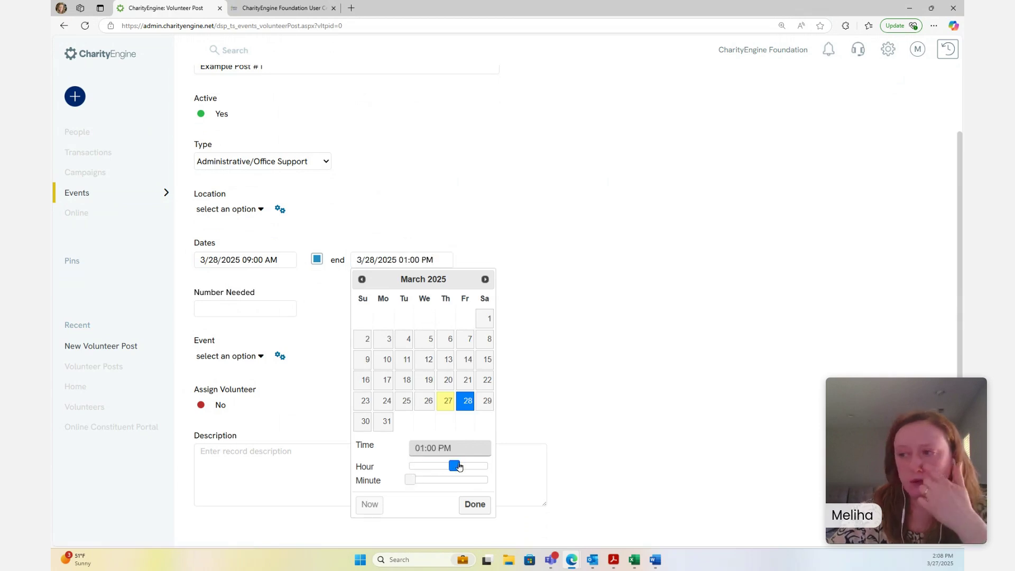
click(469, 508)
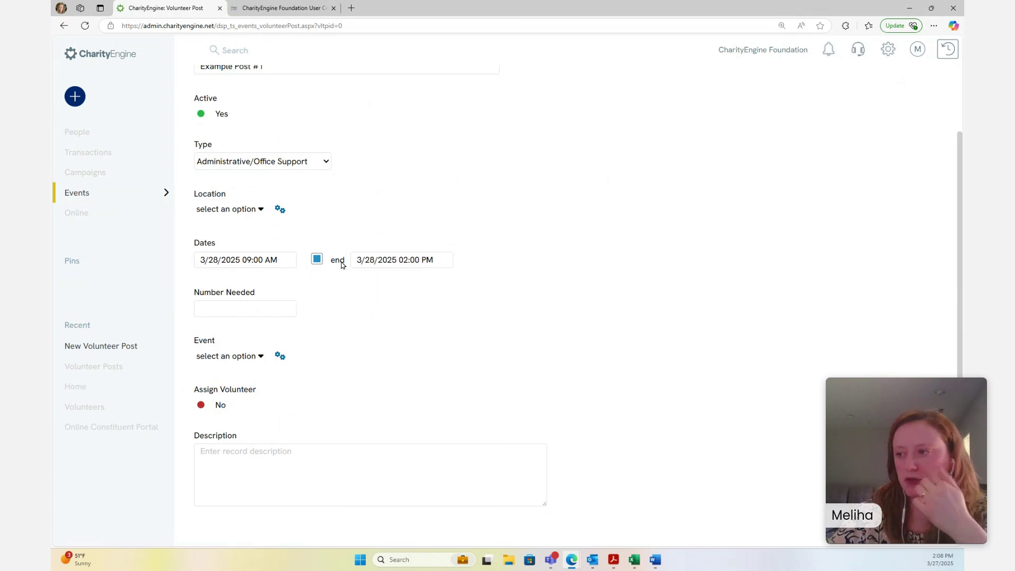
Enter 5 volunteers needed, leave Assign Volunteer off, and save Example Post #1
click(267, 313)
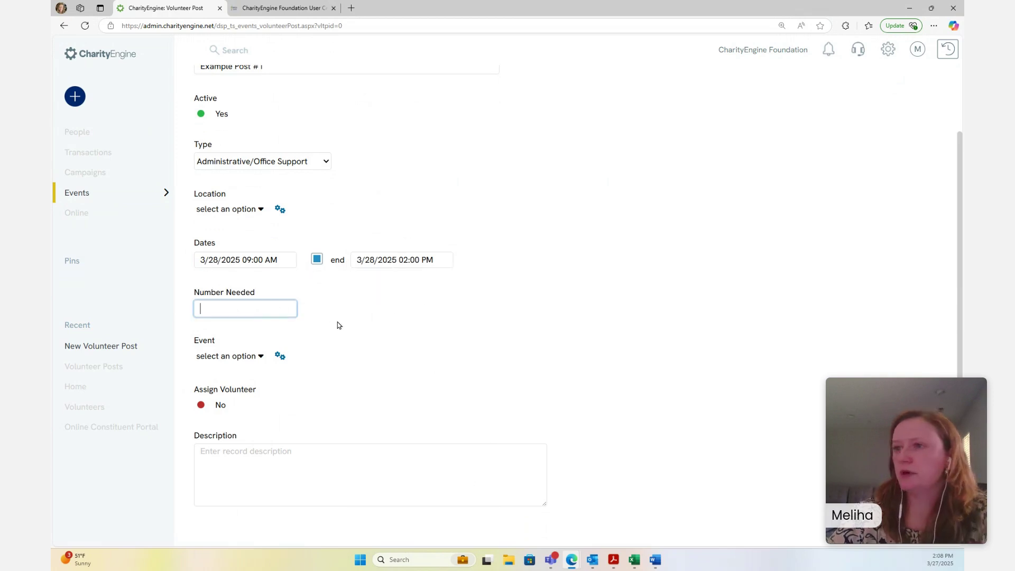
scroll(387, 392, up, 1)
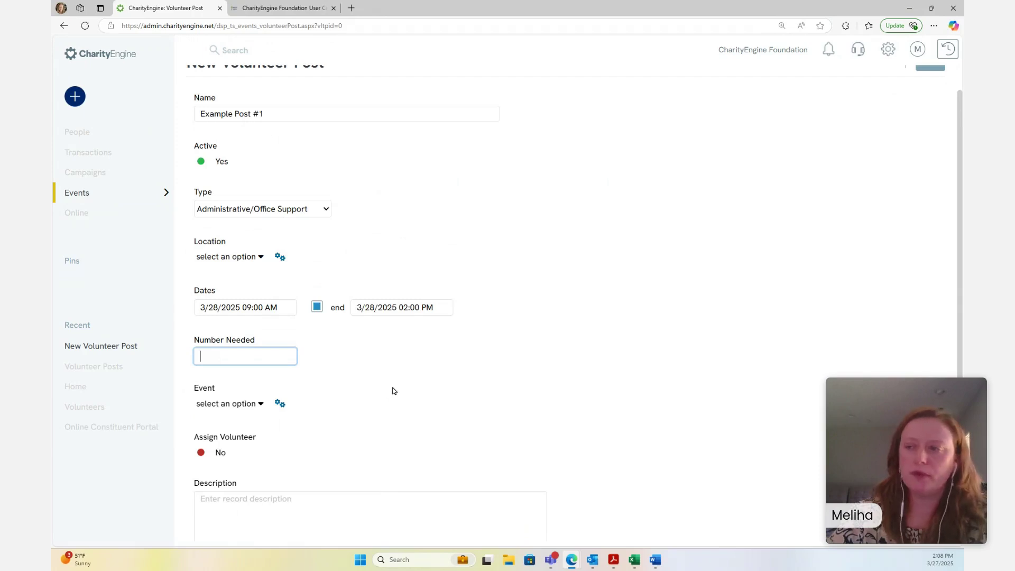
scroll(339, 381, down, 1)
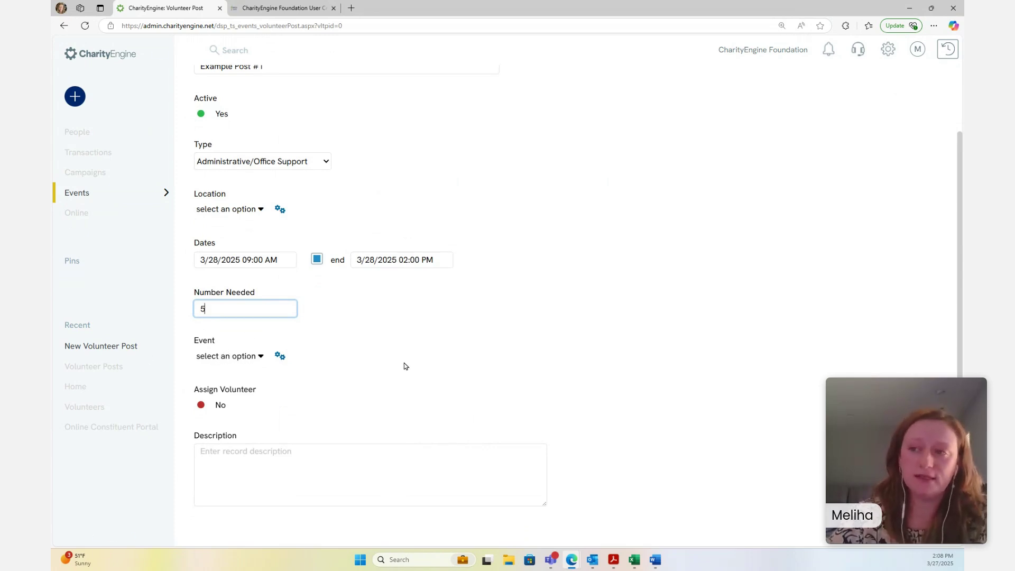
click(217, 406)
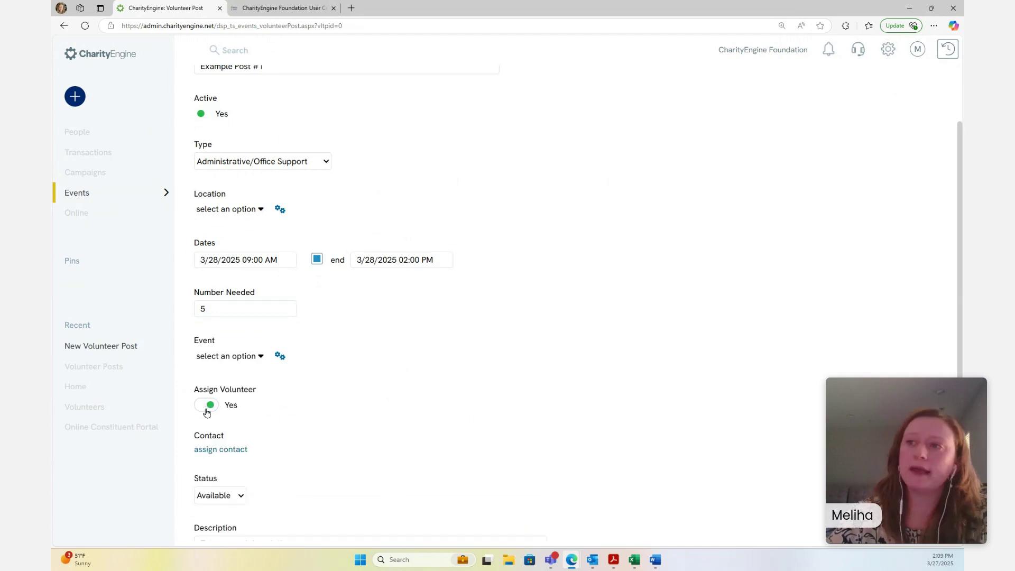
click(202, 407)
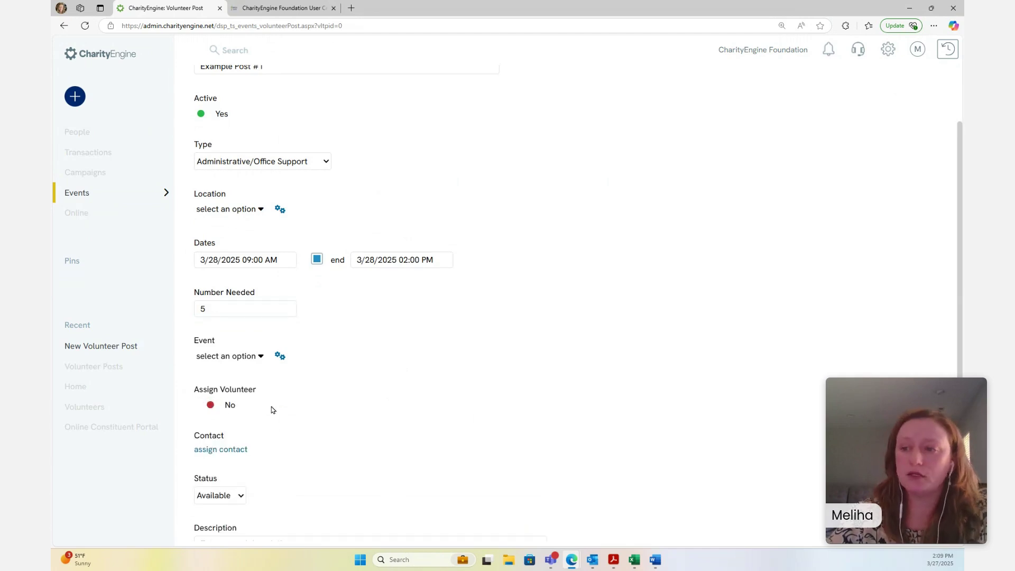
scroll(476, 423, up, 3)
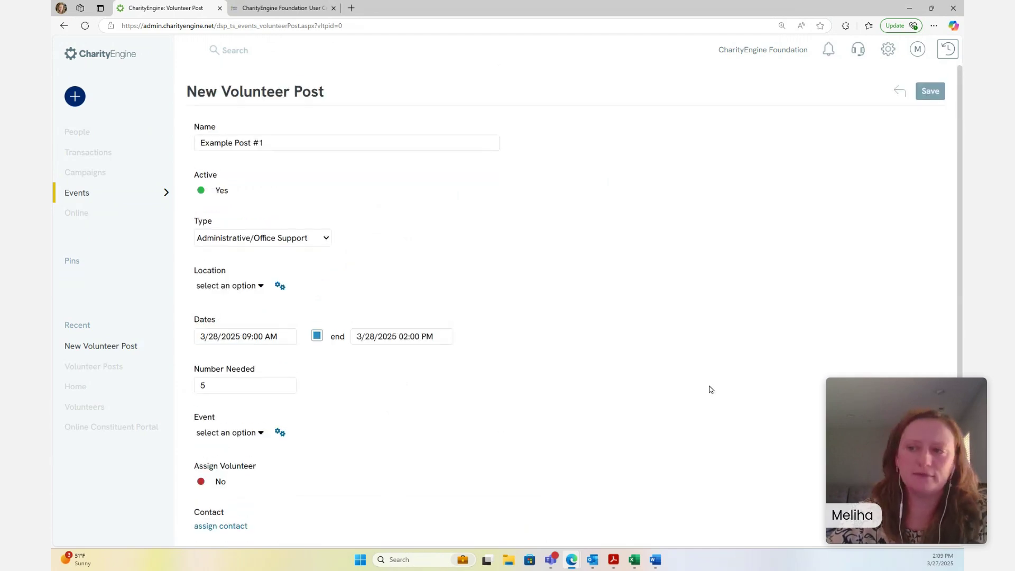
click(932, 92)
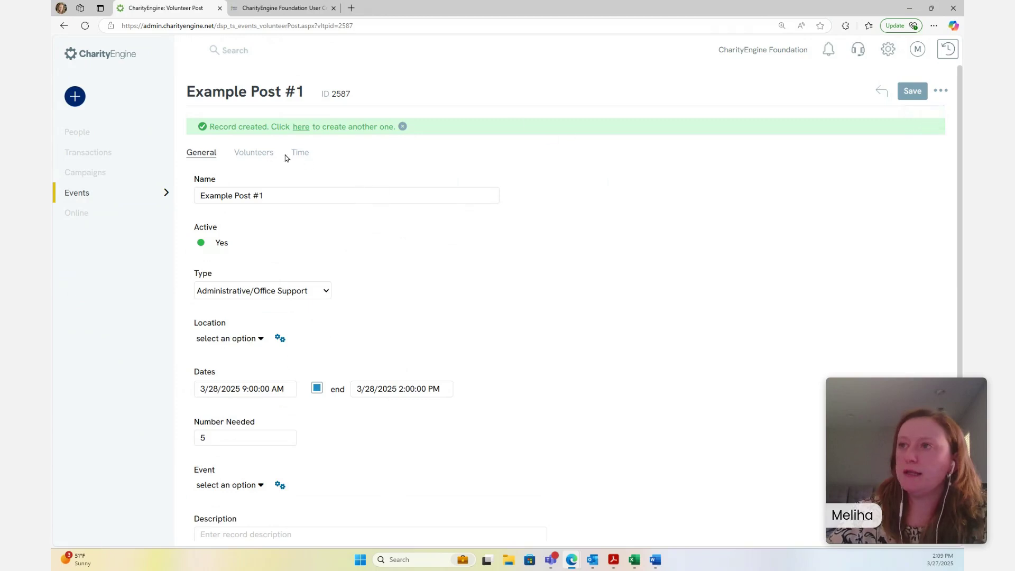
Check the new post's Volunteers and Time tabs
click(257, 157)
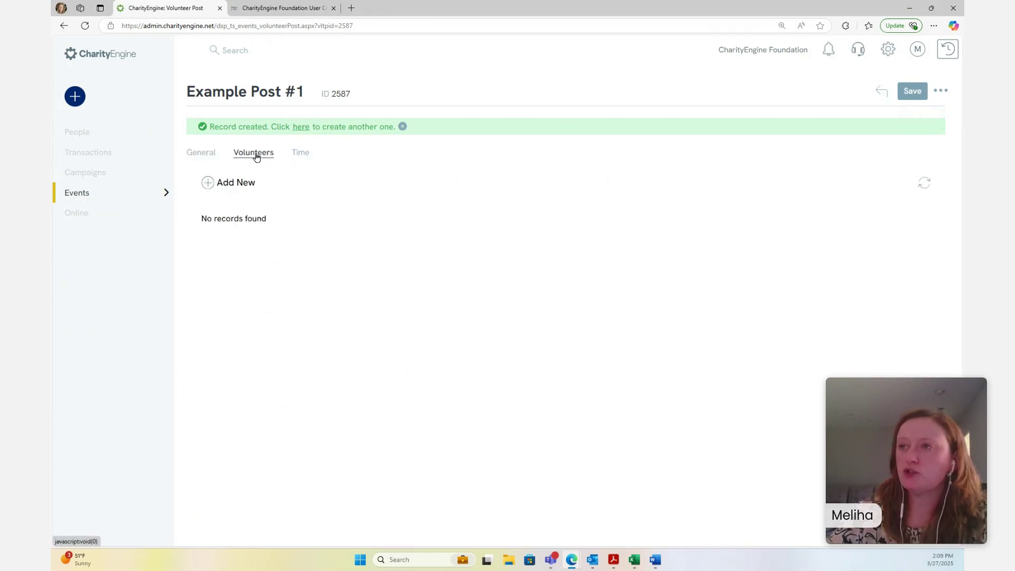
click(299, 154)
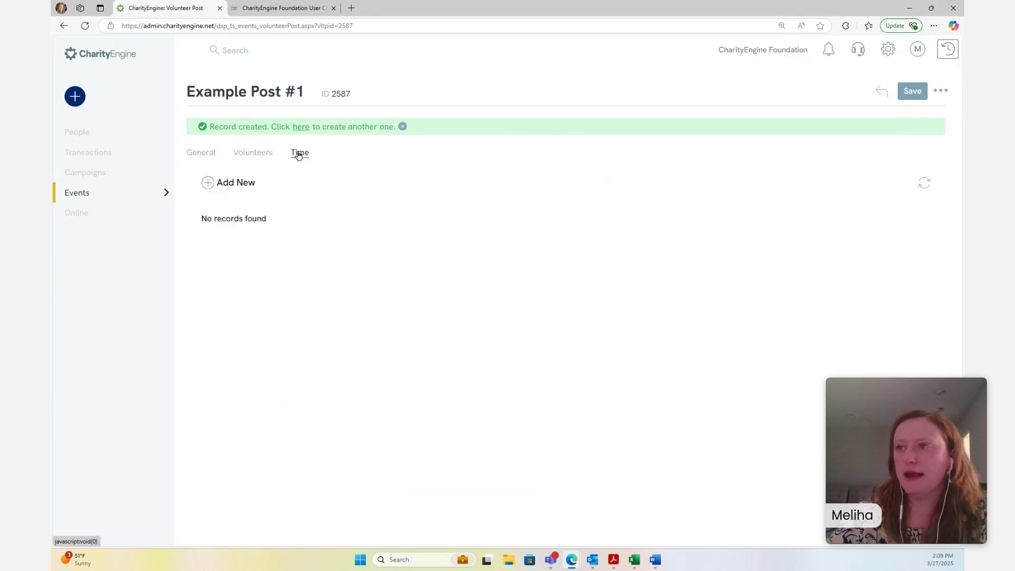
click(252, 154)
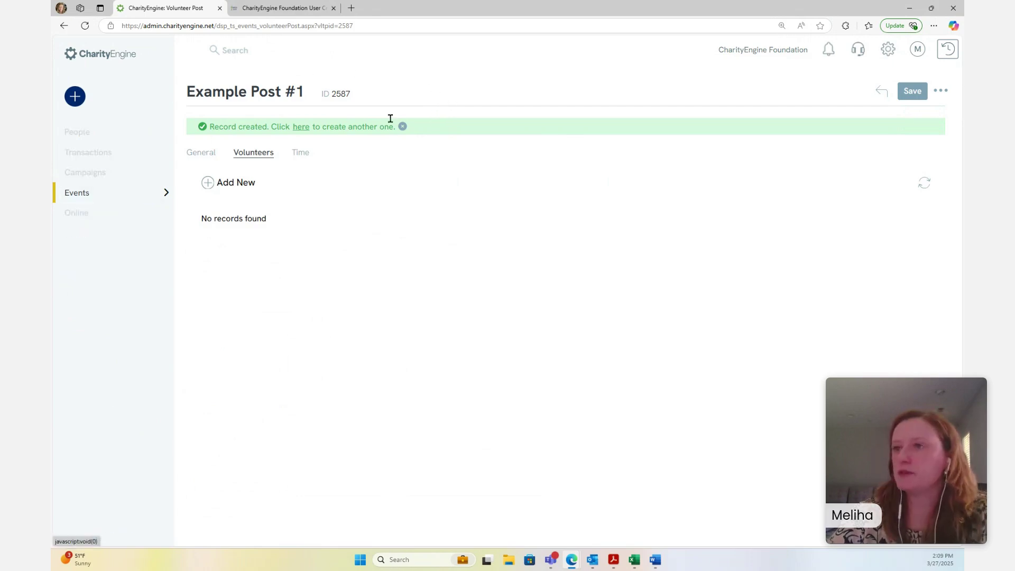
Reload the Volunteer Posts list, showing Example Post #1 (ID 2587) at the top
click(165, 193)
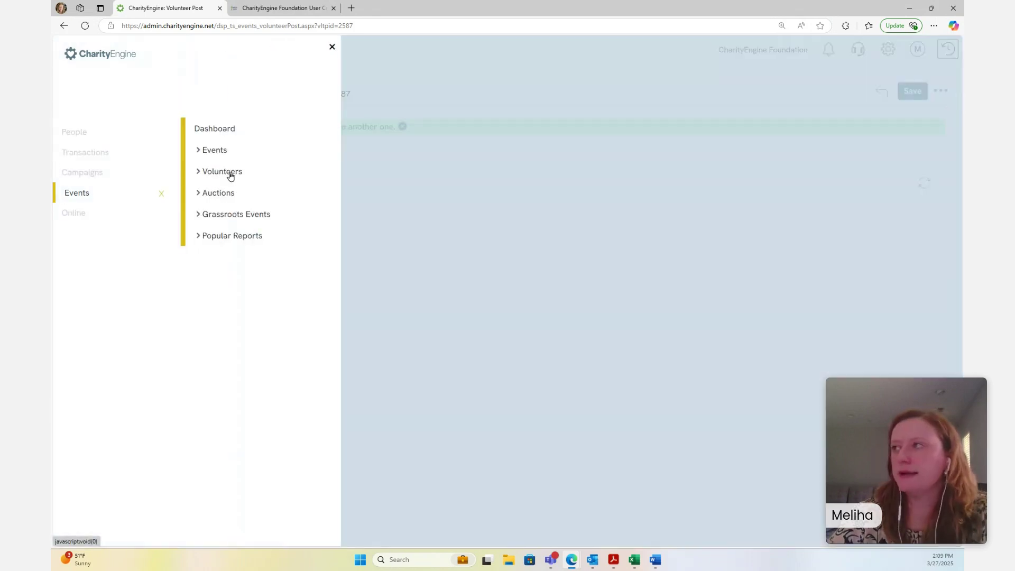
click(246, 173)
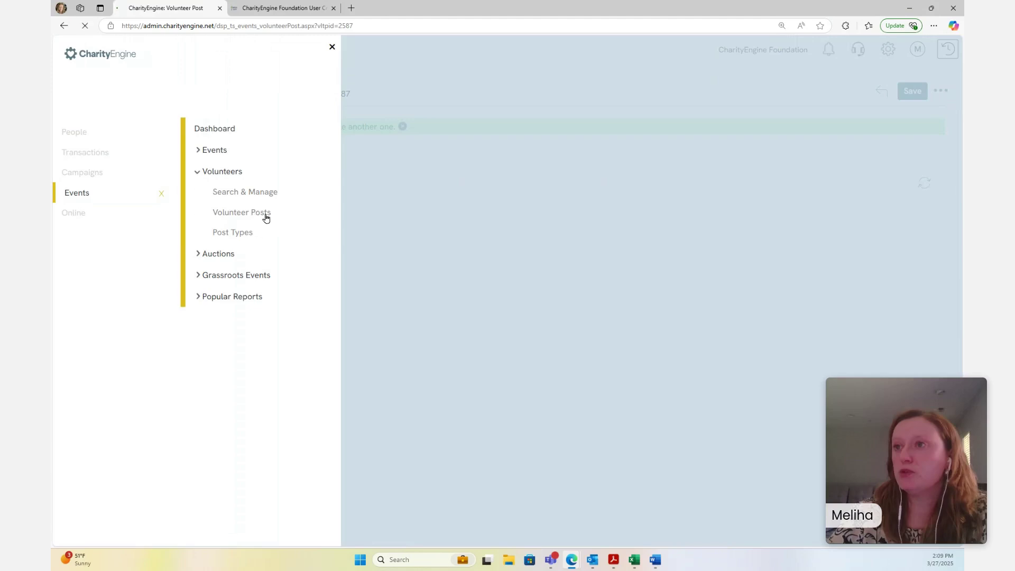
click(266, 217)
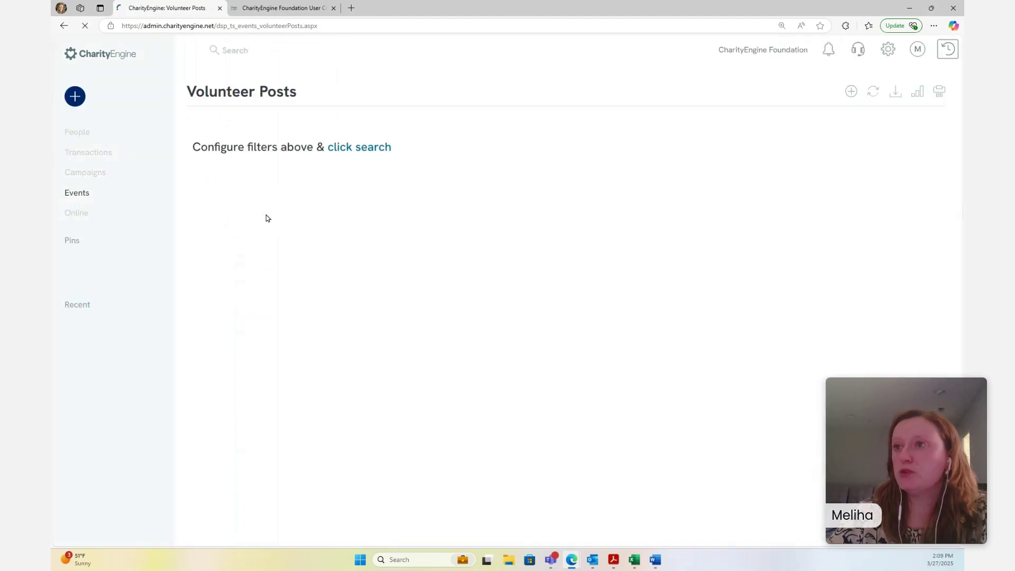
click(370, 146)
click(497, 180)
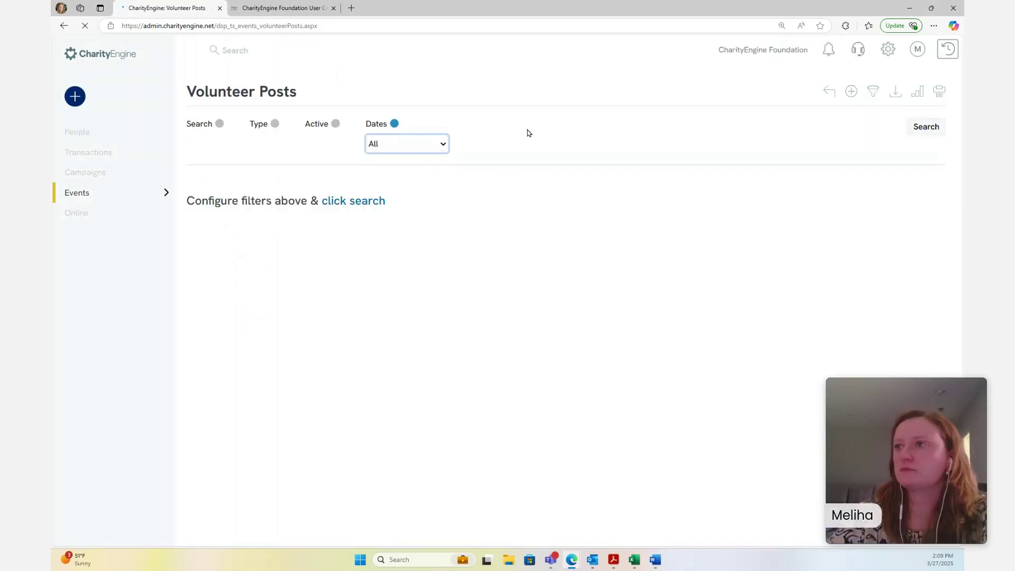
click(363, 203)
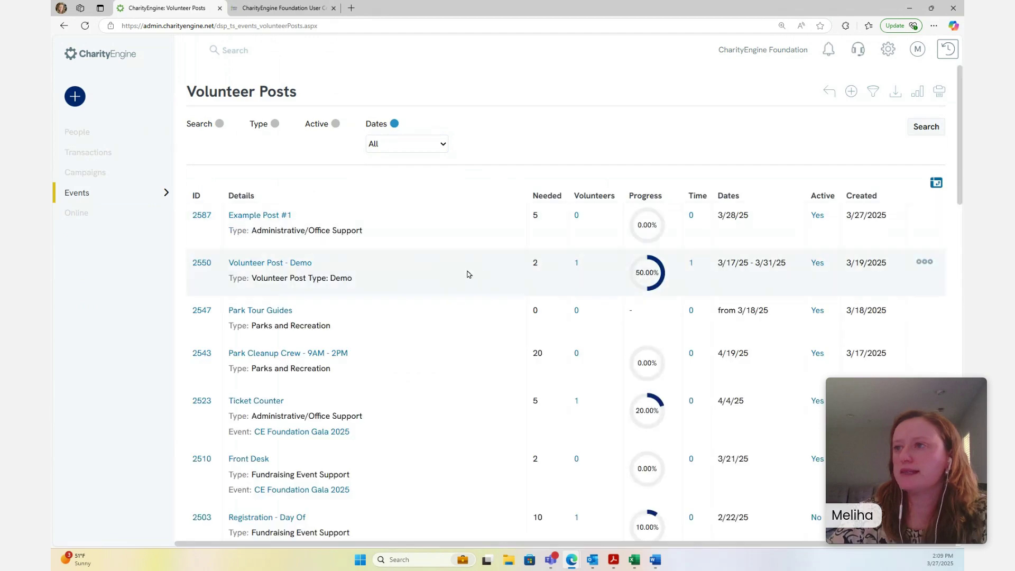
Start a new post named 'Example Post #2' needing 5 volunteers
click(851, 92)
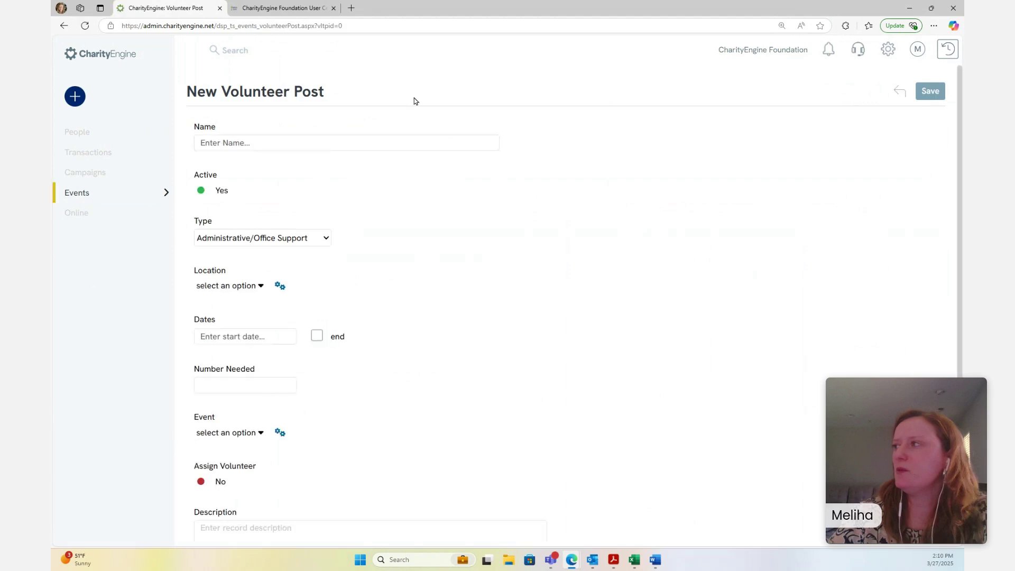
click(285, 143)
text(Examp)
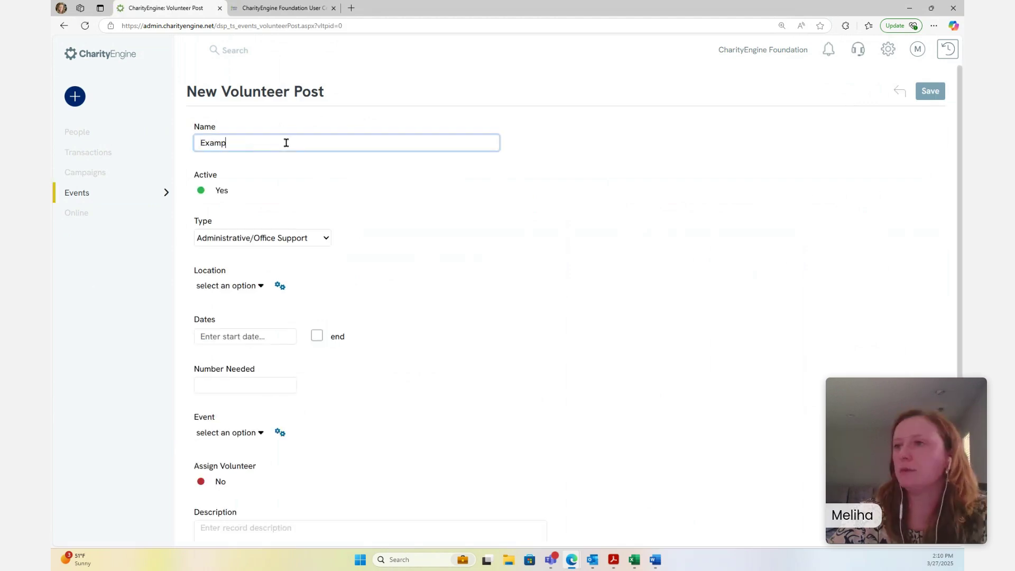
text(le Post #2)
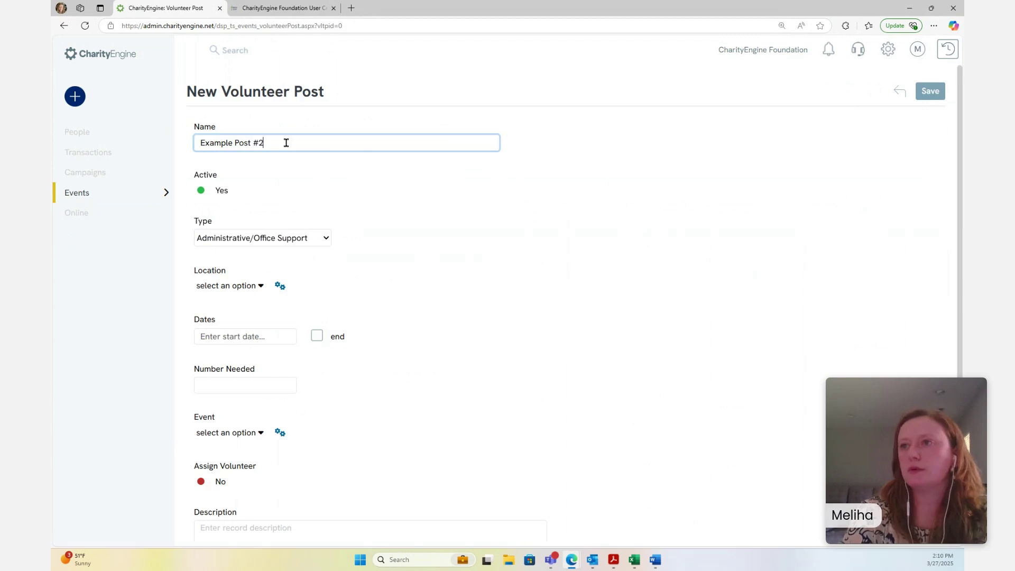
scroll(480, 262, down, 1)
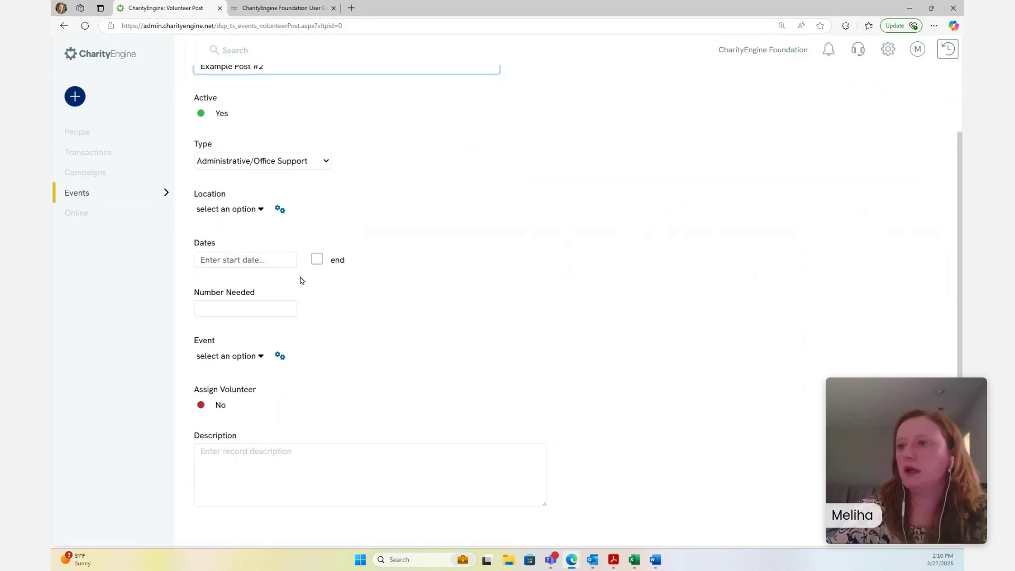
click(248, 307)
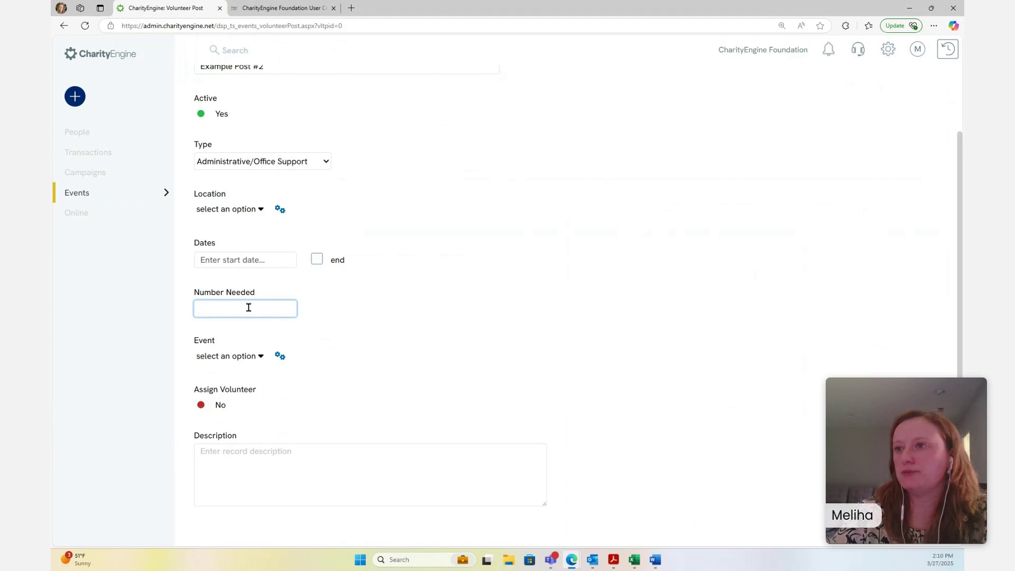
text(5)
click(351, 324)
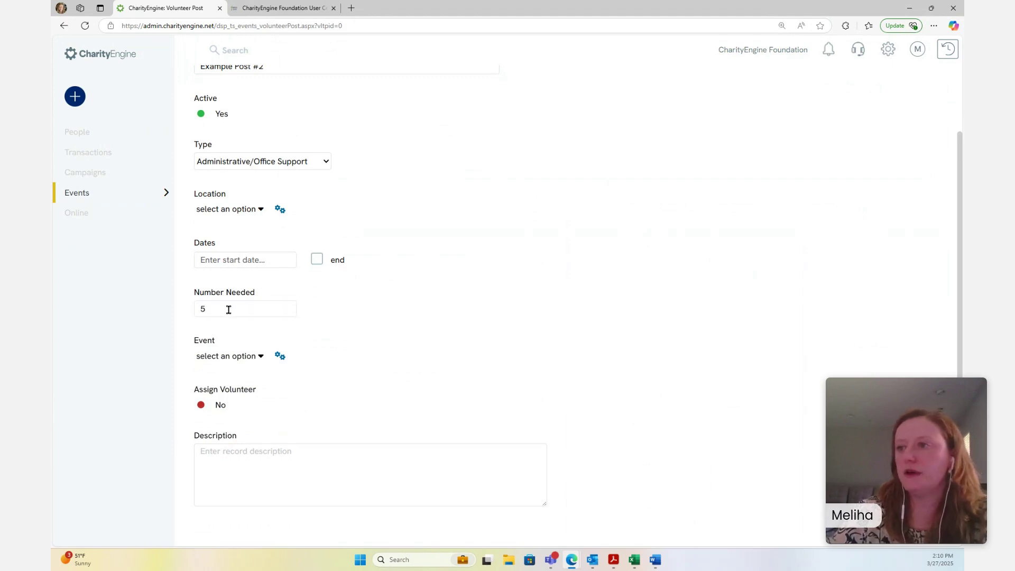
Schedule Example Post #2 for 3/28/2025 from 02:00 PM to 05:00 PM
click(219, 259)
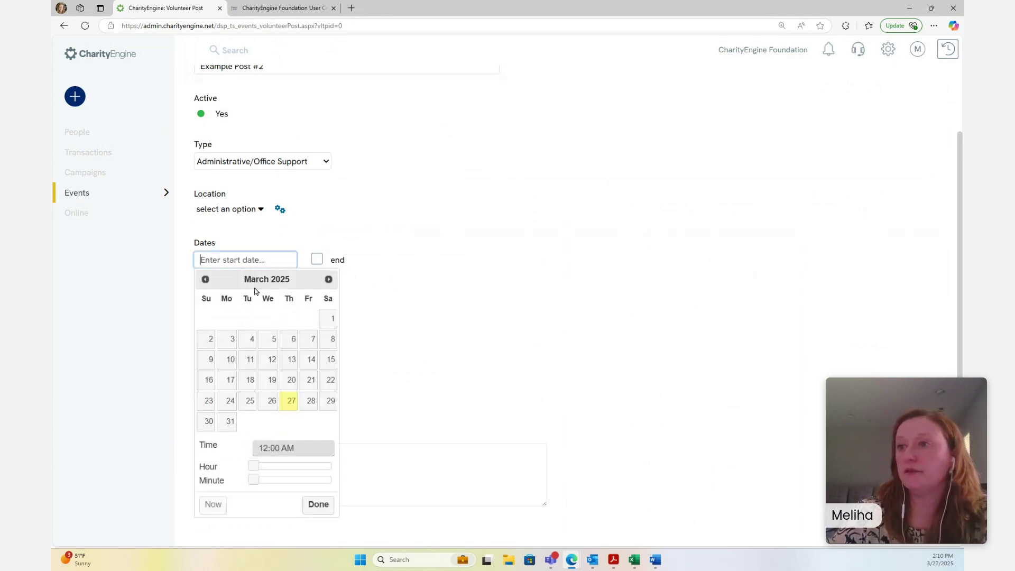
click(311, 401)
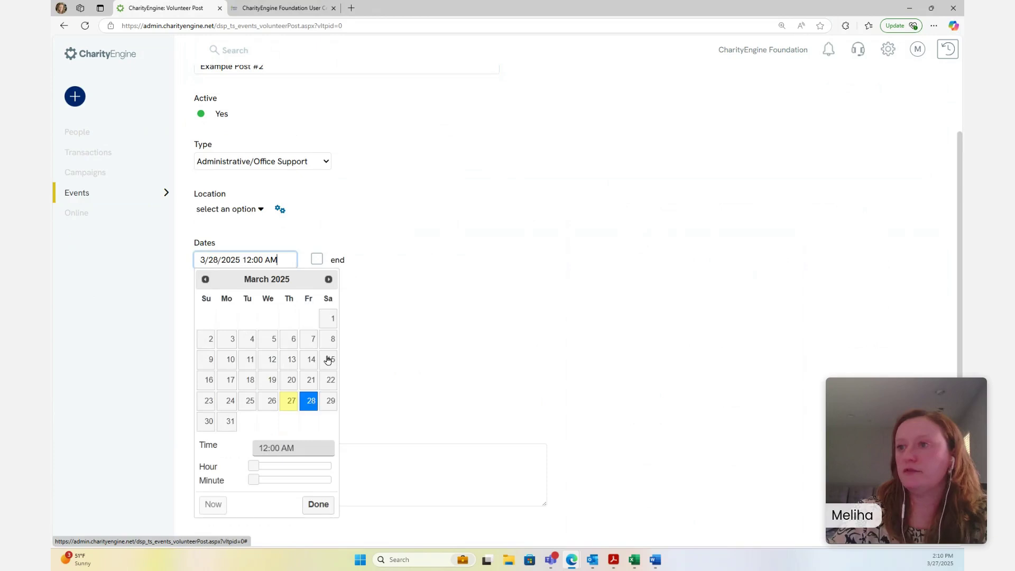
drag(254, 470, 297, 471)
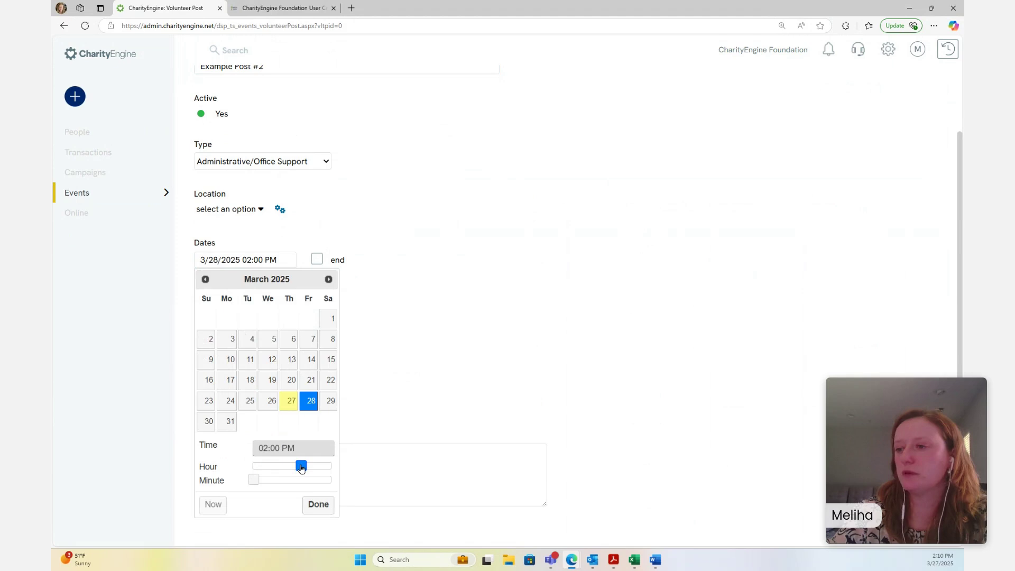
click(403, 374)
click(317, 258)
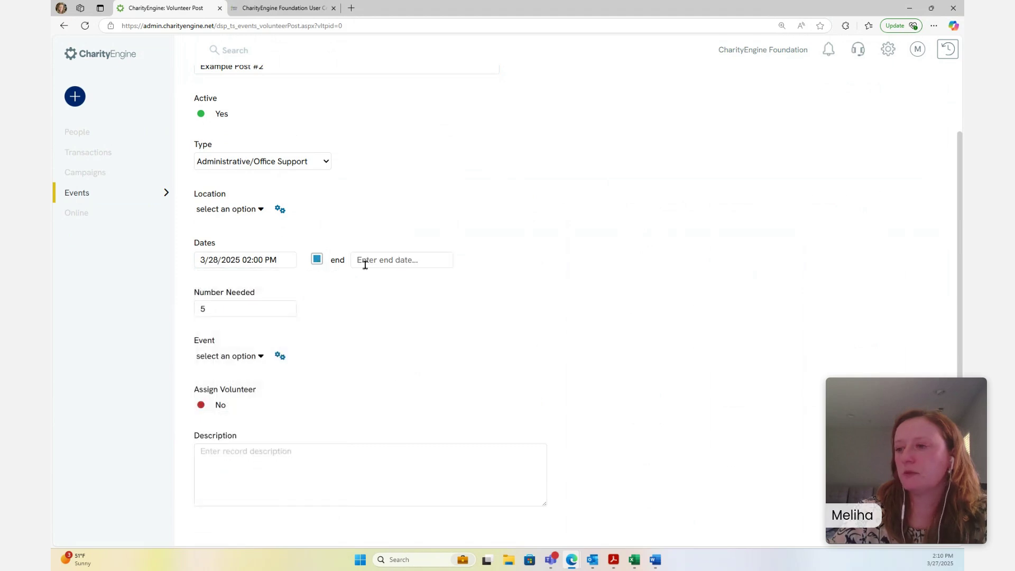
click(389, 261)
click(465, 401)
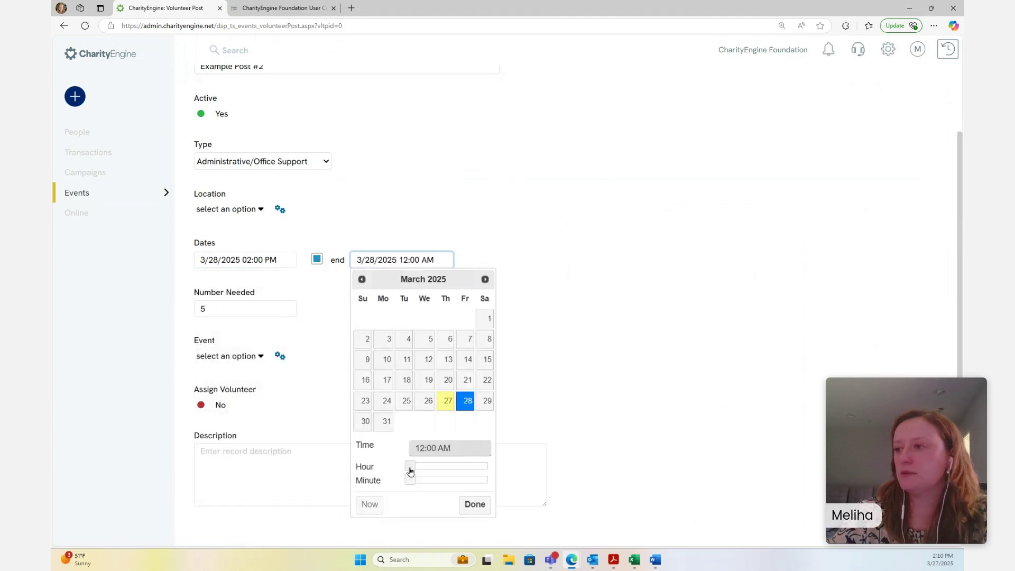
drag(411, 467, 468, 464)
click(475, 505)
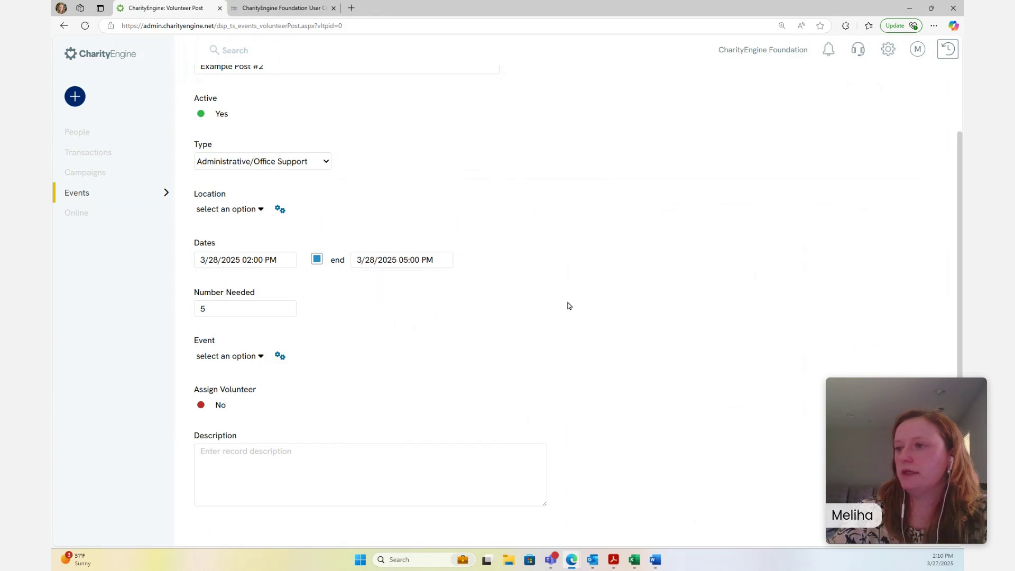
scroll(568, 304, up, 2)
Save Example Post #2, then add a new volunteer from its Volunteers tab
click(931, 91)
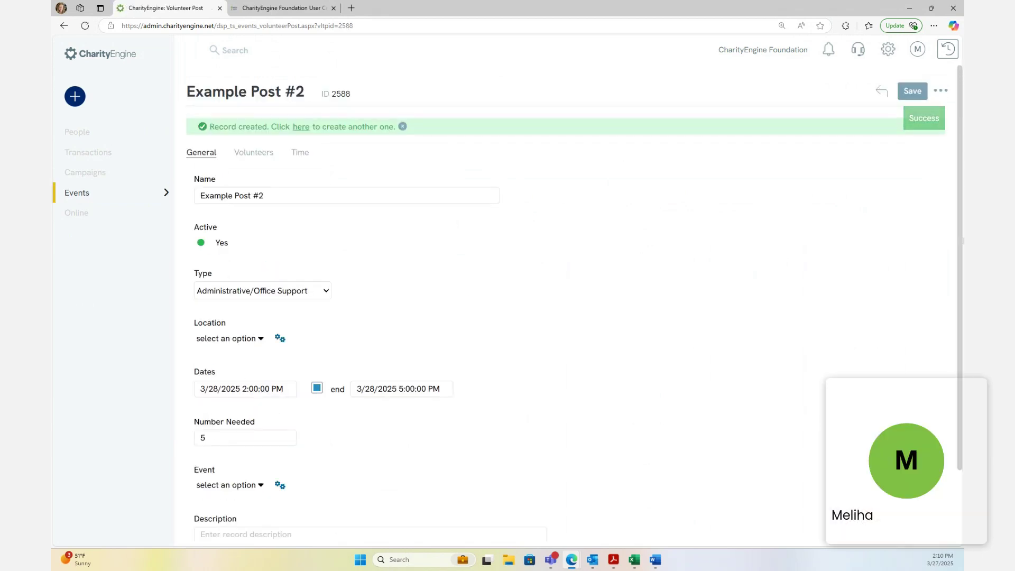
click(260, 159)
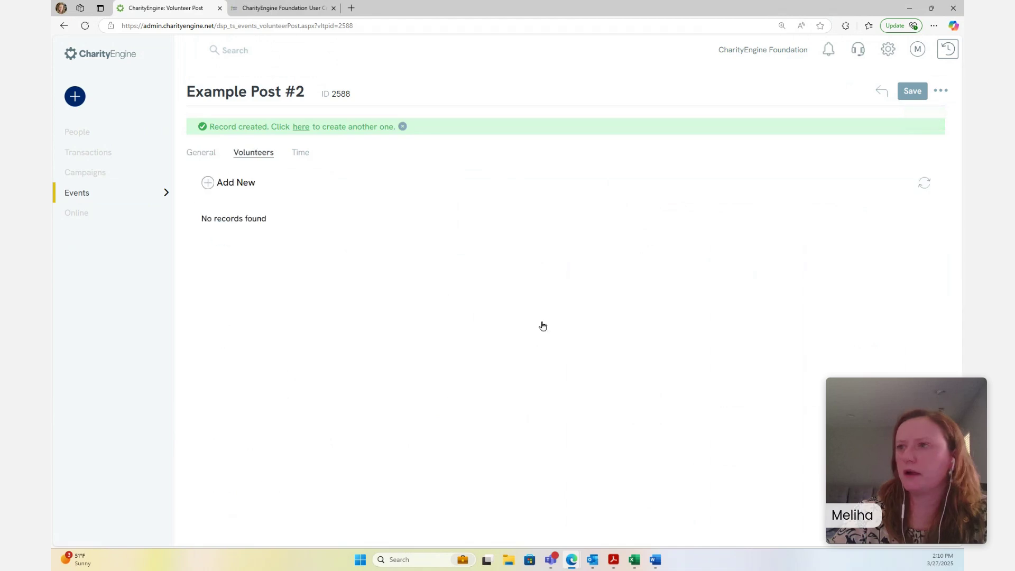
click(207, 185)
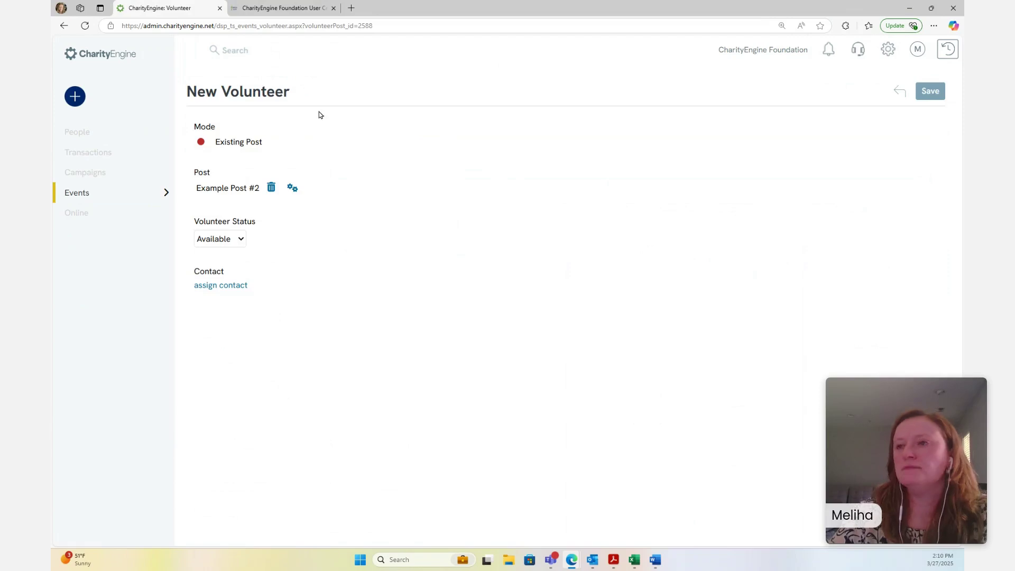
Search for the contact by name, assign the matching record as volunteer, and save
click(214, 287)
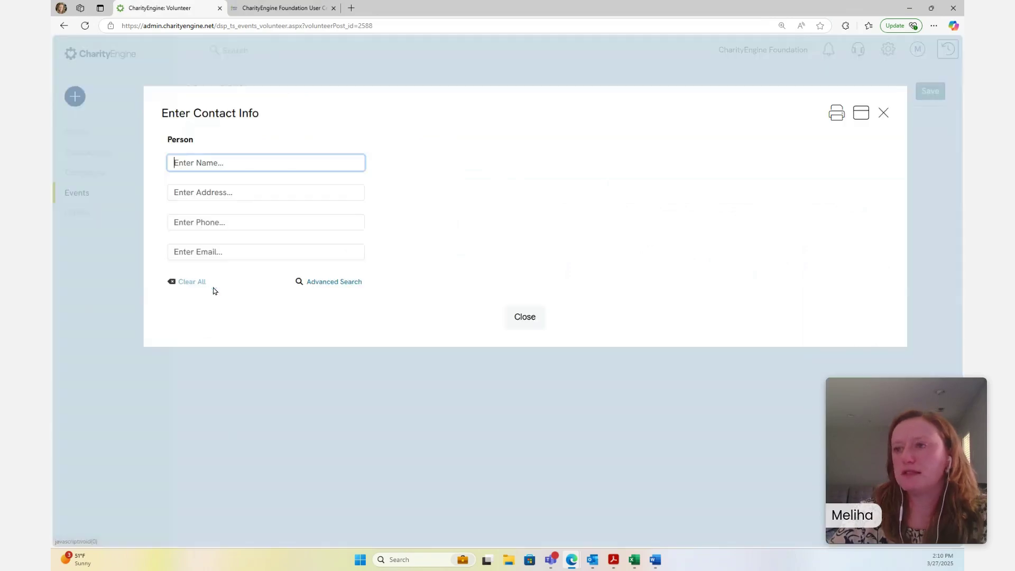
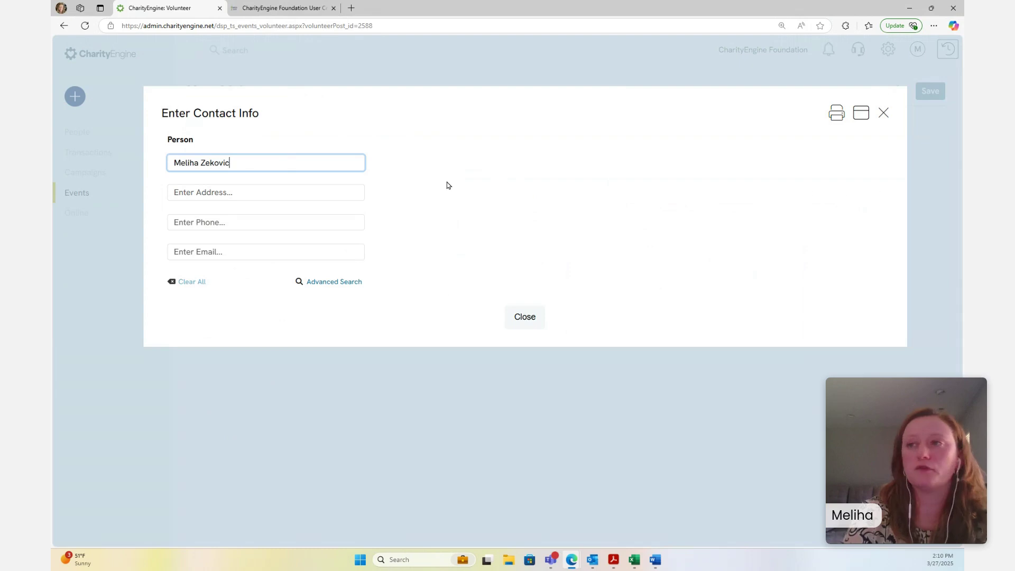
click(545, 165)
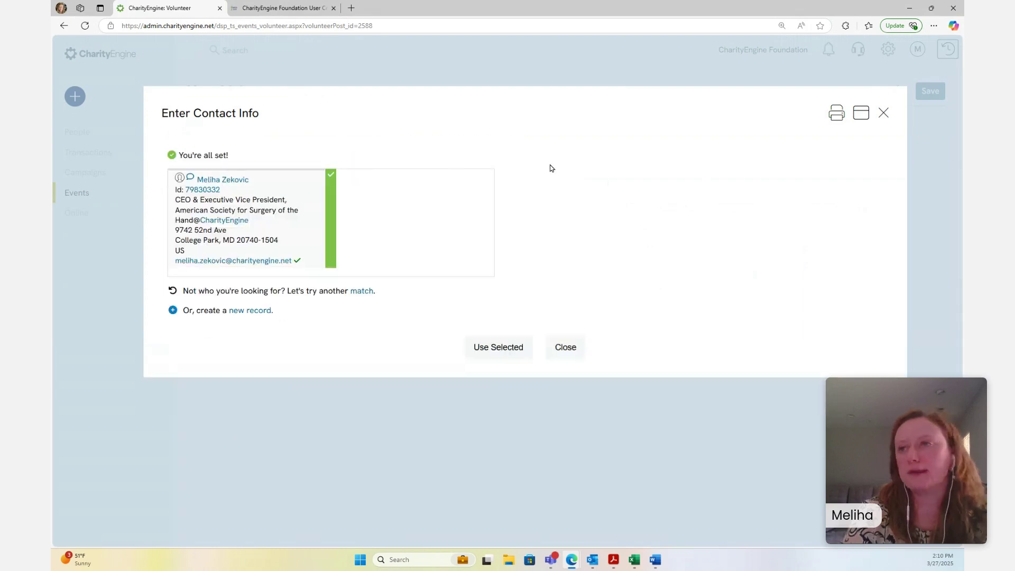
click(515, 352)
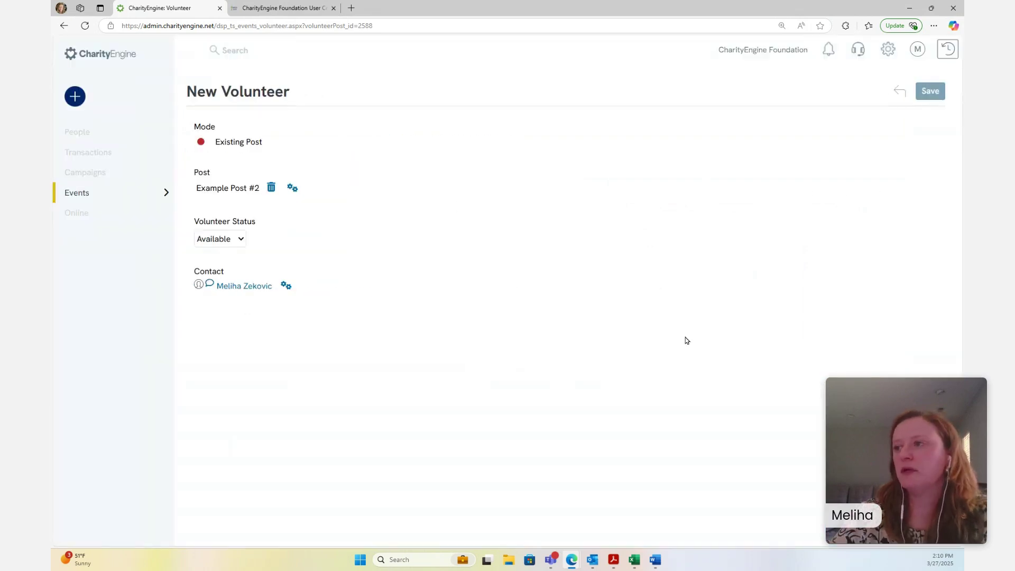
click(932, 93)
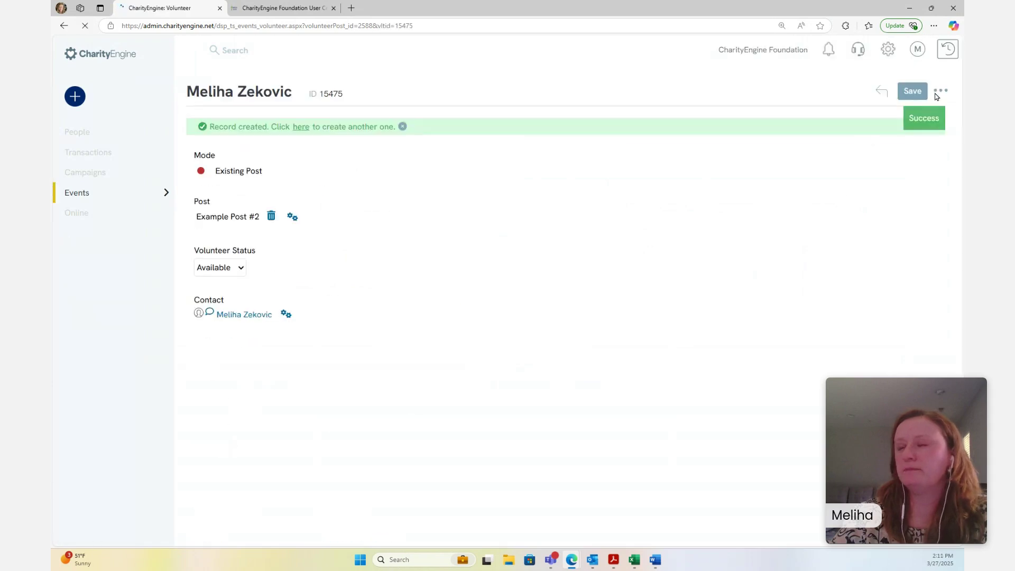
Return to Example Post #2's volunteer list and open the volunteer row's actions menu
click(886, 96)
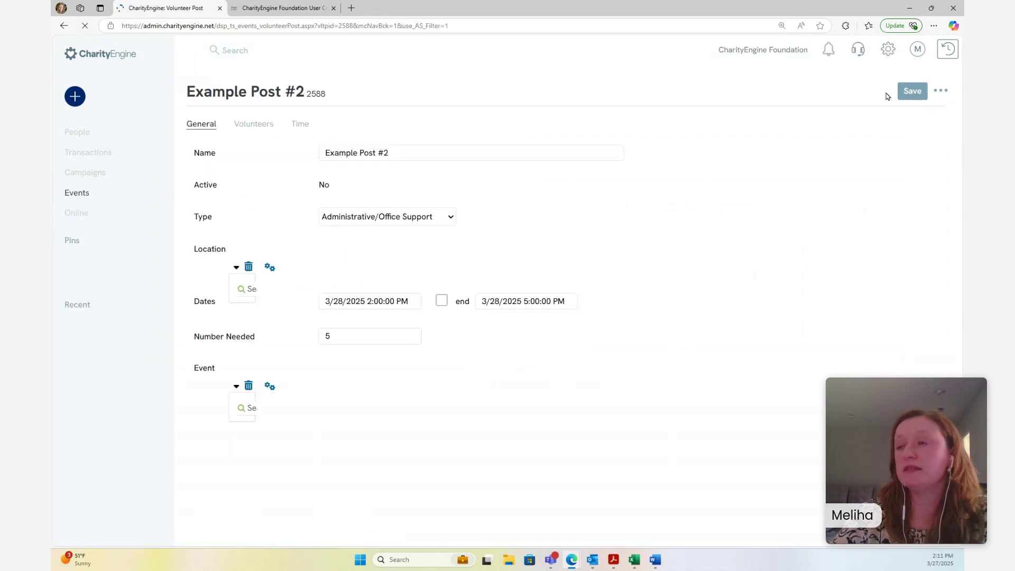
click(245, 126)
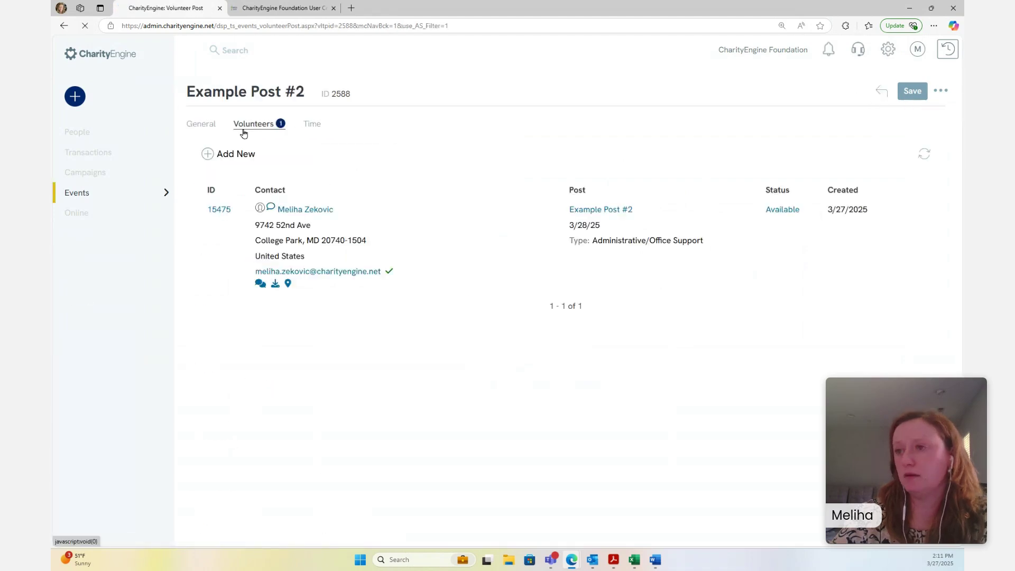
mouse_move(290, 284)
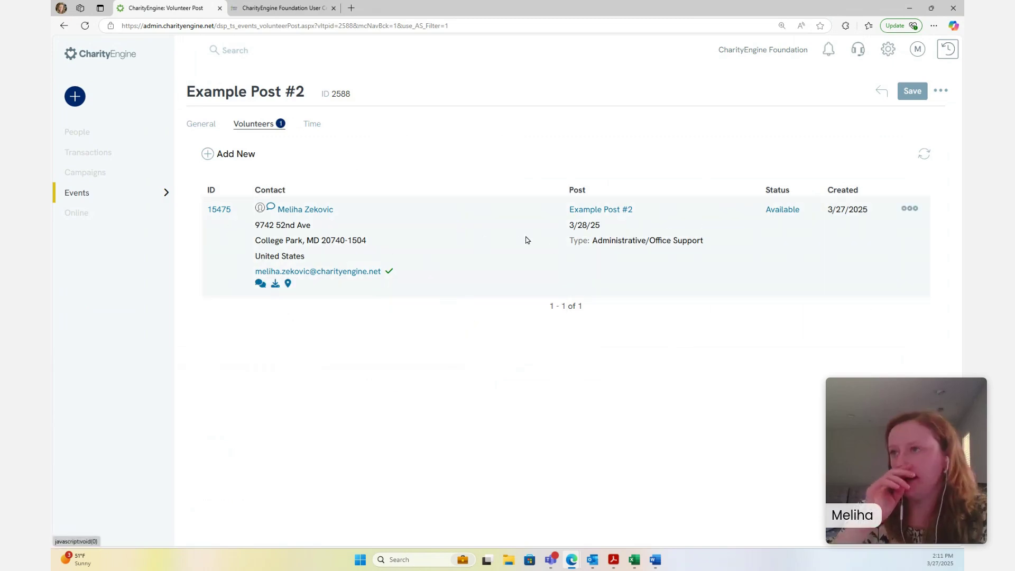
click(910, 209)
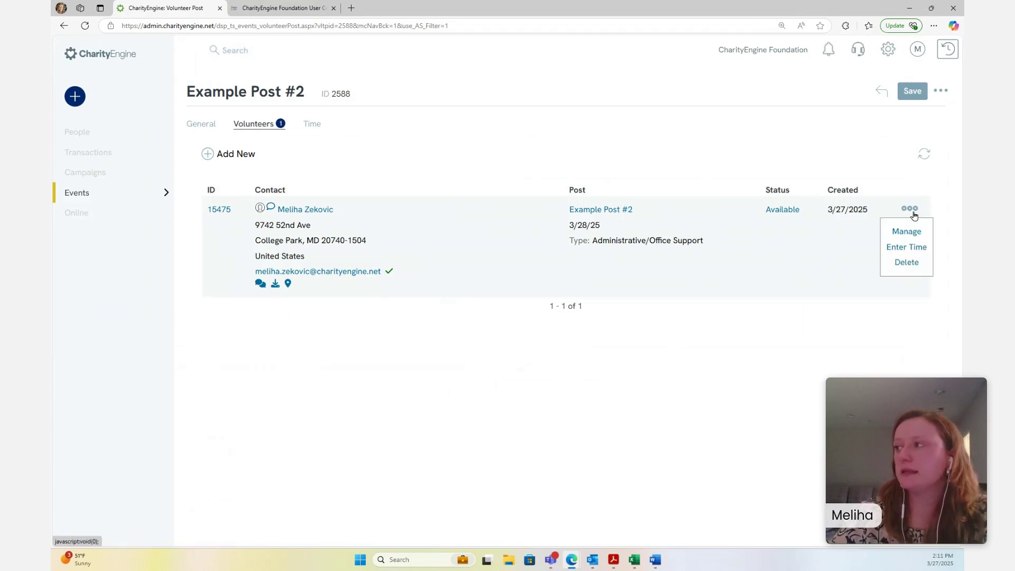
Choose Enter Time and set the start to 3/28/2025 02:00 PM
click(915, 250)
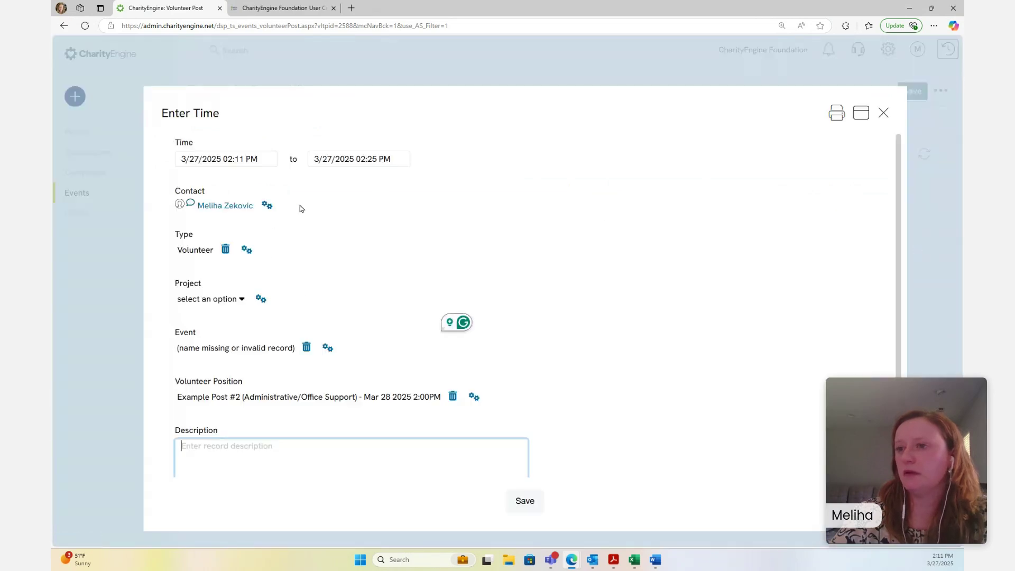
click(244, 160)
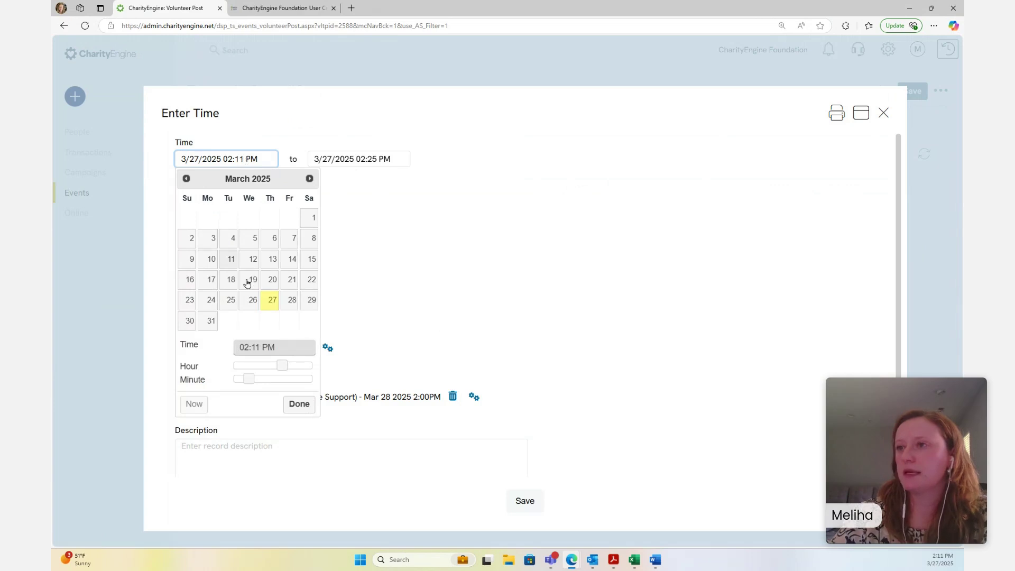
mouse_move(282, 368)
mouse_down()
mouse_move(271, 370)
mouse_move(297, 371)
mouse_move(273, 370)
mouse_up()
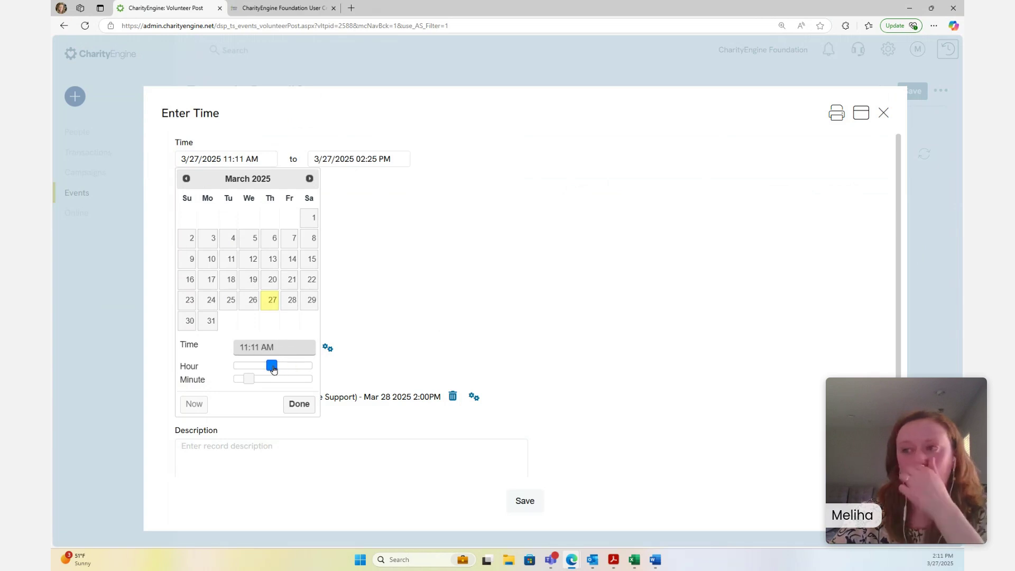
click(289, 304)
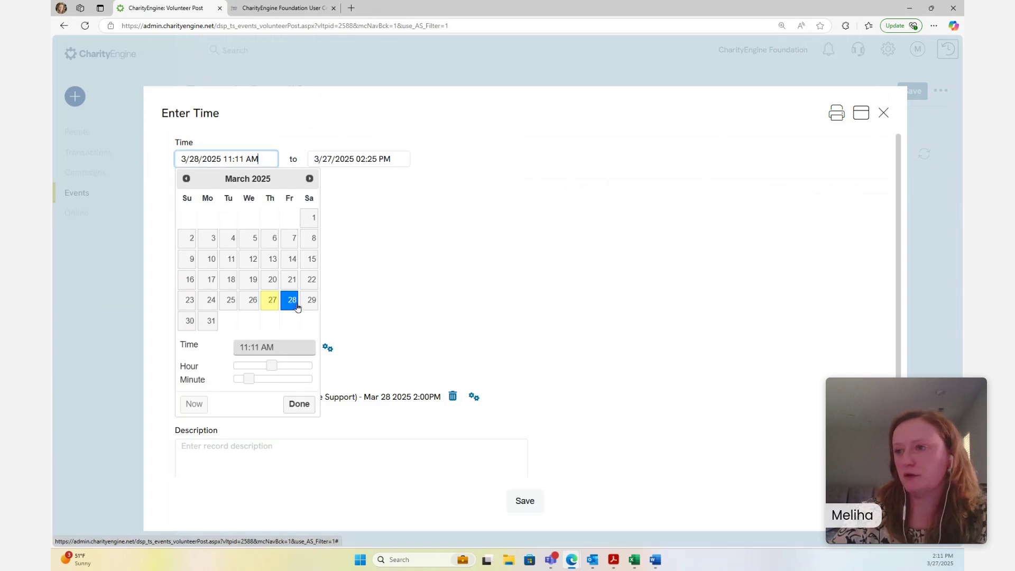
drag(271, 365, 233, 379)
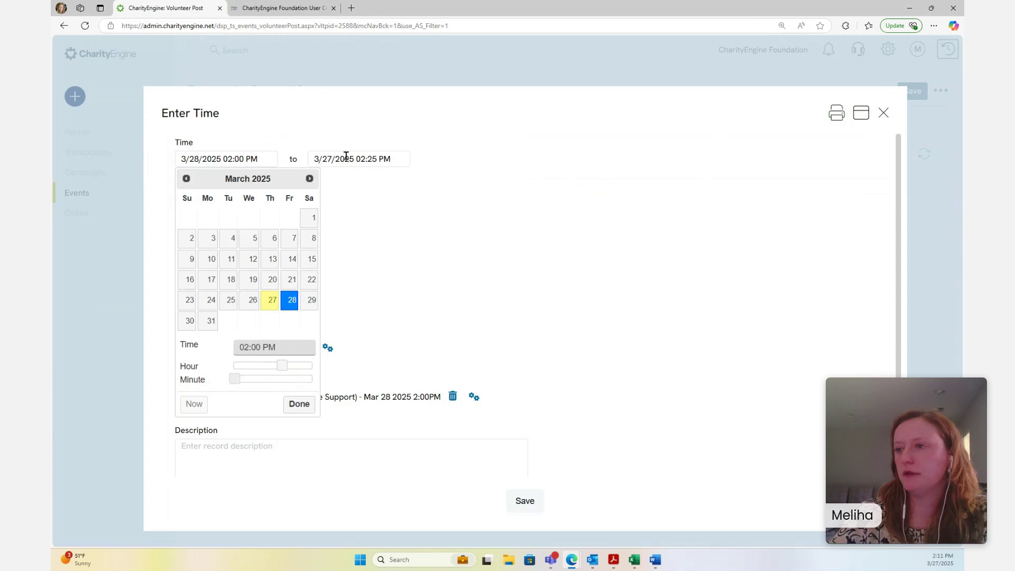
click(299, 404)
Set the end to 3/28/2025 05:00 PM and save the time entry
click(360, 160)
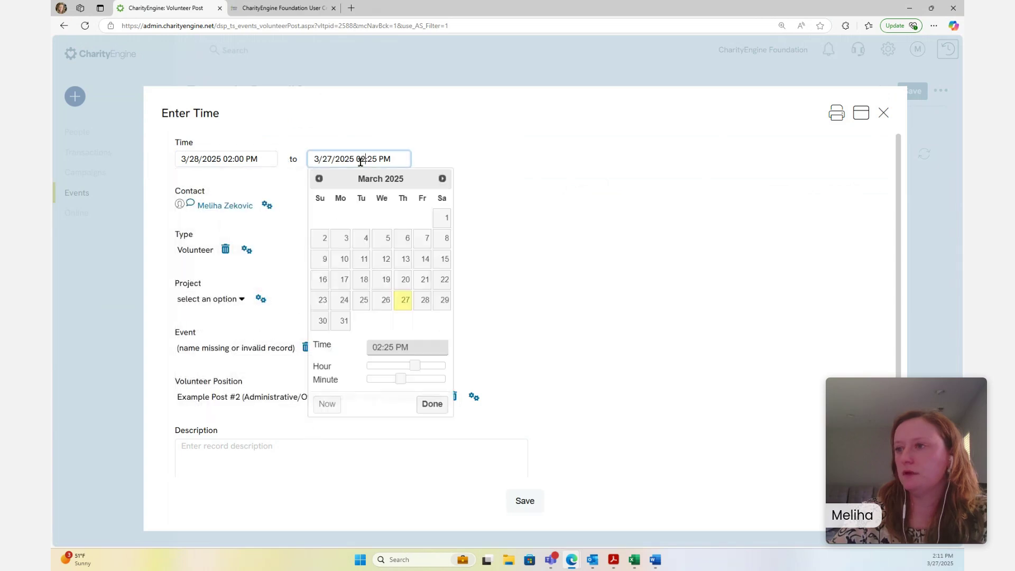
click(424, 300)
mouse_move(415, 367)
mouse_down()
mouse_move(463, 368)
mouse_move(418, 367)
mouse_move(427, 367)
mouse_up()
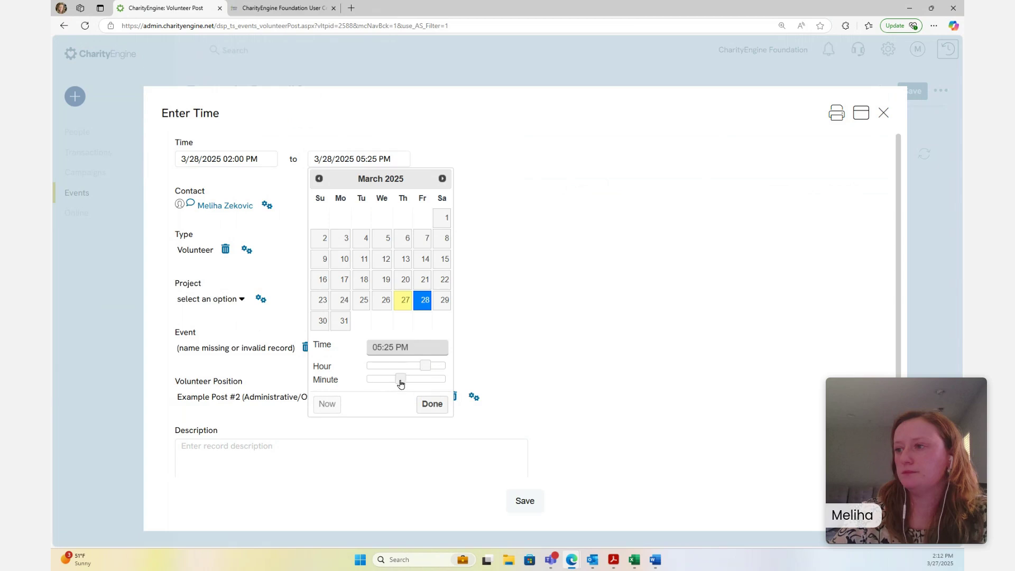
drag(400, 383, 358, 382)
click(429, 408)
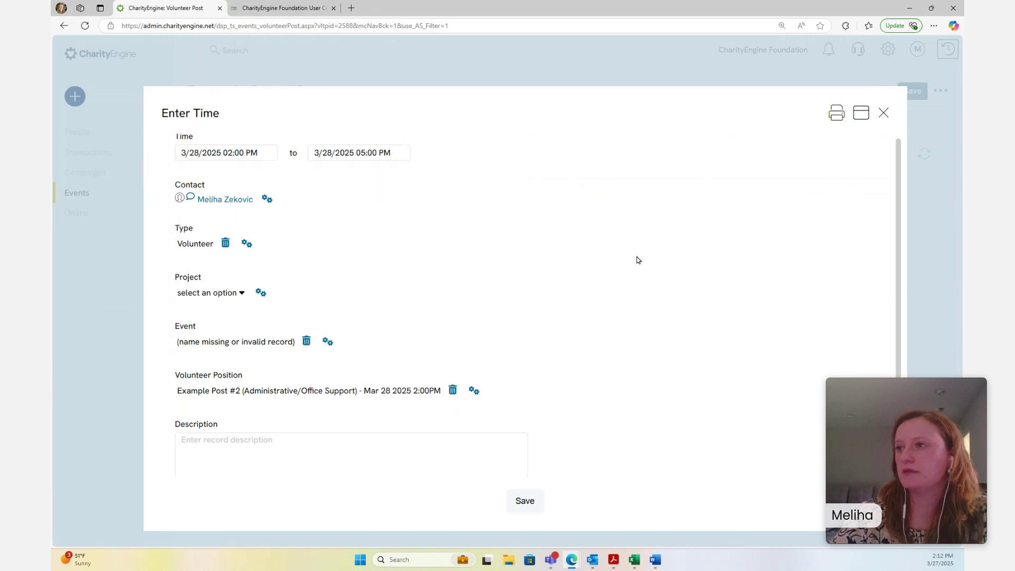
scroll(637, 260, down, 2)
click(523, 498)
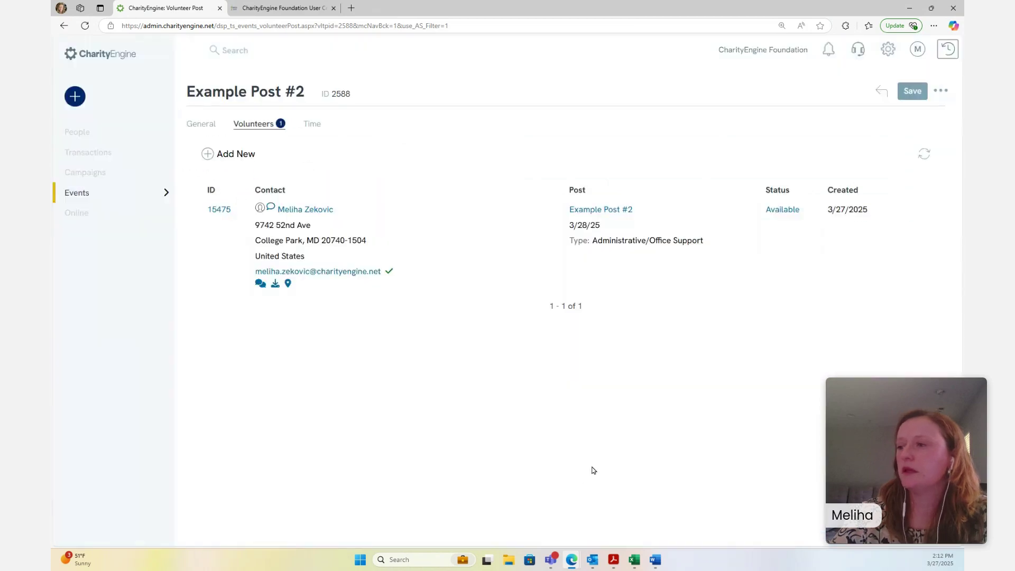
Save Example Post #2, confirm its Time tab shows 3.00 hours, and open the volunteer's record
click(905, 97)
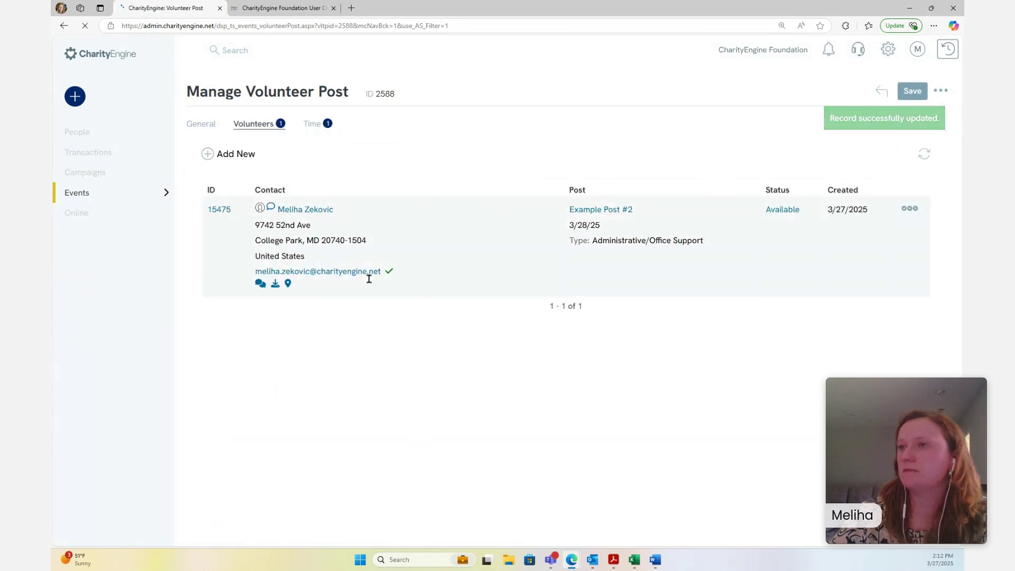
click(312, 124)
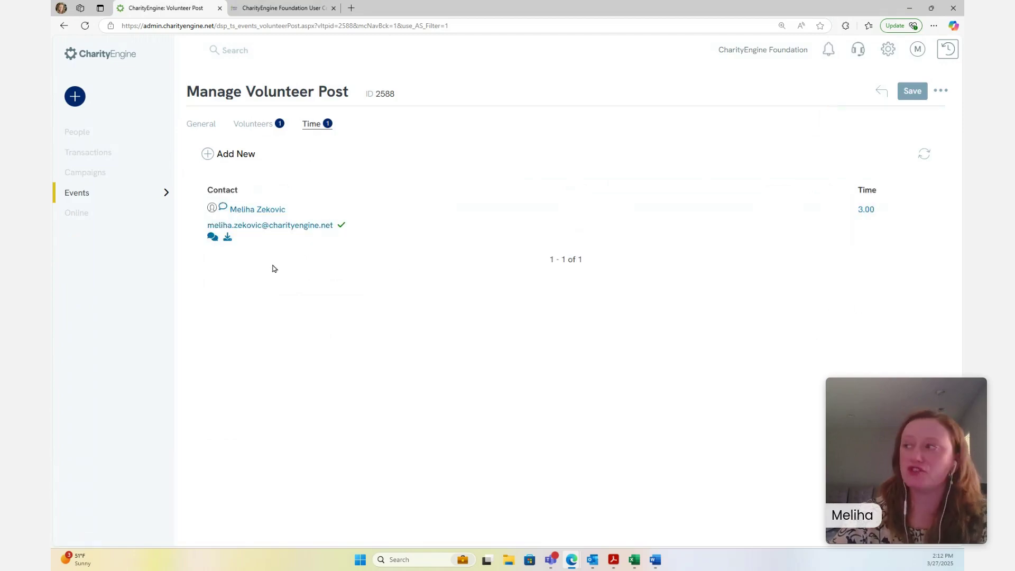
click(253, 211)
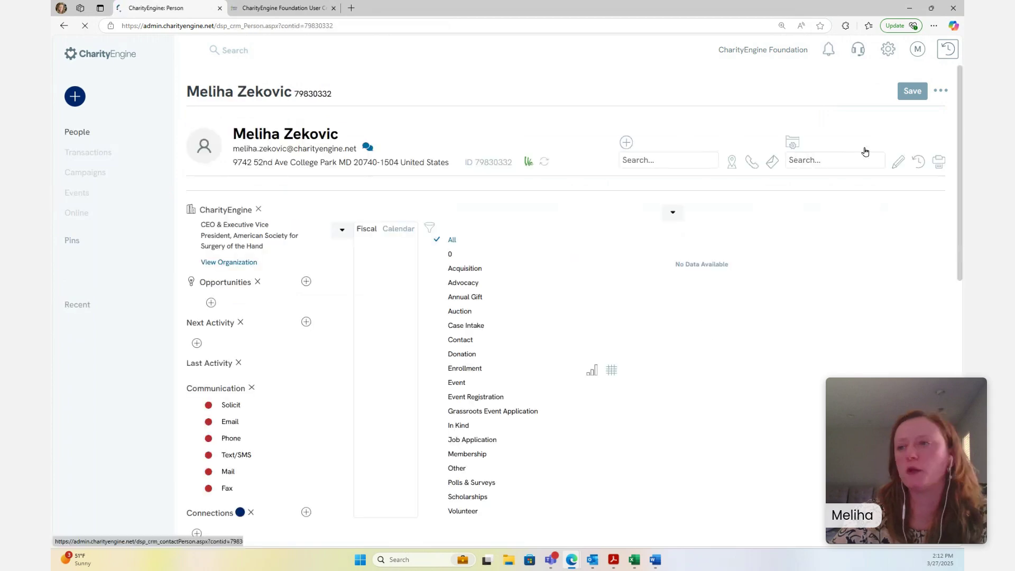
Add the volunteer's logged time entries section to the record details
click(892, 170)
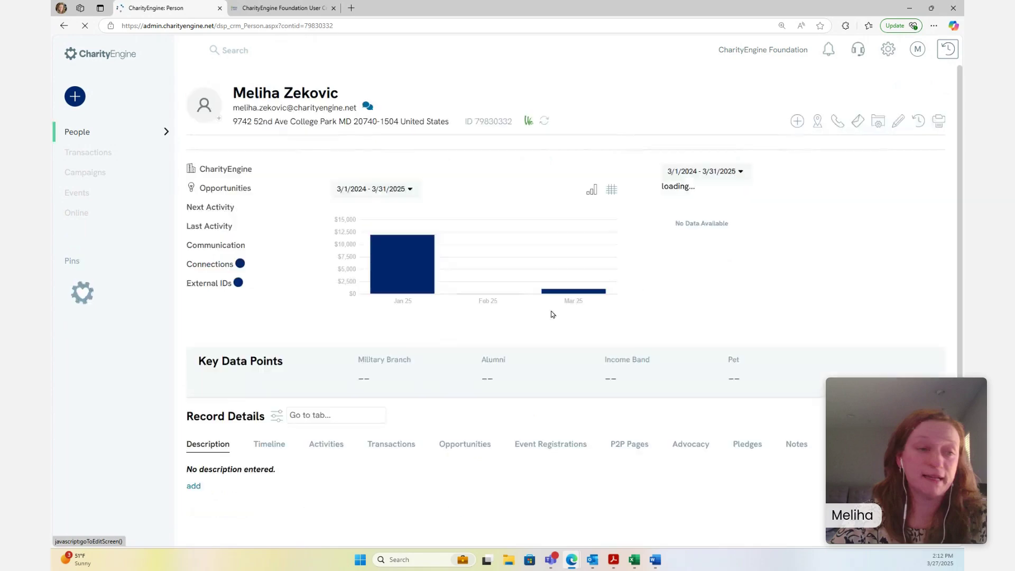
scroll(388, 406, down, 3)
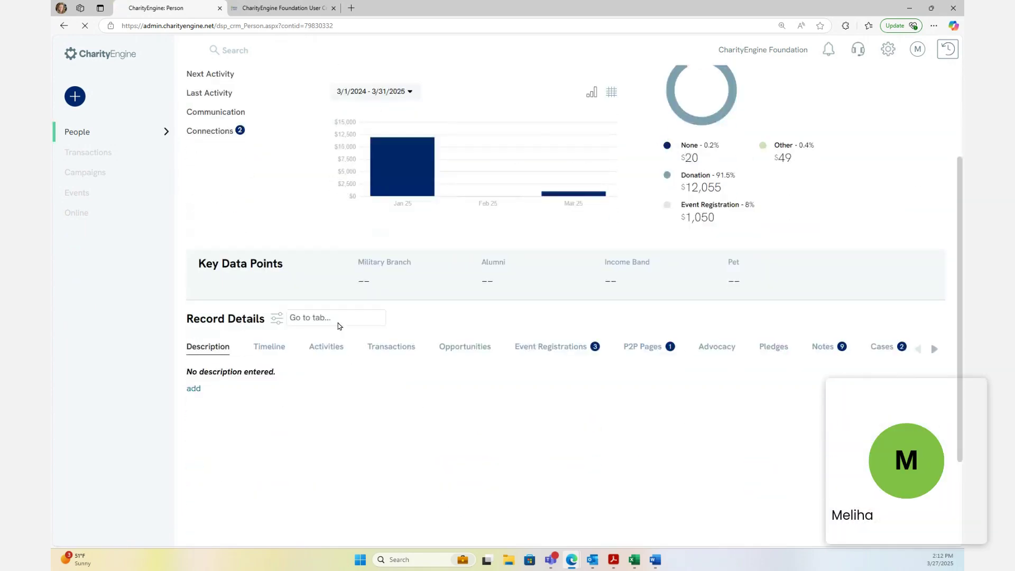
click(377, 319)
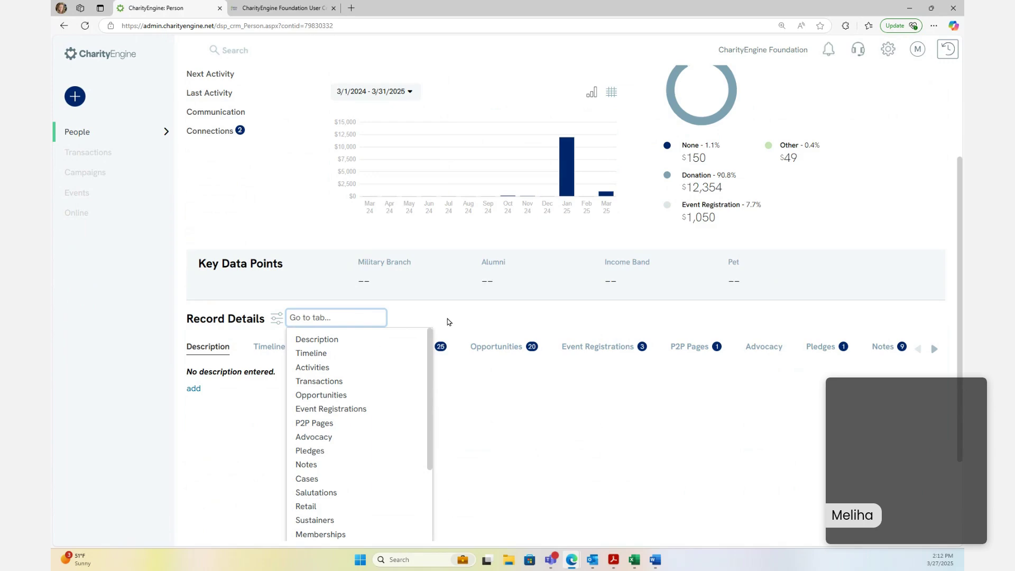
text(time)
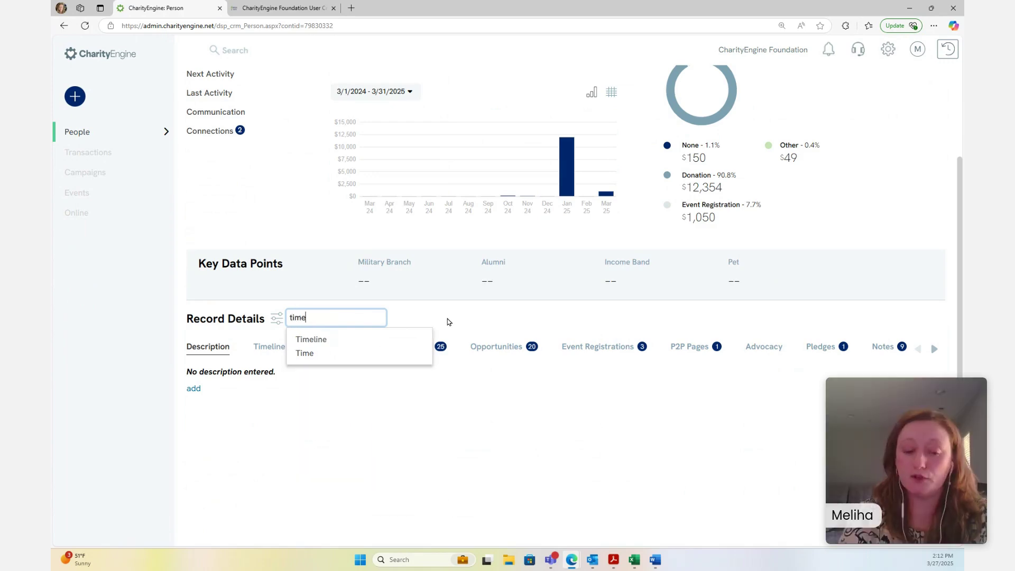
click(305, 353)
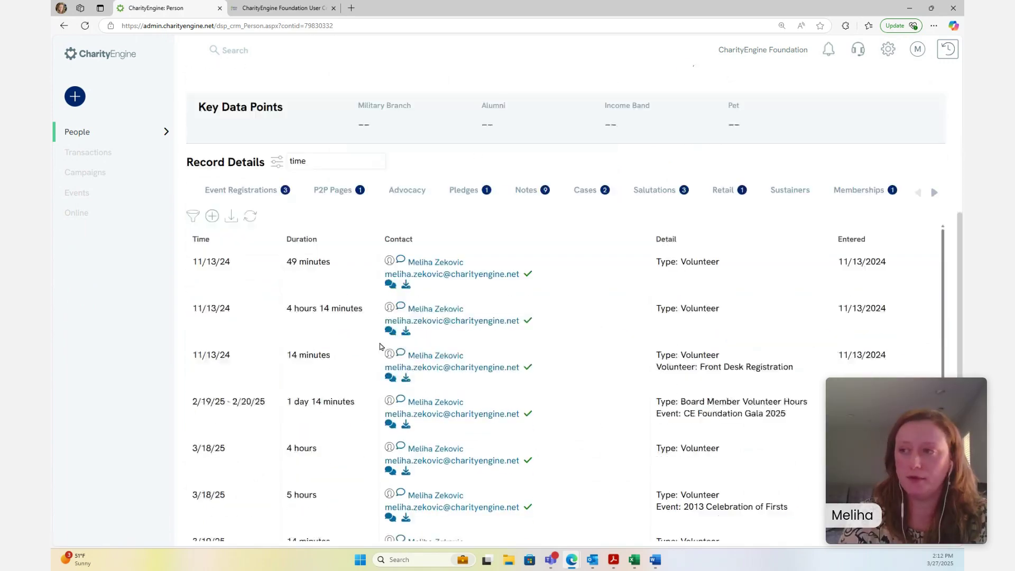
scroll(613, 414, down, 4)
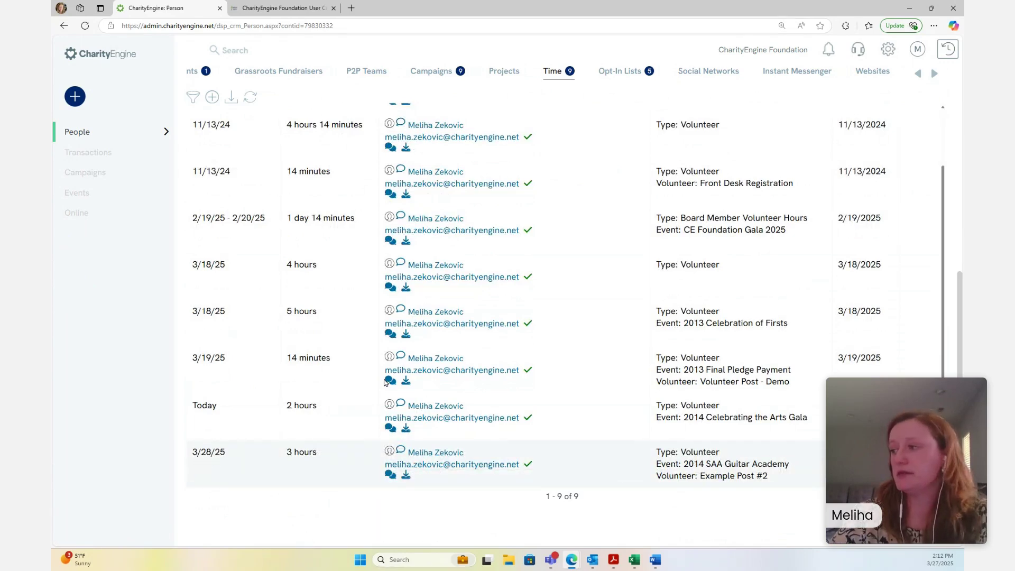
scroll(371, 370, up, 10)
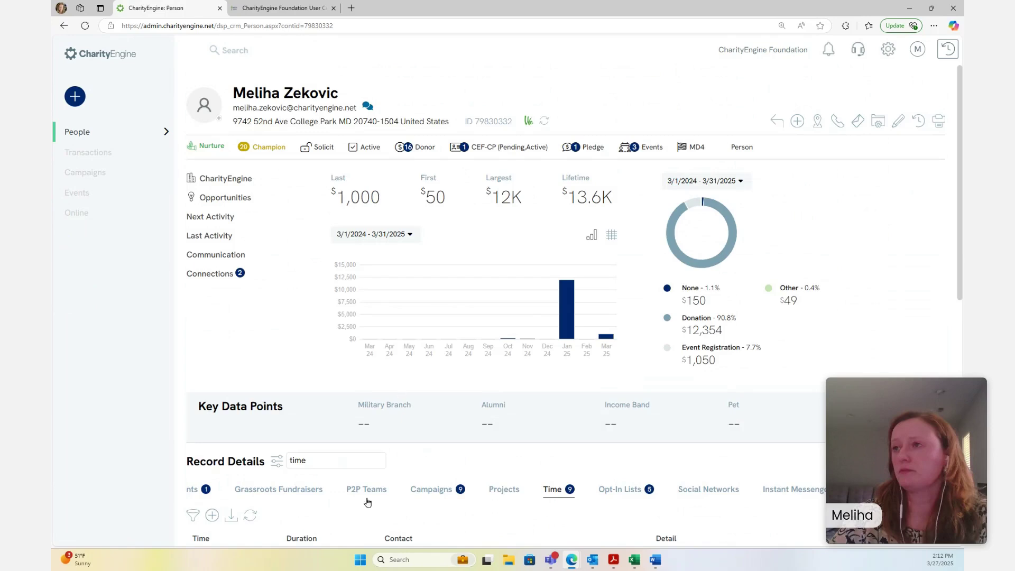
Search 'Volu' and add the Volunteer Posts section listing the contact's three posts
click(343, 460)
scroll(345, 407, down, 2)
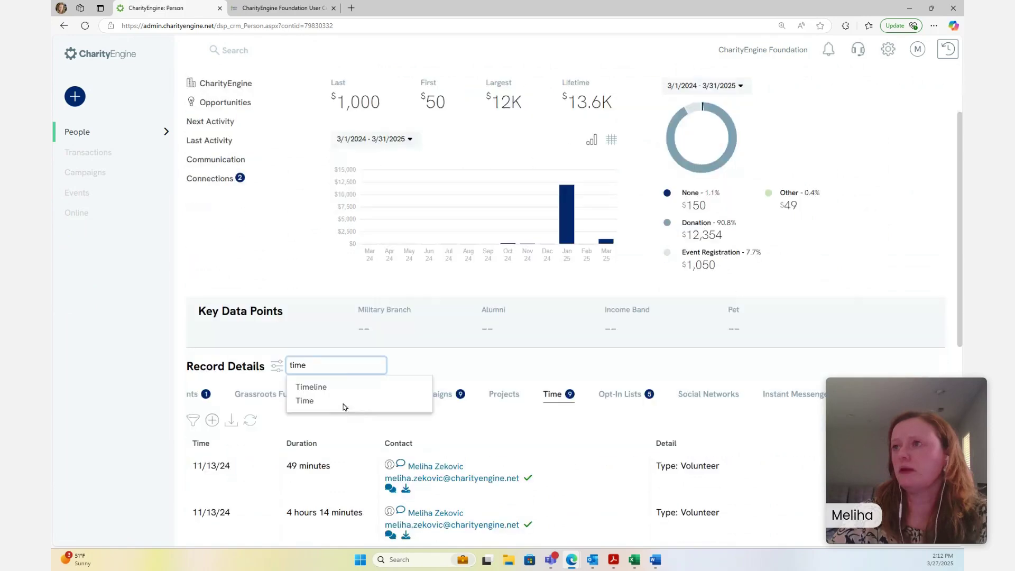
double_click(294, 365)
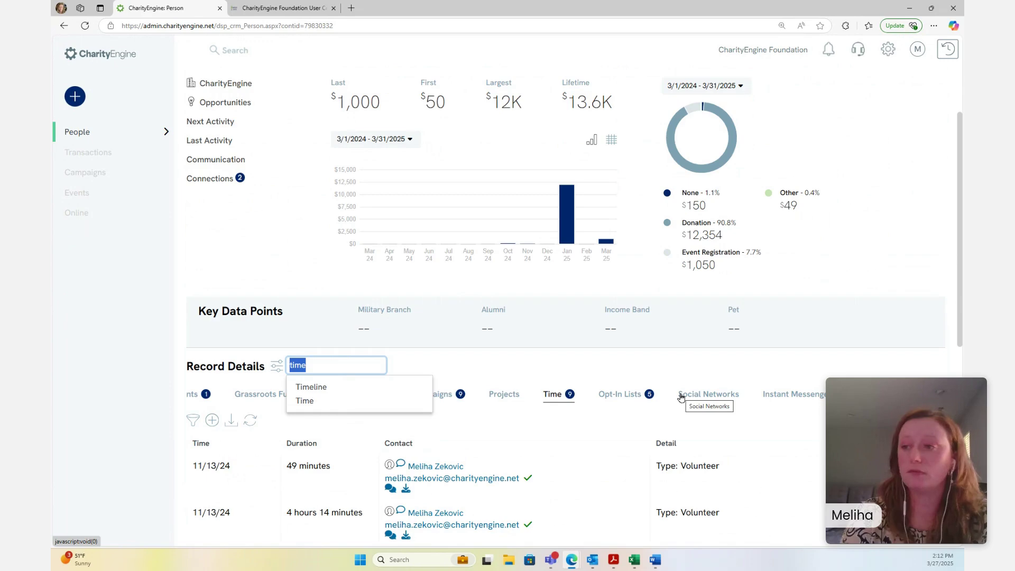
text(Volu)
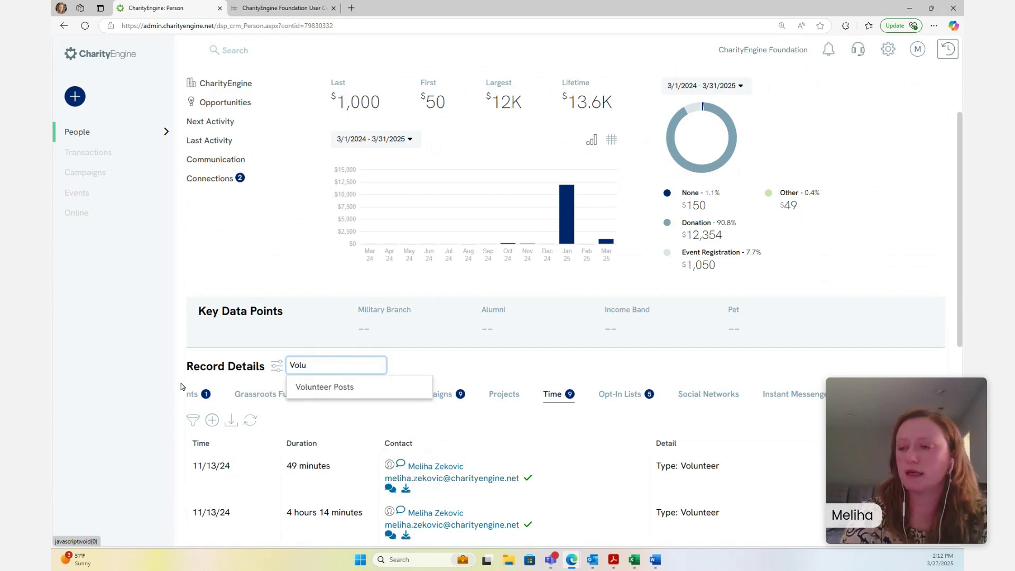
click(317, 389)
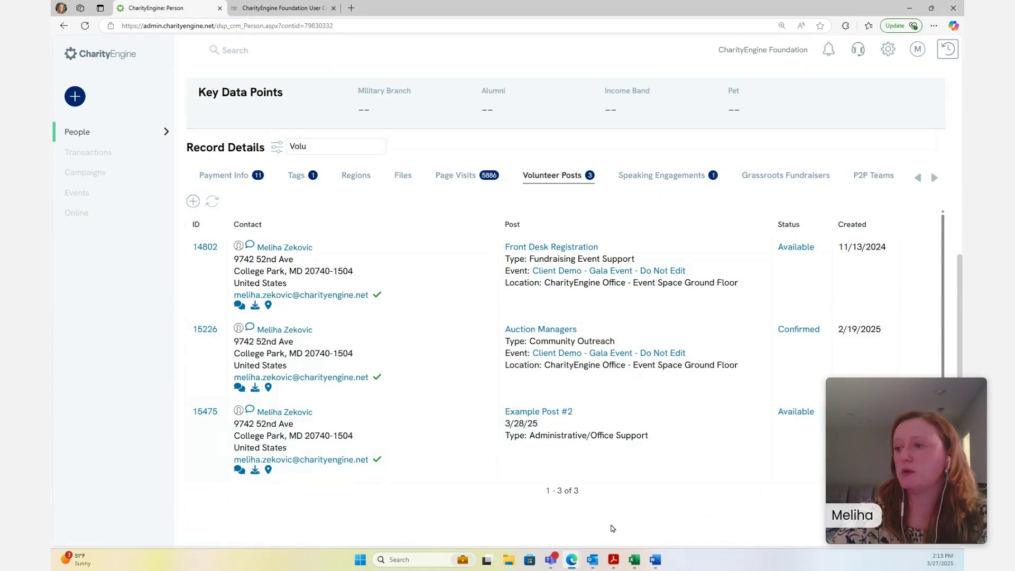
scroll(584, 464, up, 5)
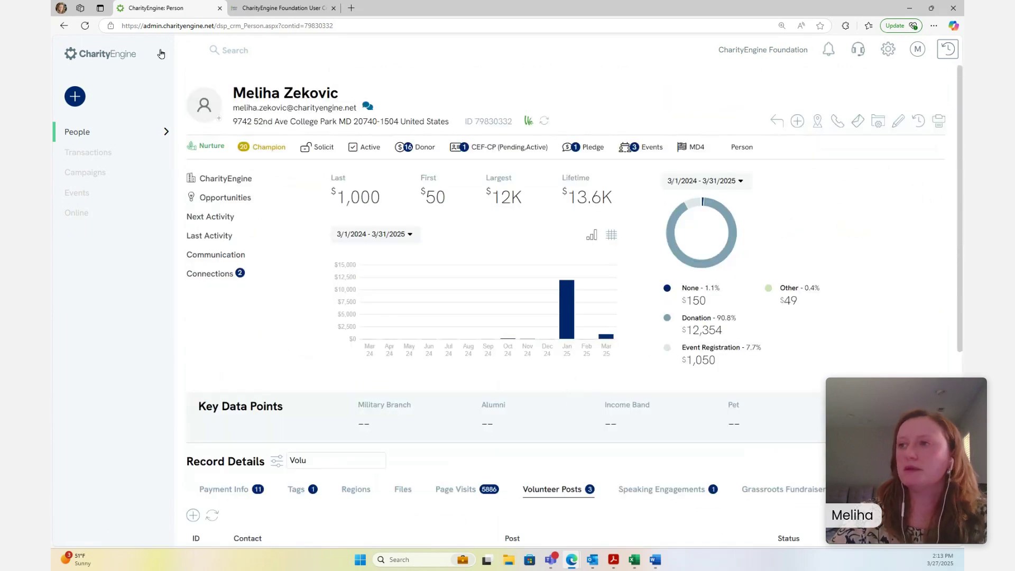
Open Events > Volunteers > Volunteer Posts and search to list every post, including Example Post #2
click(98, 193)
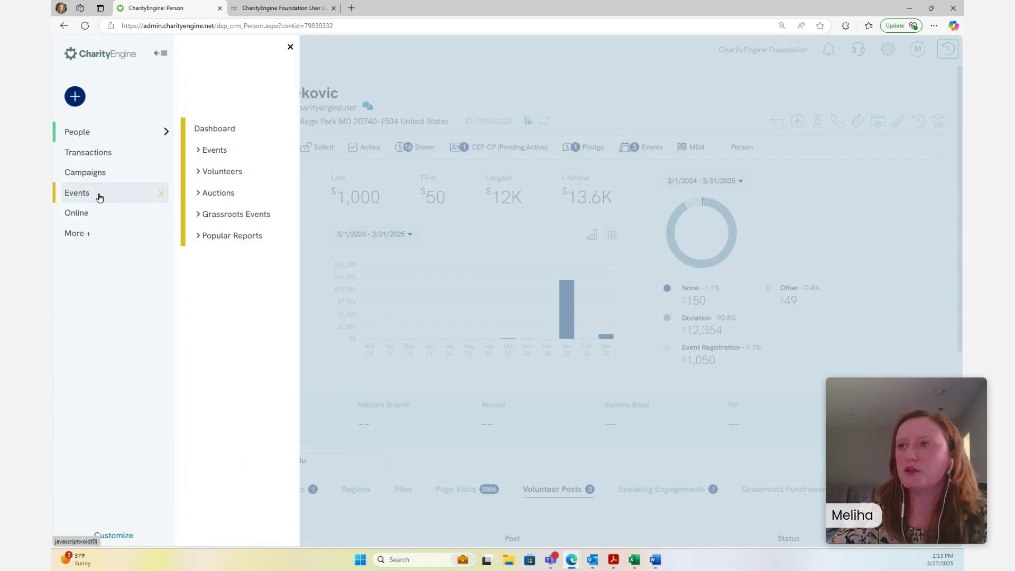
click(241, 177)
click(252, 217)
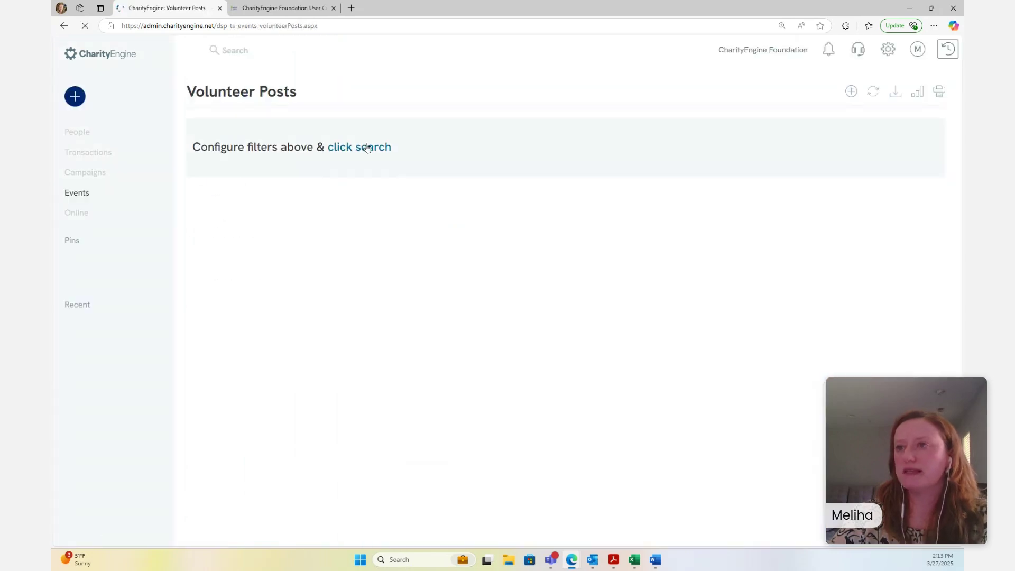
click(367, 148)
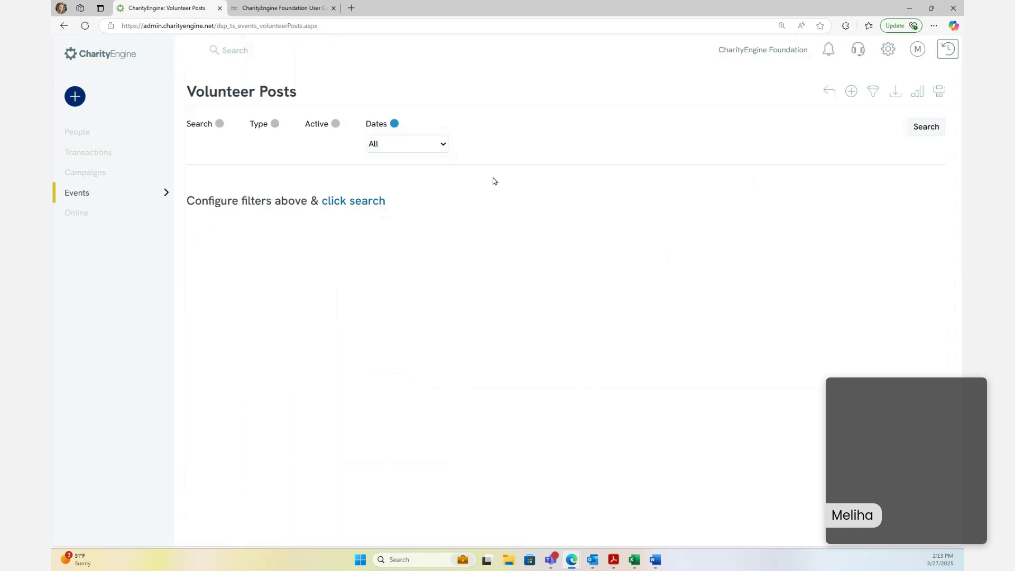
click(365, 200)
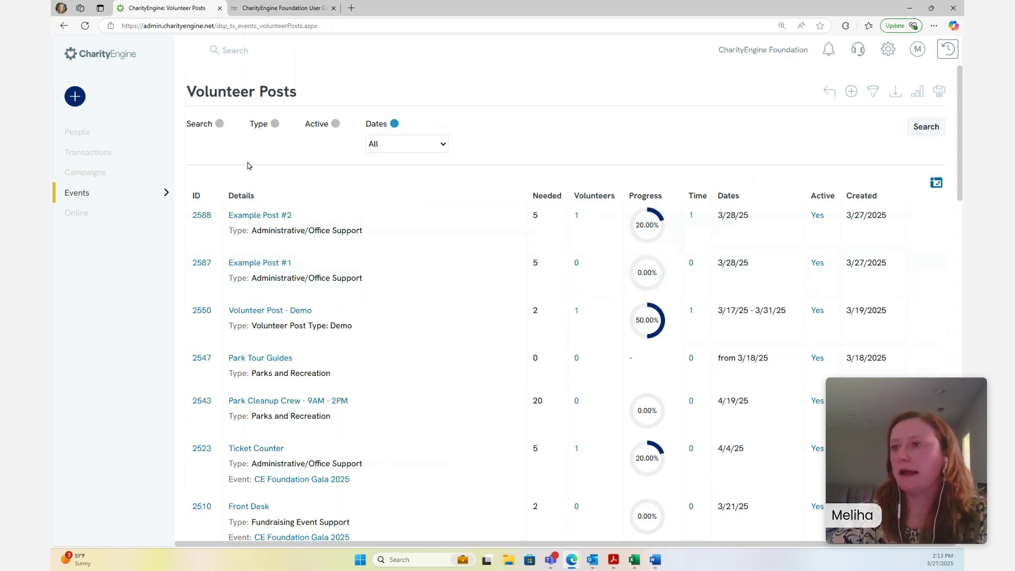
mouse_move(106, 197)
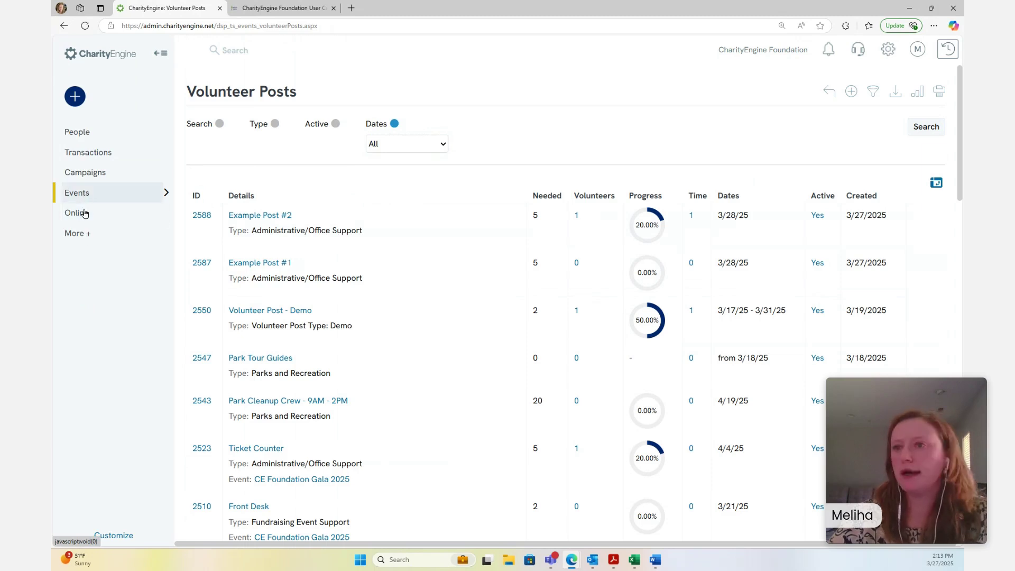
List existing forms under Online > Web Forms > Search & Manage, then launch the New Form Wizard
click(84, 213)
click(233, 194)
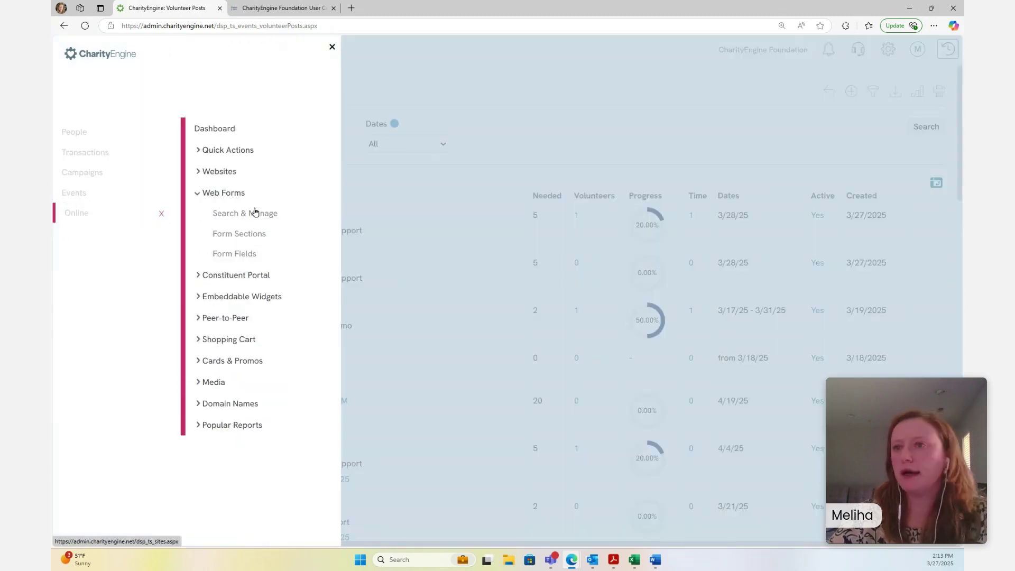
click(255, 212)
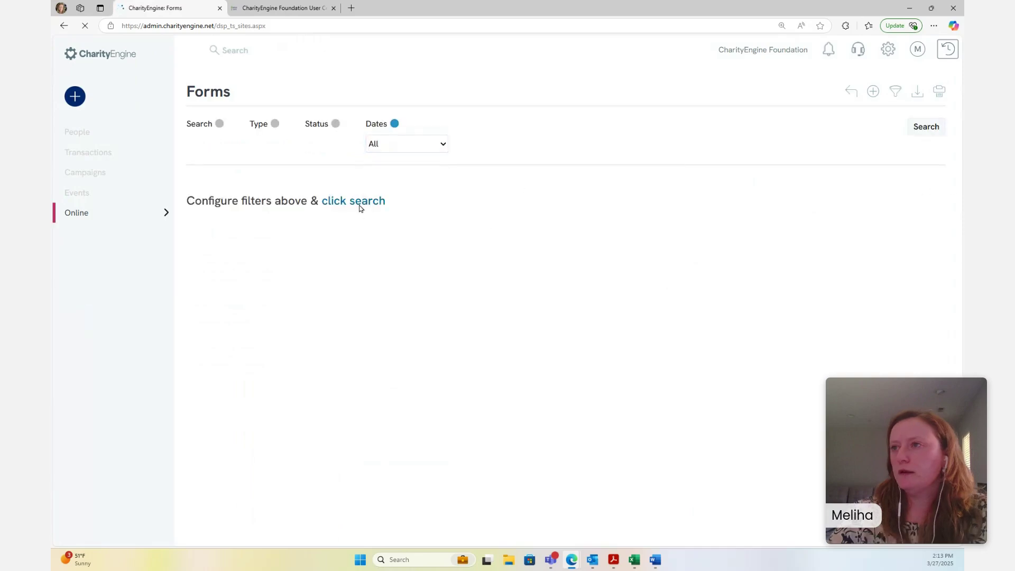
click(368, 203)
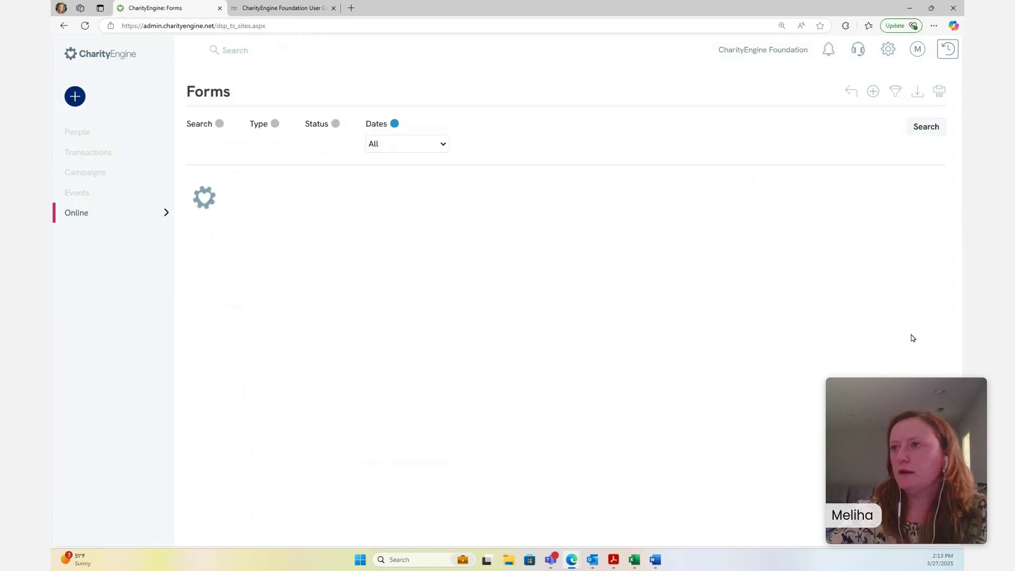
scroll(635, 281, down, 3)
scroll(629, 294, up, 3)
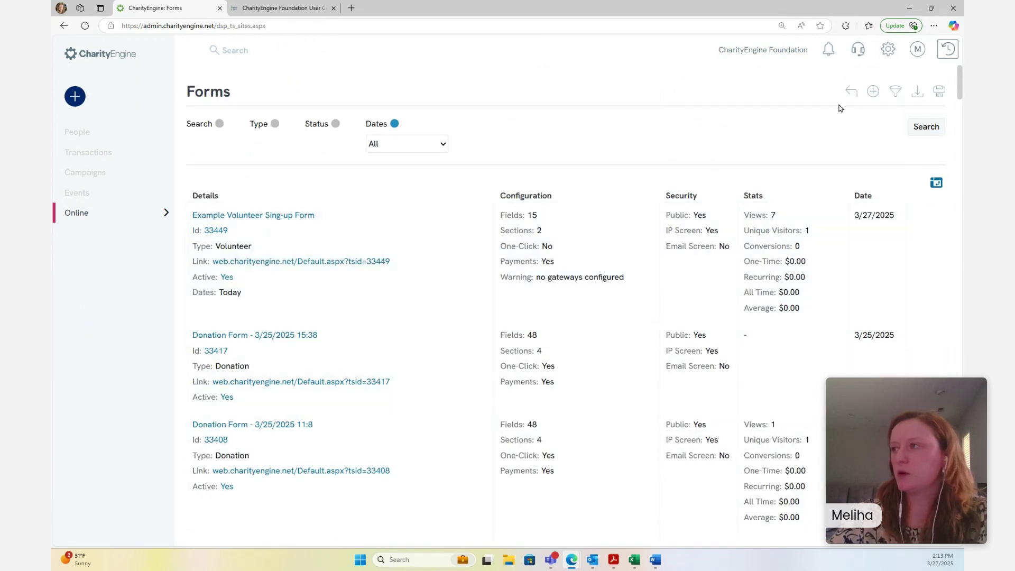
click(874, 92)
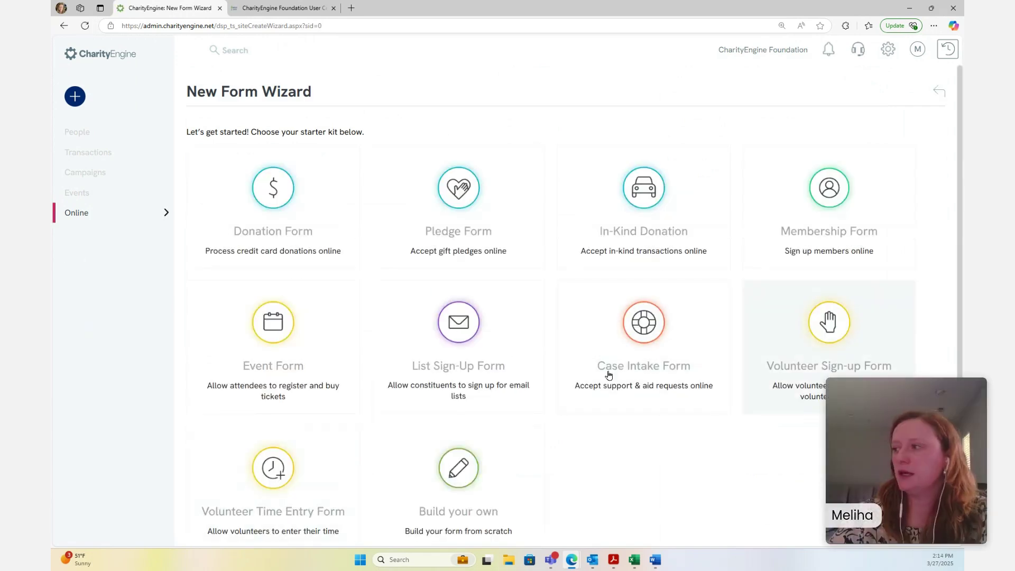
scroll(793, 344, down, 1)
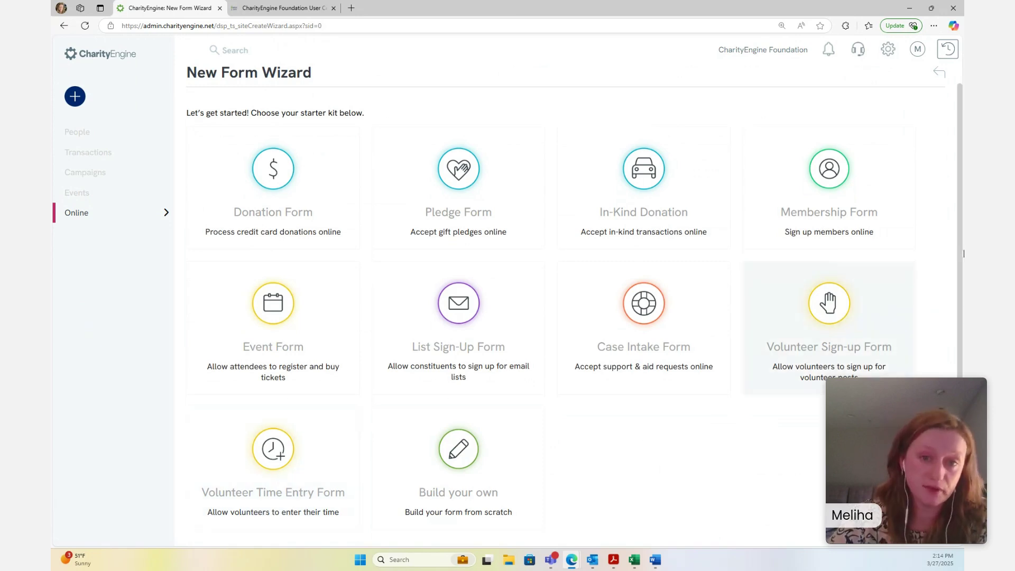
Create a form from the Volunteer Sign-up starter kit offering Example Post #1 and #2
click(851, 328)
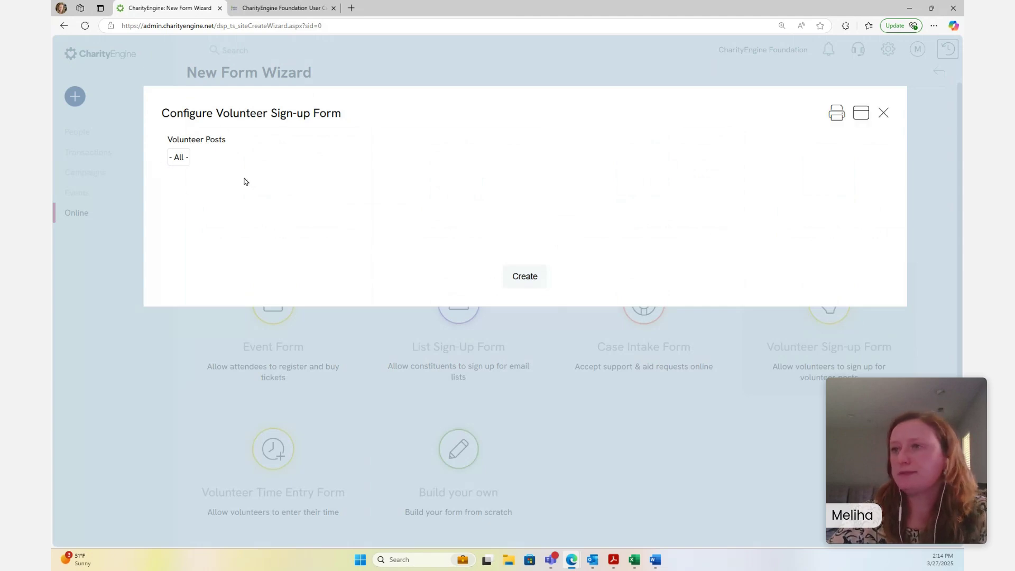
click(180, 157)
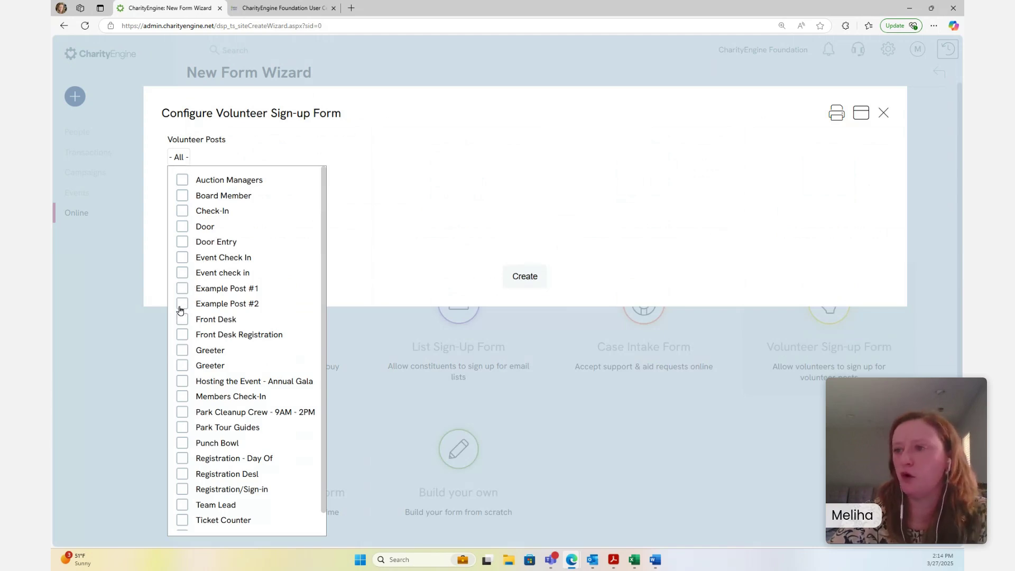
click(181, 291)
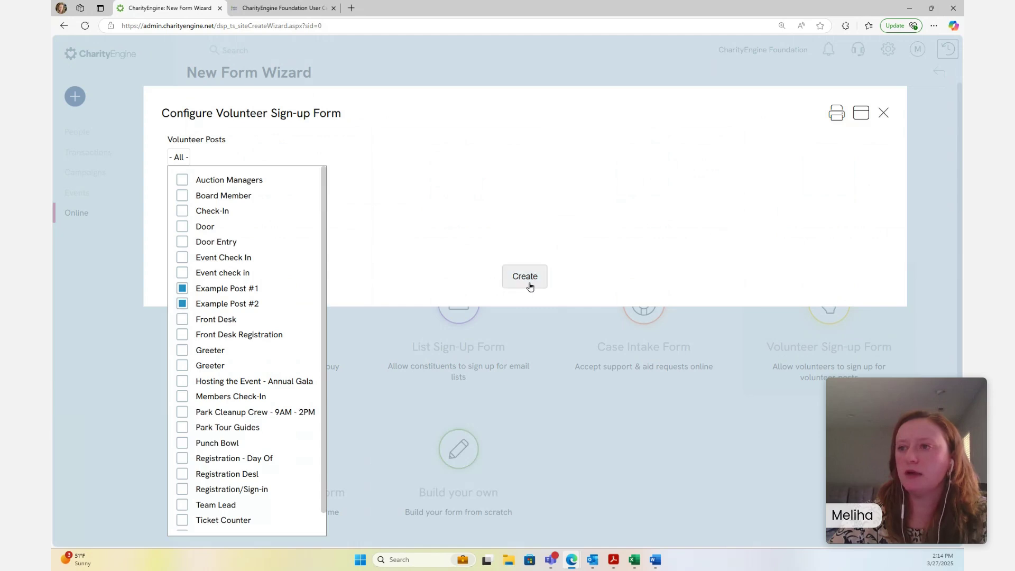
click(423, 233)
click(538, 279)
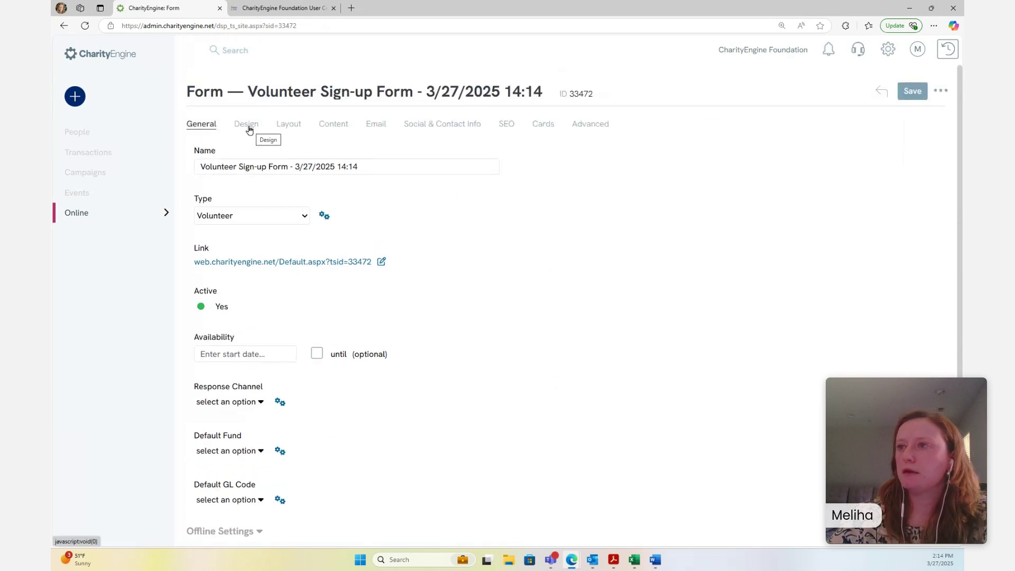
Upload iStock-1437763792.jpg as the Site Background Image in the form's Design settings
click(247, 127)
scroll(376, 307, down, 3)
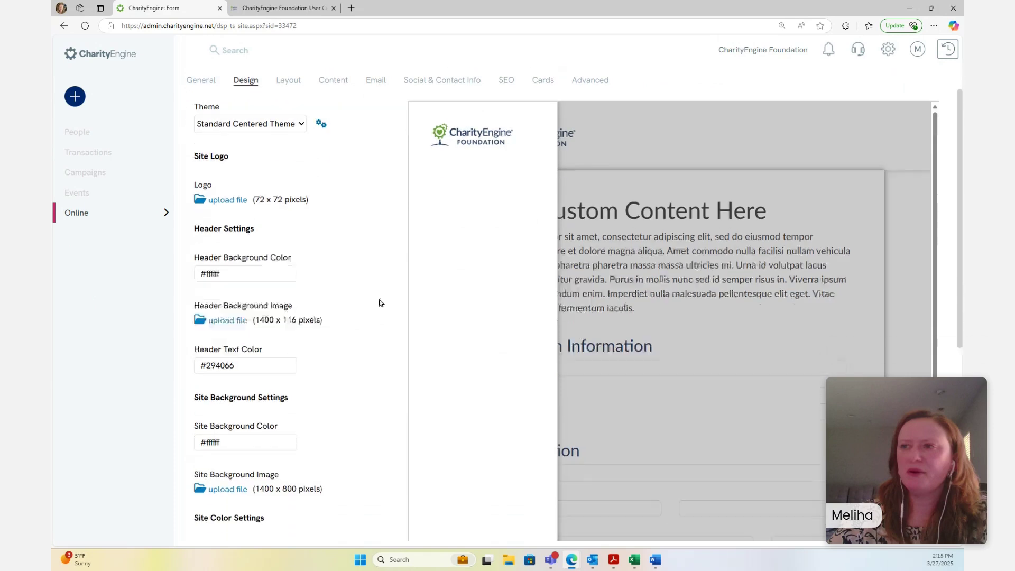
scroll(324, 220, up, 3)
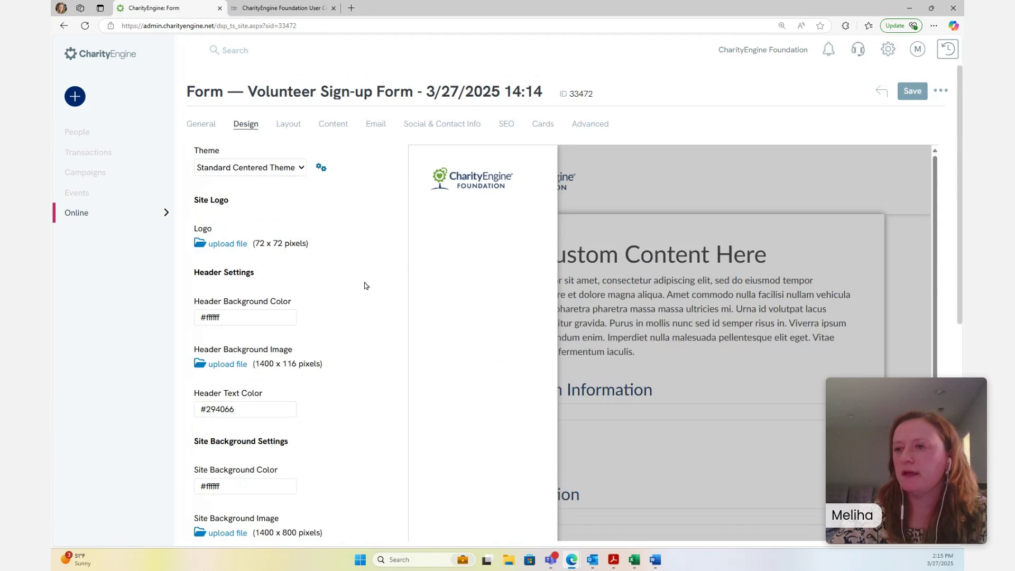
scroll(365, 284, down, 2)
scroll(369, 294, down, 2)
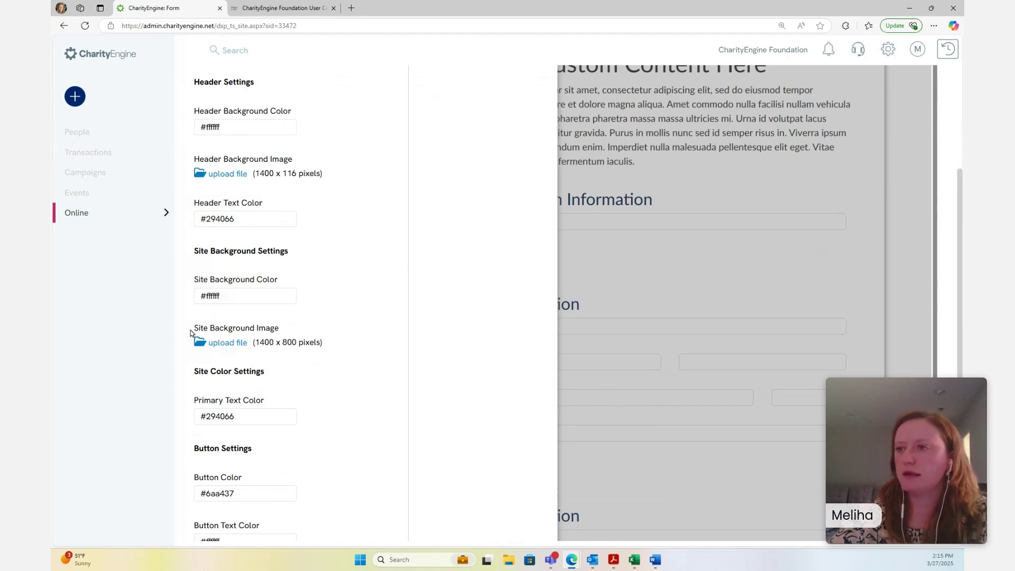
click(222, 344)
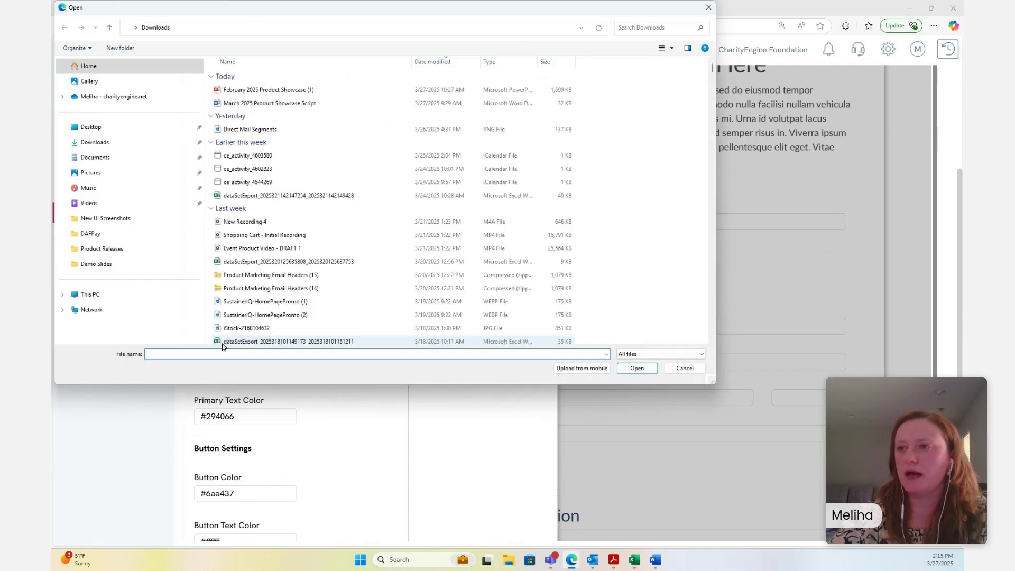
scroll(357, 176, down, 6)
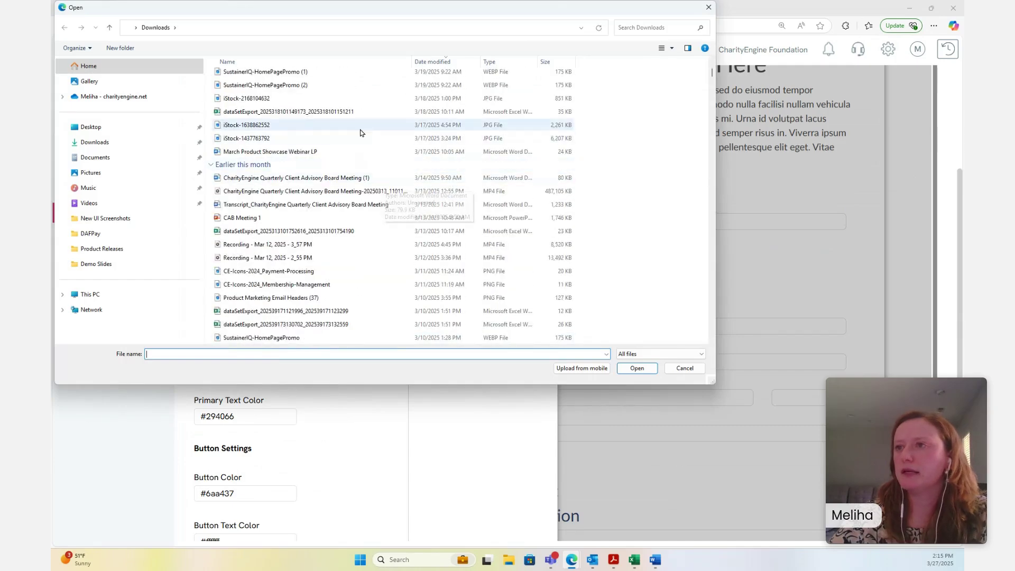
double_click(264, 138)
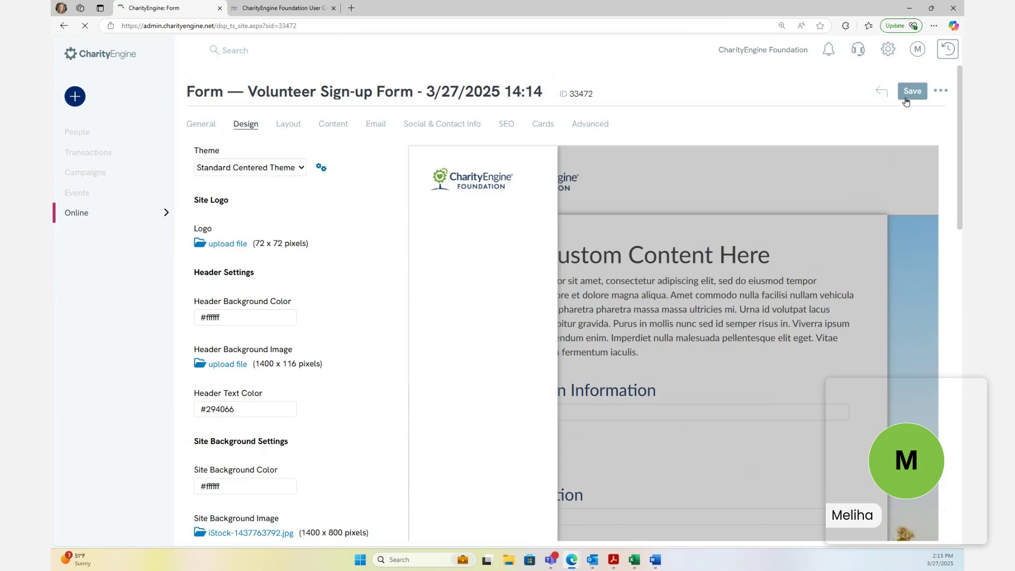
Save the design and view the live sign-up page with its landscape background
click(906, 102)
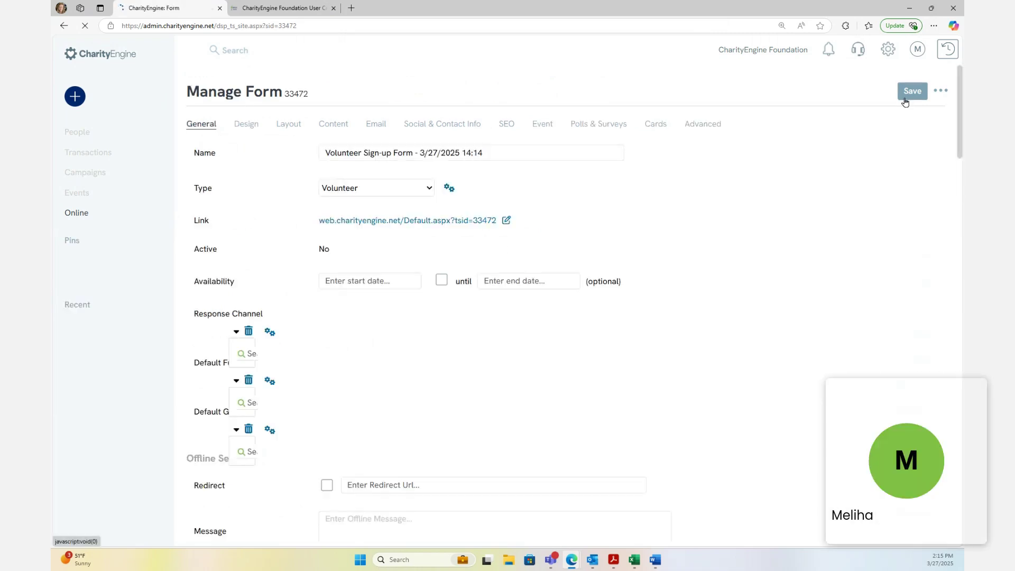
click(401, 220)
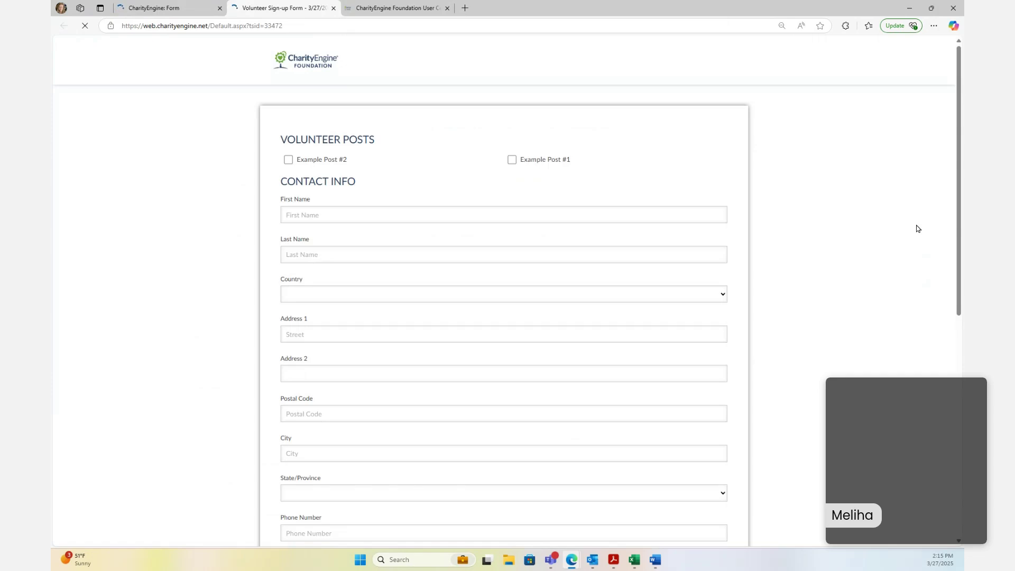
scroll(833, 251, down, 3)
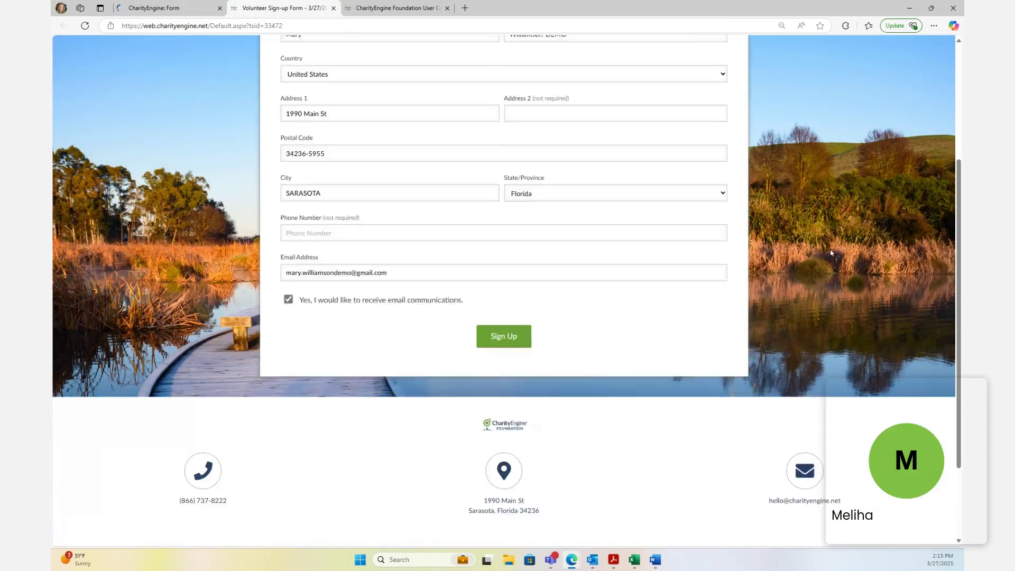
scroll(833, 252, up, 4)
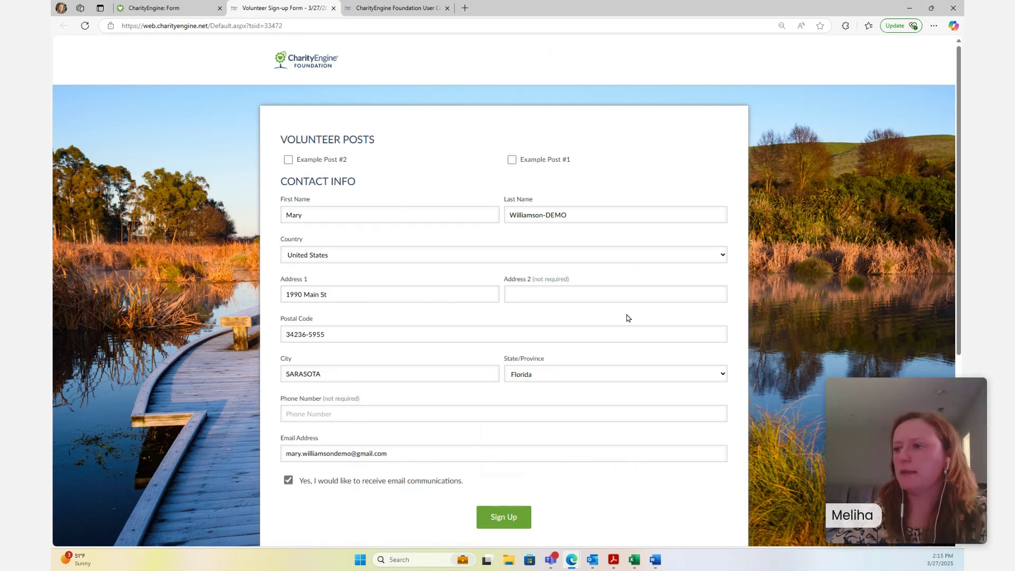
scroll(746, 291, down, 3)
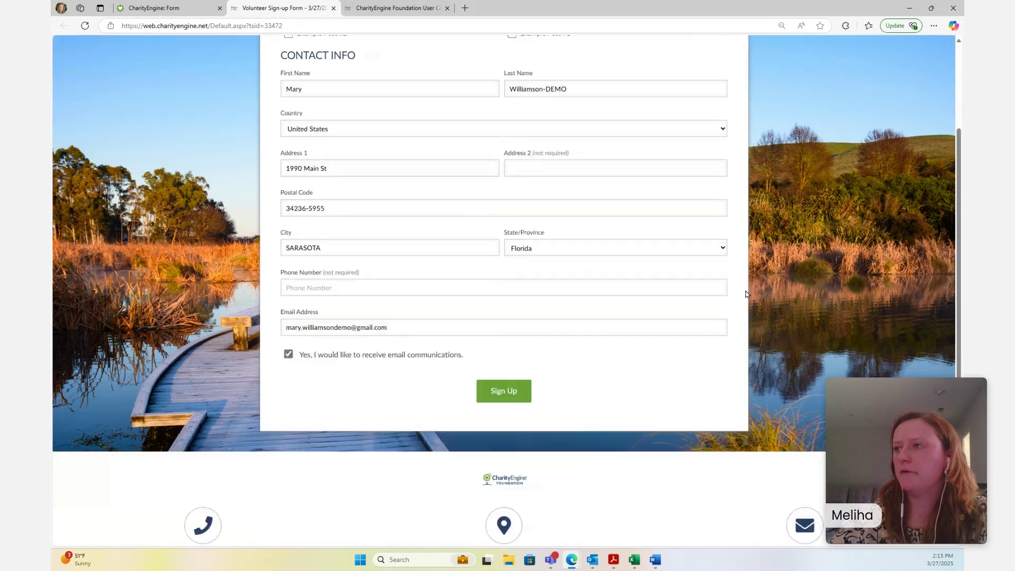
scroll(746, 295, up, 3)
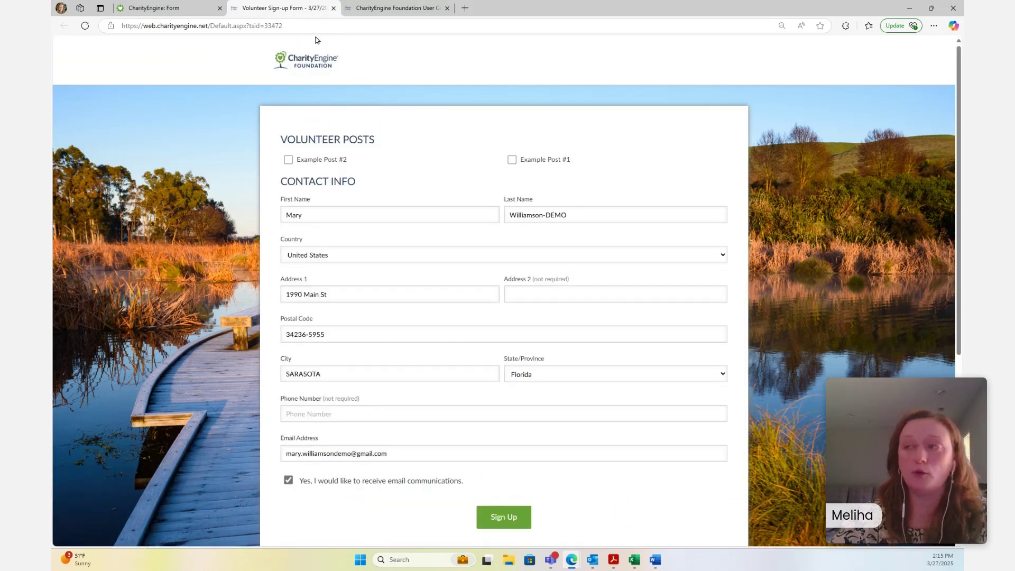
Paste the Spring Cleanup sign-up announcement into the landing page's Top Content
click(180, 10)
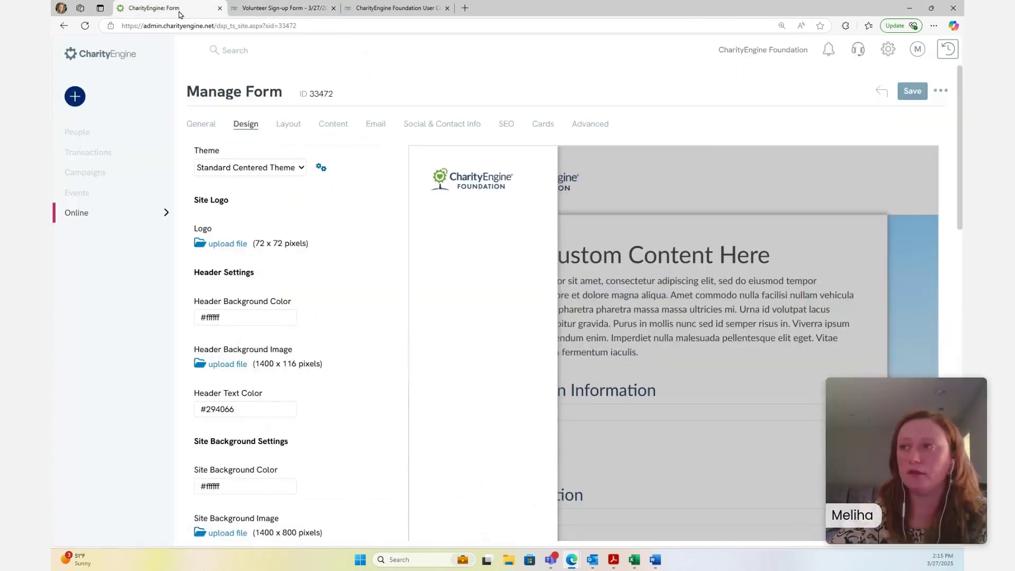
click(331, 126)
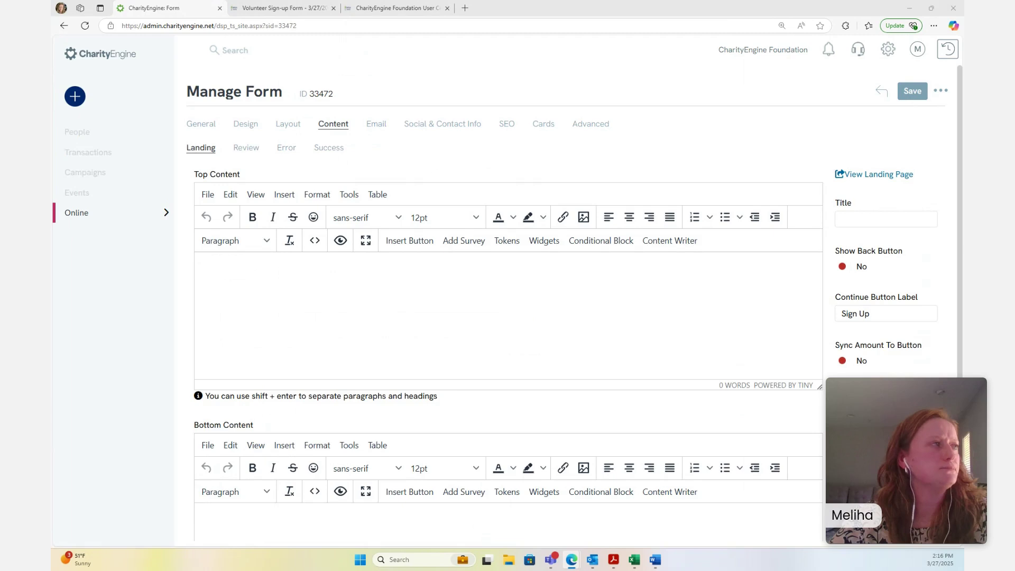
click(264, 279)
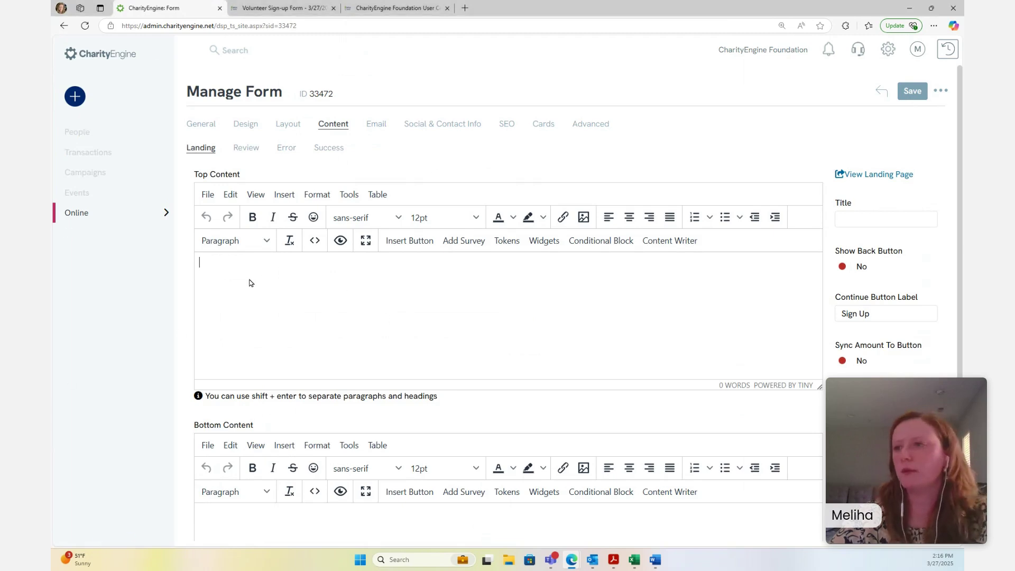
key(ctrl+v)
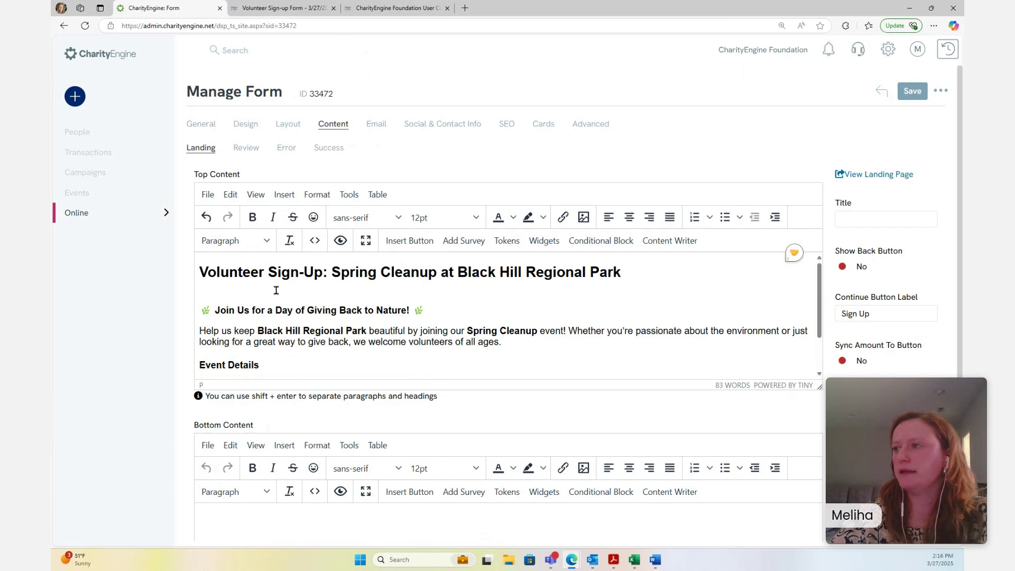
scroll(646, 280, down, 2)
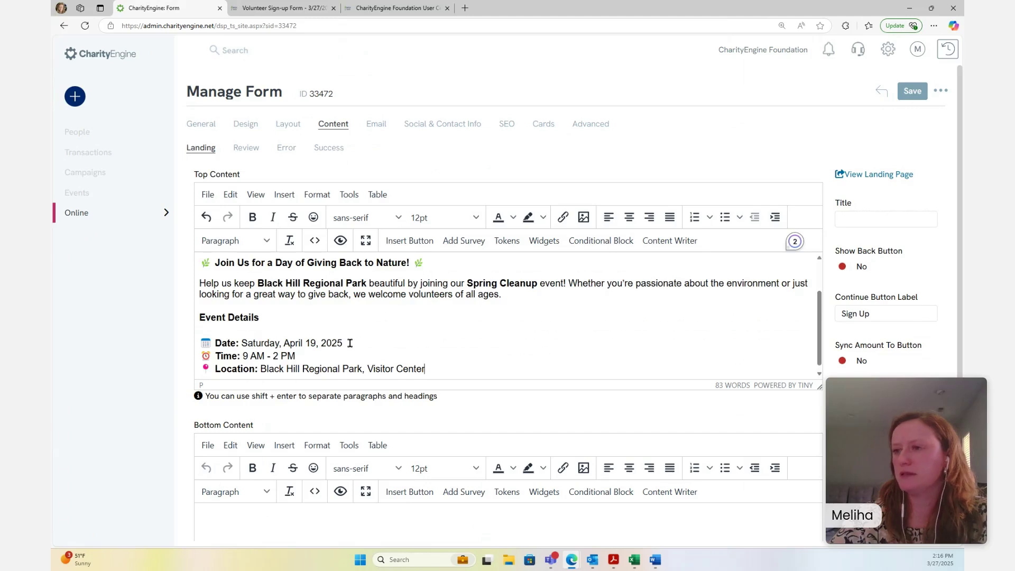
Change the announcement date to Friday, March 27, 2025, and save the landing content
click(239, 344)
click(345, 343)
drag(279, 343, 243, 343)
text(F)
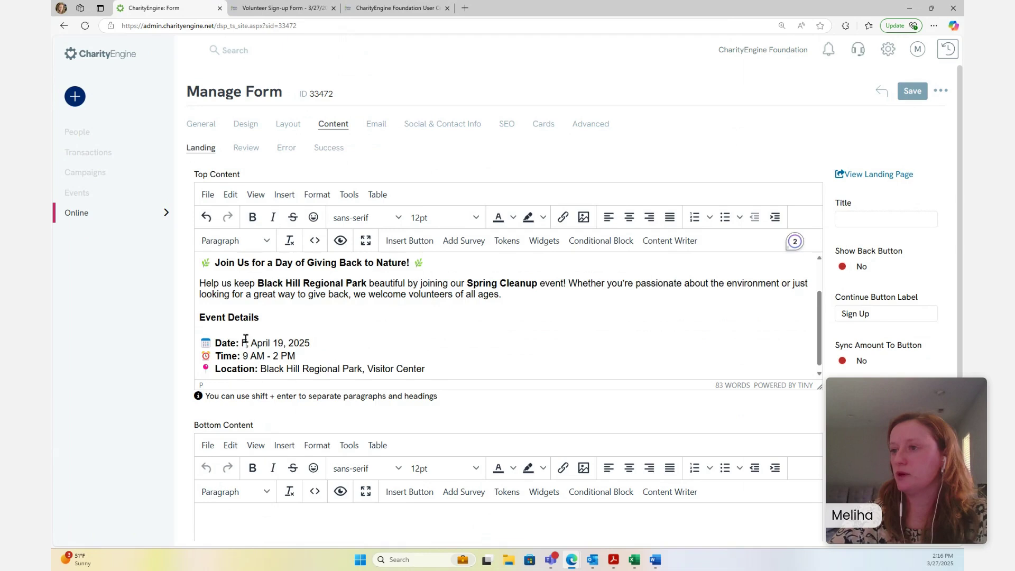
text(riday,)
drag(293, 343, 270, 343)
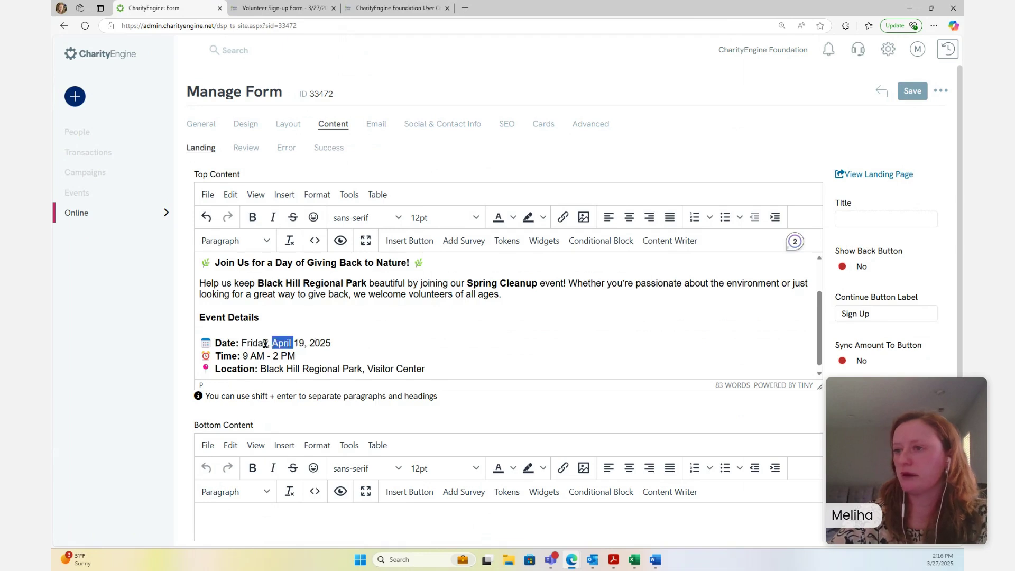
text(March)
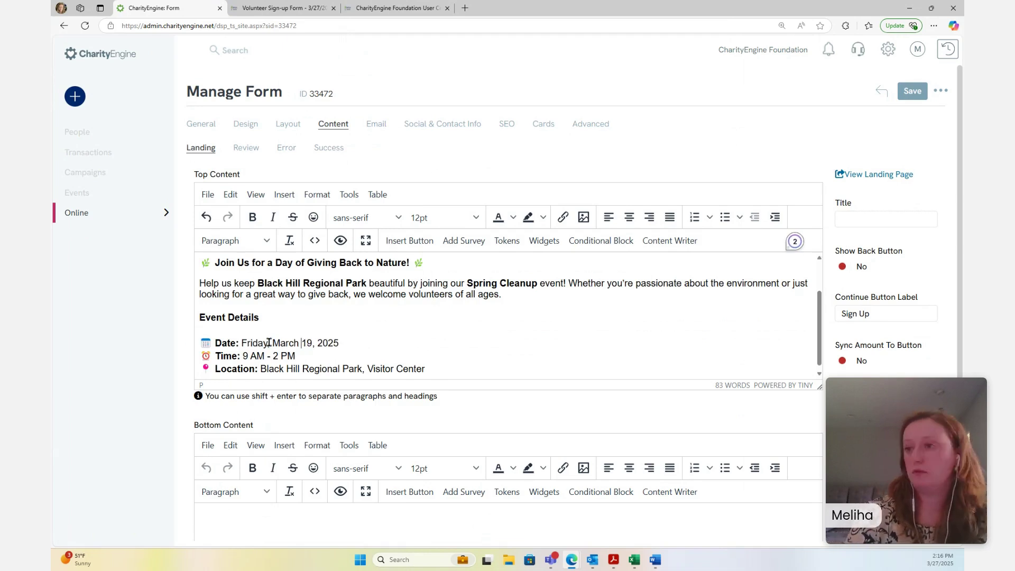
double_click(307, 343)
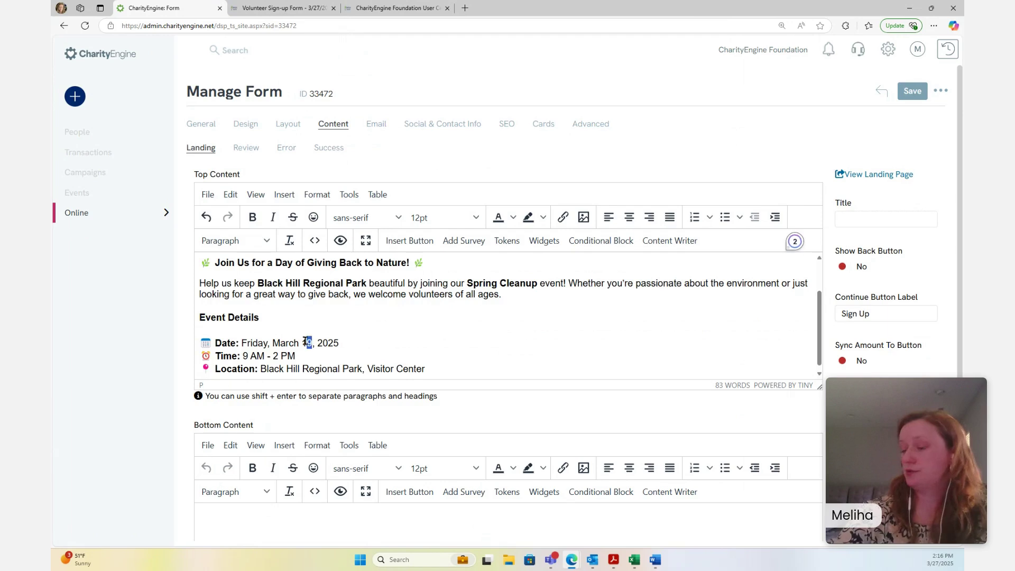
key(BackSpace)
text(27)
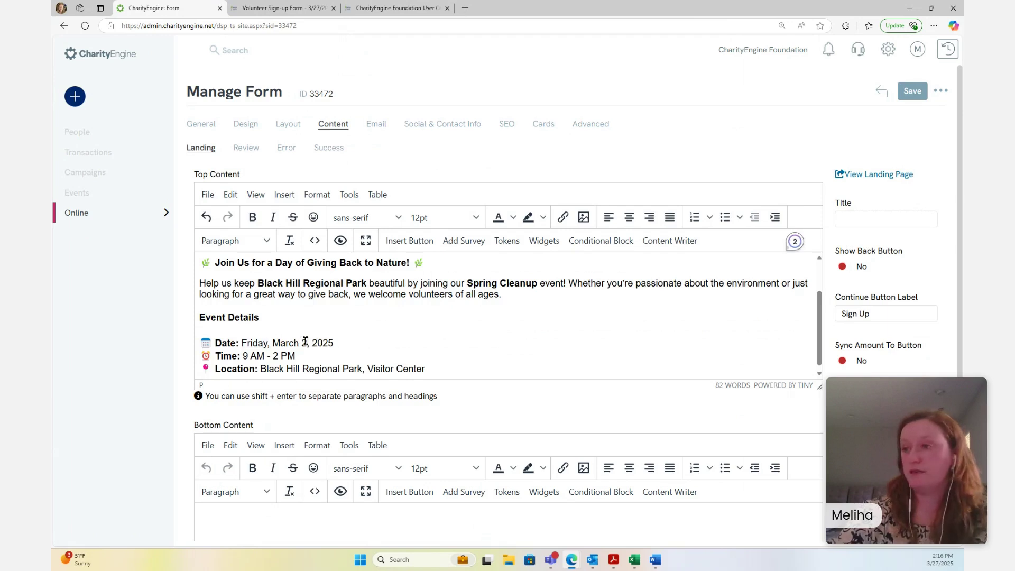
key(End)
scroll(550, 357, up, 2)
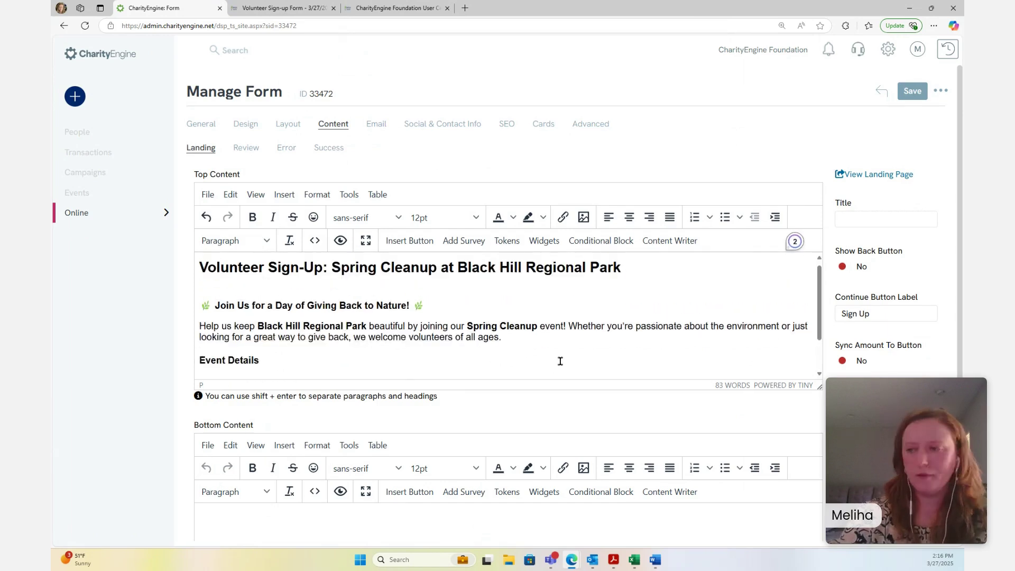
scroll(636, 343, down, 3)
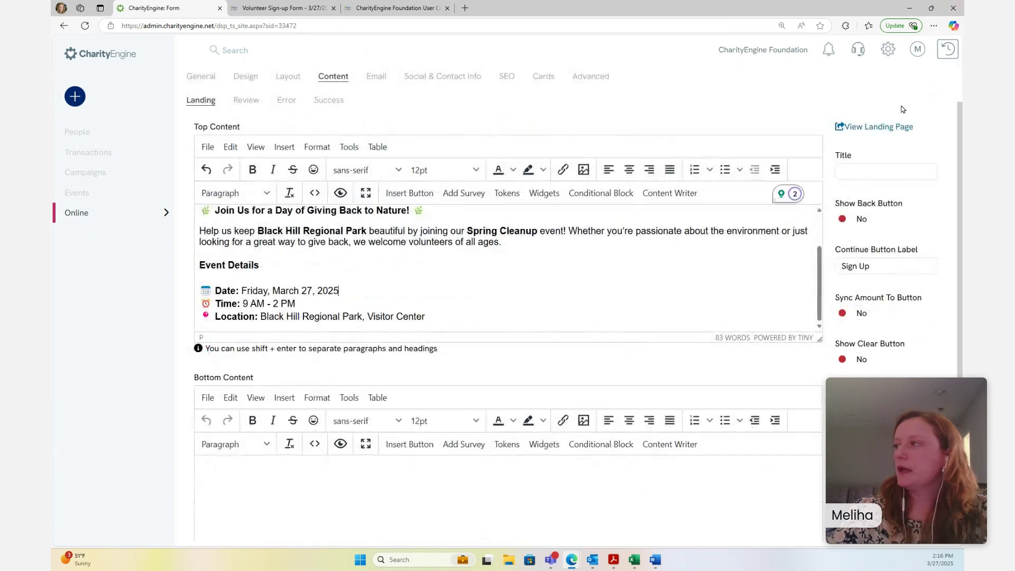
scroll(899, 122, up, 2)
click(918, 97)
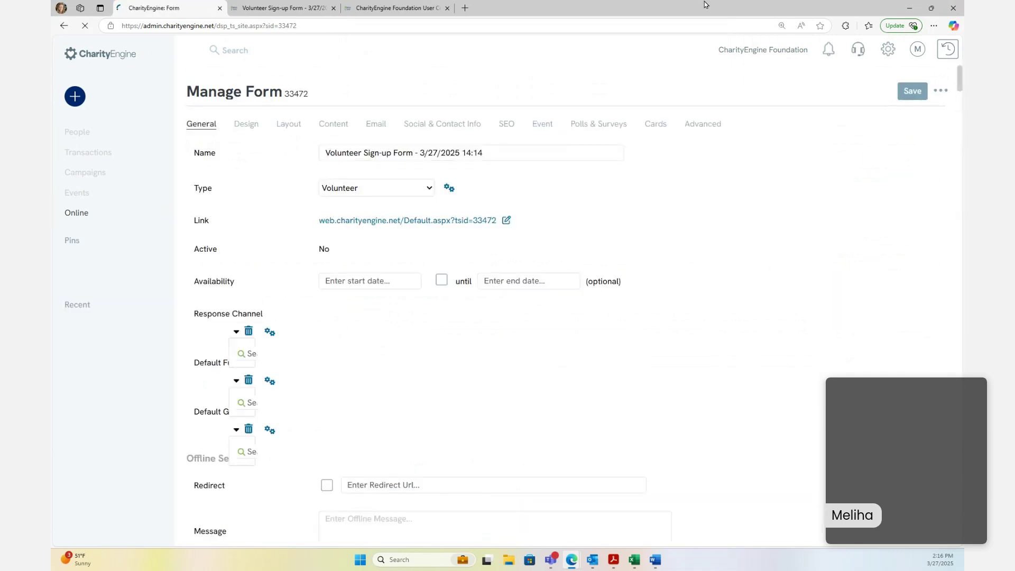
Reload the open public sign-up form tab to check for the updated announcement
click(279, 6)
click(270, 26)
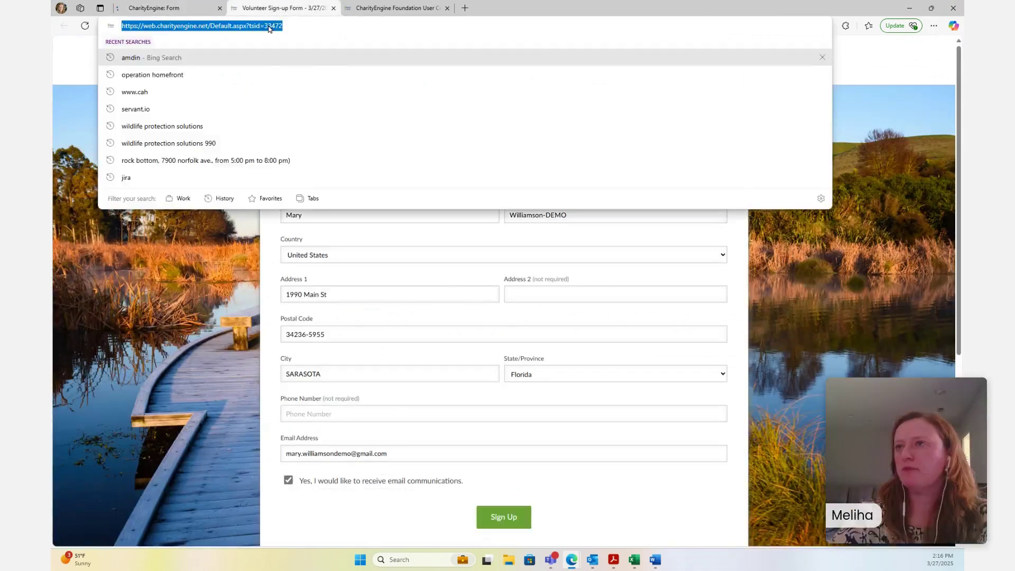
key(Return)
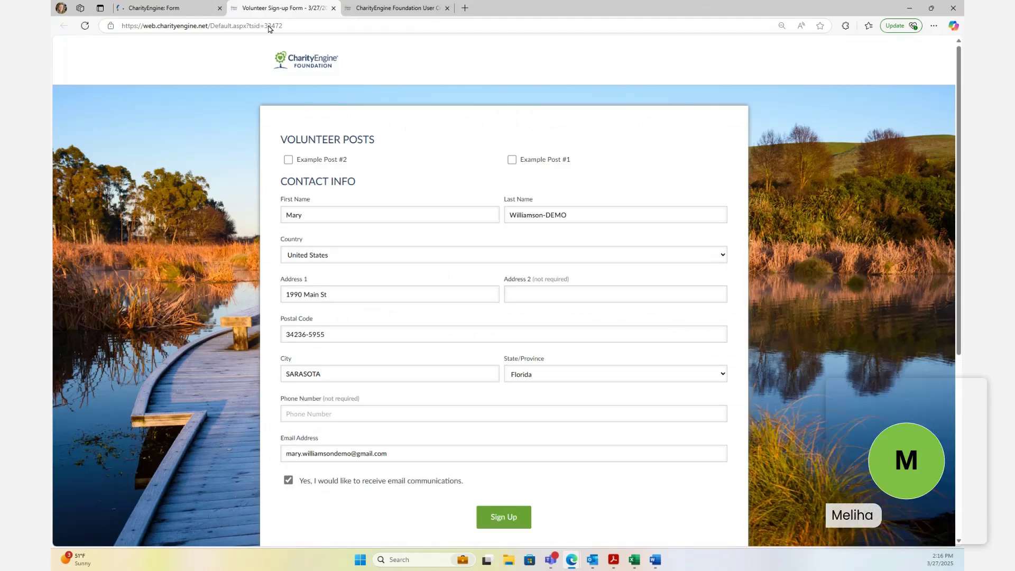
click(158, 7)
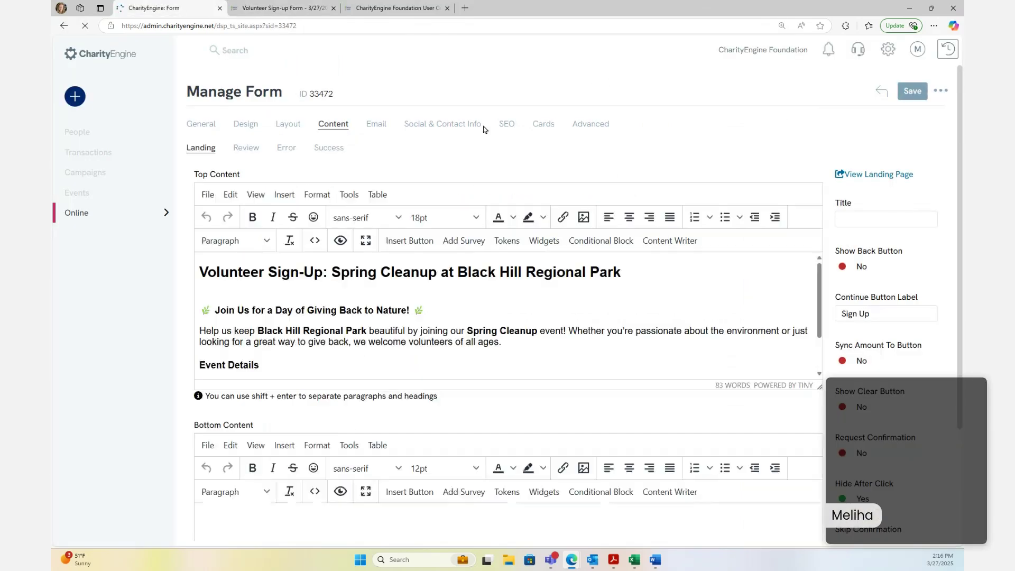
click(278, 8)
click(296, 25)
key(Return)
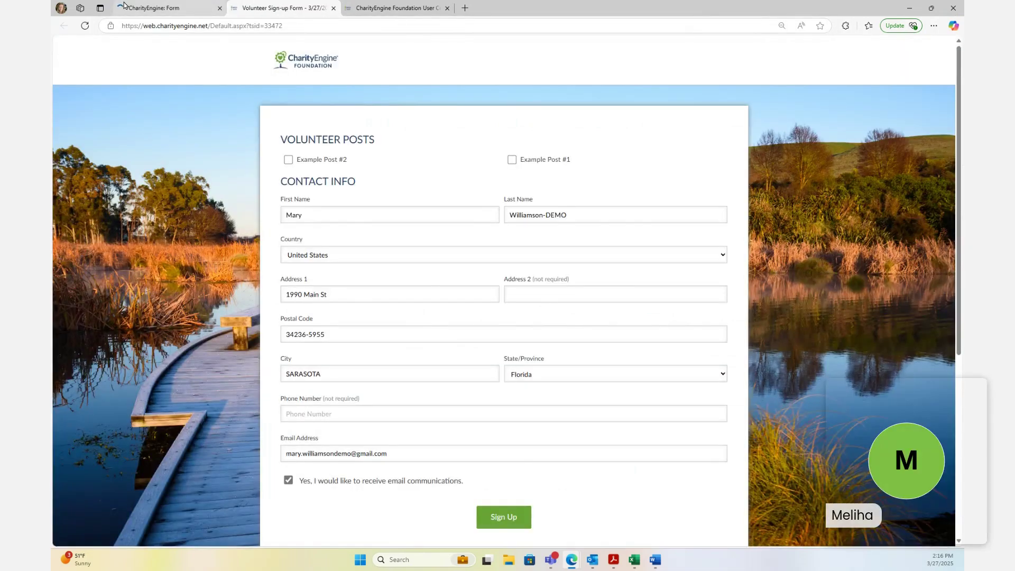
click(124, 6)
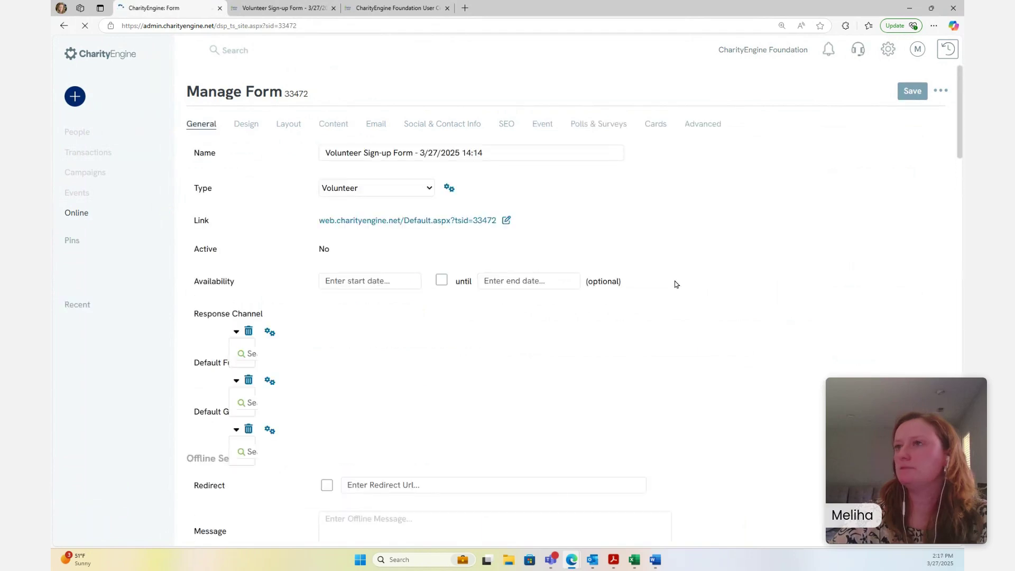
Close the outdated form tab and open the form's public Link from General settings
click(333, 8)
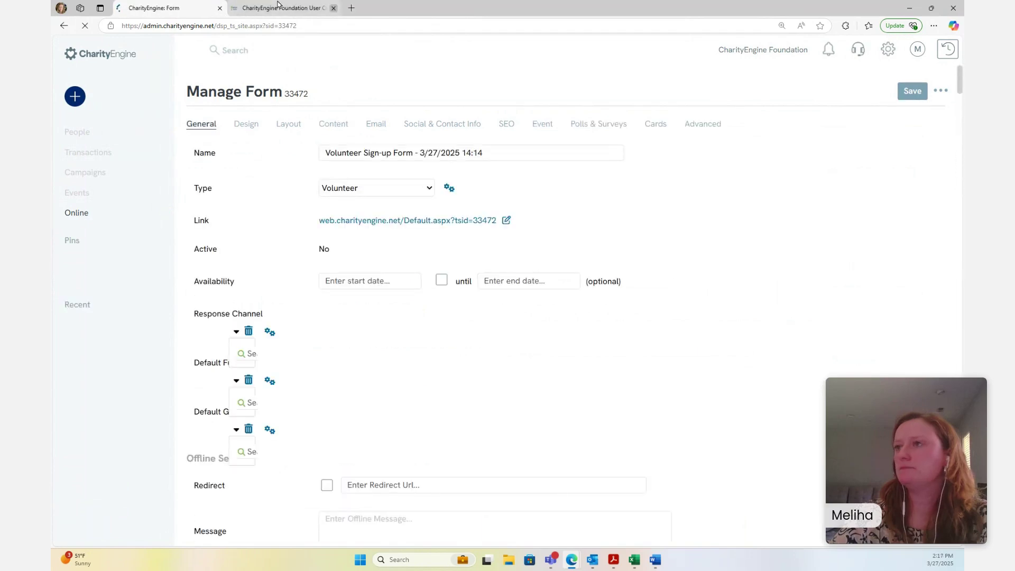
click(323, 11)
click(195, 4)
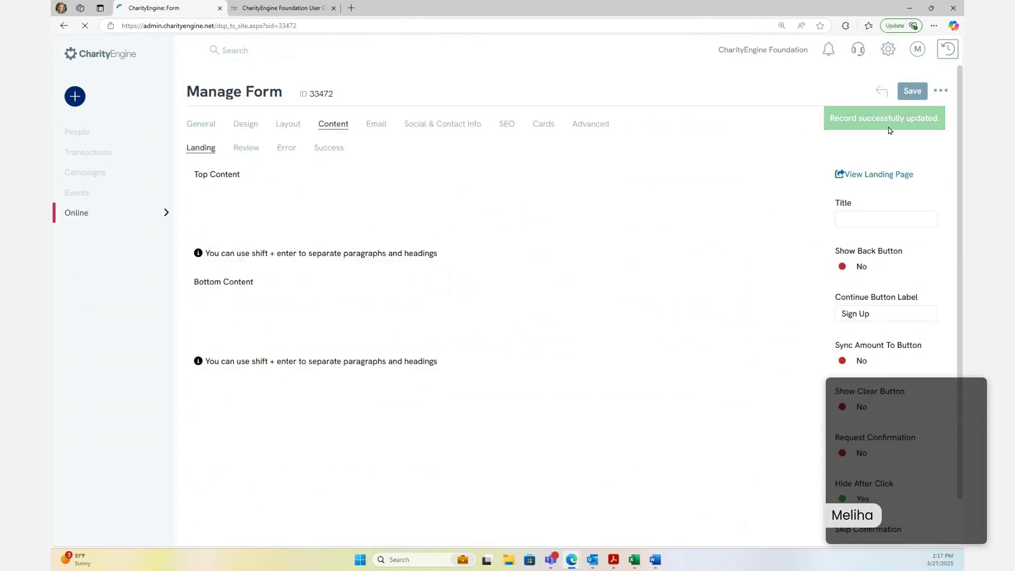
click(207, 127)
click(303, 263)
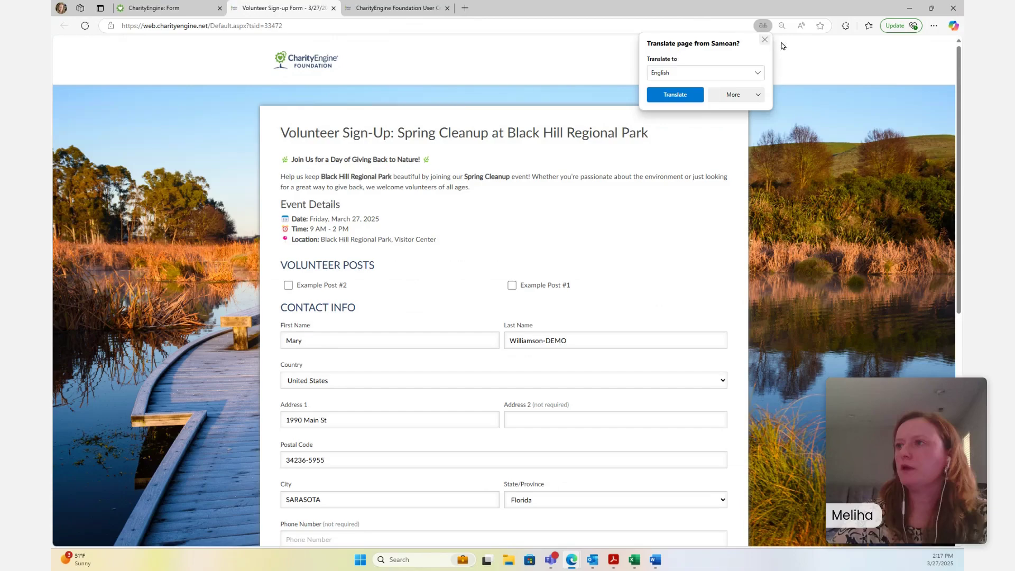
Dismiss the Translate popup, review the event time line, then go to the volunteer dashboard
click(765, 40)
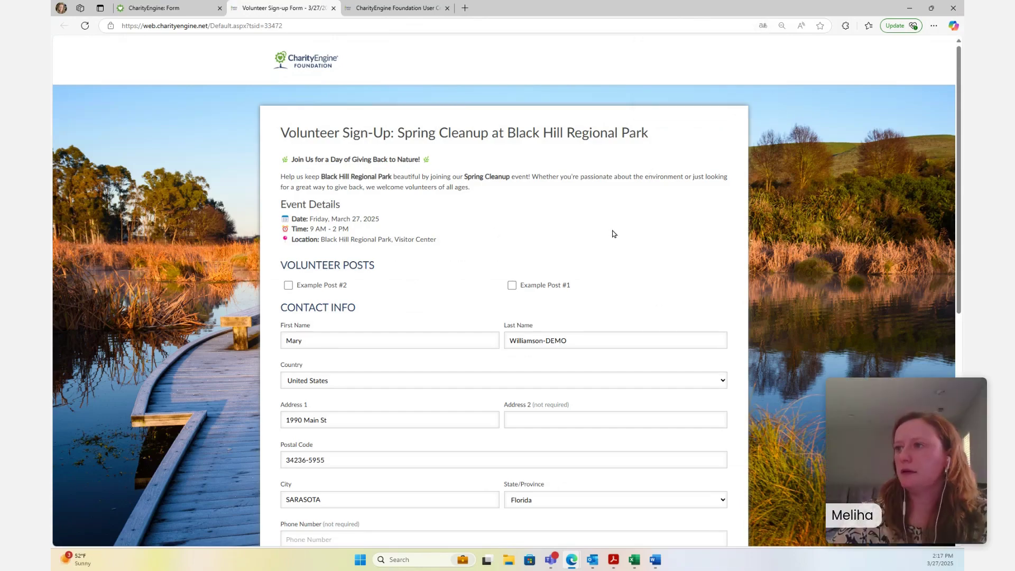
scroll(411, 237, down, 1)
scroll(411, 237, down, 1)
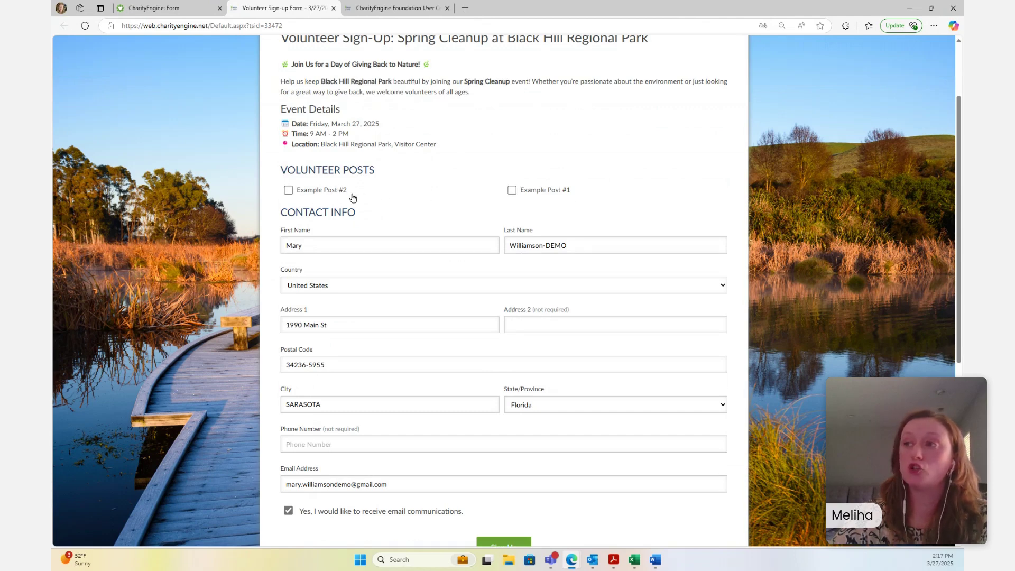
triple_click(335, 133)
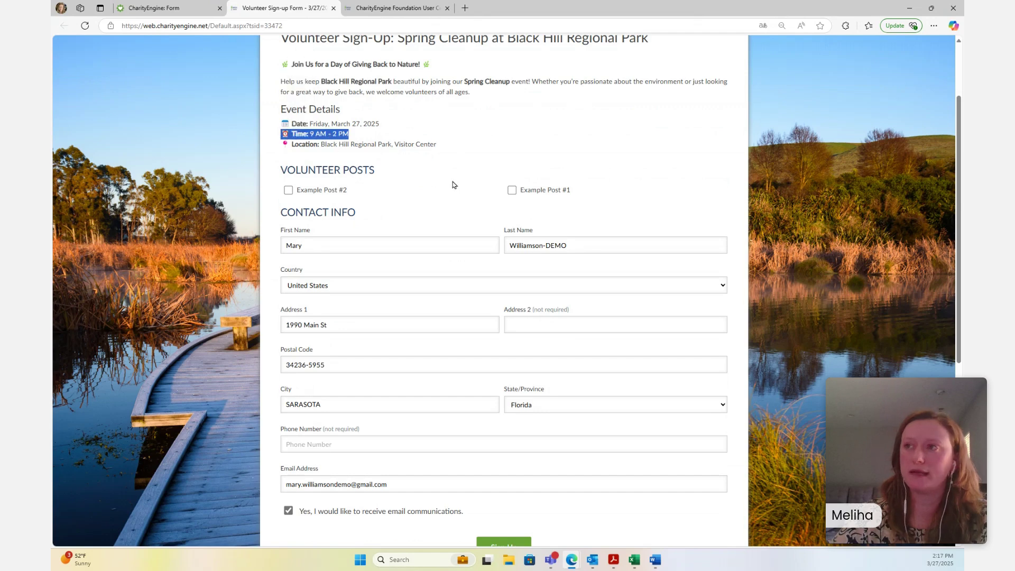
click(388, 207)
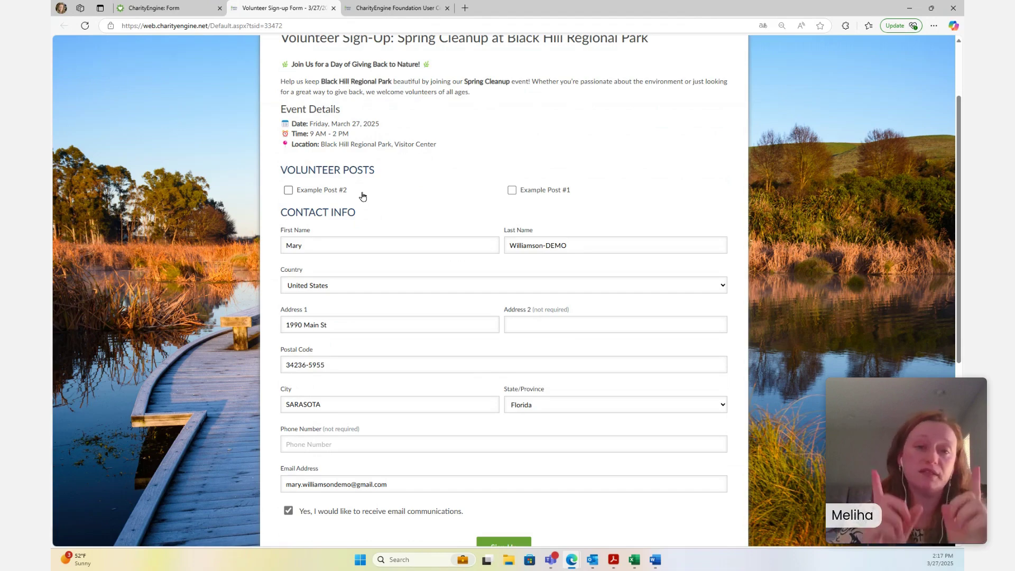
click(385, 5)
Scroll the volunteered posts, then go back to form 33472's General settings (Volunteer, active Yes)
scroll(424, 238, down, 8)
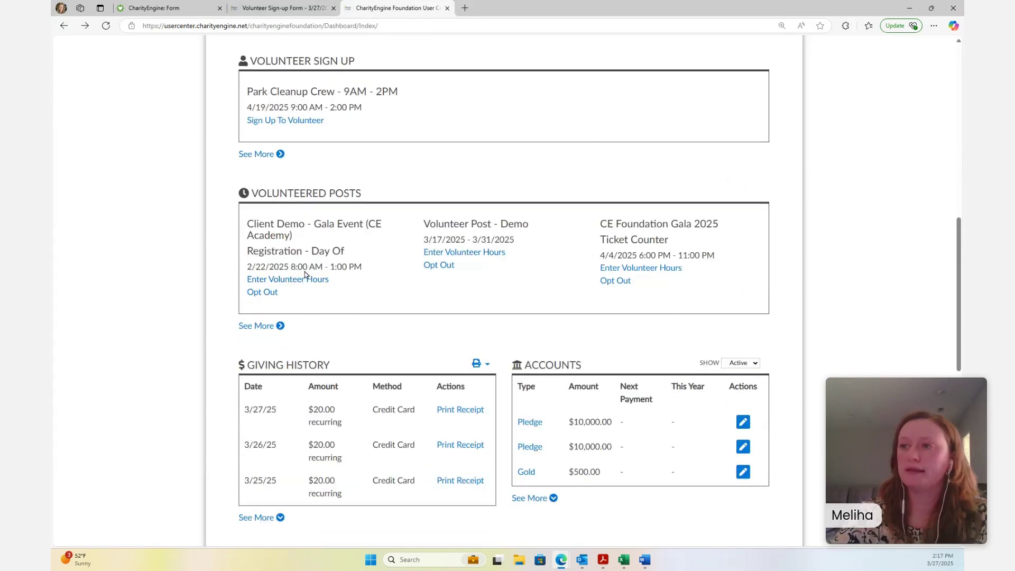
click(280, 7)
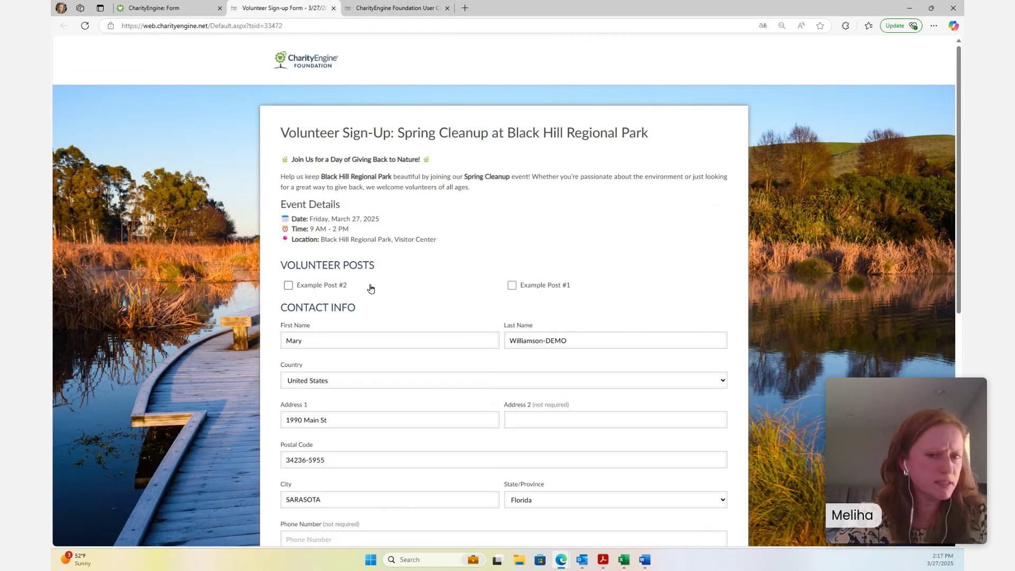
click(158, 8)
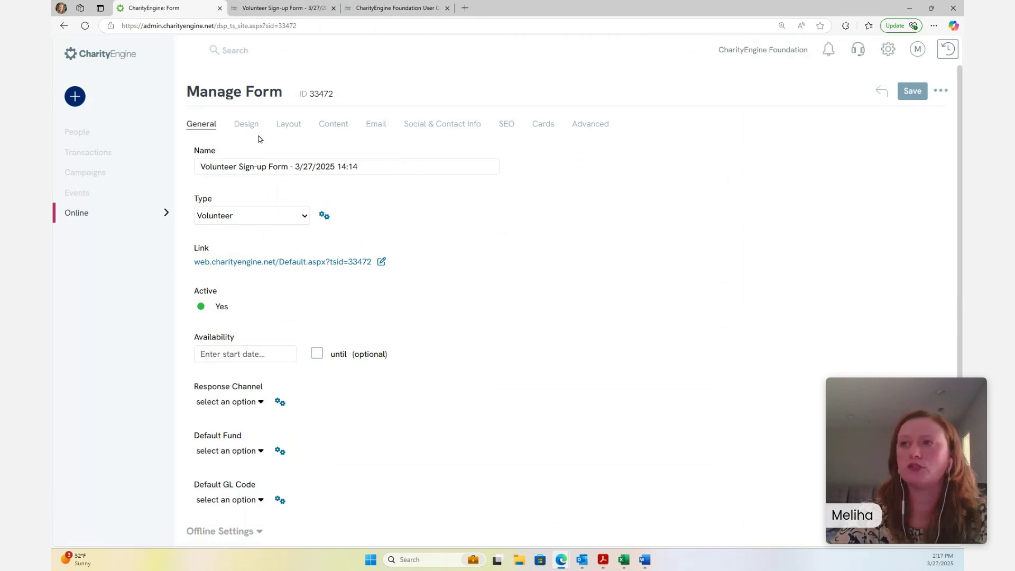
Show form 33472's Design settings: Standard Centered Theme and header text colour #294066
click(246, 124)
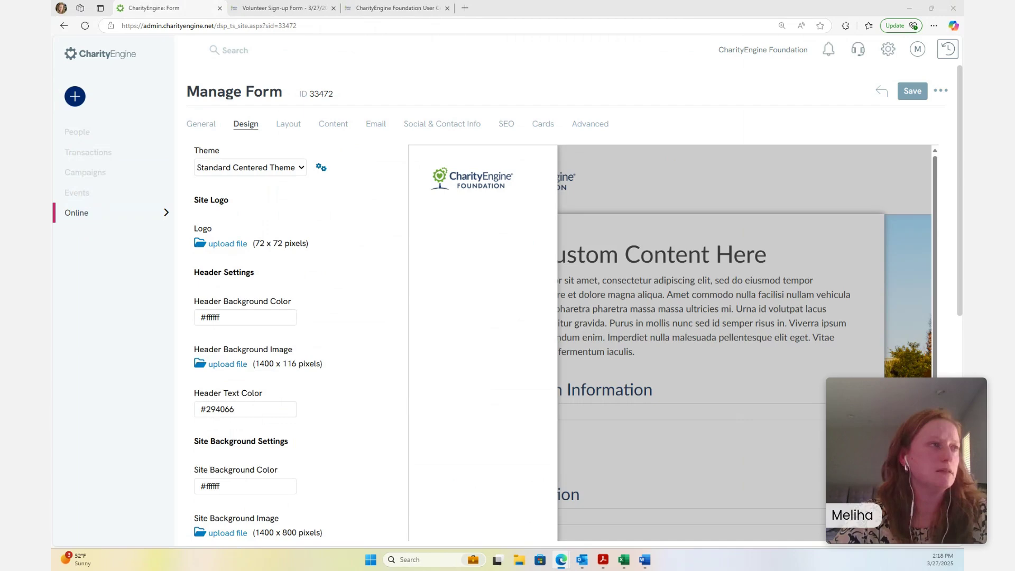
drag(52, 90, 52, 53)
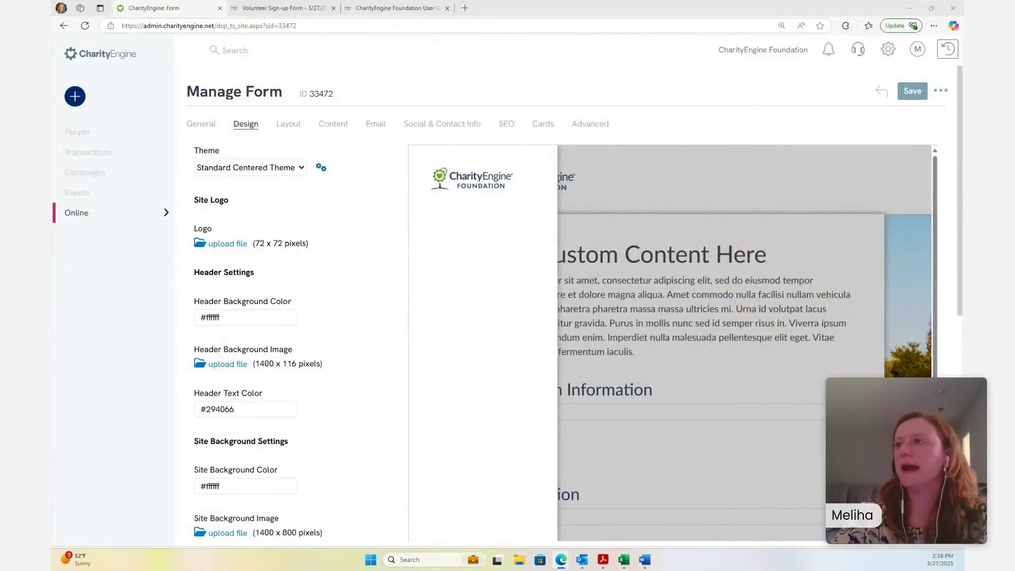
From Events > Volunteers > Volunteer Posts, list all posts and open Example Post #1 (ID 2587) via Manage
click(153, 193)
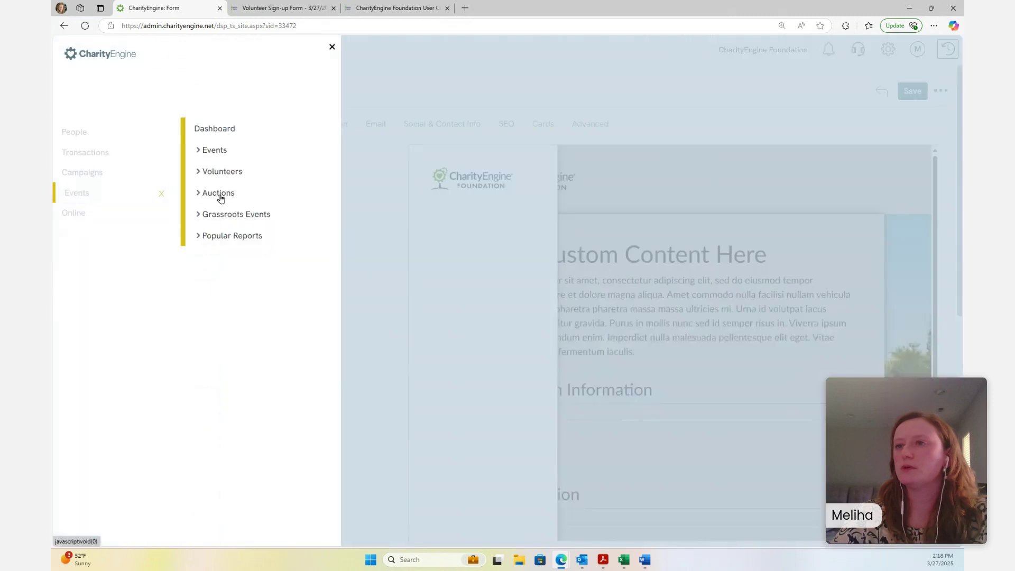
click(127, 193)
click(132, 193)
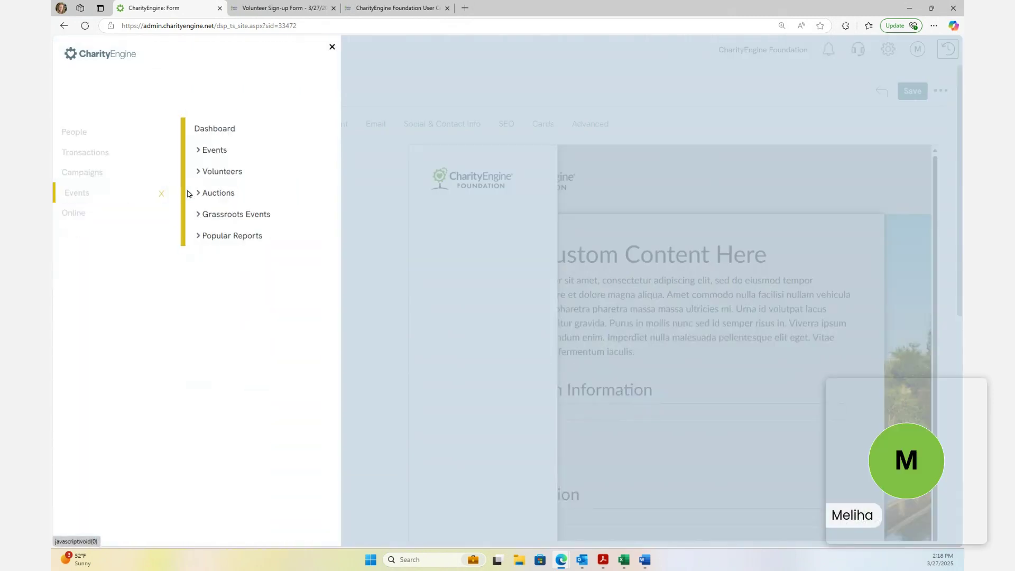
click(216, 192)
click(214, 173)
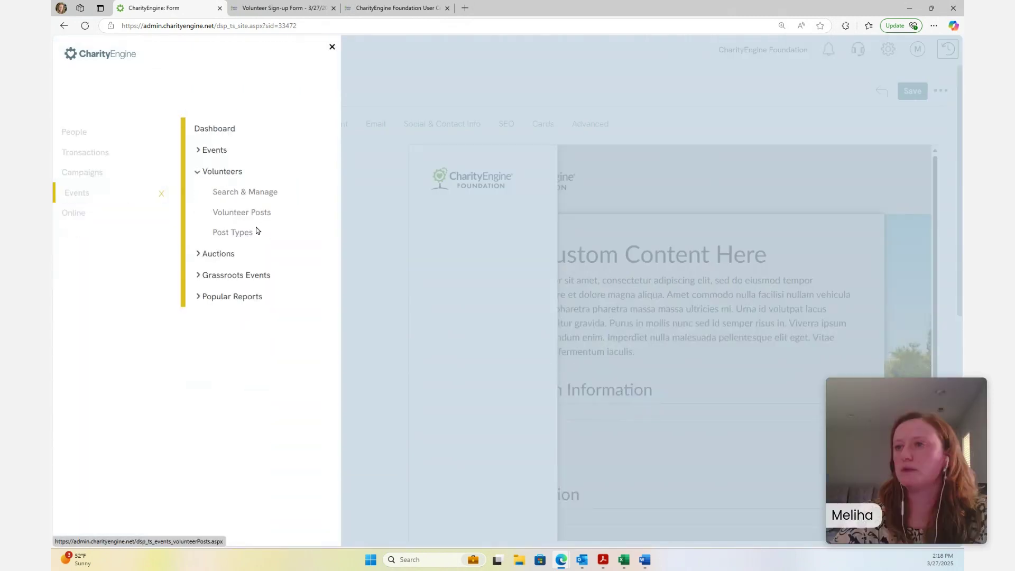
click(254, 213)
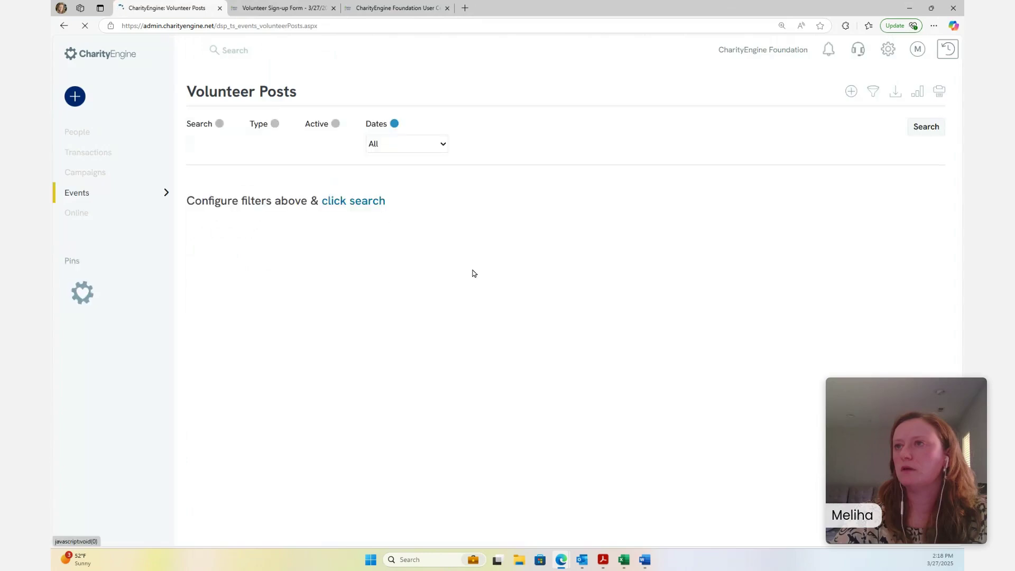
click(351, 207)
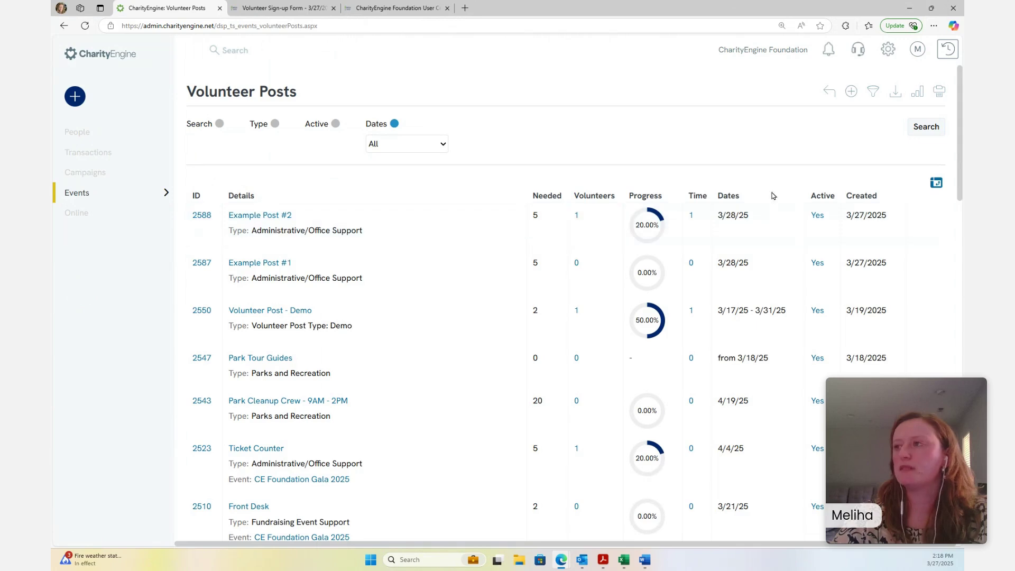
click(925, 262)
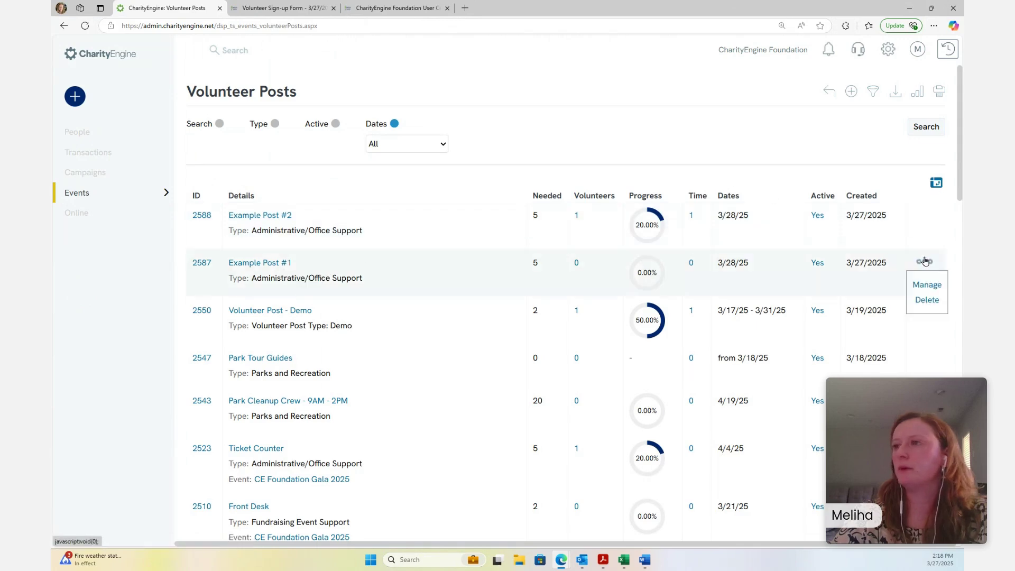
click(926, 284)
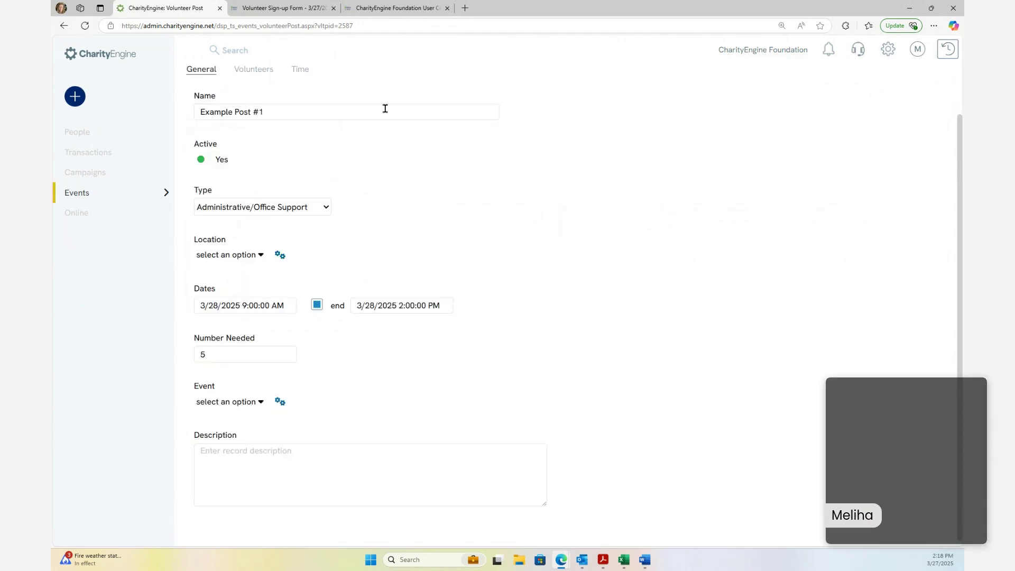
Rename the volunteer post to 'Example Post #1: 9 am -2 pm' and save it
click(384, 109)
text(: )
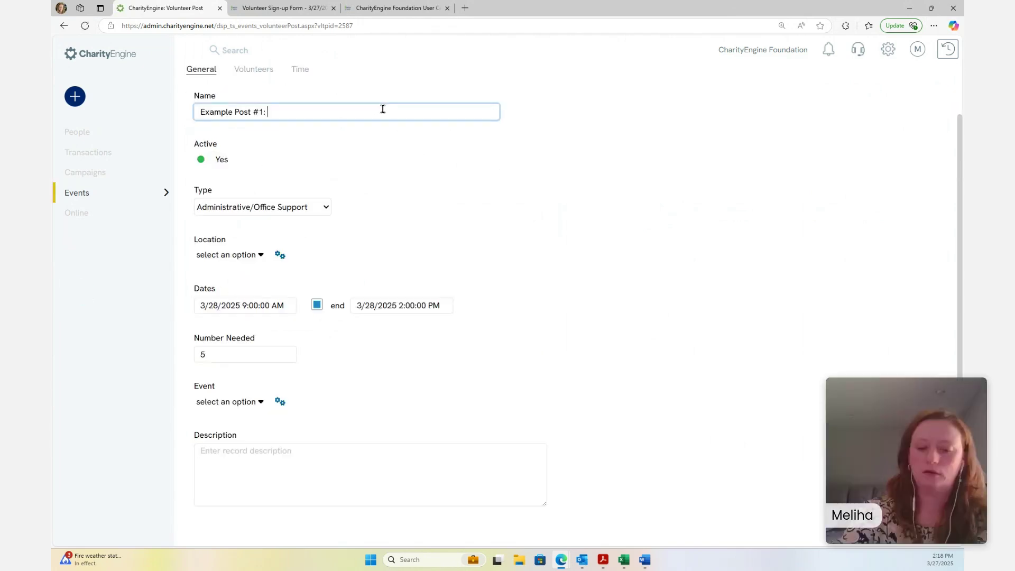
text(9)
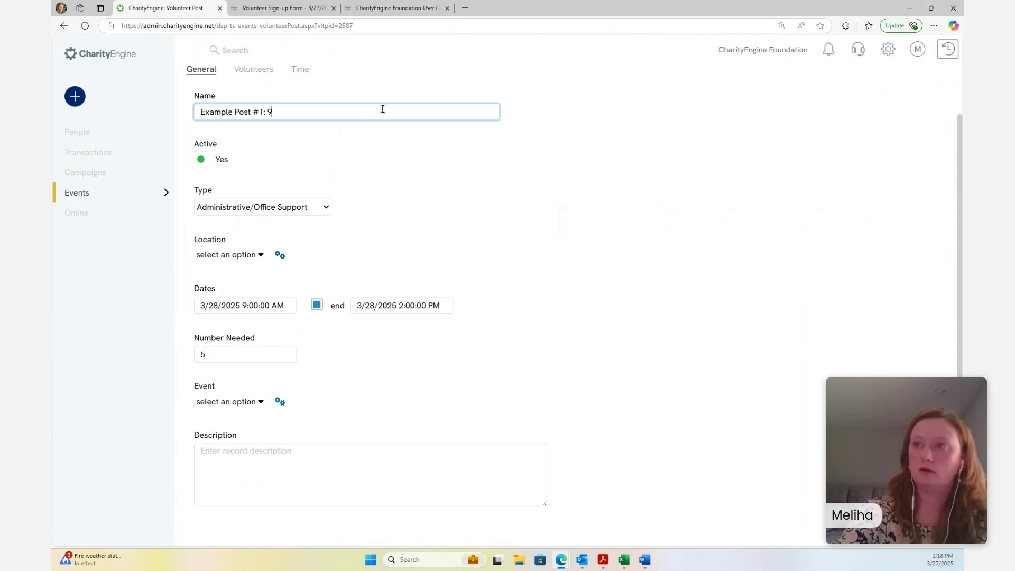
text( am )
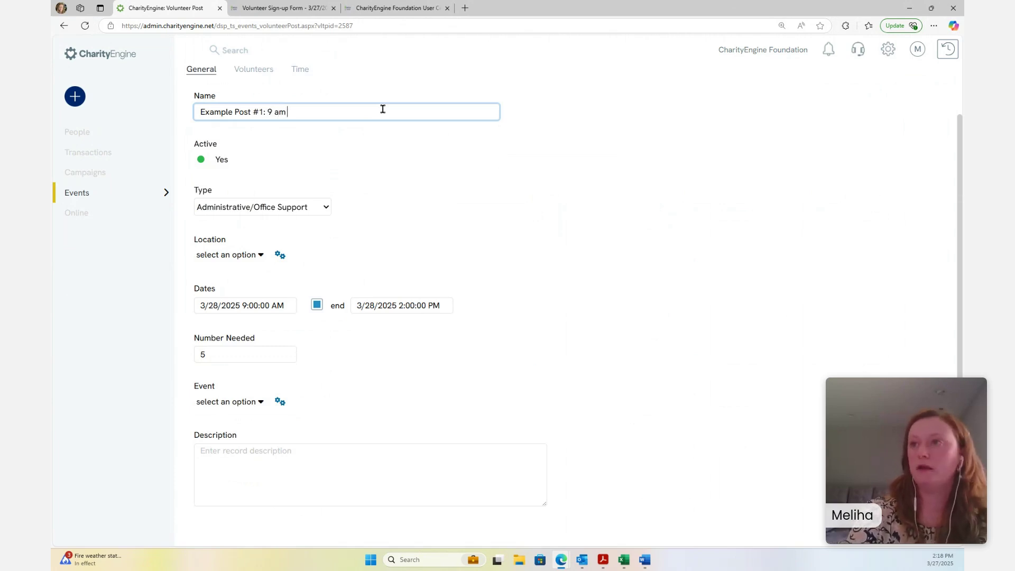
text(-2 pm)
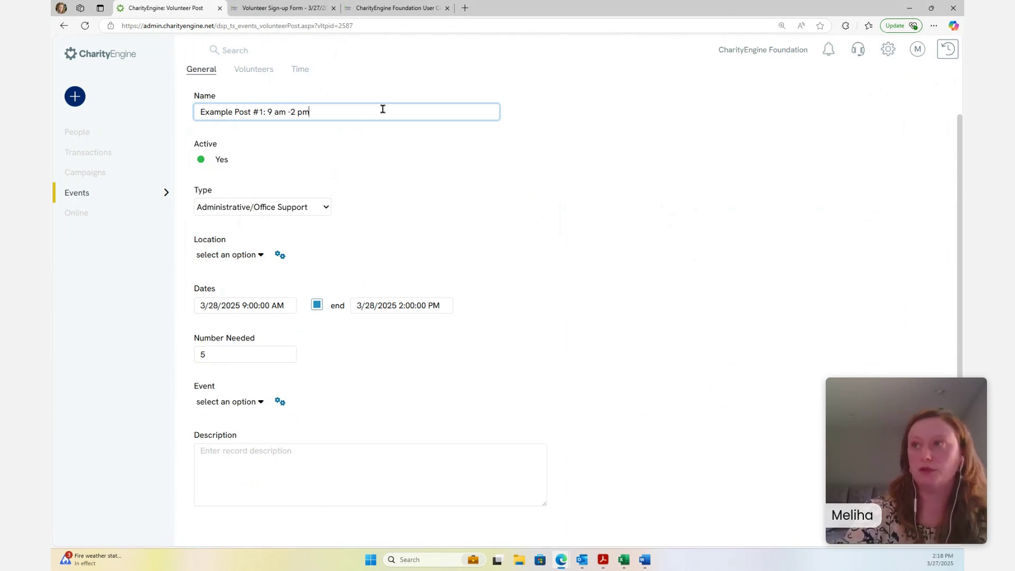
scroll(823, 437, up, 1)
click(913, 91)
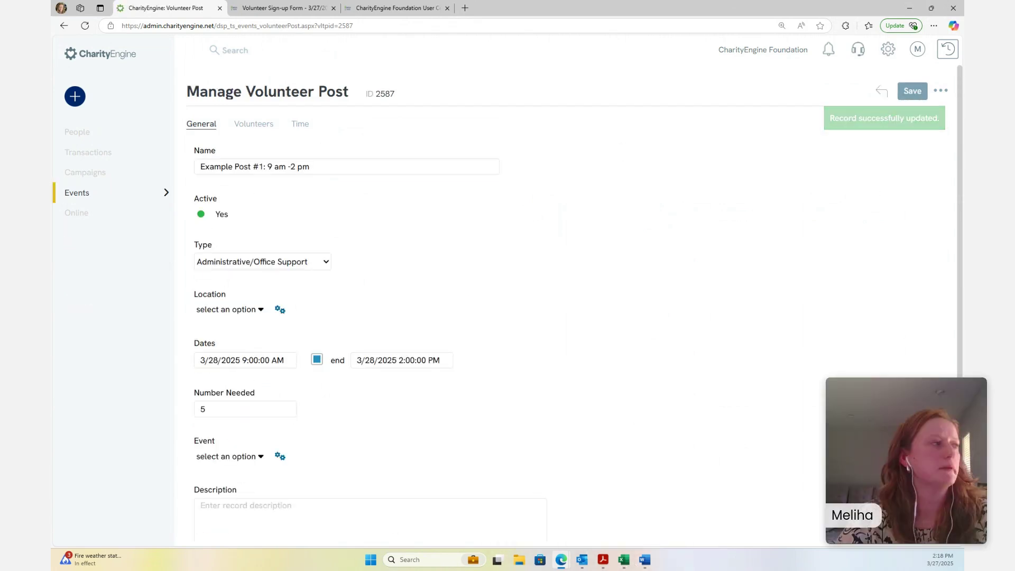
Bring the CEF Demo Spring Cleanup sign-up form window into view and maximize it
drag(756, 332, 628, 65)
click(808, 61)
scroll(445, 196, down, 4)
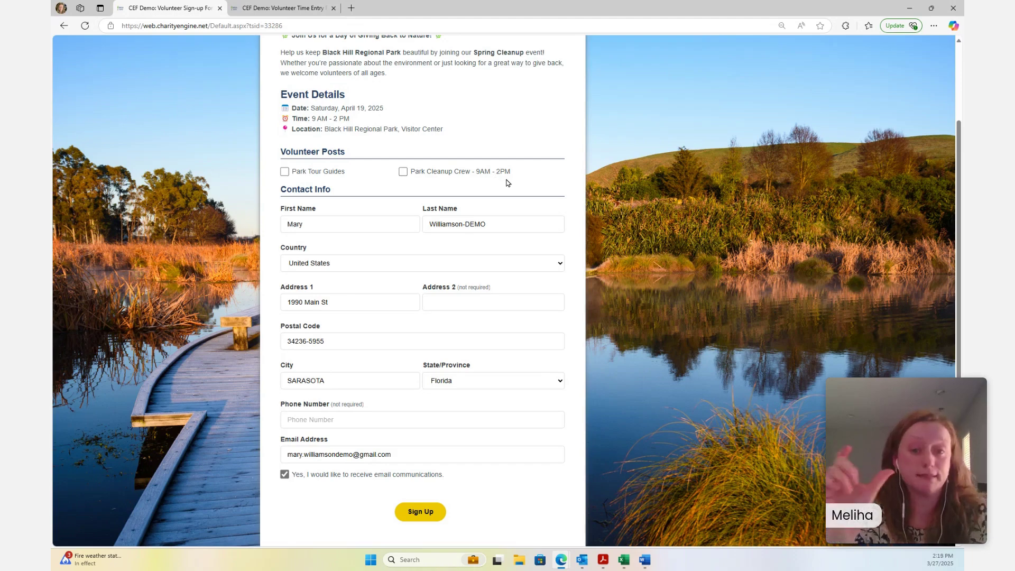
Switch to the Volunteer Sign-up Form page and scroll to its Volunteer Posts and contact fields
scroll(600, 273, up, 3)
scroll(601, 246, down, 3)
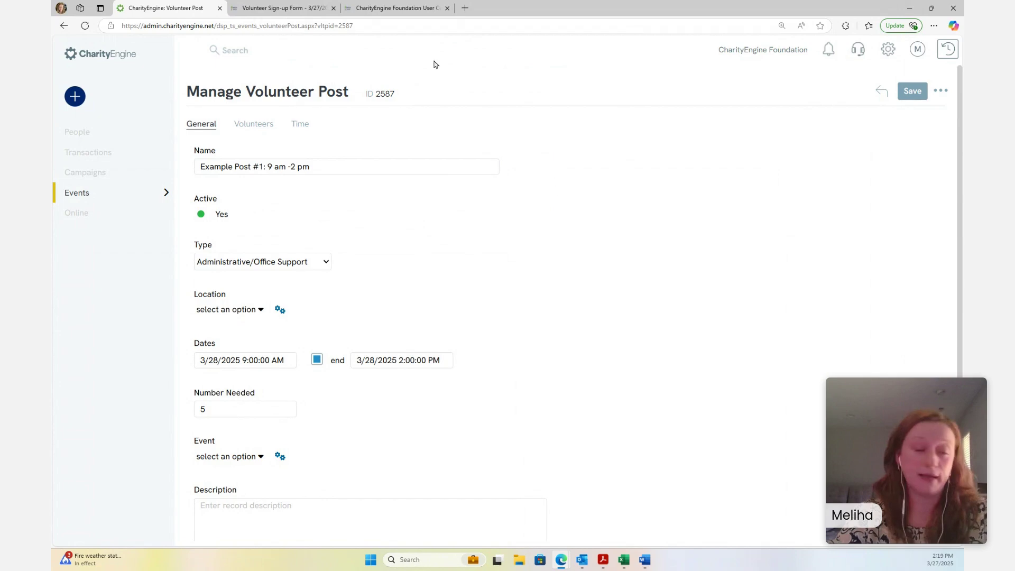
click(283, 8)
scroll(622, 281, down, 3)
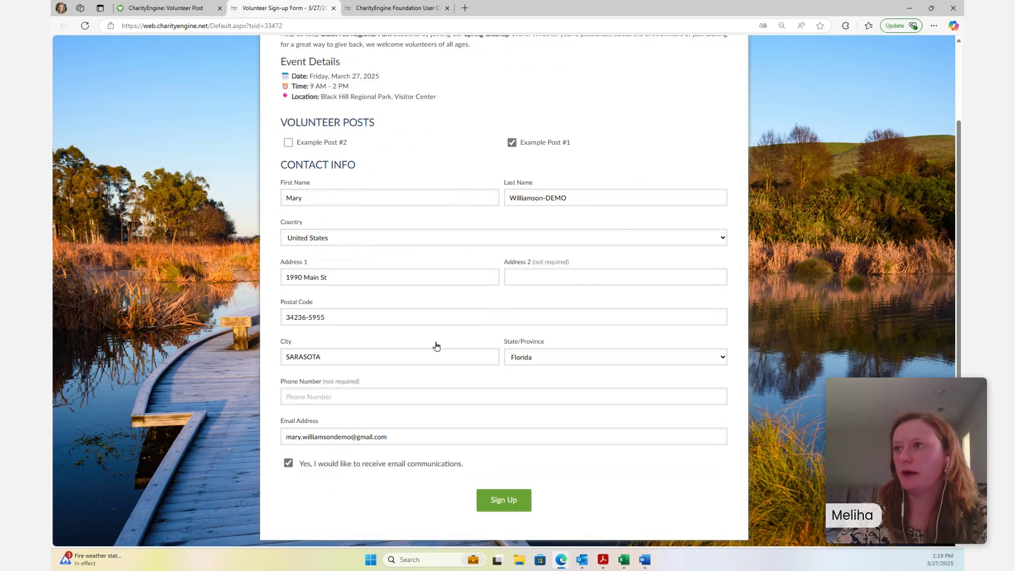
Sign up for Example Post #2, check the Success page, then go back to Example Post #1's admin page
click(286, 147)
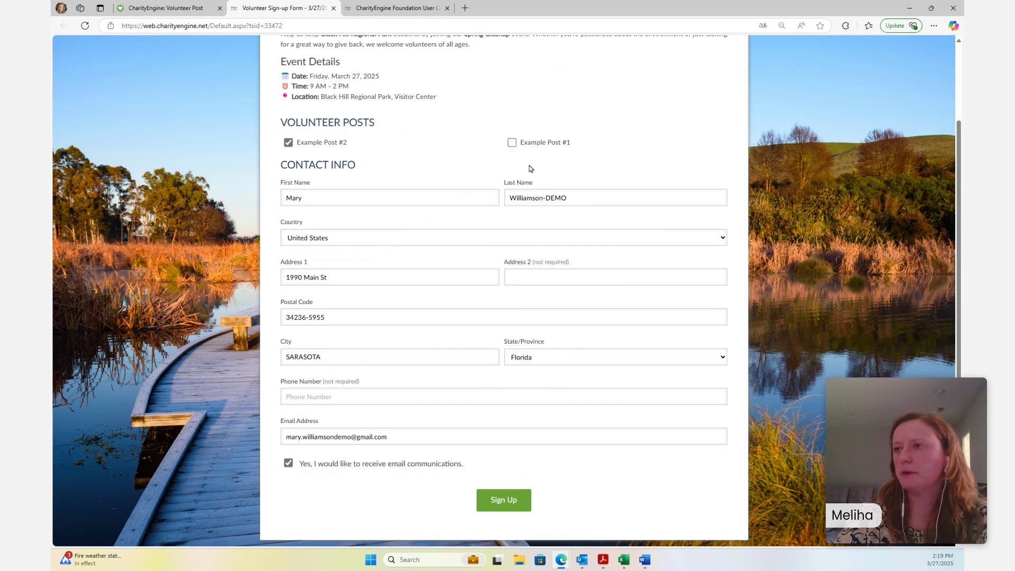
click(505, 501)
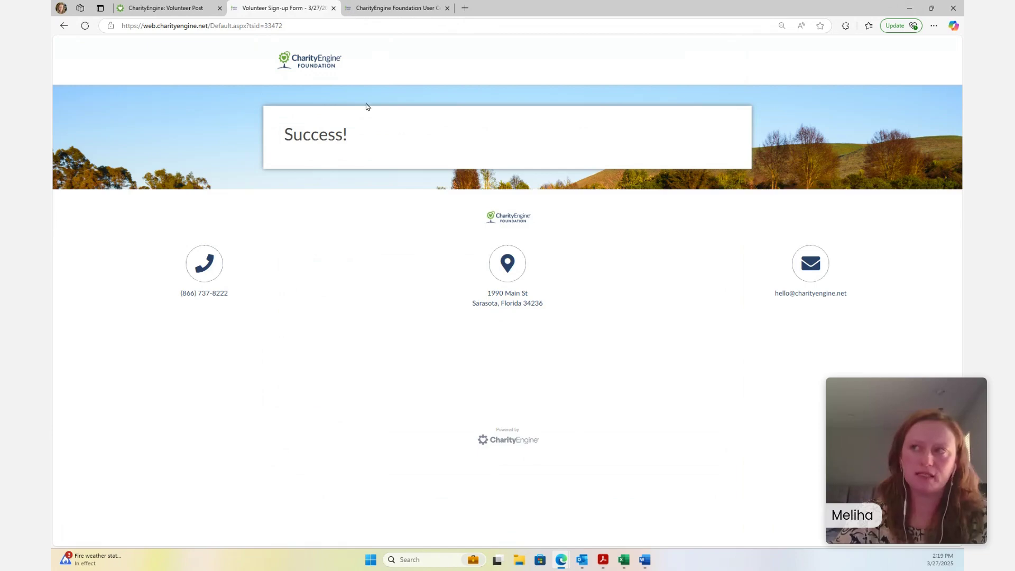
click(165, 6)
click(315, 6)
click(397, 8)
click(162, 8)
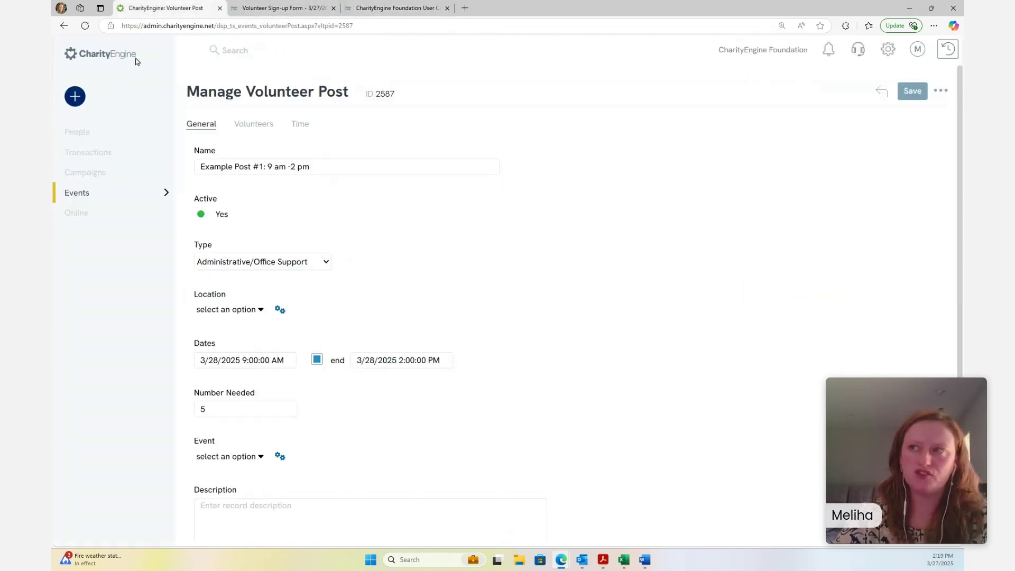
From Online > Web Forms > Search & Manage, open 'Volunteer Sign-up Form - 3/27/2025 14:14' (ID 33472)
click(99, 194)
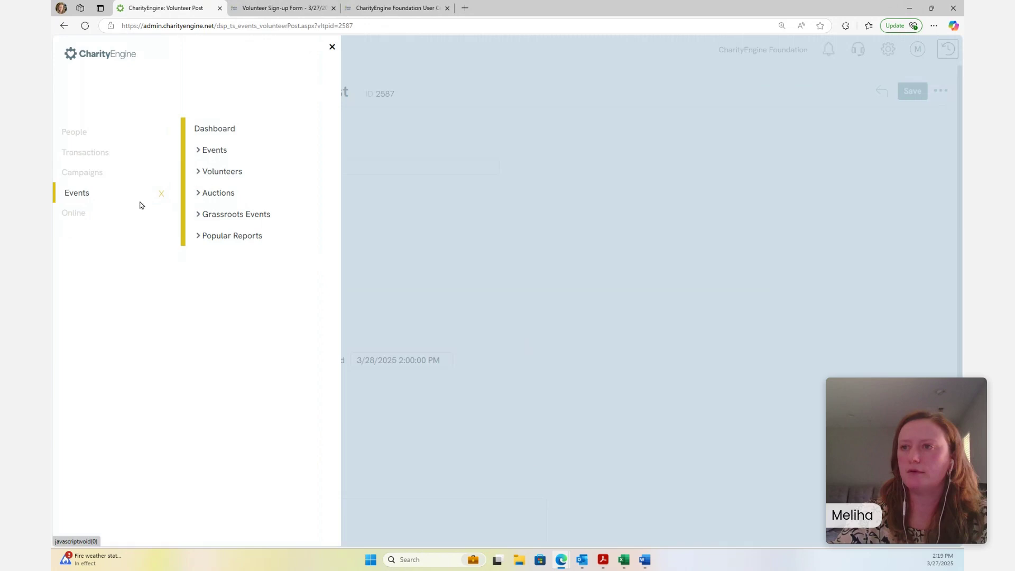
click(111, 215)
click(211, 193)
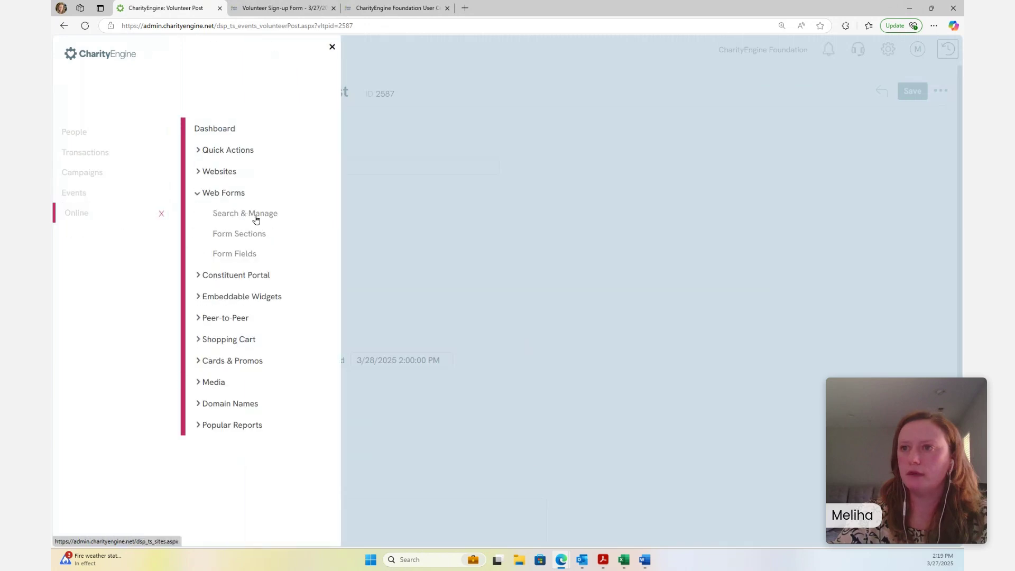
click(256, 214)
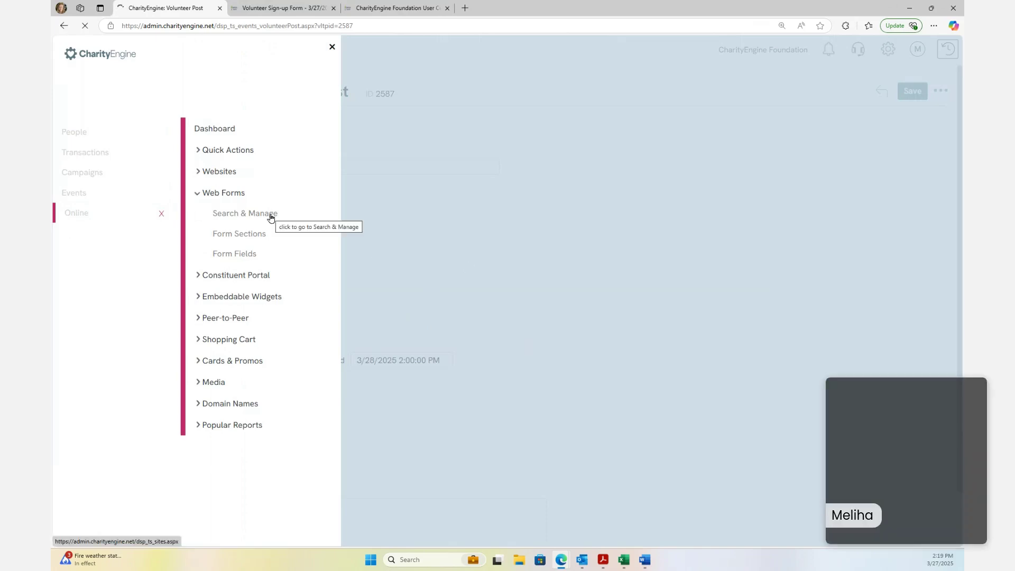
click(270, 214)
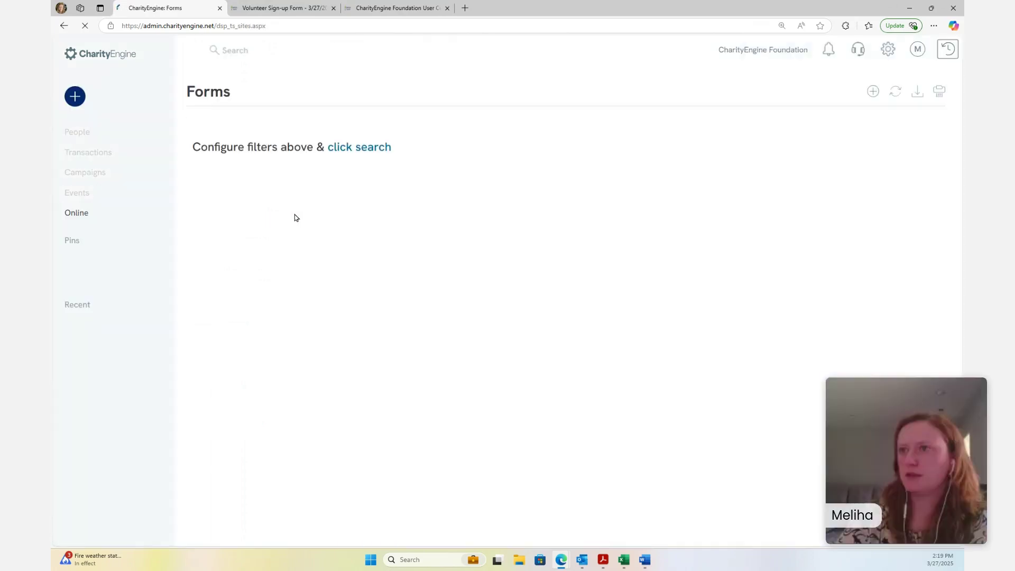
click(361, 203)
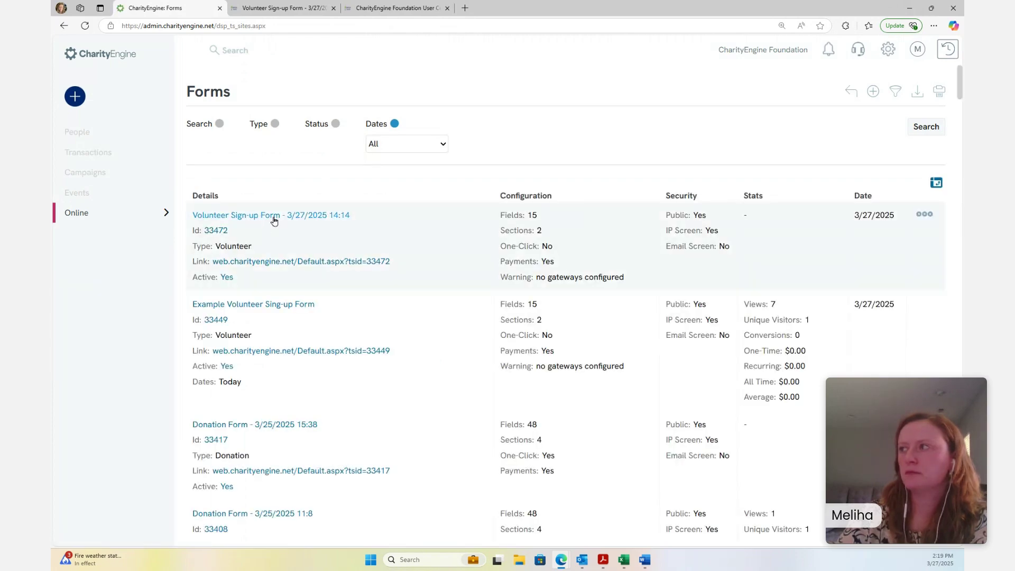
click(273, 217)
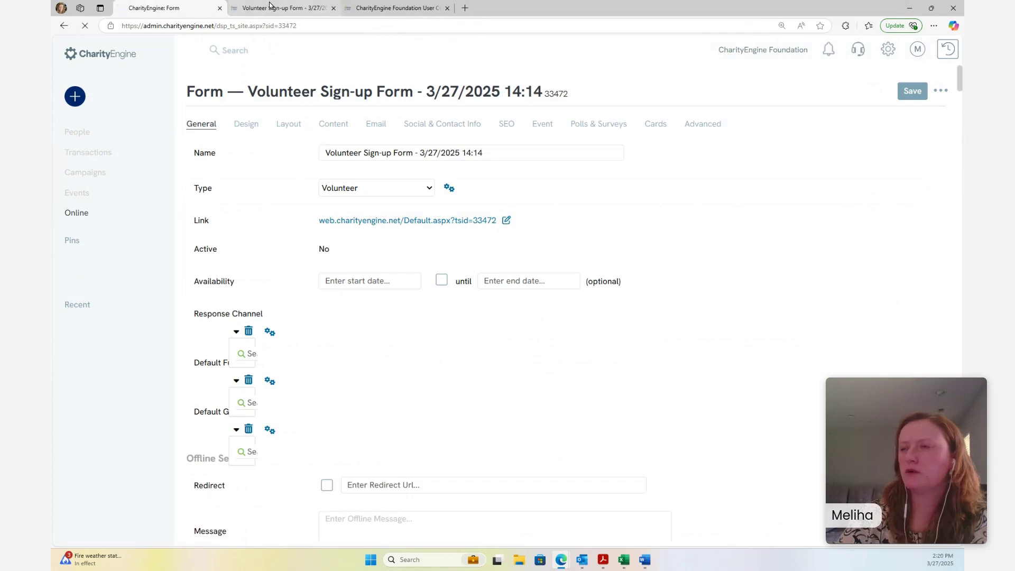
Check the public confirmation page, then review form 33472's Success page content settings
click(280, 8)
click(179, 8)
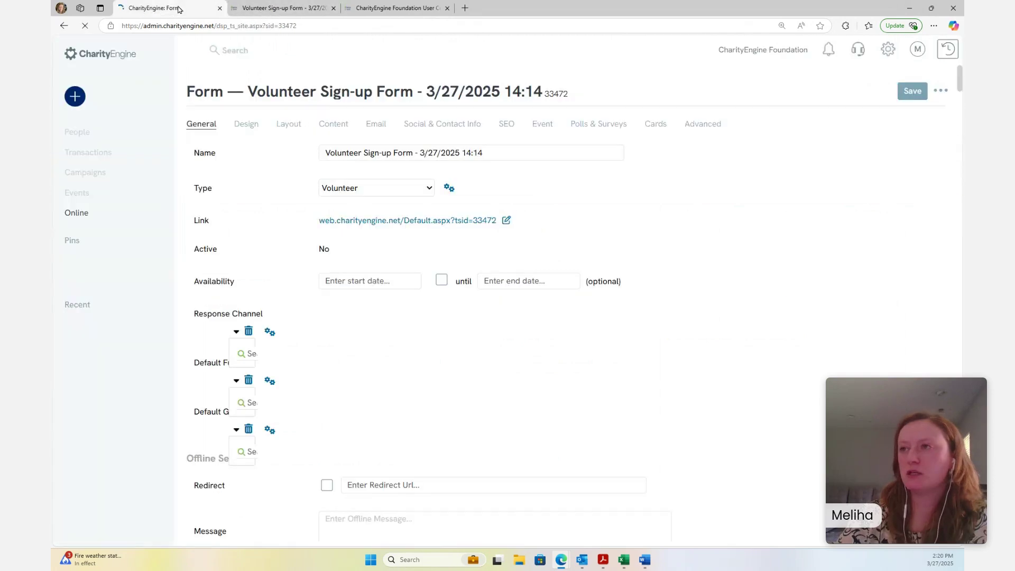
click(338, 127)
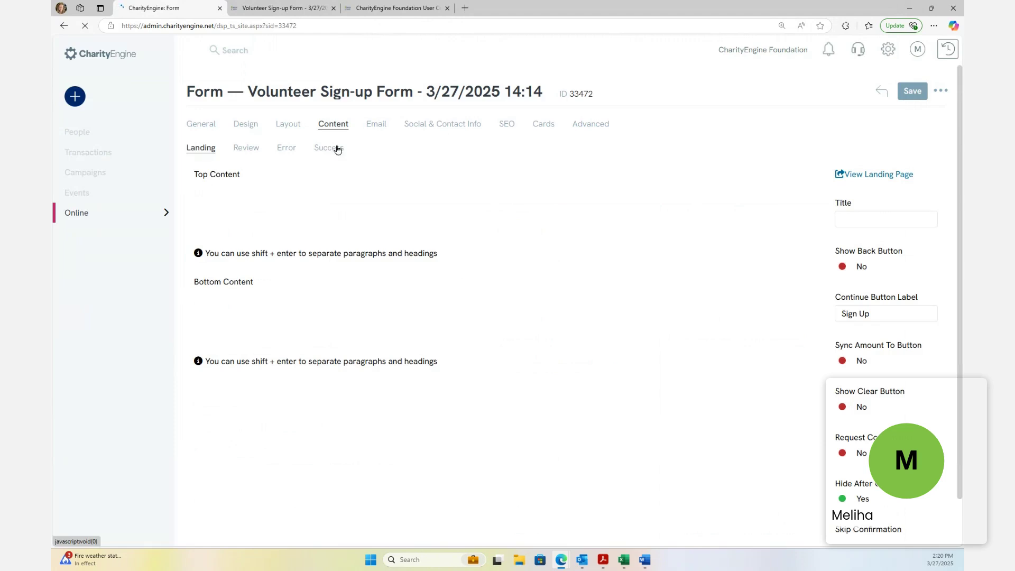
click(330, 149)
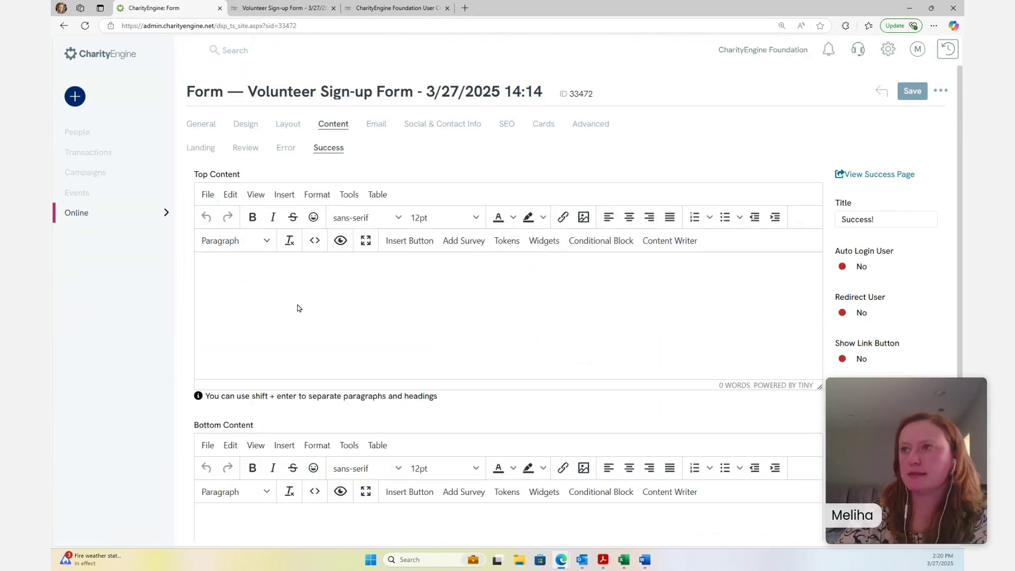
Review the Email settings' acknowledgement auto-responder (subject 'Thank you') without choosing a template
click(386, 124)
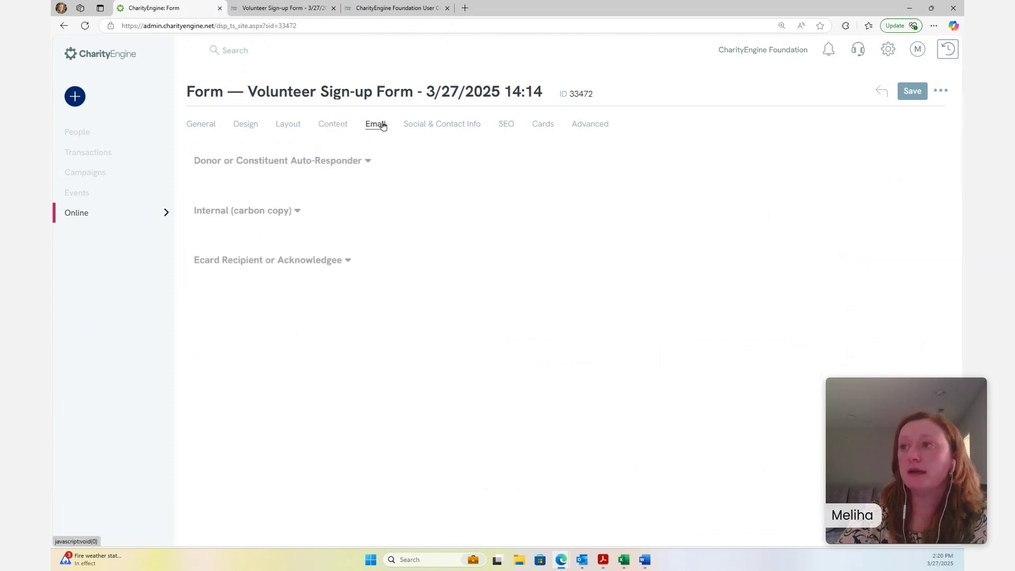
click(370, 170)
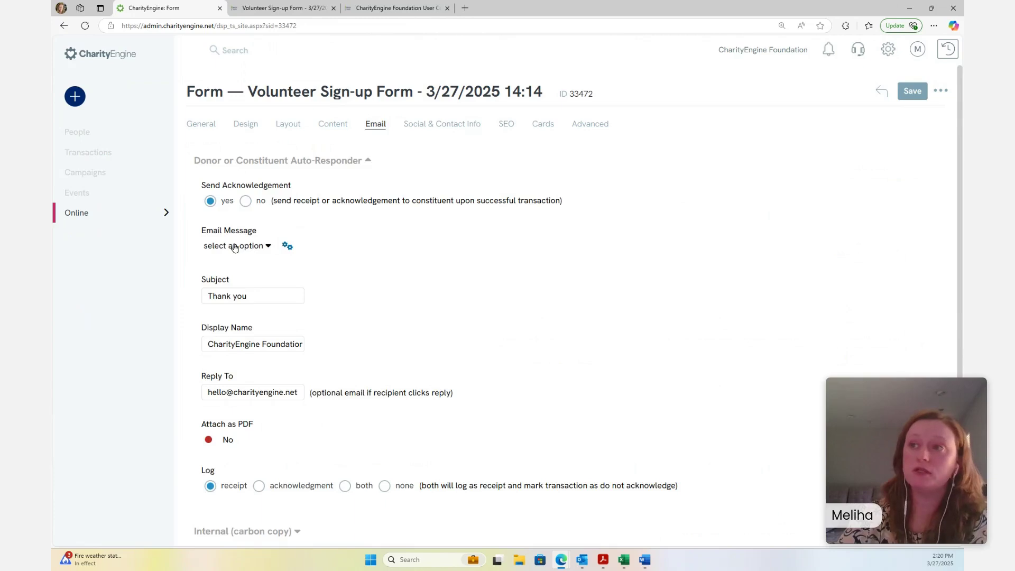
click(261, 248)
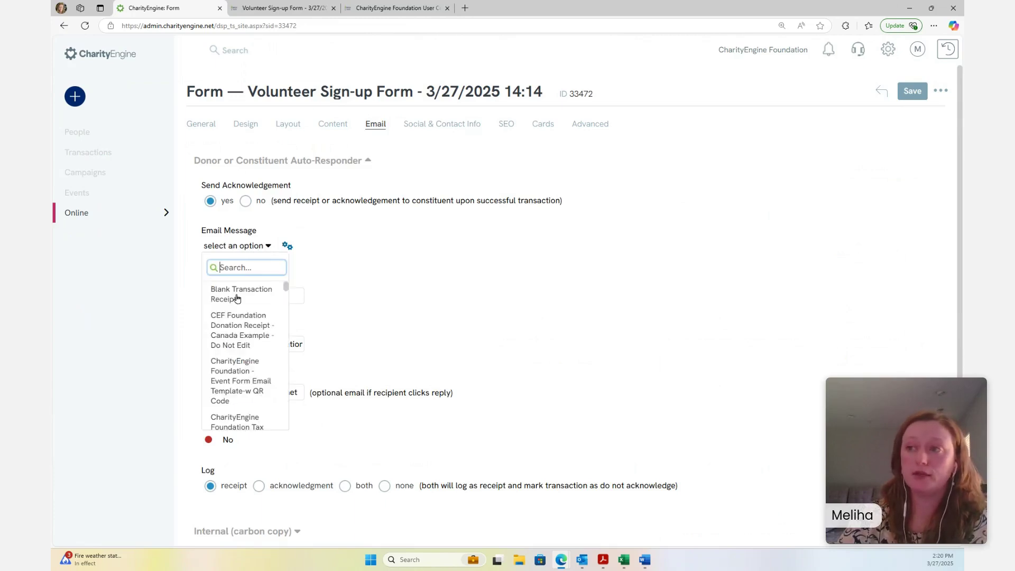
click(306, 259)
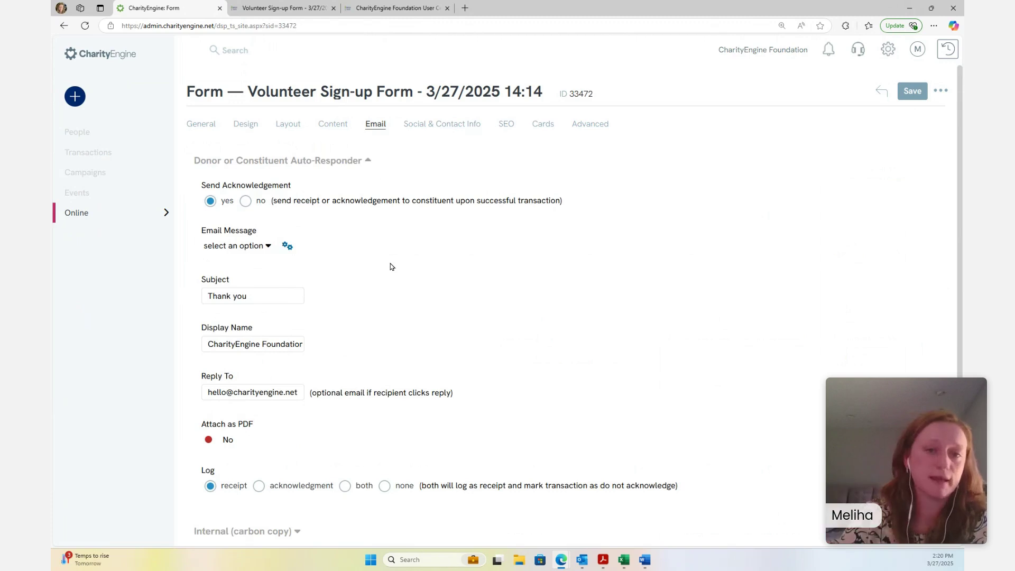
Revisit the submitted sign-up form's Success page, then return to the admin form editor
click(289, 6)
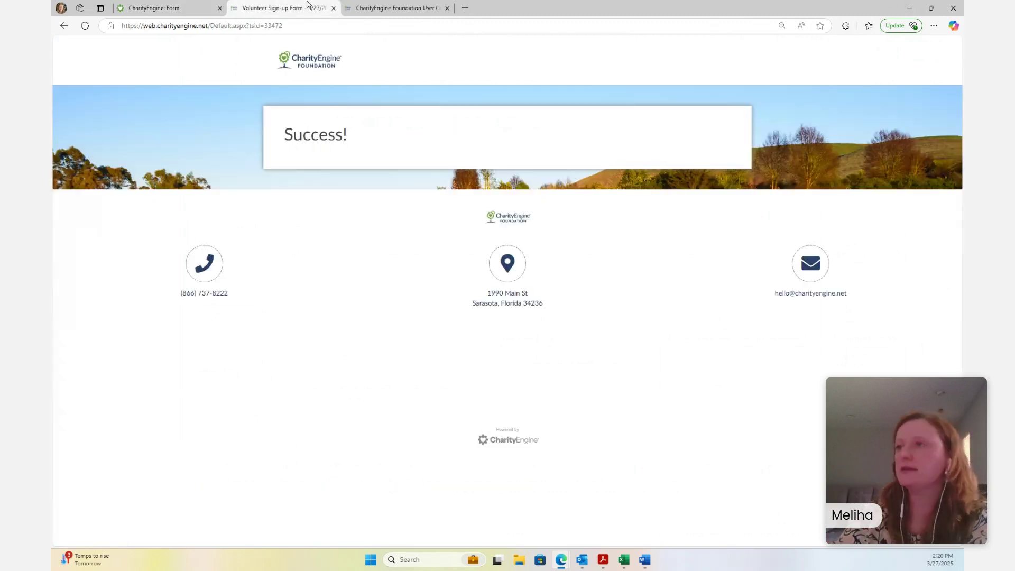
click(379, 6)
click(287, 7)
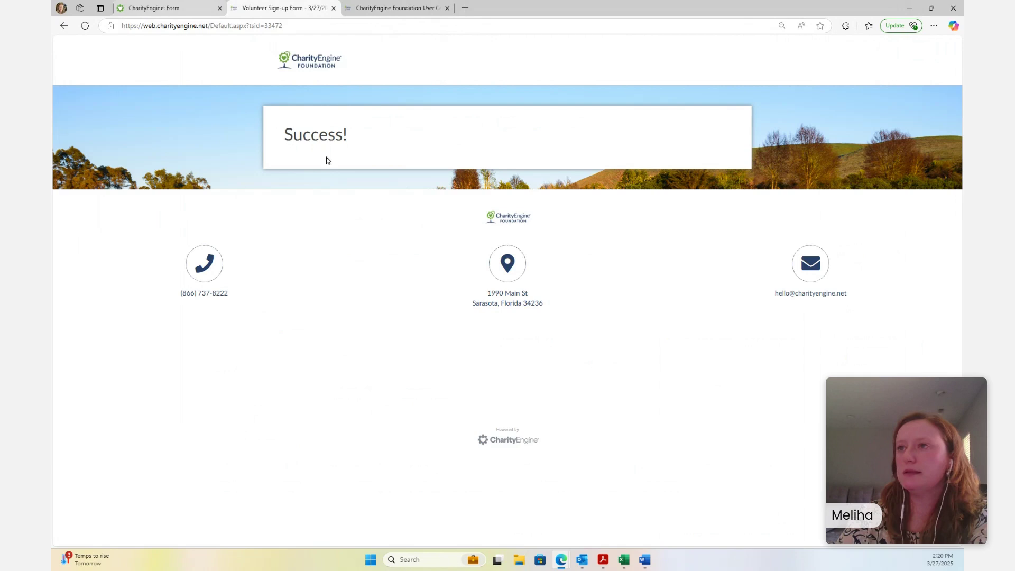
click(173, 11)
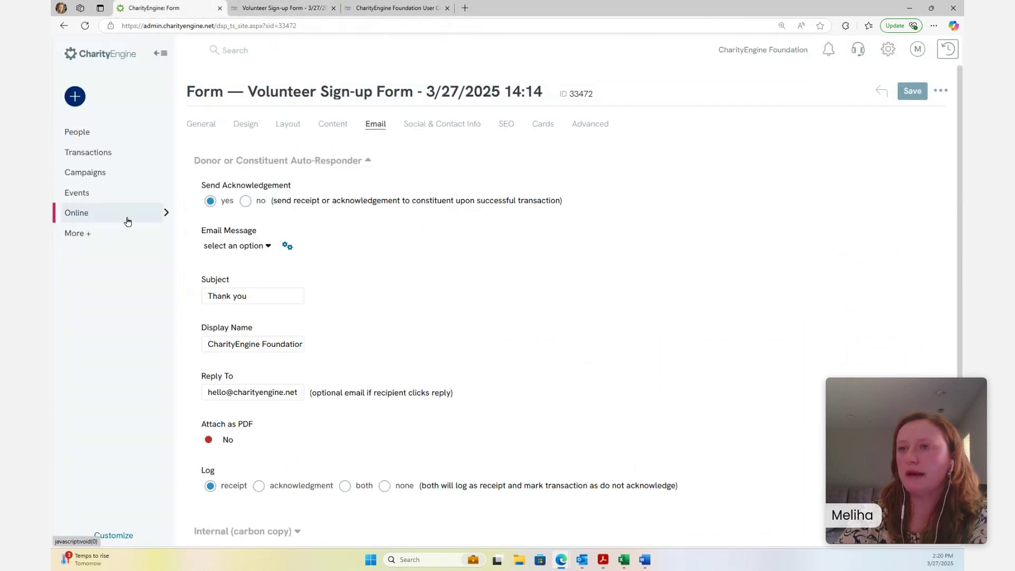
Open the demo constituent from the People dashboard and search its record sections for 'volun'
click(93, 135)
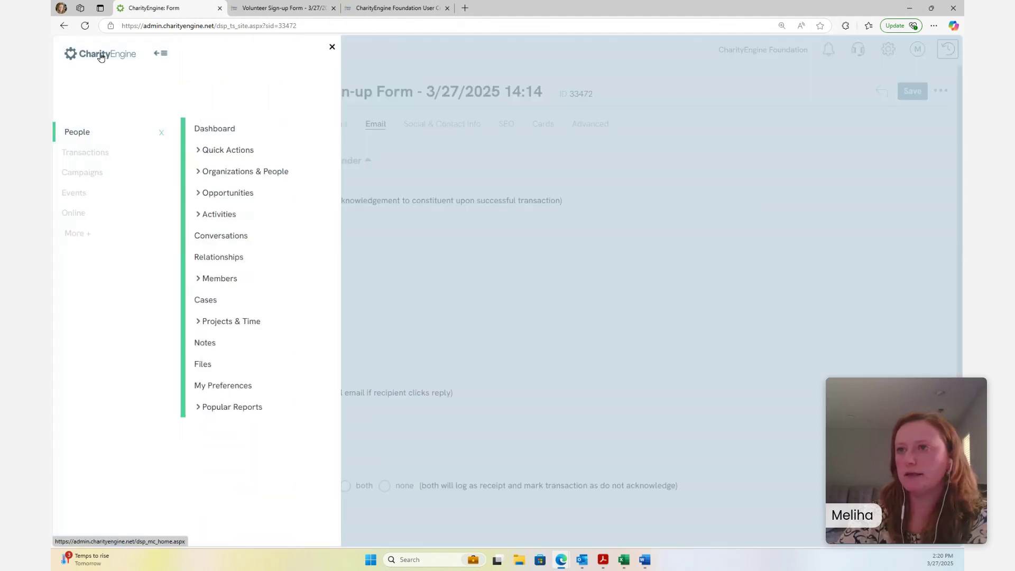
click(215, 129)
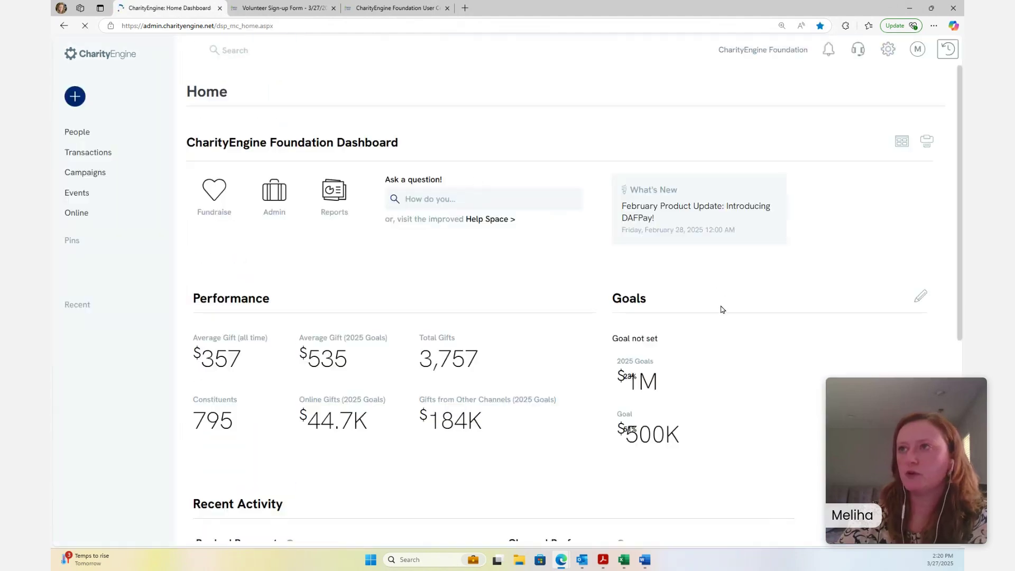
scroll(725, 317, down, 5)
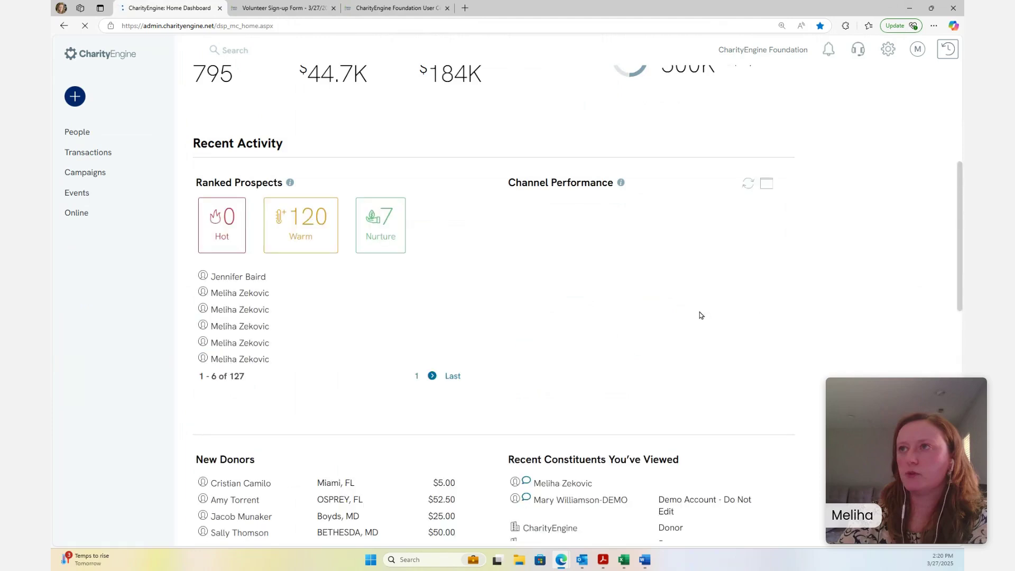
scroll(581, 529, down, 1)
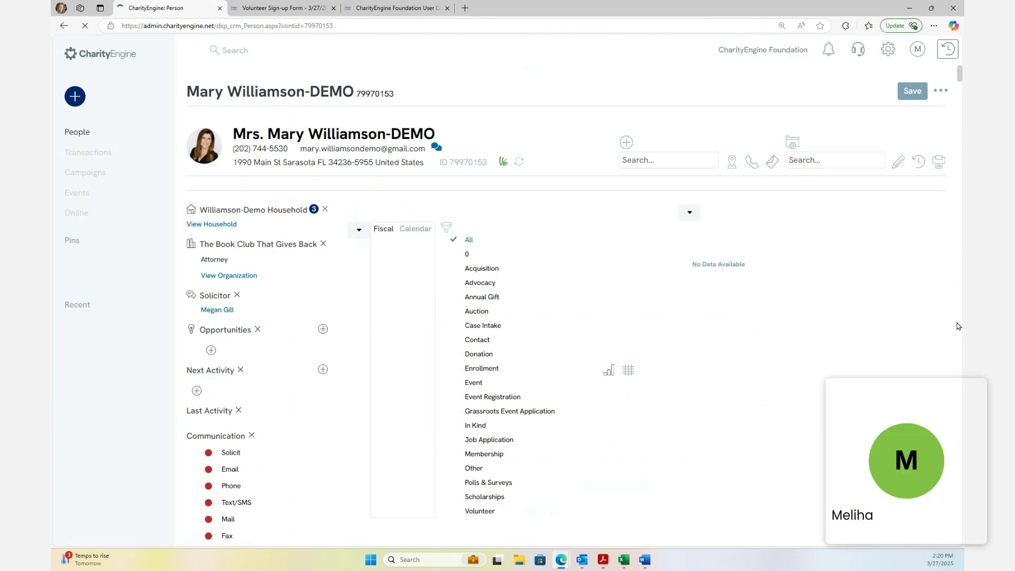
scroll(304, 465, down, 3)
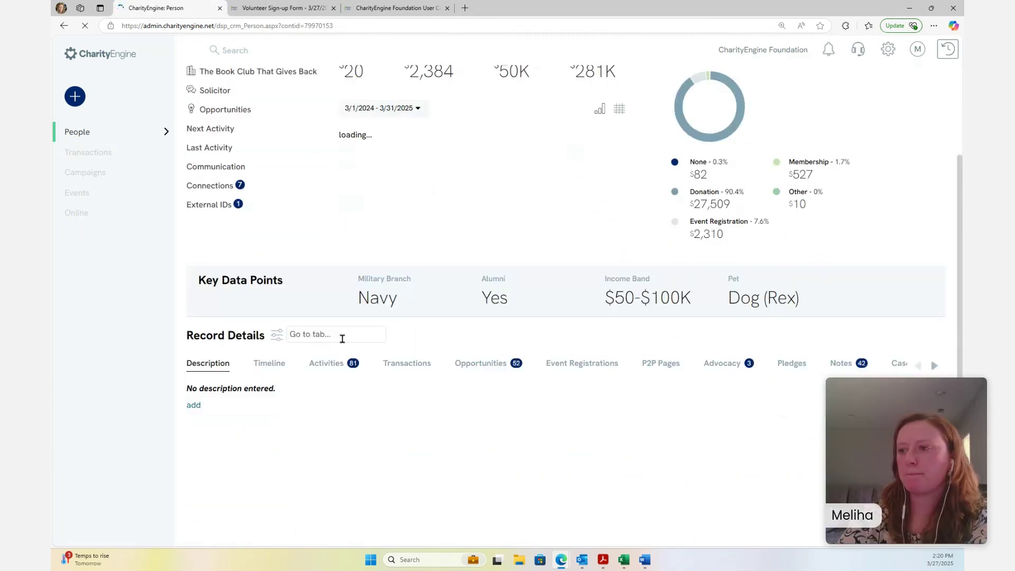
click(341, 335)
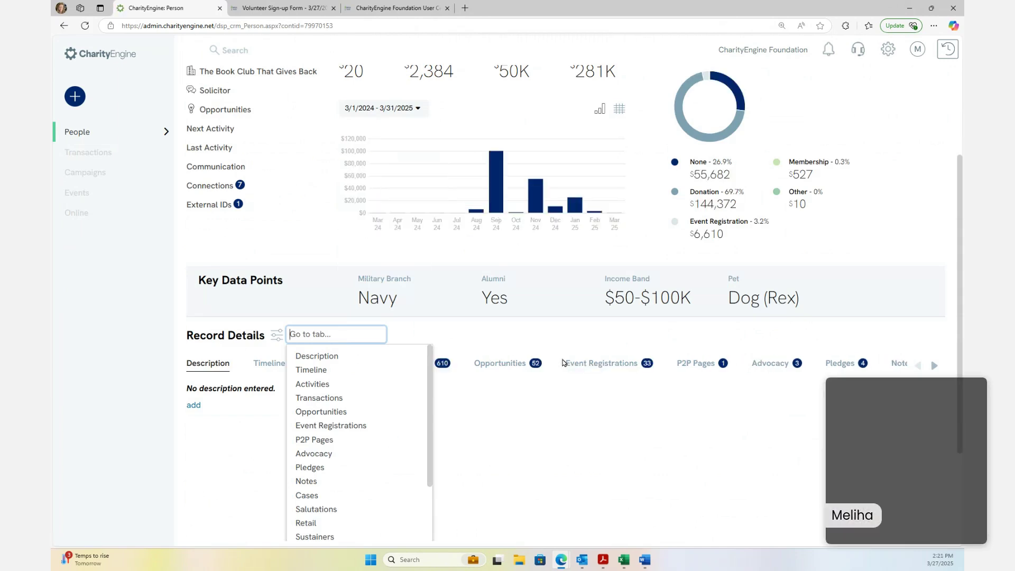
text(volun)
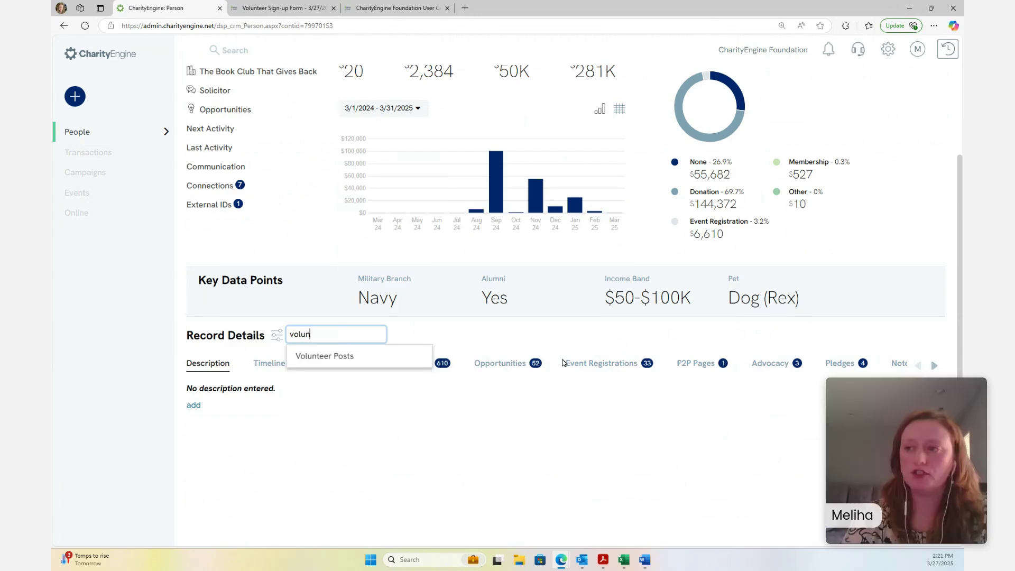
Open the constituent's Volunteer Posts list of six records and locate record 15476
click(346, 359)
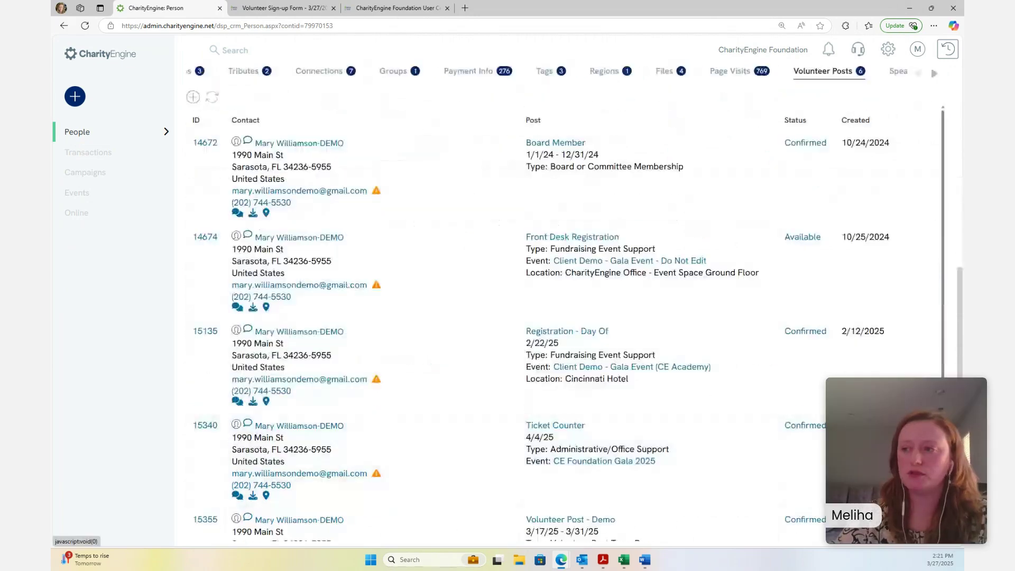
scroll(739, 447, down, 5)
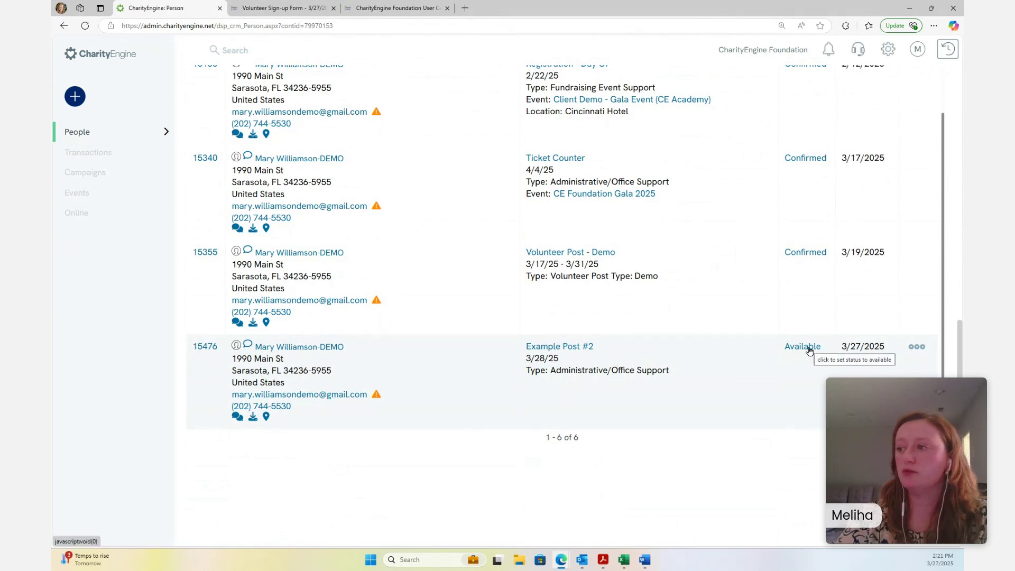
scroll(817, 233, up, 2)
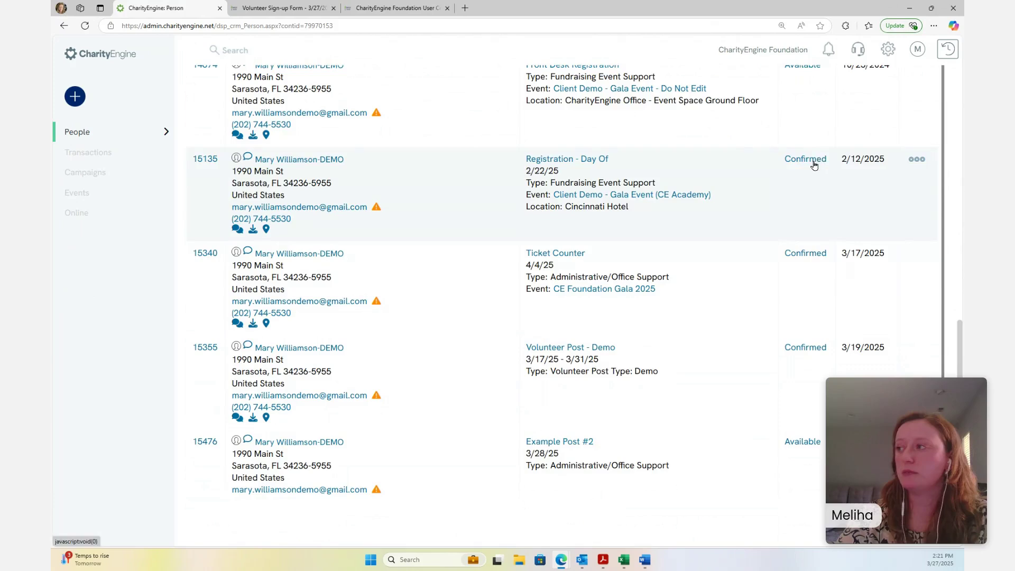
scroll(815, 164, up, 1)
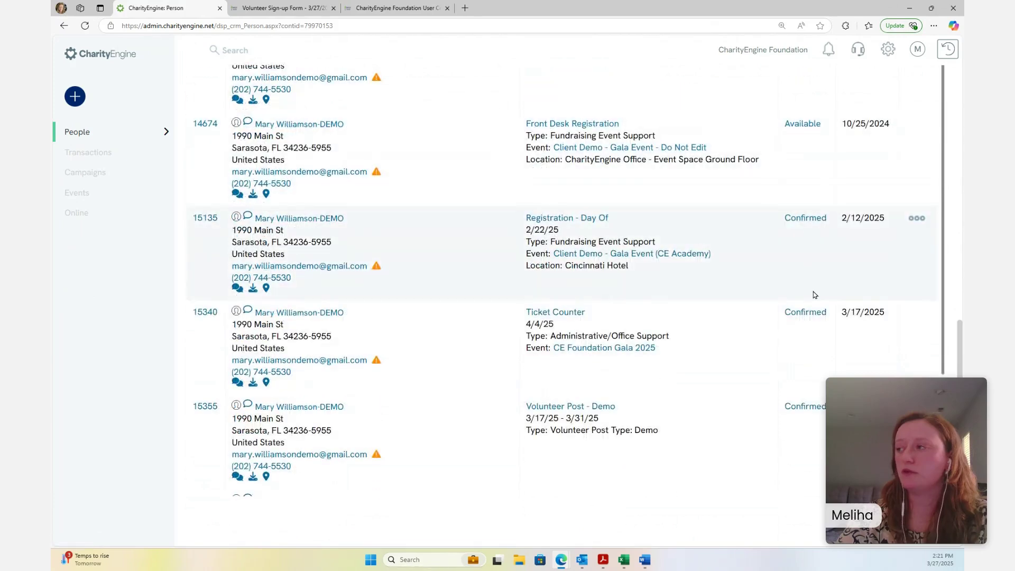
scroll(814, 292, down, 3)
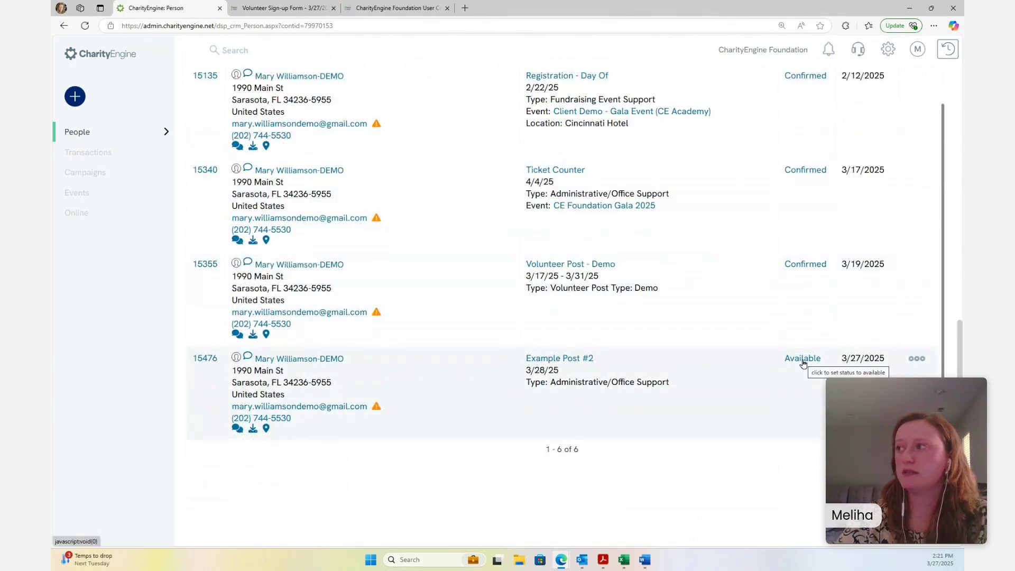
Change the Example Post #2 record's Available status and confirm it with OK
click(802, 359)
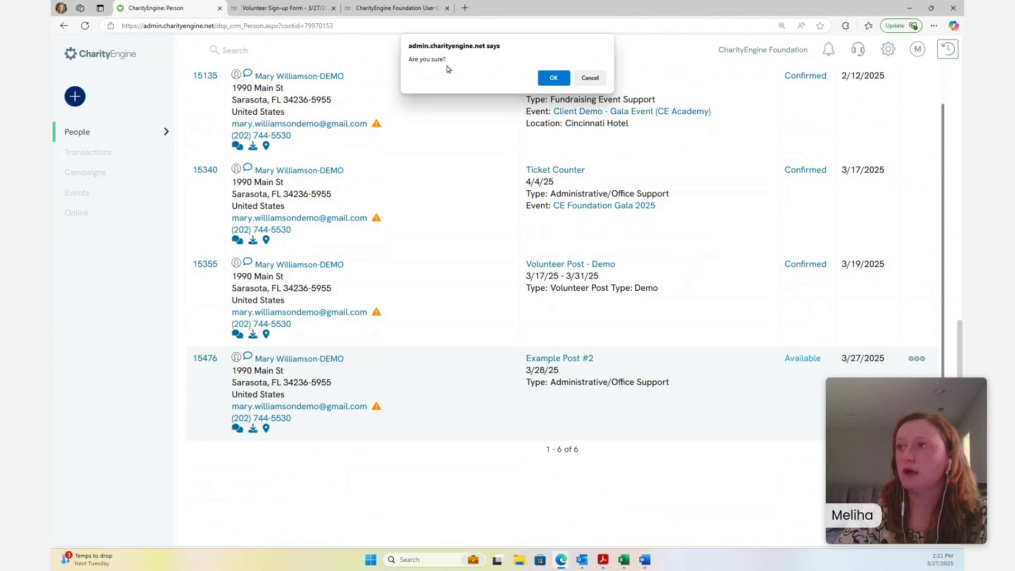
click(553, 78)
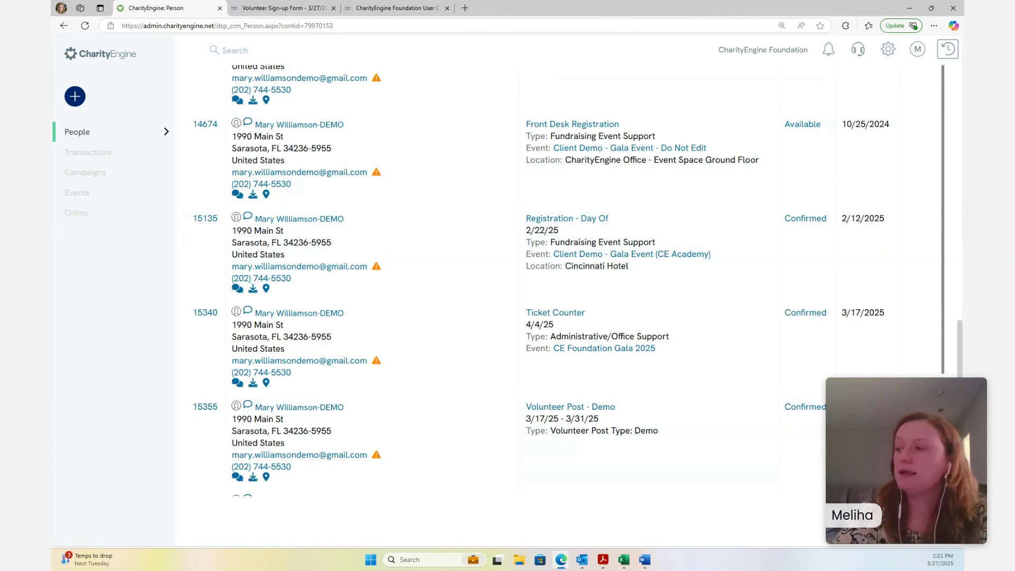
scroll(790, 454, up, 5)
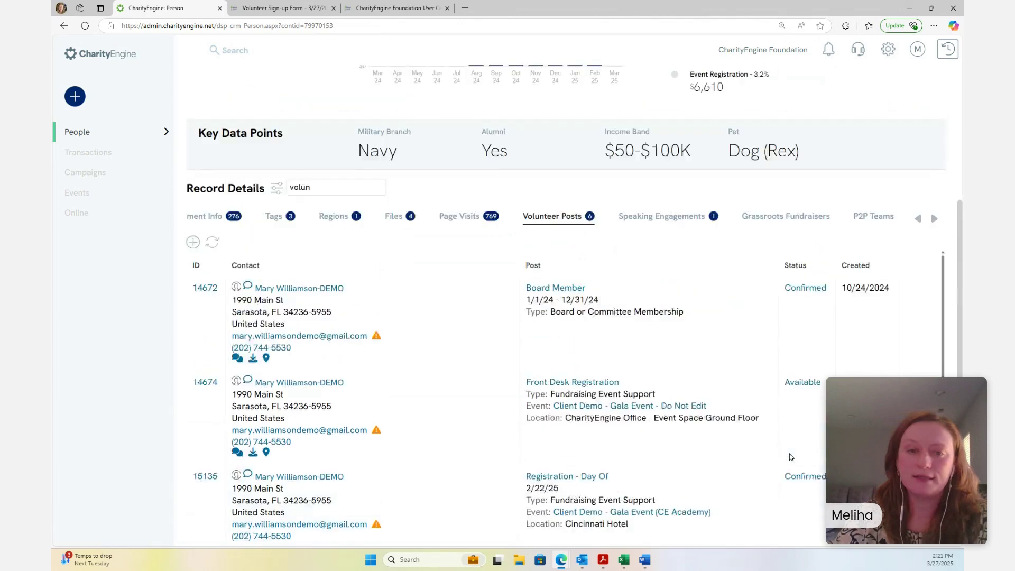
scroll(790, 455, down, 3)
scroll(790, 456, down, 1)
key(alt+Tab)
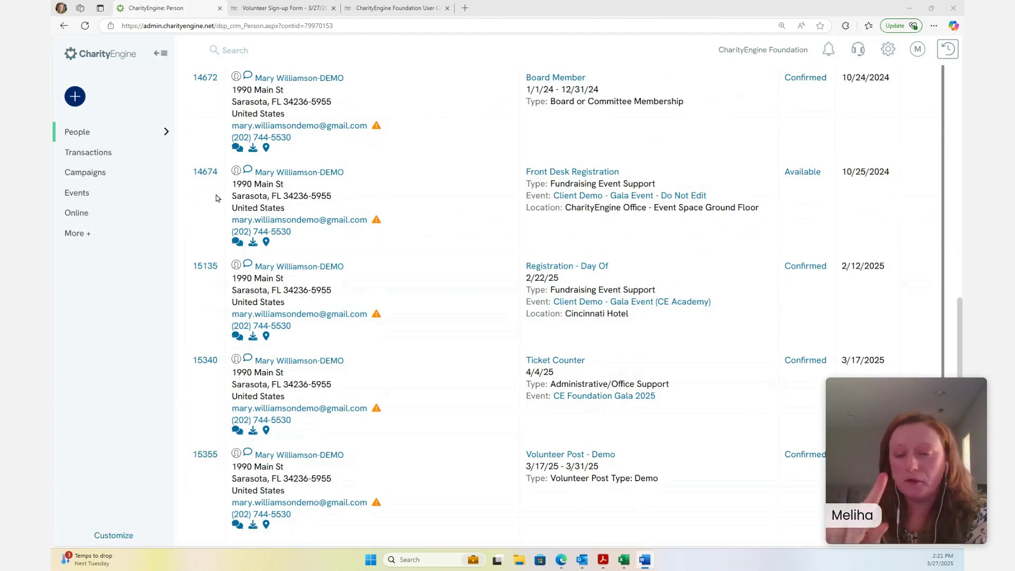
Open the Web Forms Search & Manage list under Online
click(109, 132)
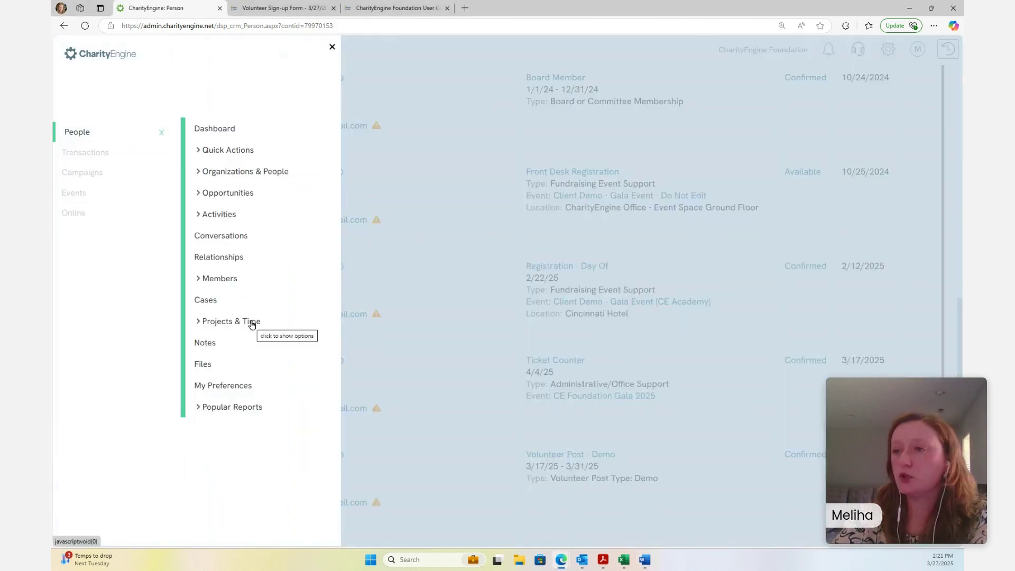
click(83, 214)
click(210, 195)
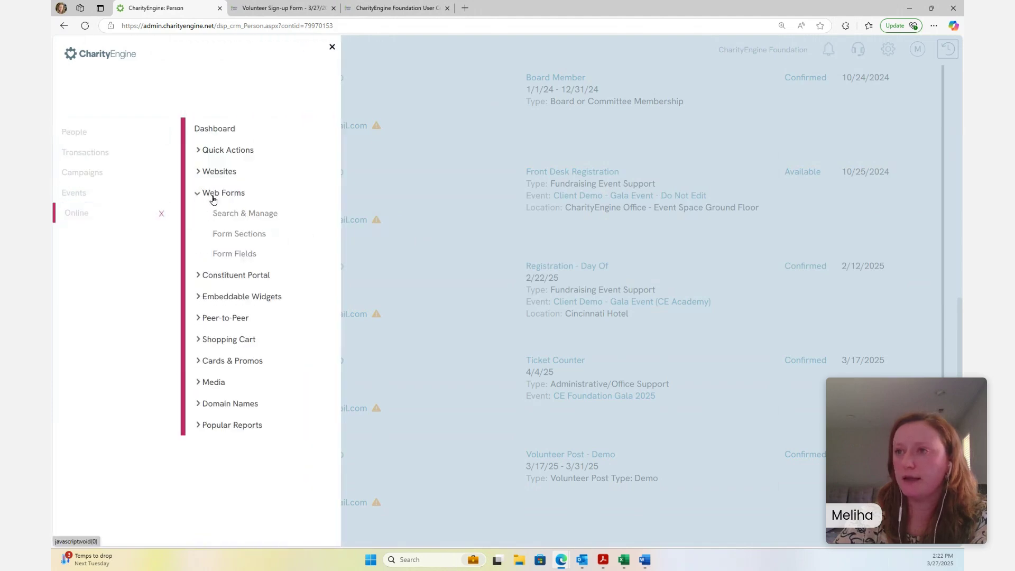
click(290, 212)
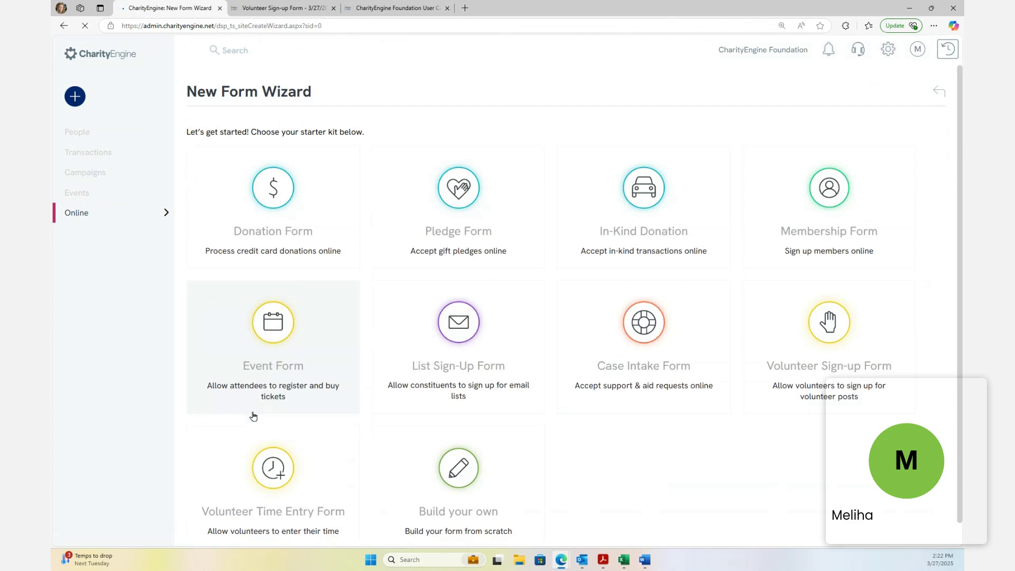
scroll(269, 472, down, 1)
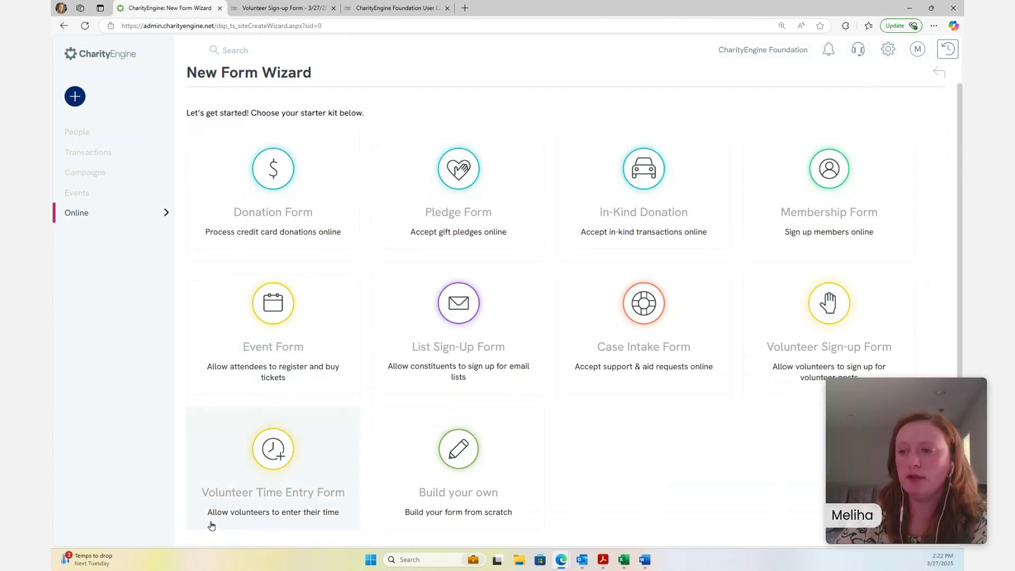
Create a new Volunteer Time Entry Form including Example Post #1 and Example Post #2
click(323, 447)
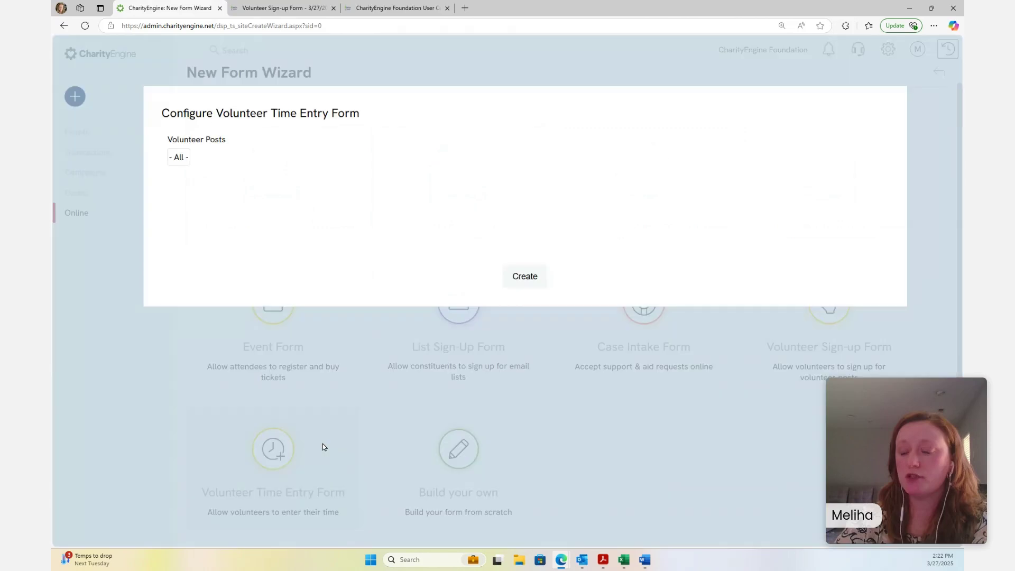
click(179, 158)
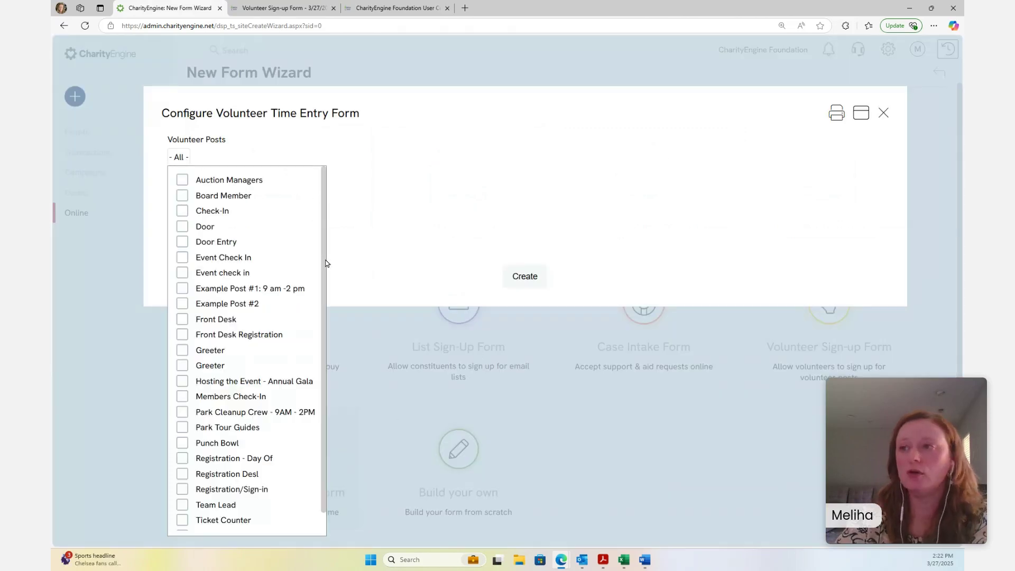
click(182, 289)
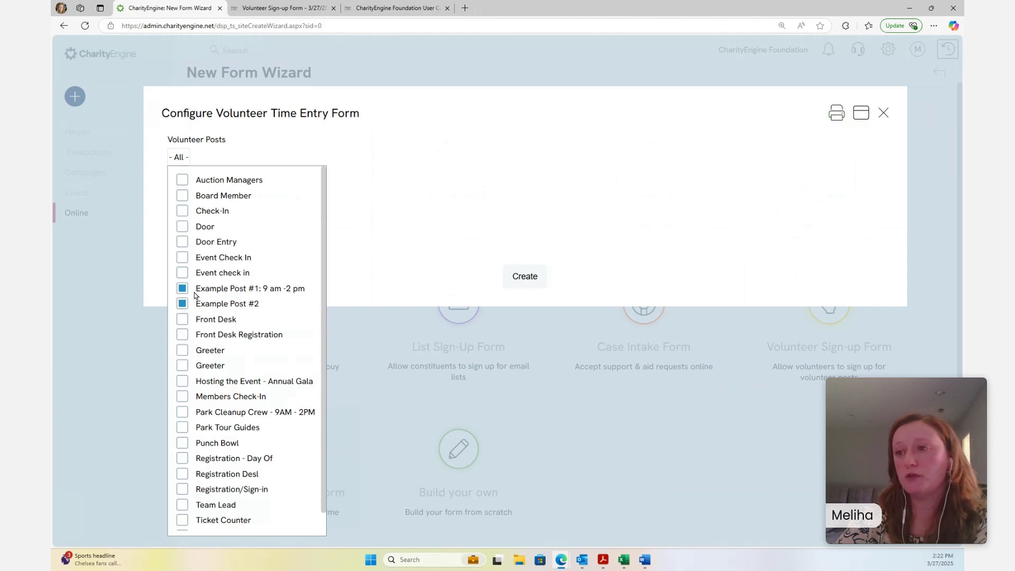
click(525, 280)
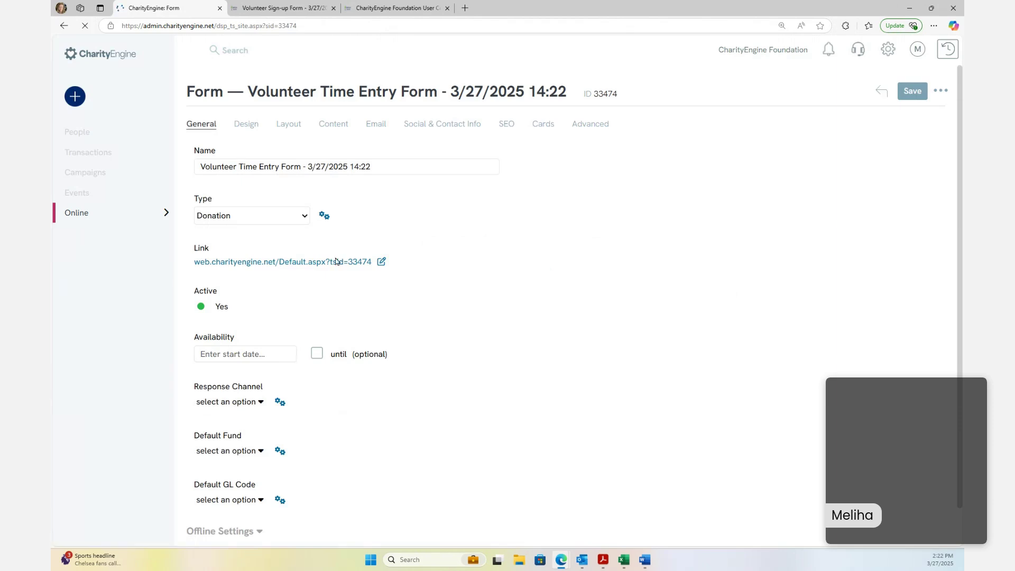
click(299, 263)
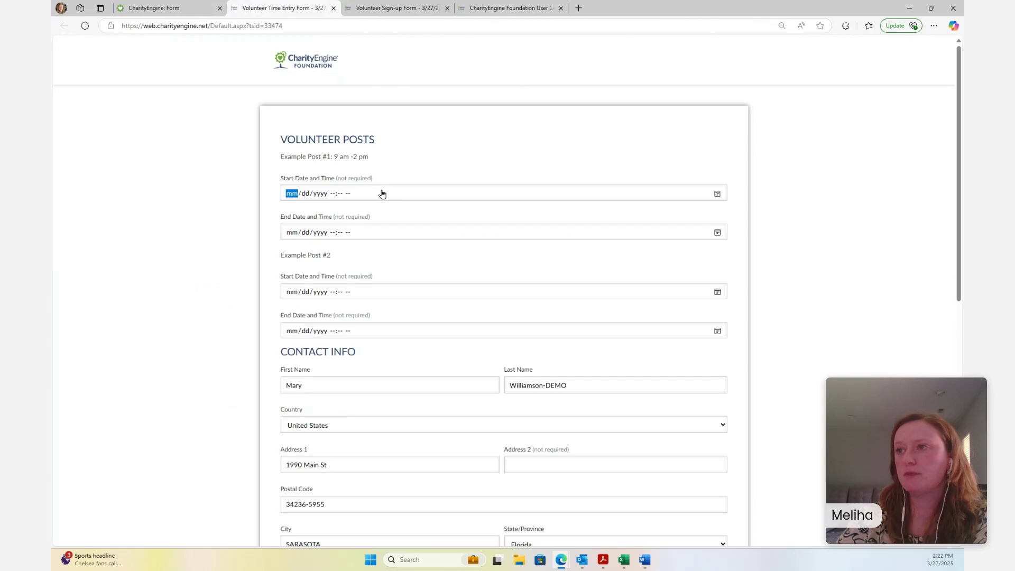
click(718, 194)
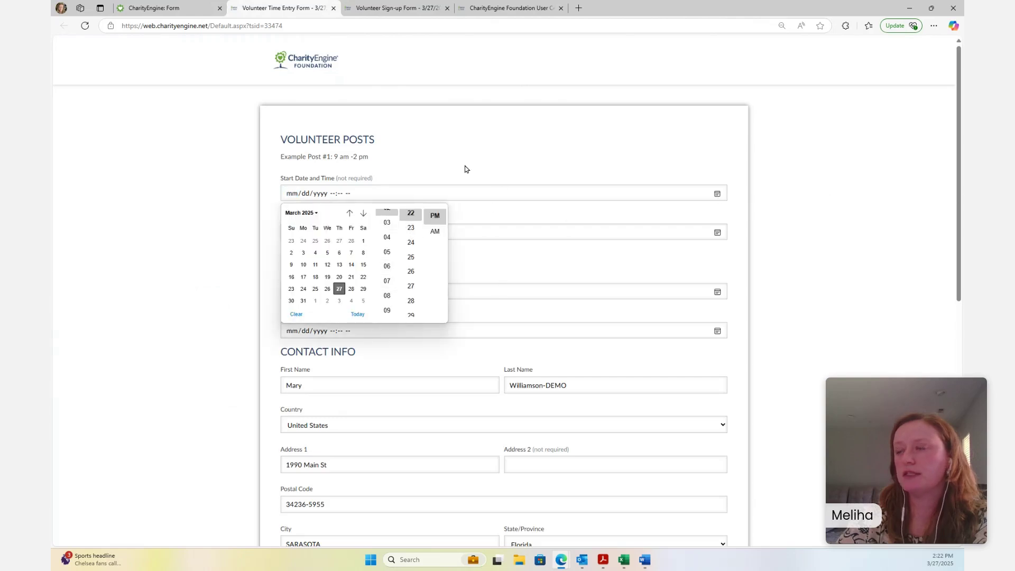
click(541, 176)
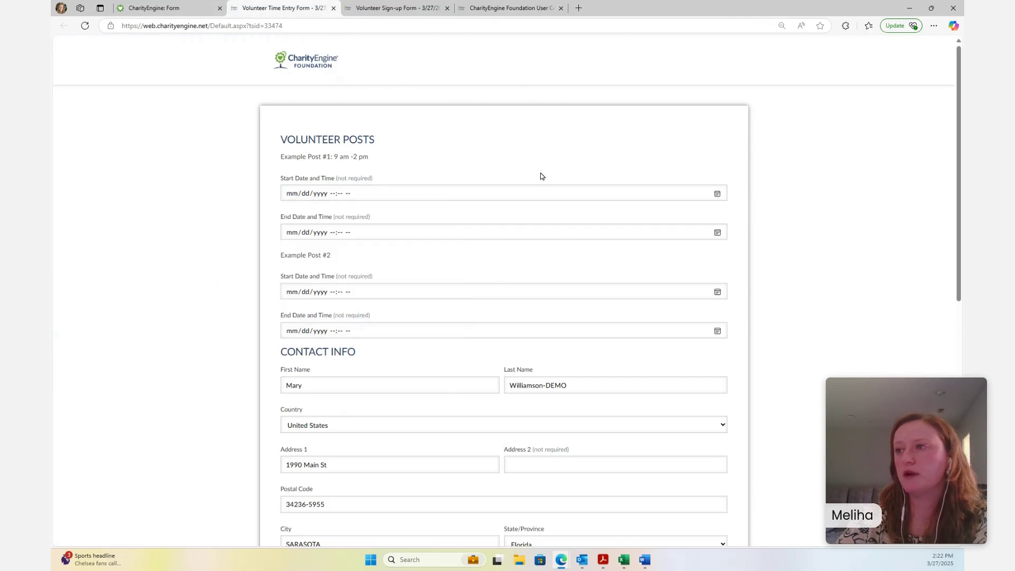
click(717, 233)
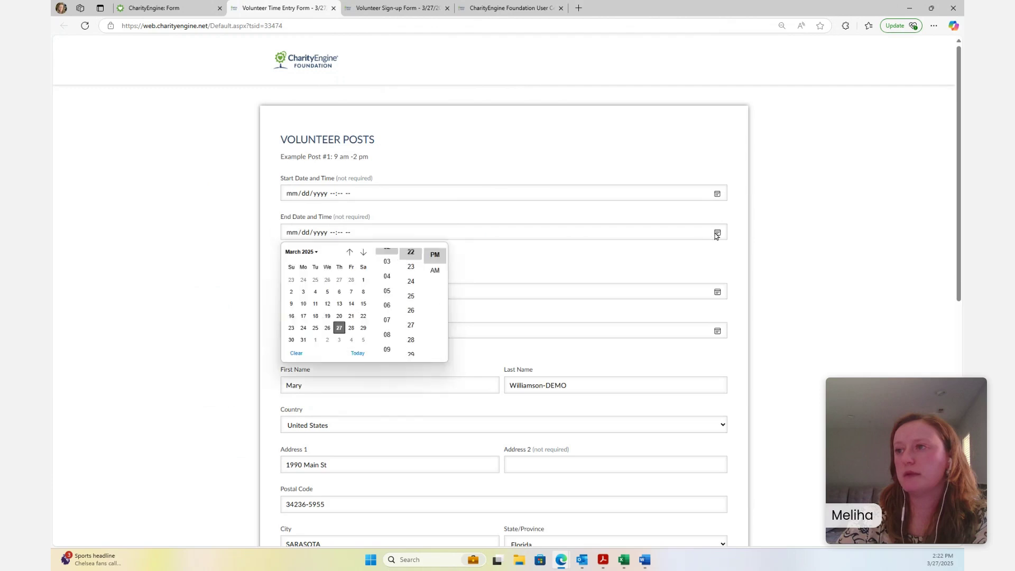
click(804, 374)
scroll(668, 411, down, 9)
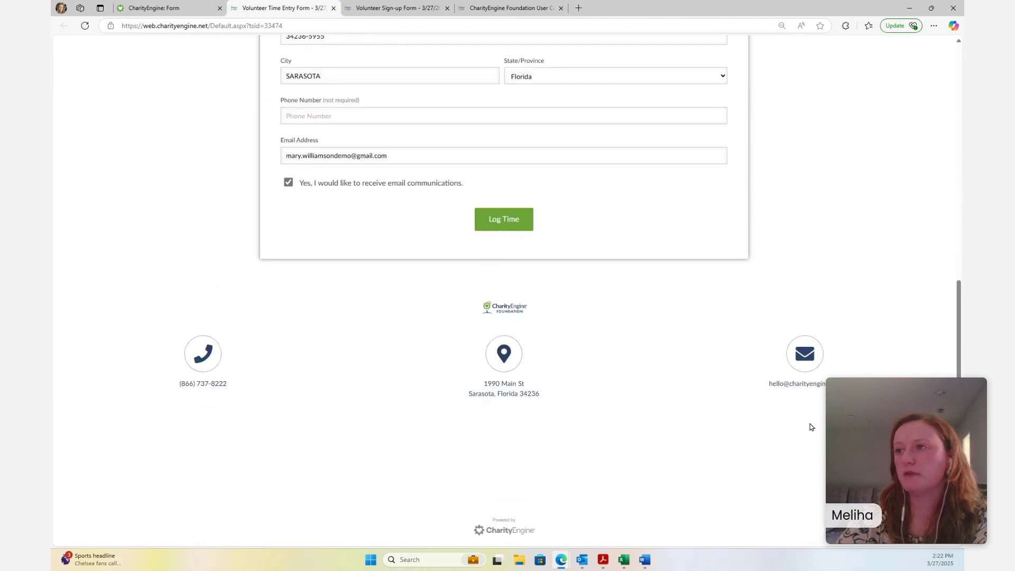
scroll(374, 399, up, 7)
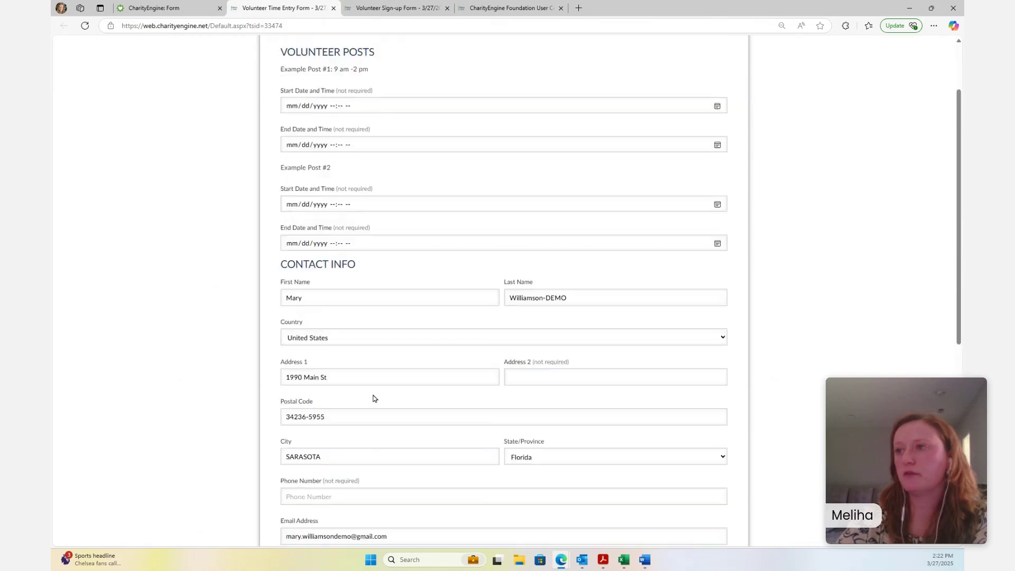
scroll(374, 399, up, 2)
Close the time entry form tab and go to Online > Constituent Portal > Configure
click(334, 8)
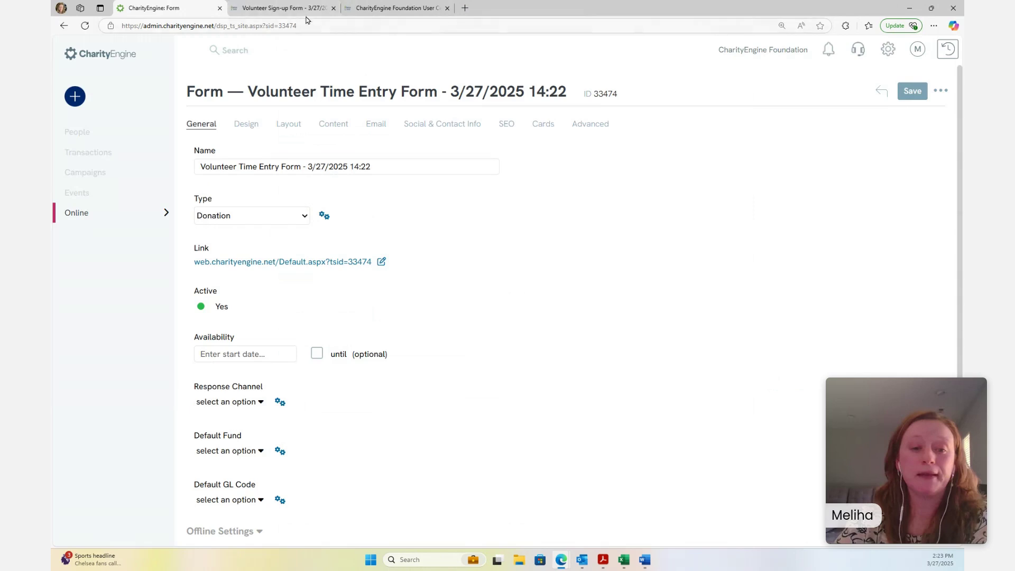
mouse_move(112, 180)
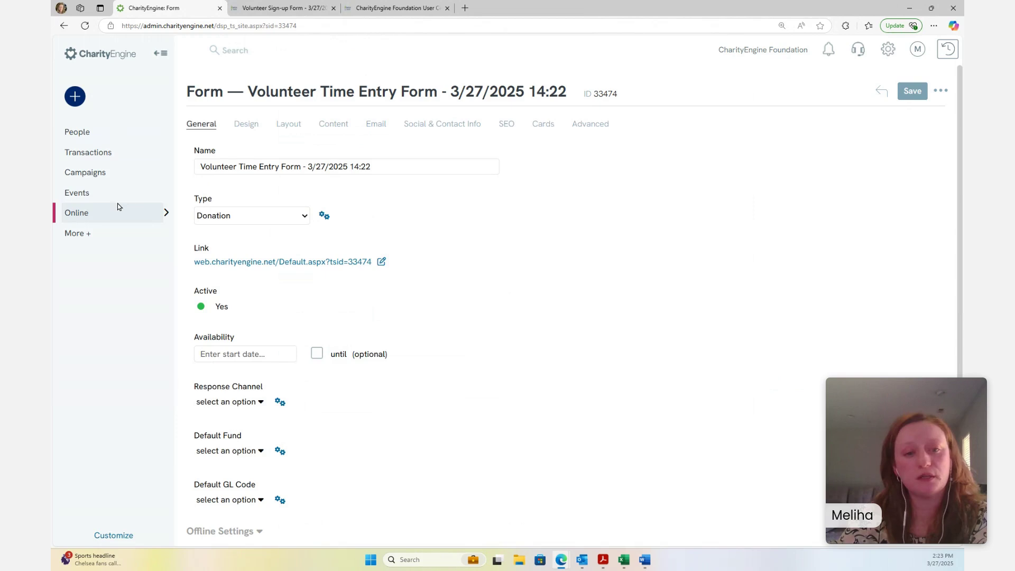
click(119, 175)
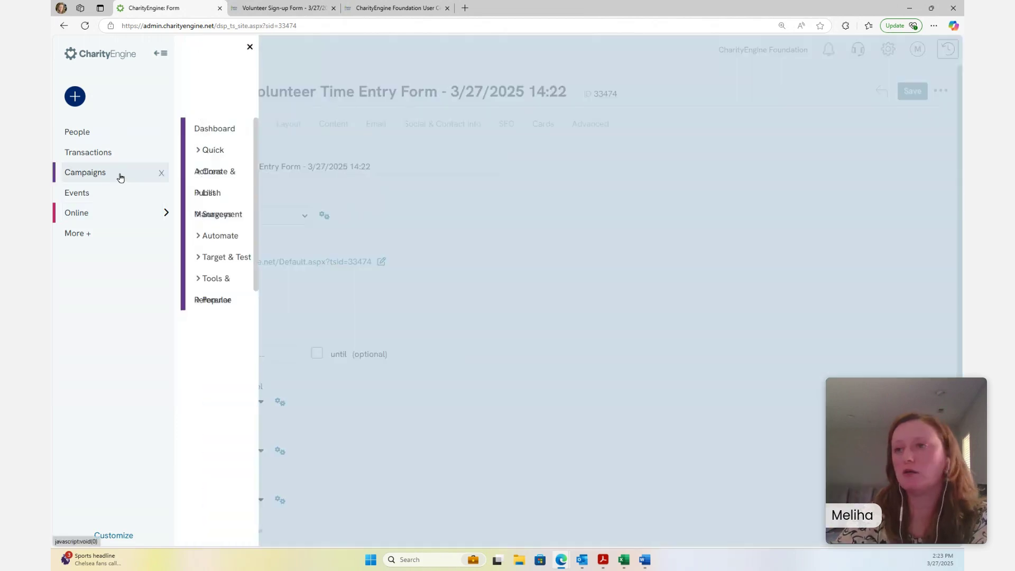
click(104, 216)
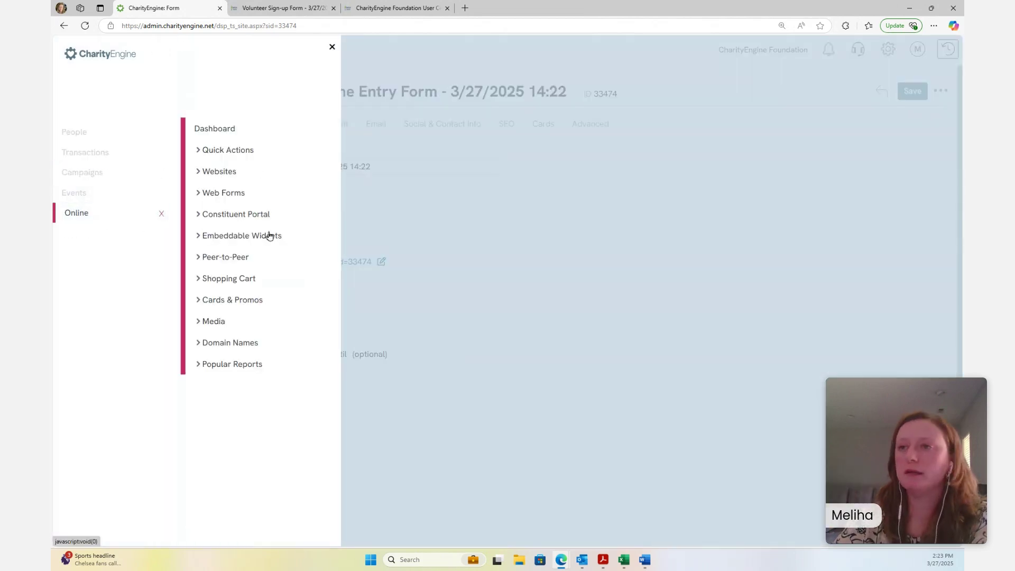
click(263, 215)
click(233, 239)
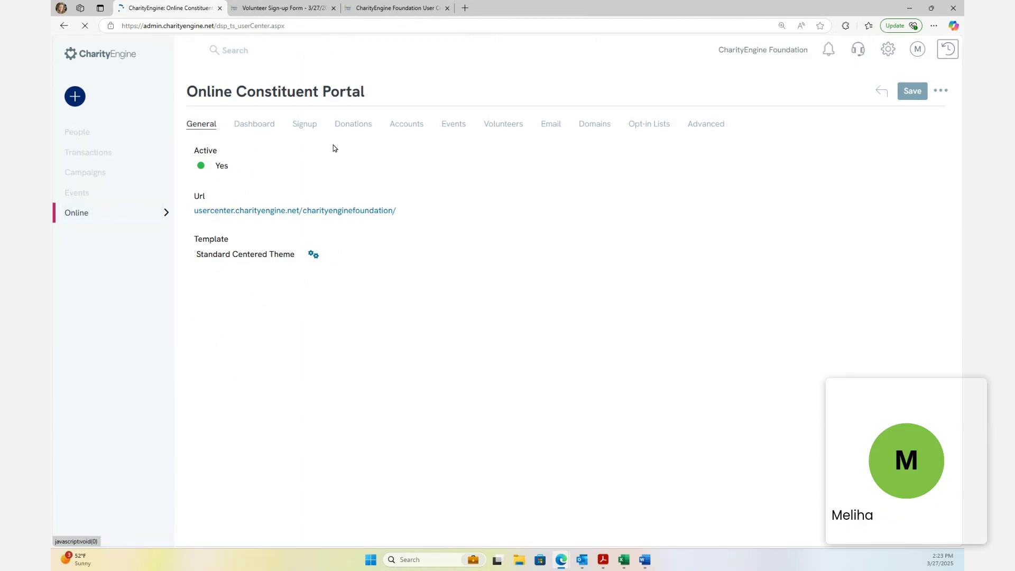
Browse the Volunteers, Signup, Donations and Accounts tabs, ending on Volunteers showing Enabled
click(505, 131)
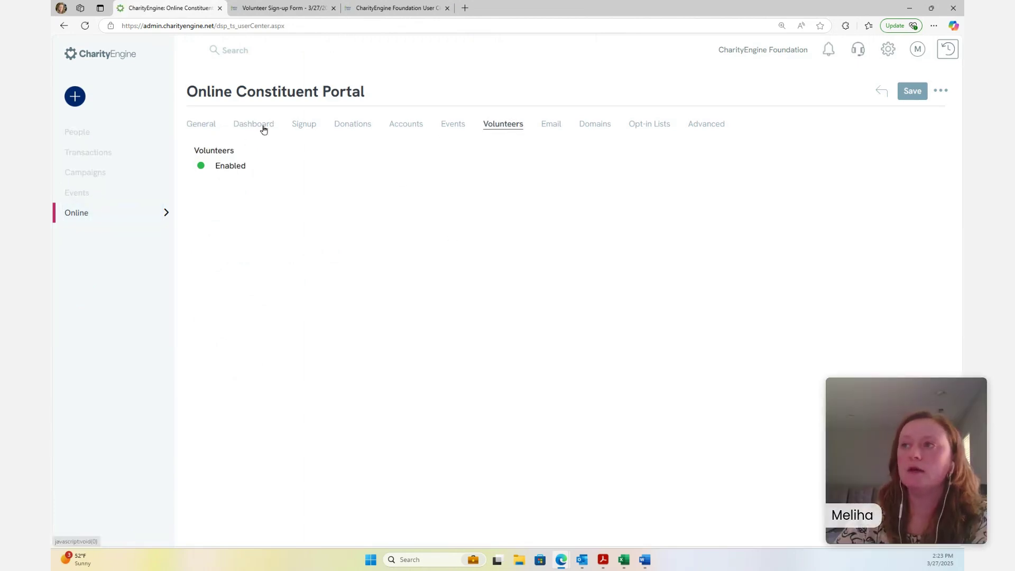
click(307, 132)
click(360, 132)
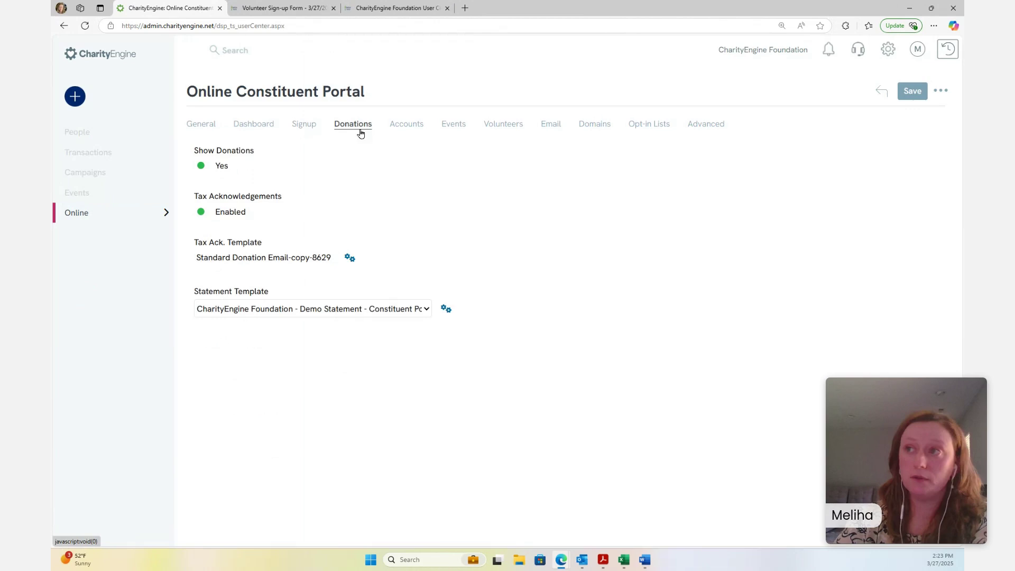
click(400, 127)
click(521, 128)
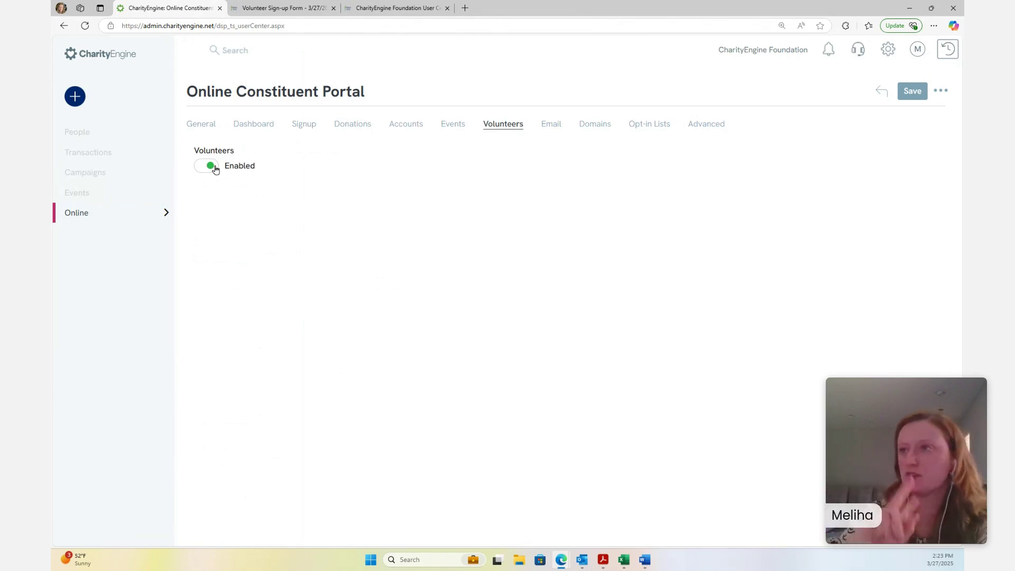
Switch to the user center dashboard tab and reload the page
click(281, 7)
click(430, 24)
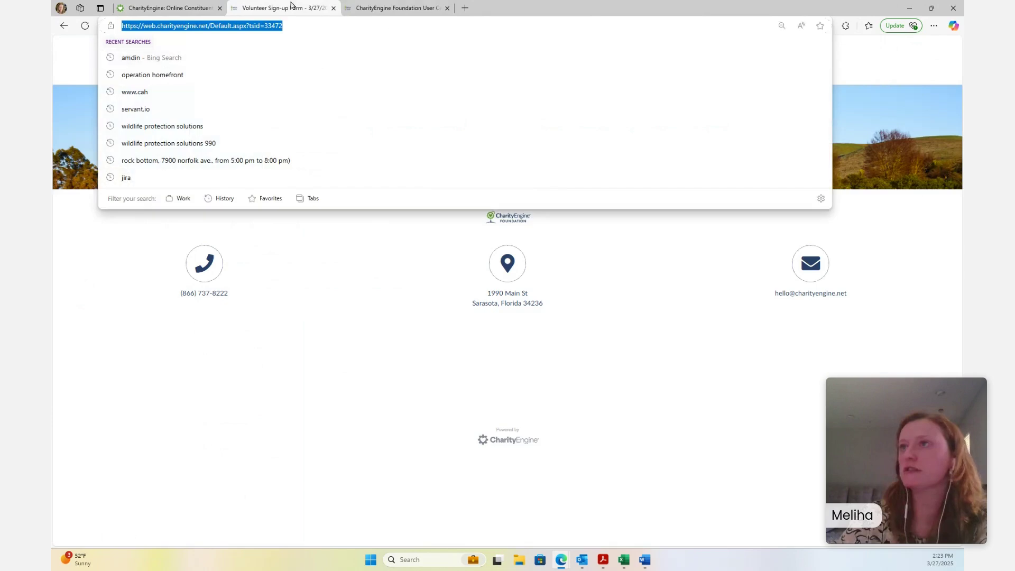
click(402, 8)
scroll(698, 280, up, 10)
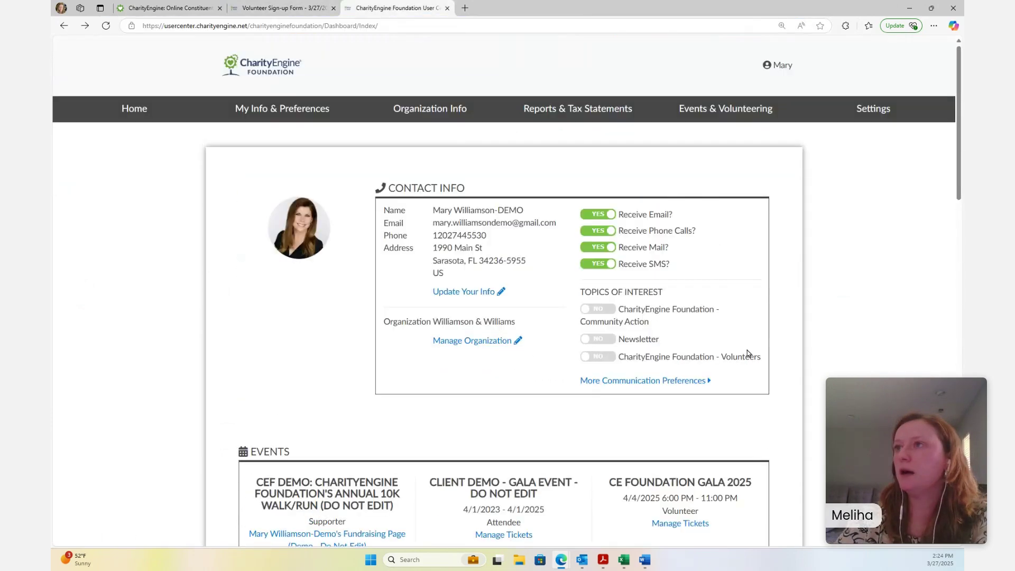
scroll(948, 106, down, 3)
scroll(948, 105, up, 3)
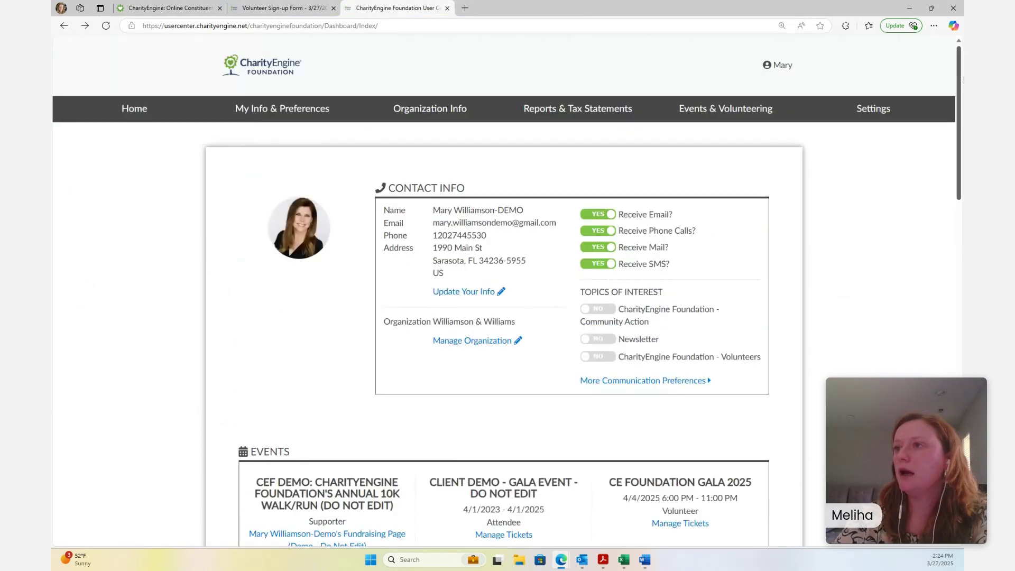
scroll(661, 140, down, 7)
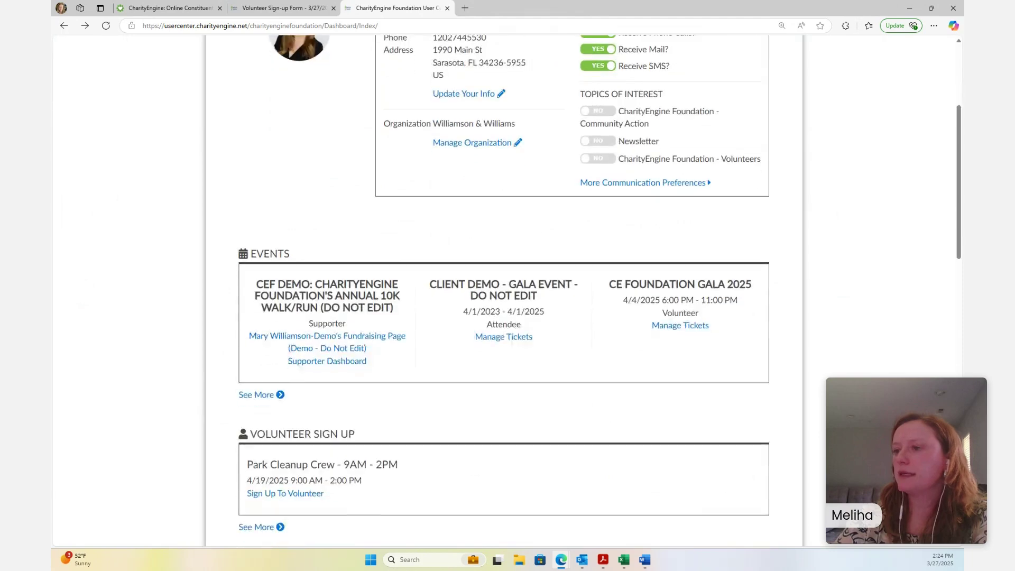
click(412, 26)
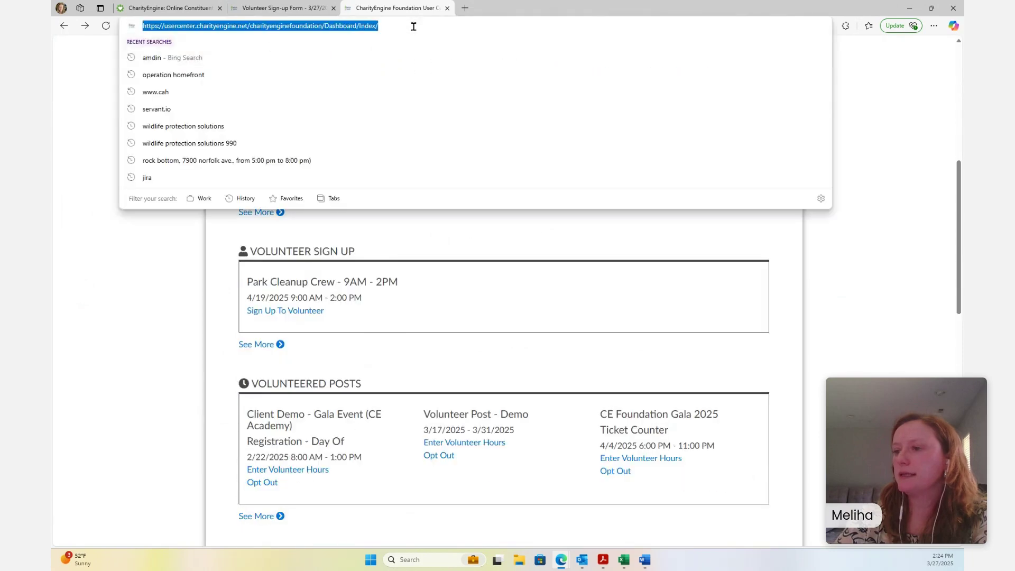
key(Return)
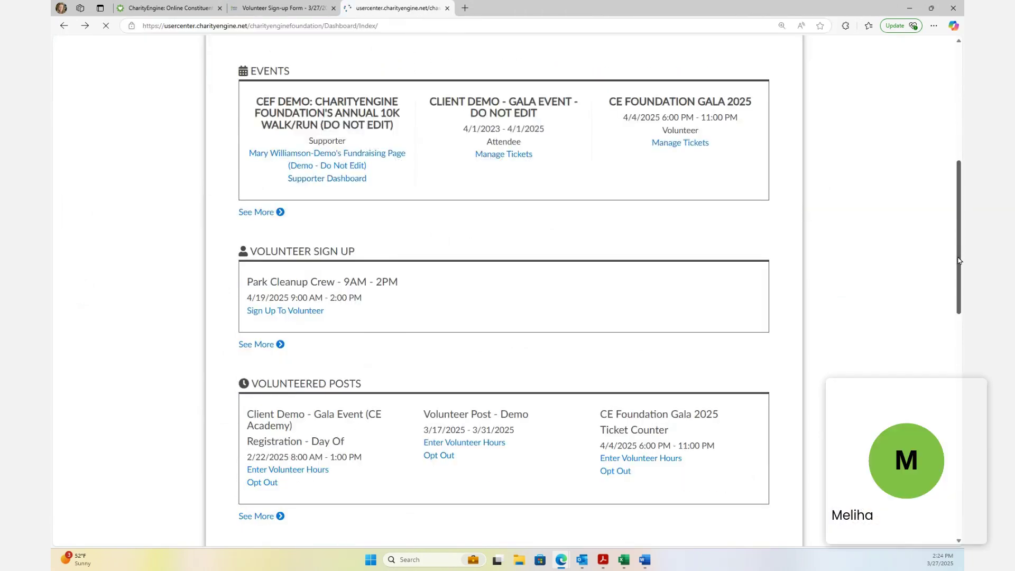
Scroll to Volunteer Sign Up, where Example Post #1: 9 am -2 pm is now offered
scroll(849, 341, down, 6)
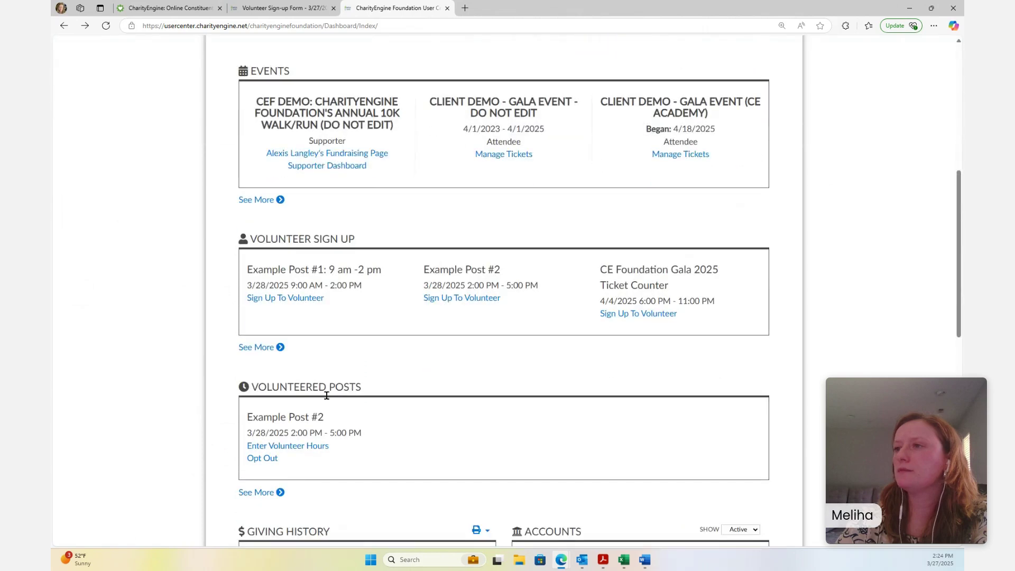
scroll(378, 383, up, 5)
scroll(386, 386, down, 6)
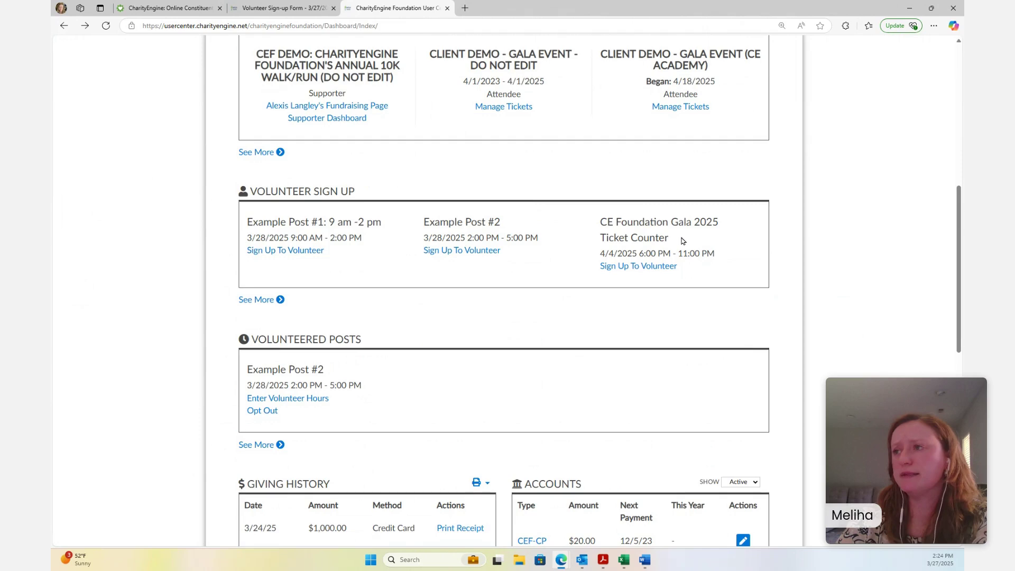
drag(681, 241, 601, 222)
click(751, 243)
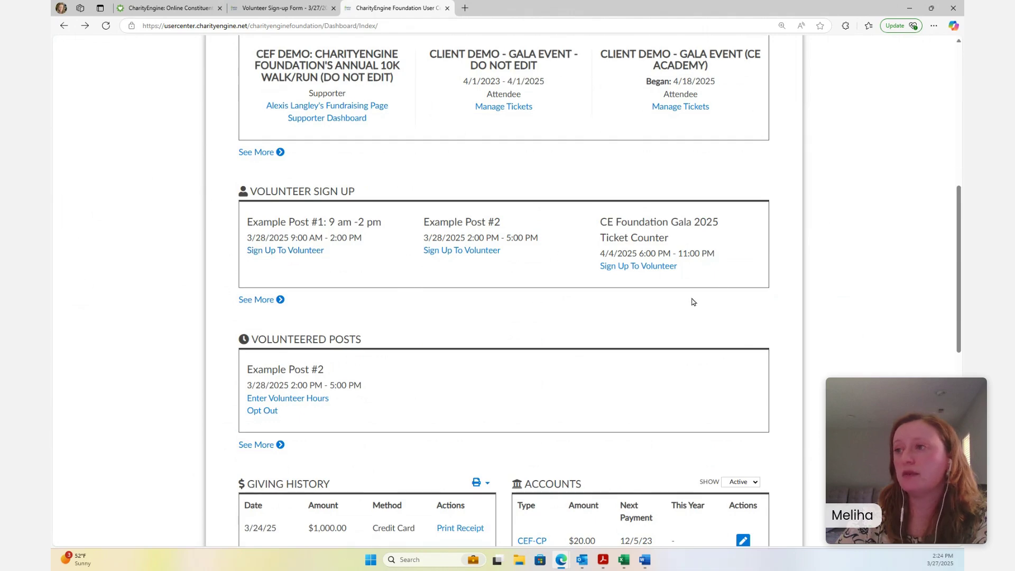
Volunteer for Example Post #1: 9 am -2 pm and confirm it under Volunteered Posts
click(625, 267)
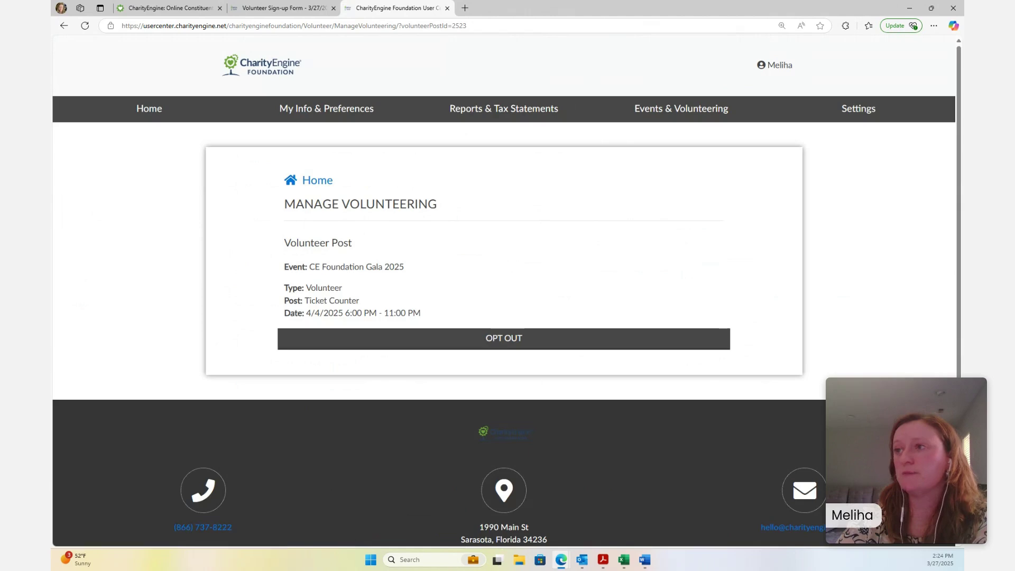
click(64, 26)
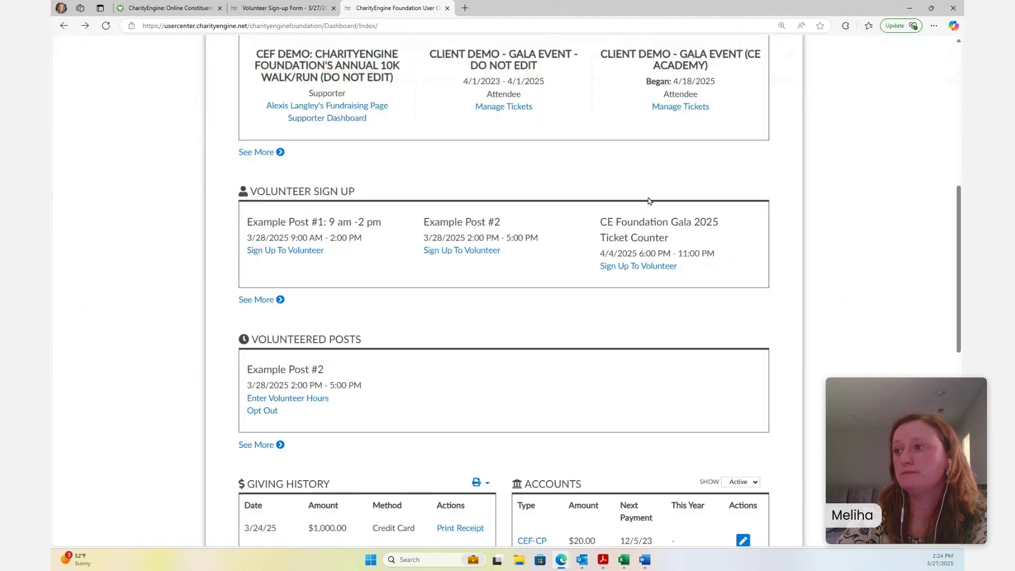
click(282, 252)
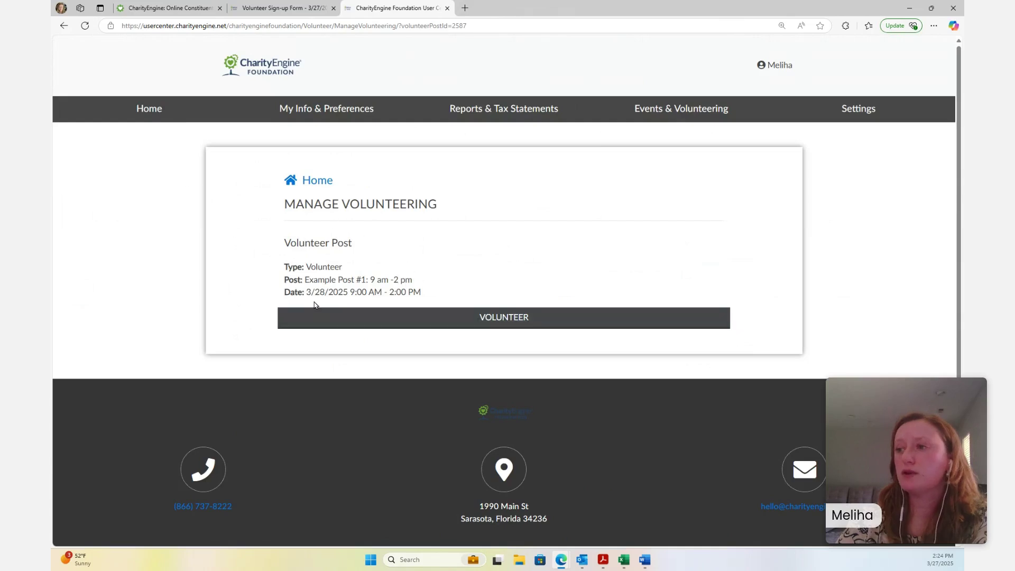
click(438, 323)
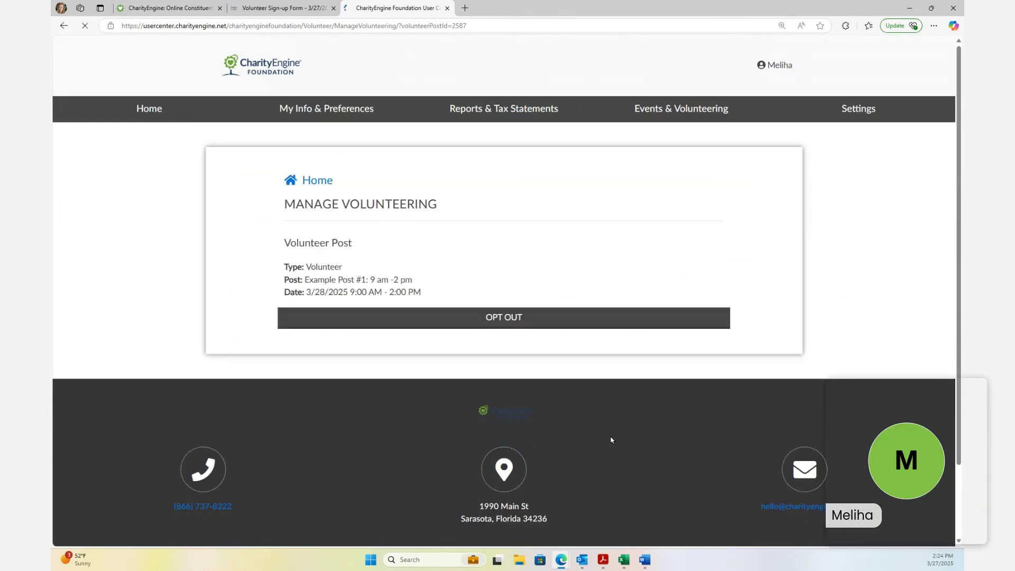
click(320, 180)
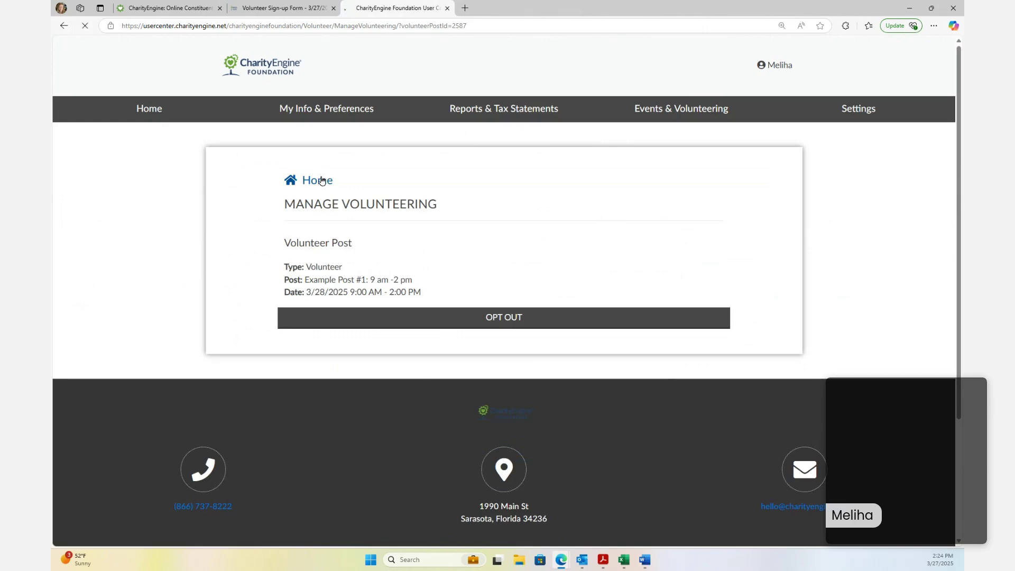
scroll(506, 266, down, 5)
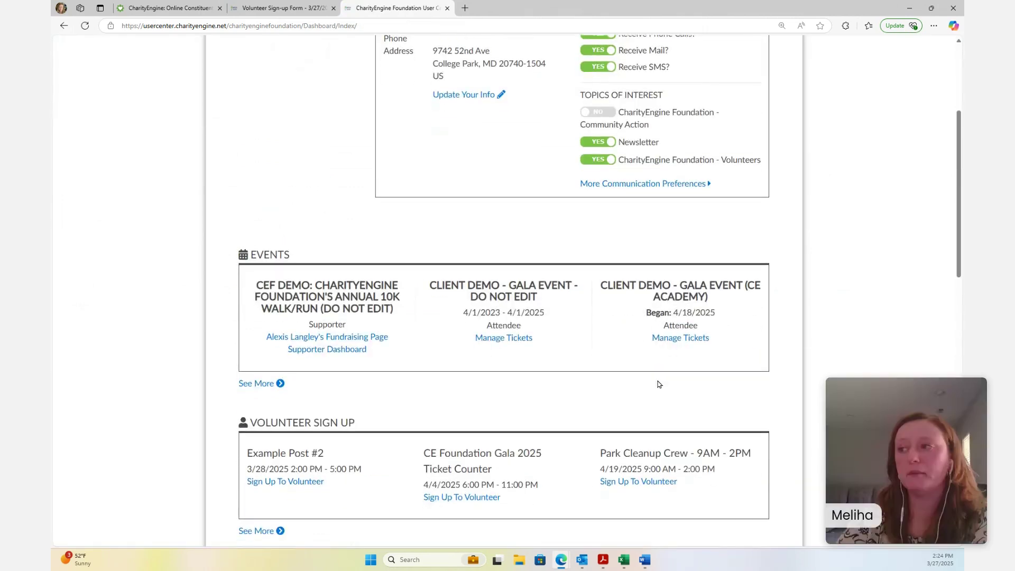
scroll(806, 382, down, 3)
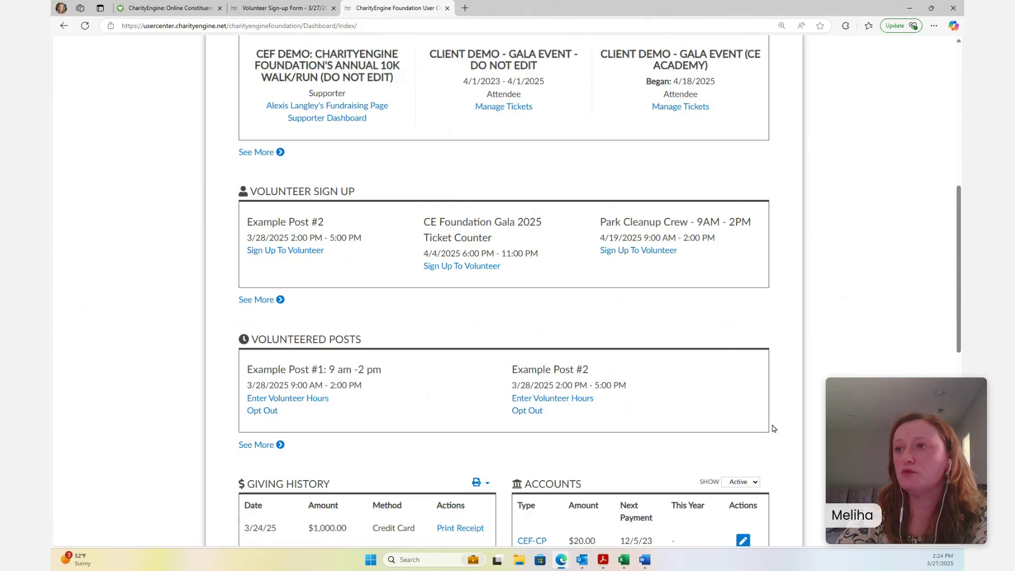
scroll(323, 400, down, 3)
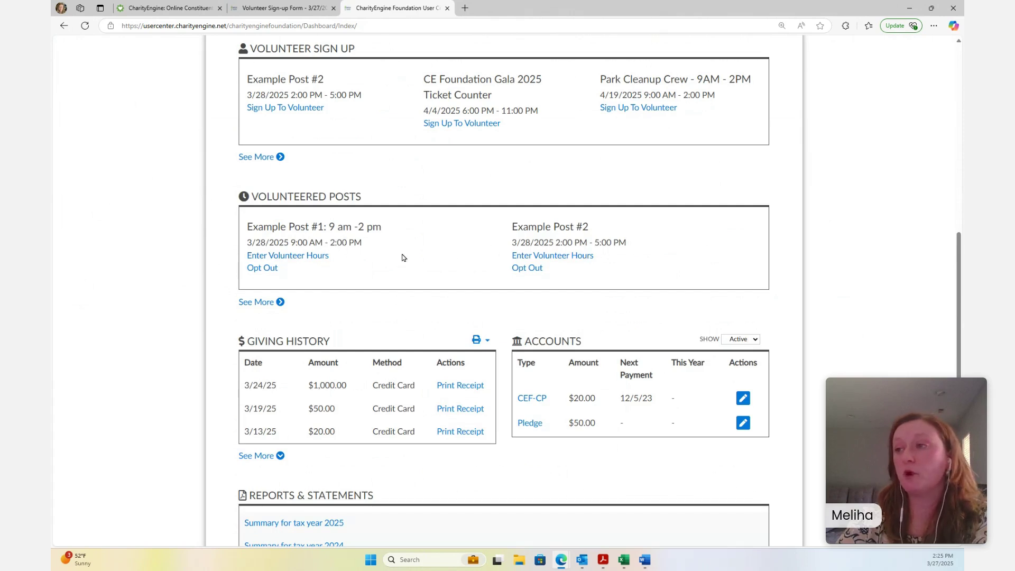
Open Example Post #1's hour entry, leave Start and End Date blank, and return to admin
click(309, 259)
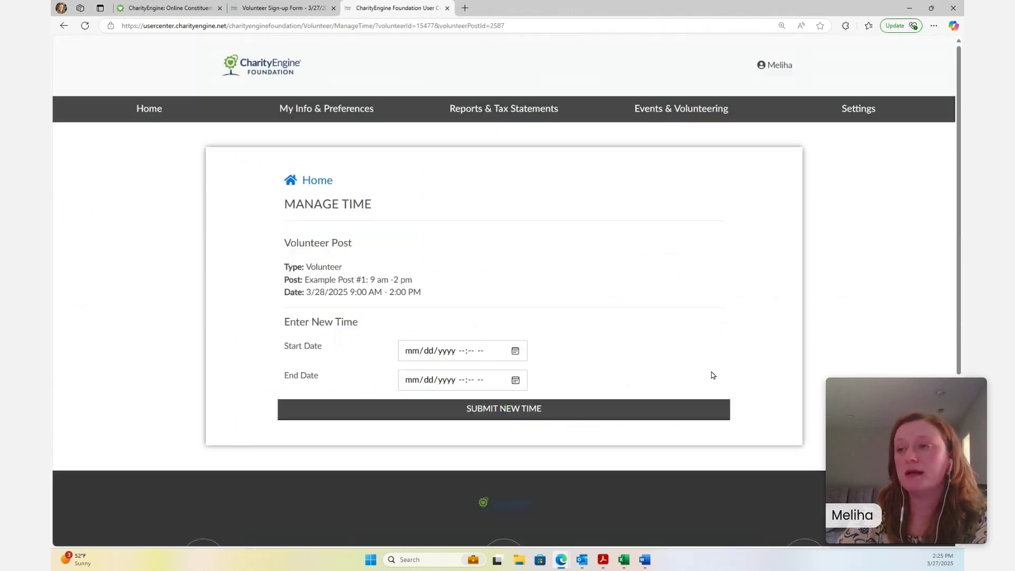
scroll(633, 362, down, 1)
click(515, 303)
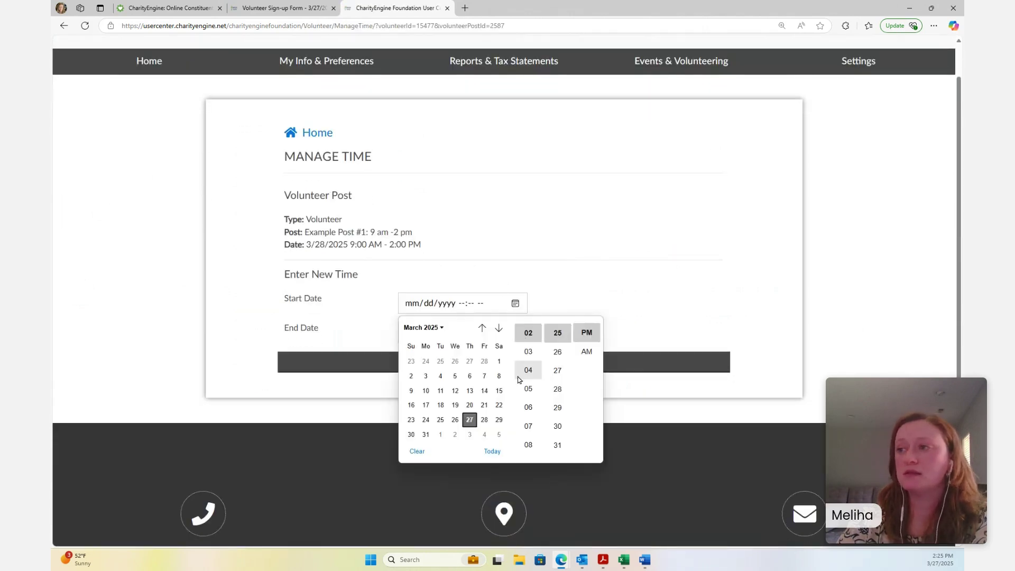
click(577, 263)
click(515, 332)
click(648, 267)
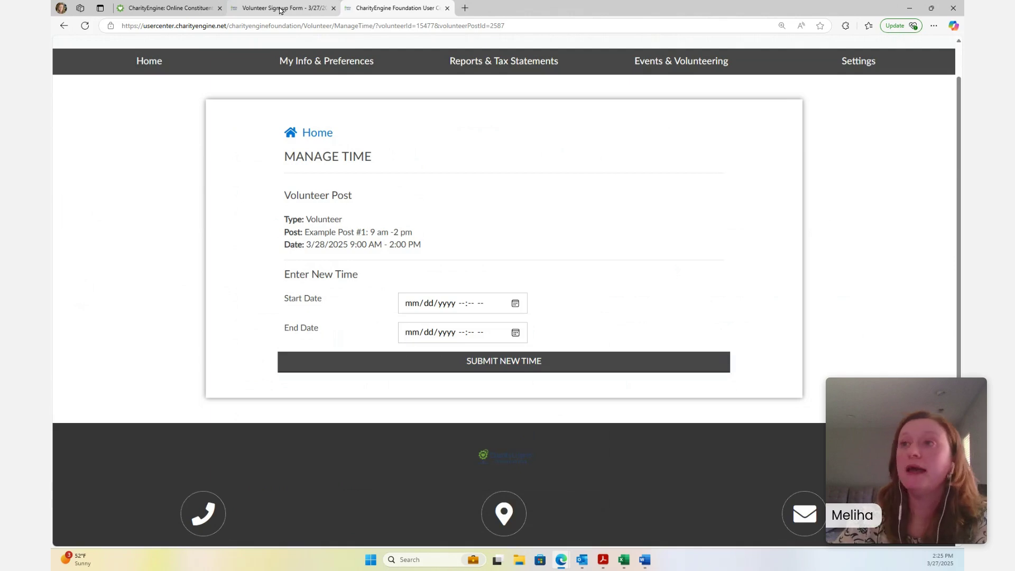
click(253, 8)
click(187, 9)
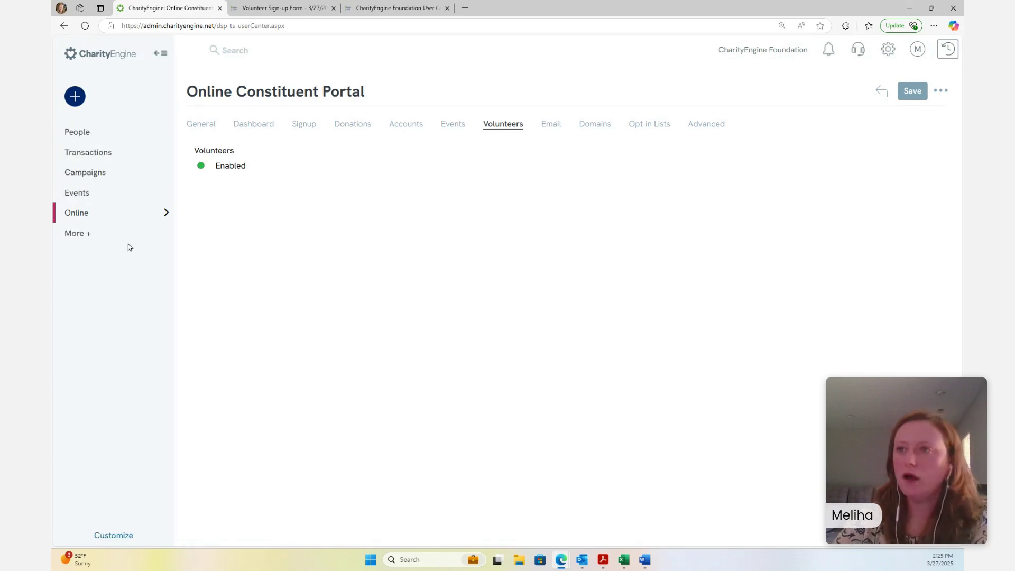
Open Events > Volunteers > Search & Manage and search with the date chips removed
click(115, 198)
click(224, 172)
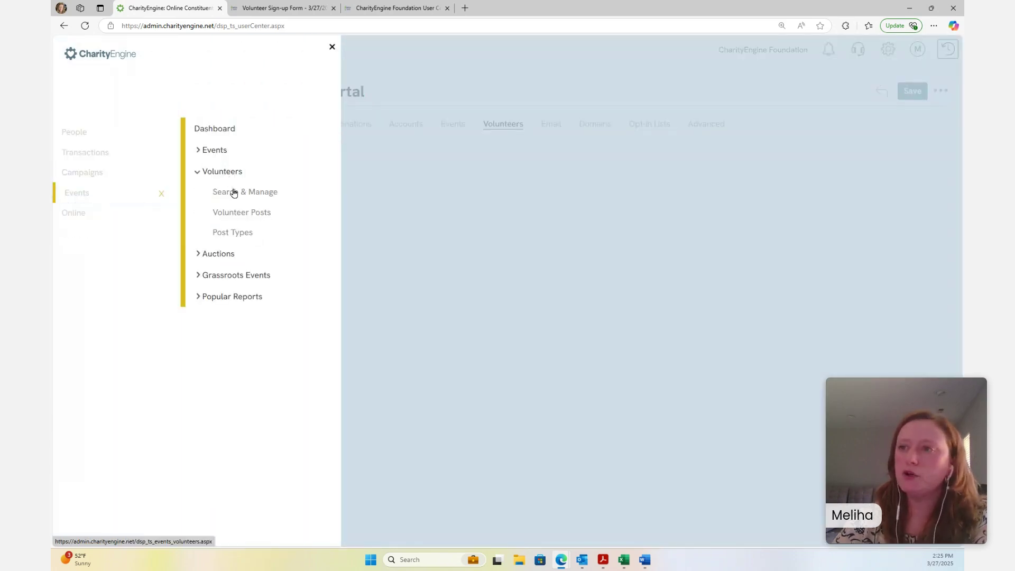
click(234, 193)
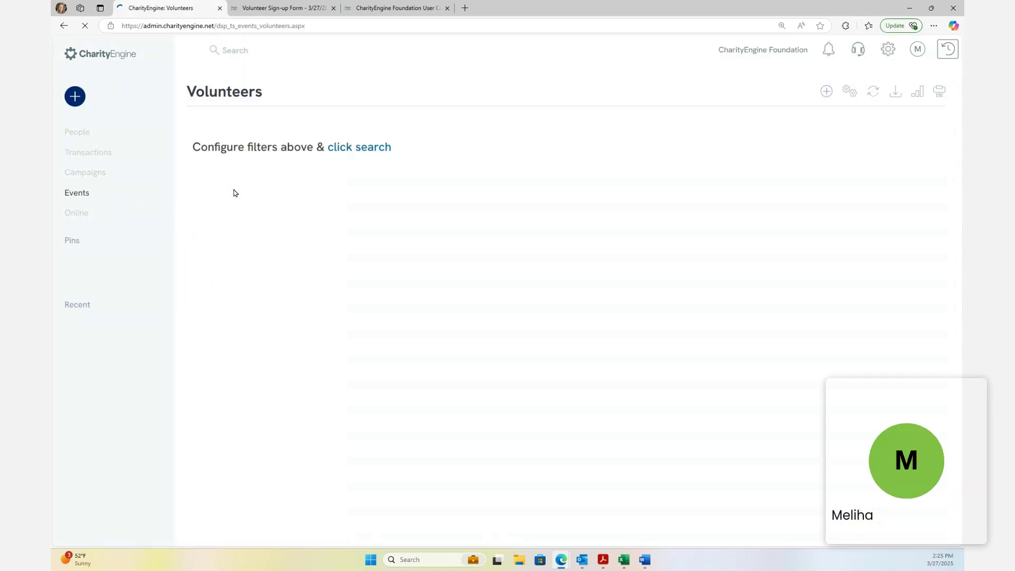
click(84, 193)
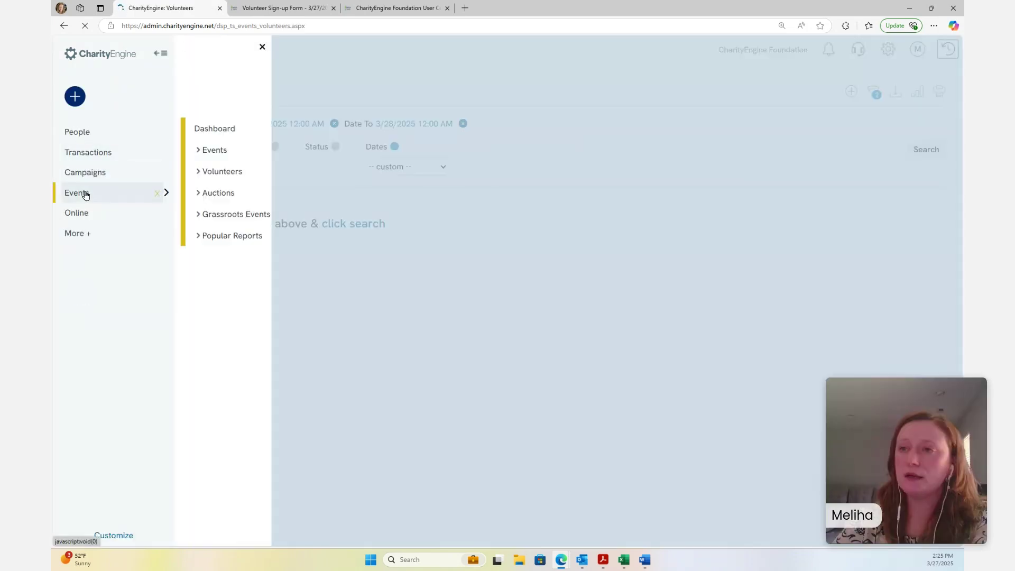
click(223, 172)
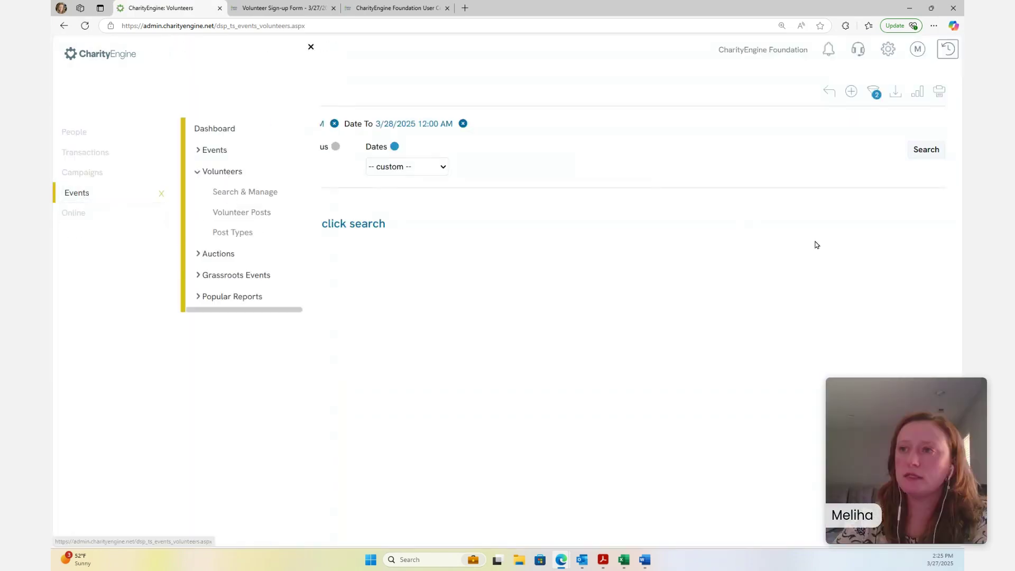
click(343, 227)
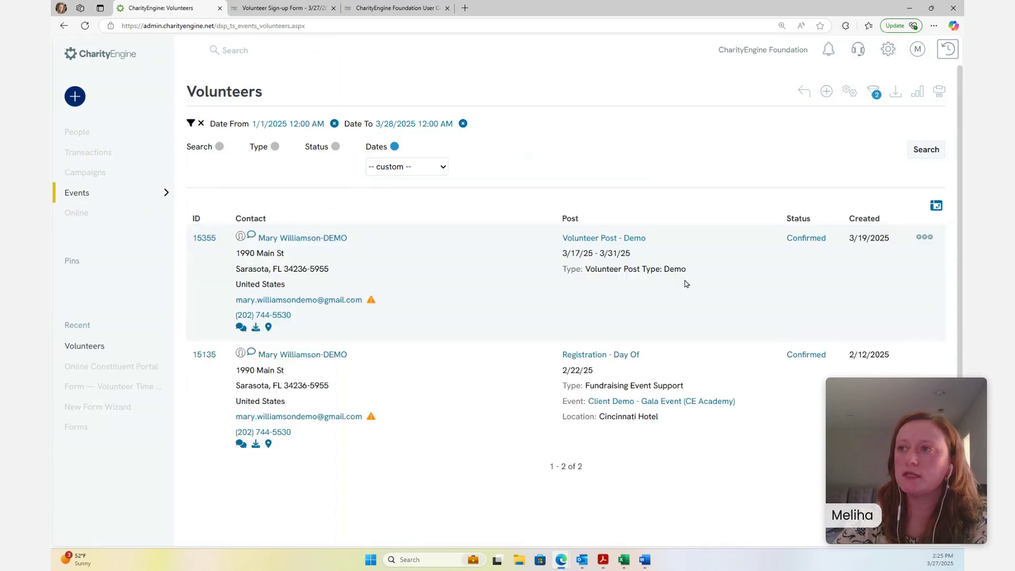
click(462, 123)
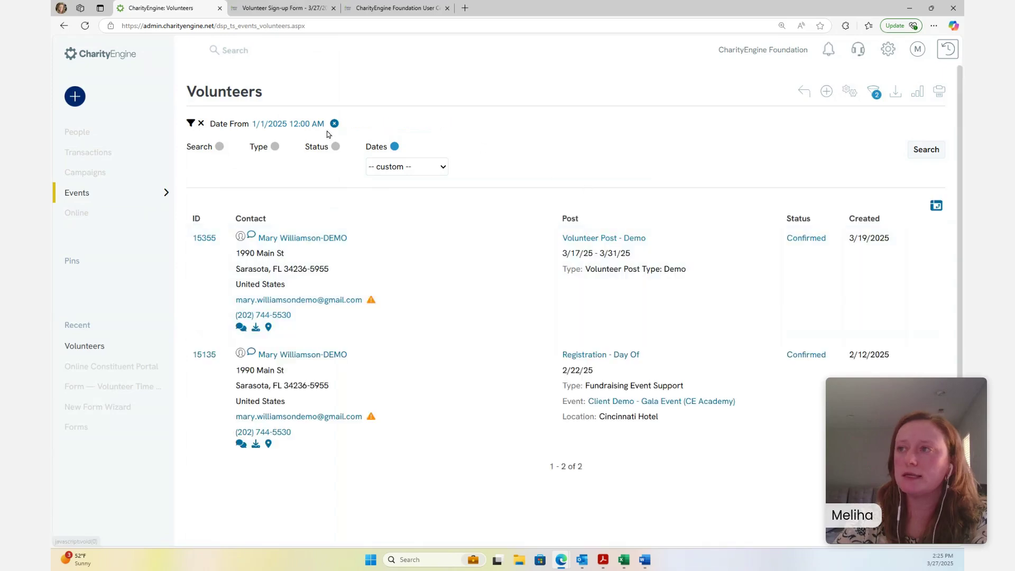
click(334, 123)
click(920, 127)
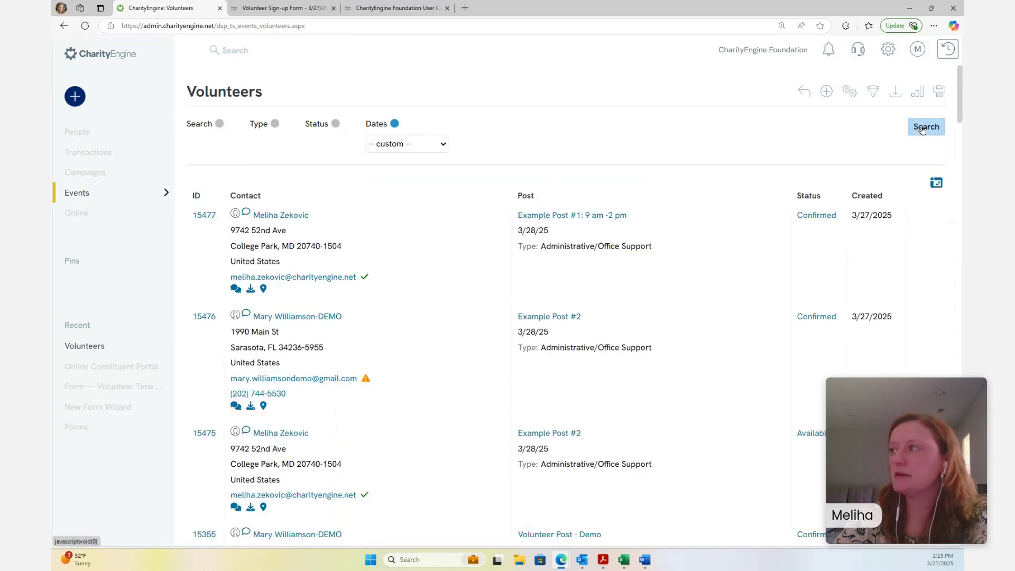
In Advanced Search, drop the date filters and filter by the Auction Managers post
click(336, 126)
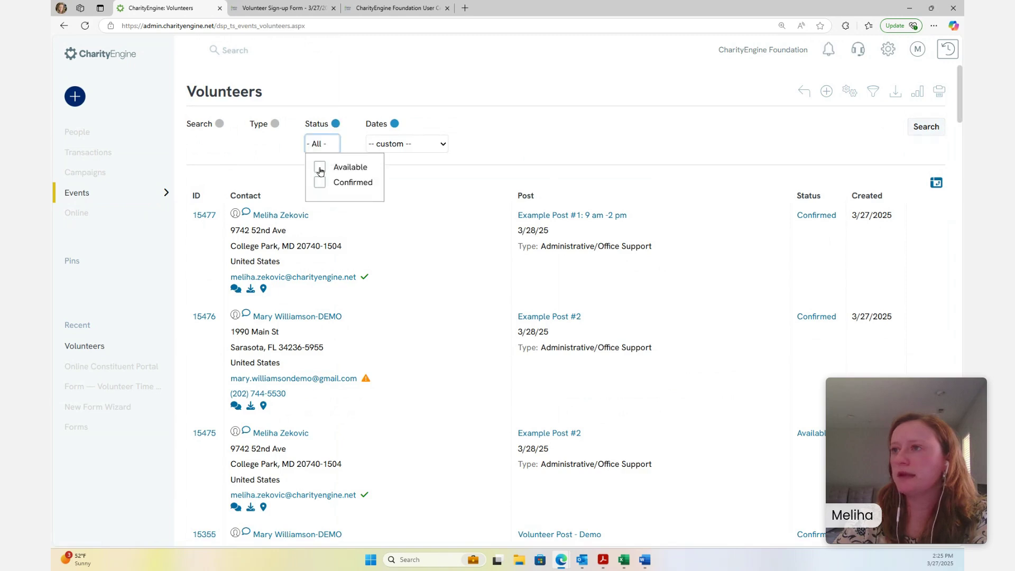
click(593, 116)
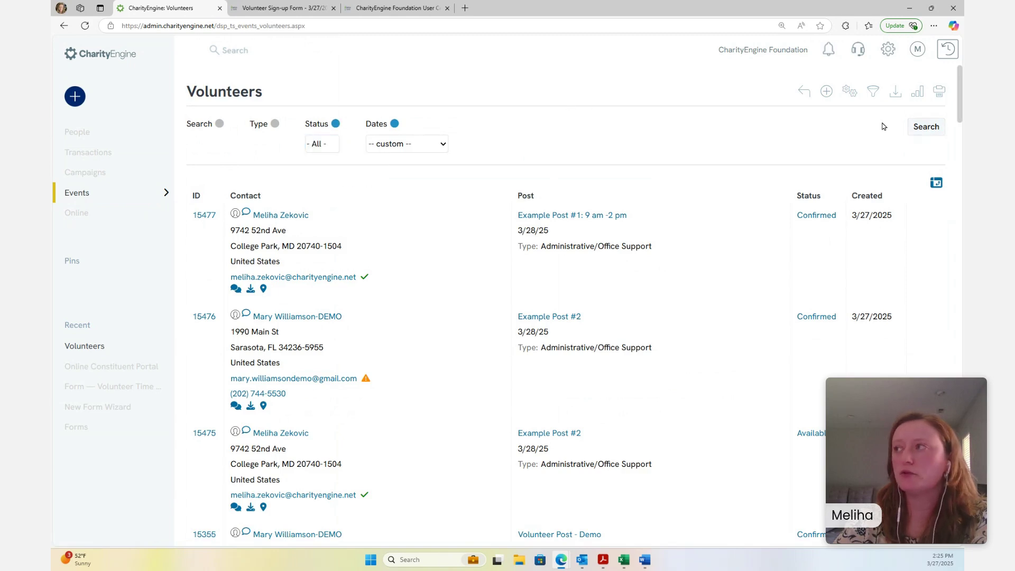
click(870, 101)
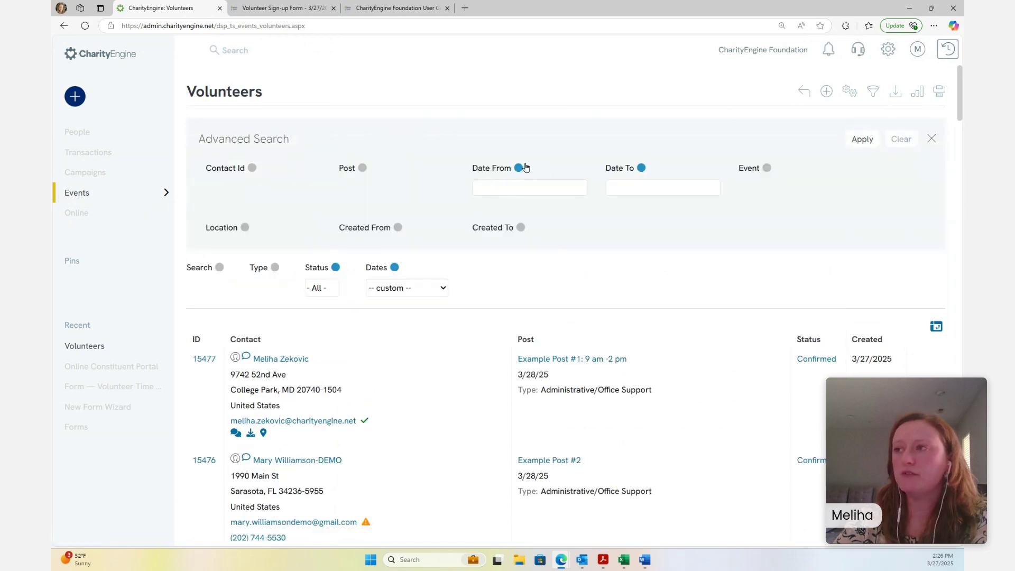
click(518, 167)
click(641, 168)
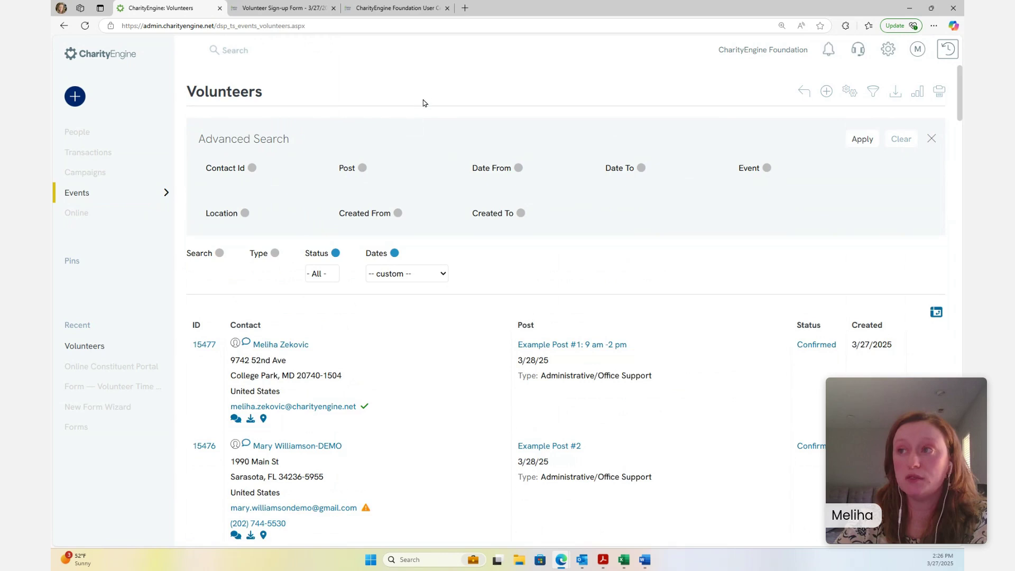
click(362, 168)
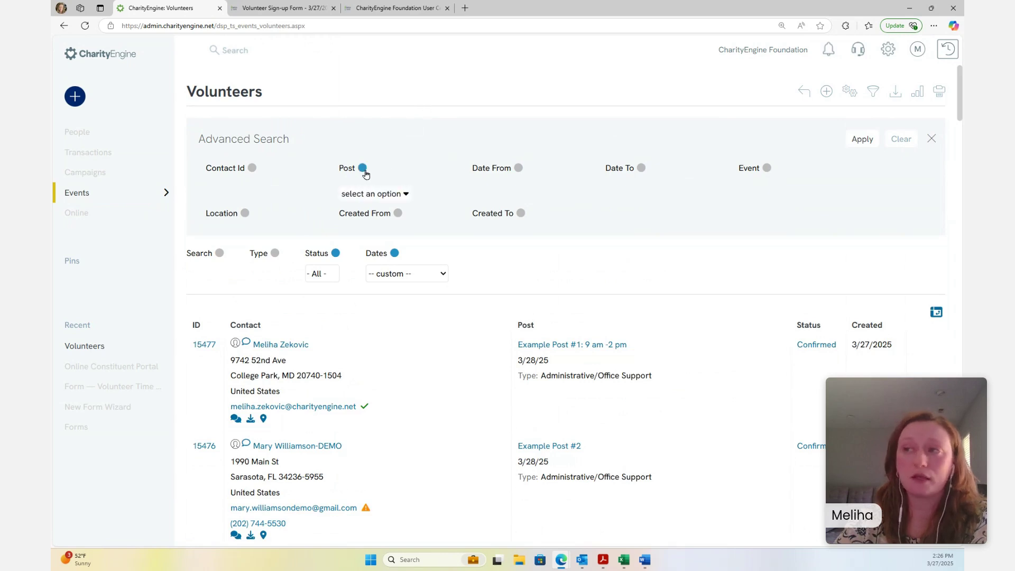
click(381, 193)
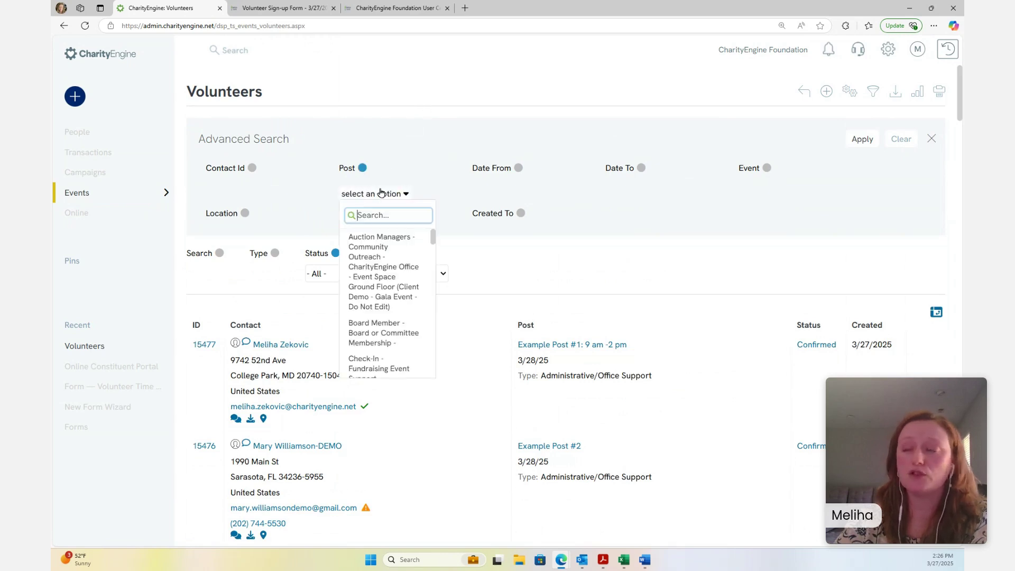
click(391, 249)
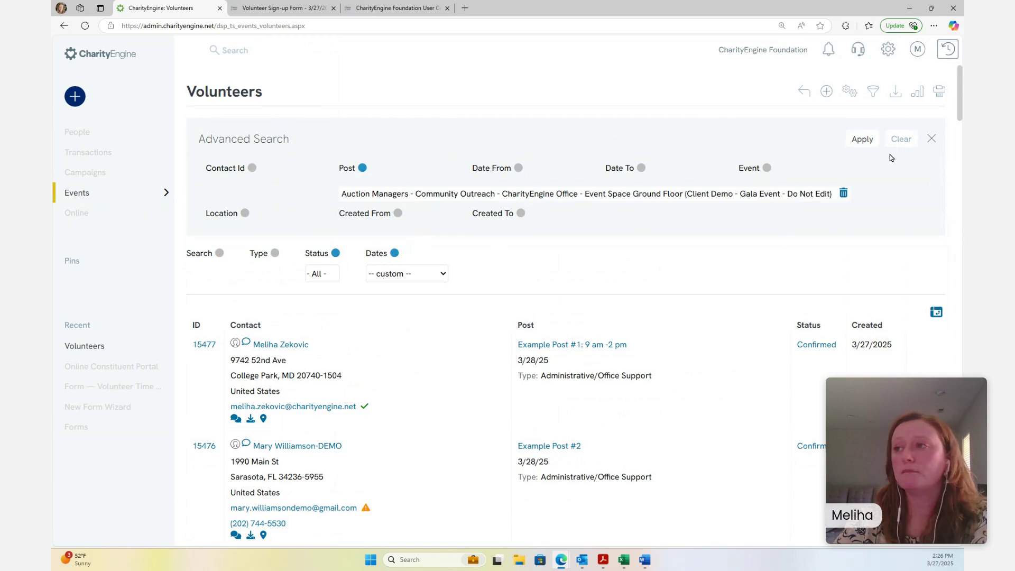
click(868, 142)
Review the three Auction Managers volunteers: one Confirmed and two Available
scroll(933, 201, down, 2)
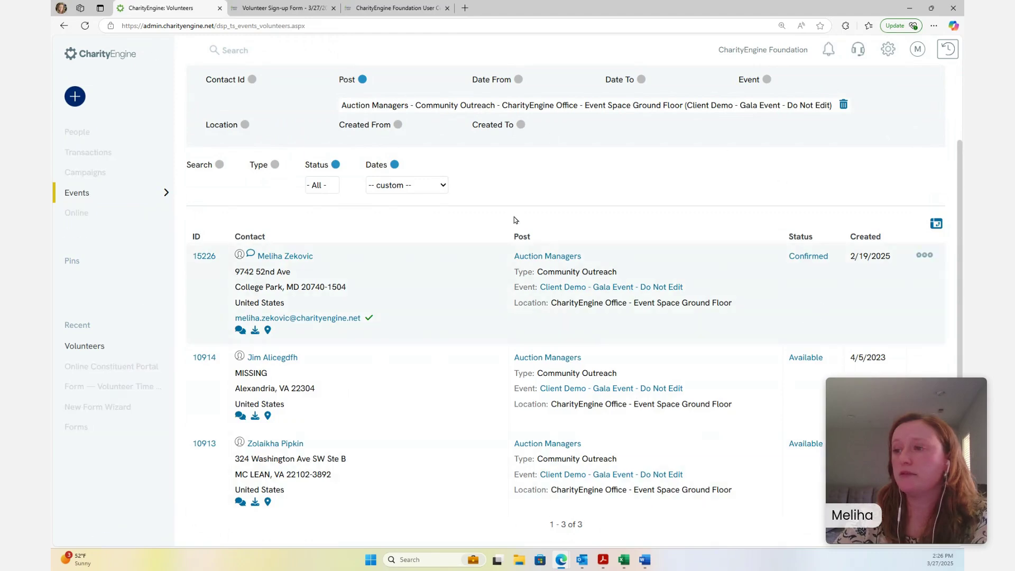
scroll(411, 209, up, 2)
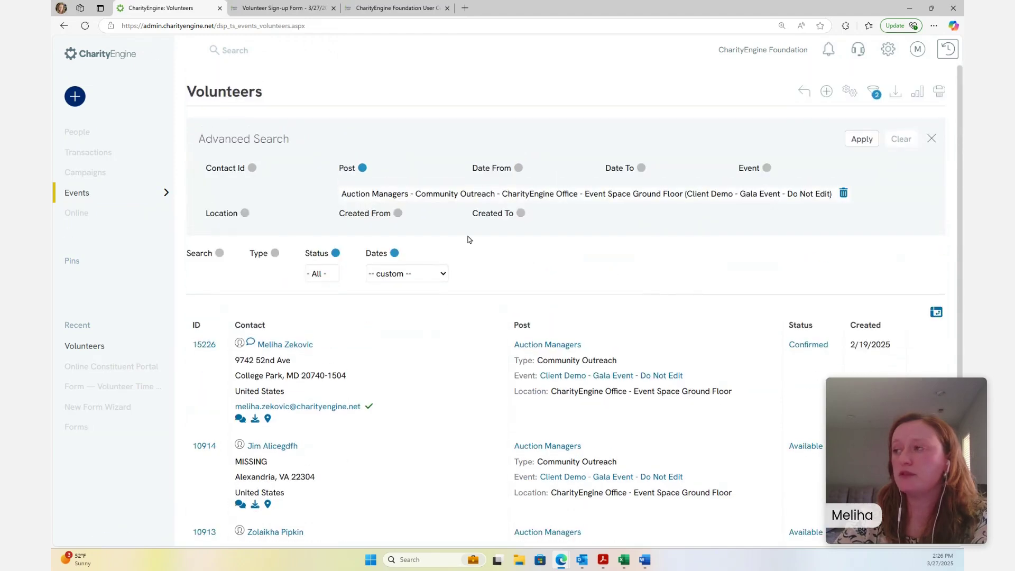
scroll(468, 240, down, 3)
scroll(547, 251, up, 3)
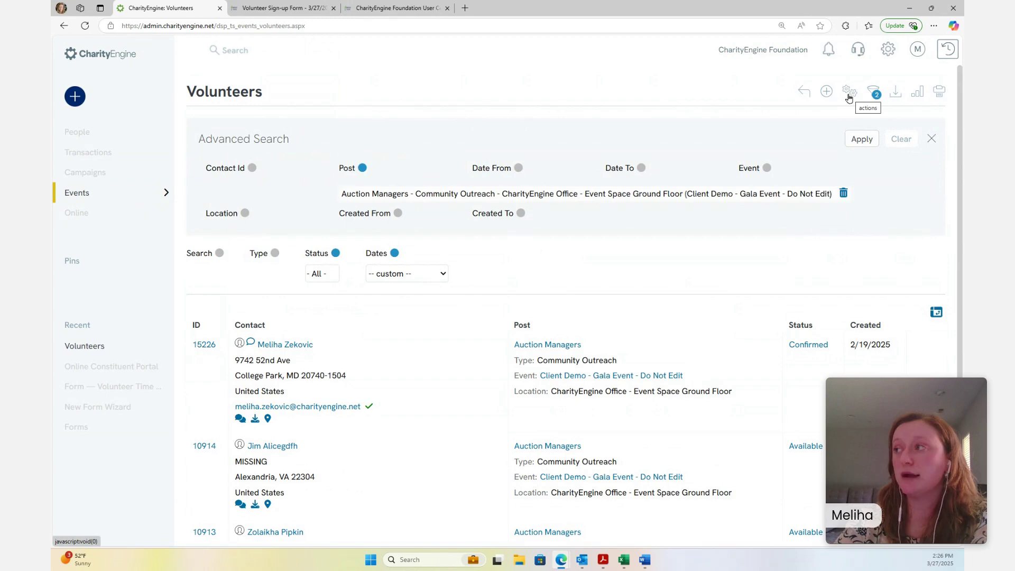
scroll(848, 100, down, 2)
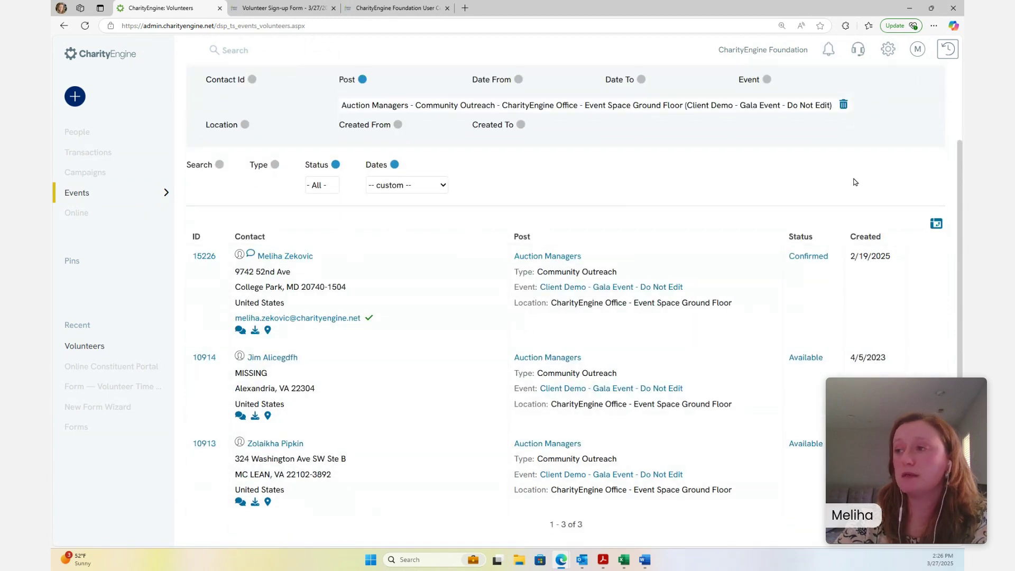
scroll(855, 182, up, 2)
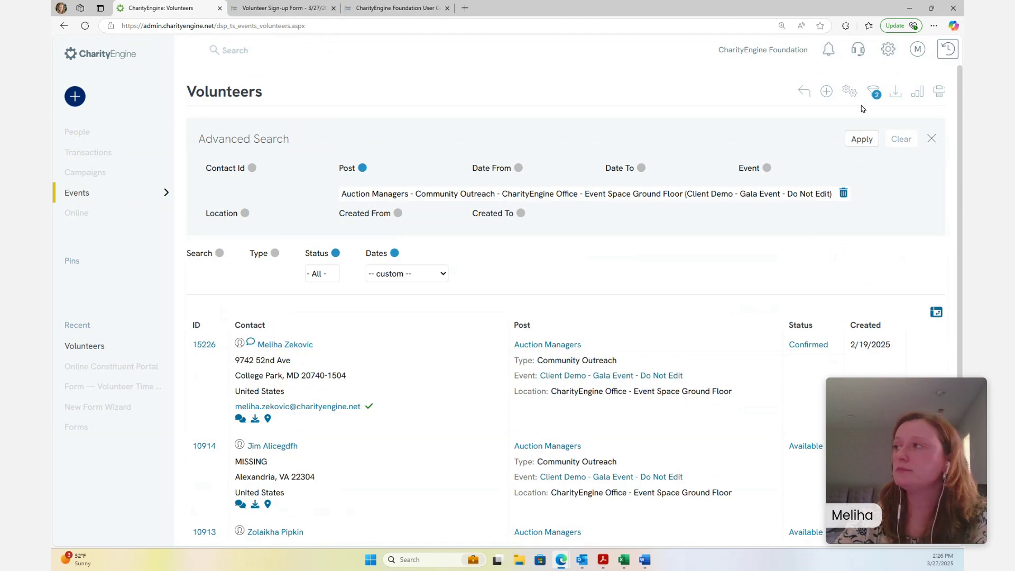
click(851, 97)
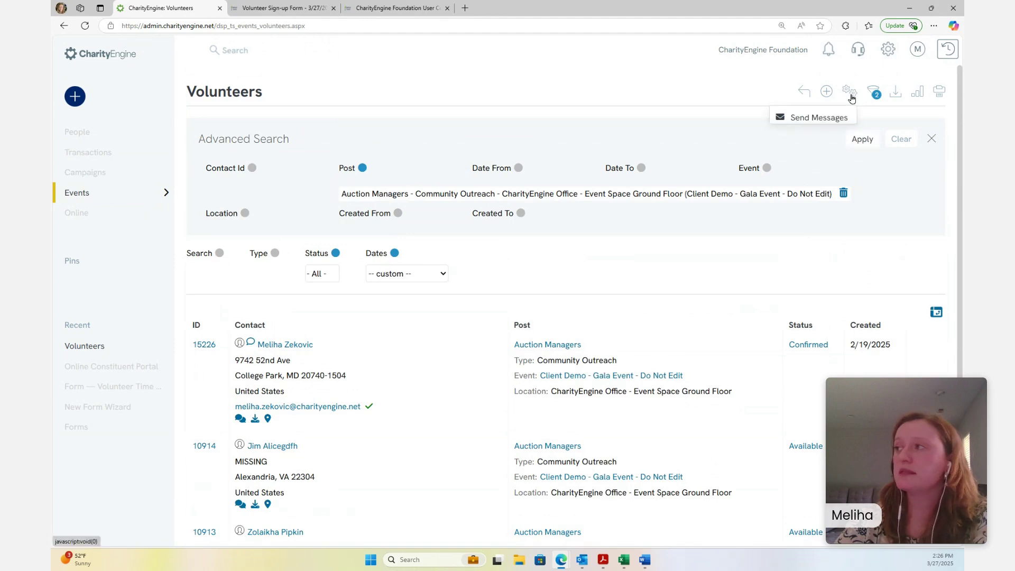
click(818, 119)
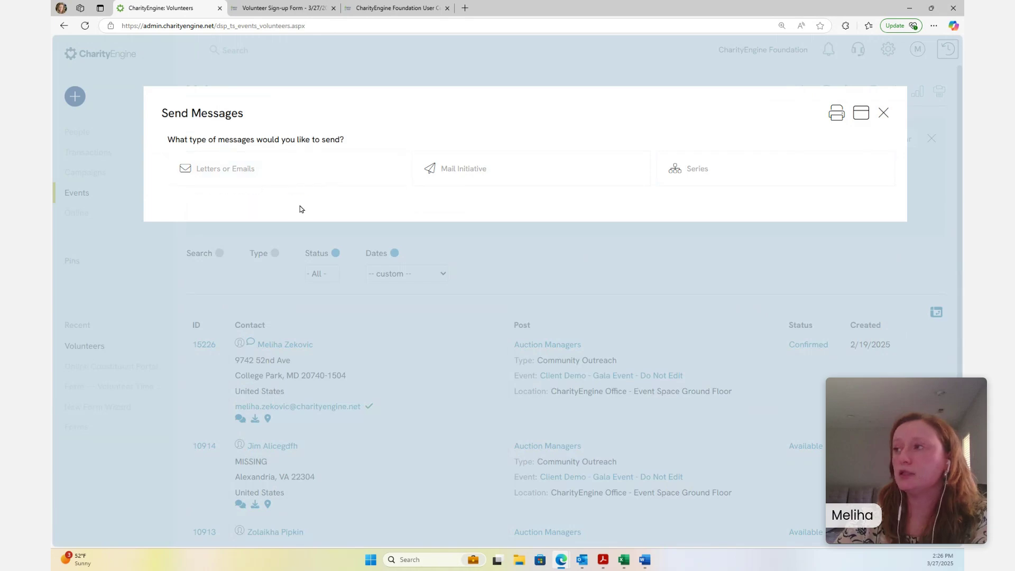
click(884, 114)
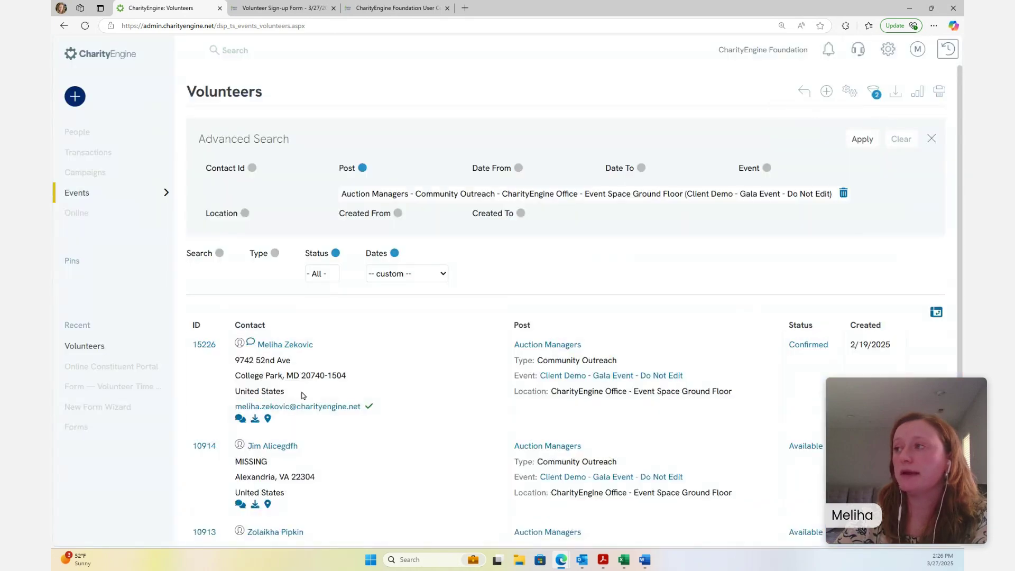
scroll(302, 395, down, 2)
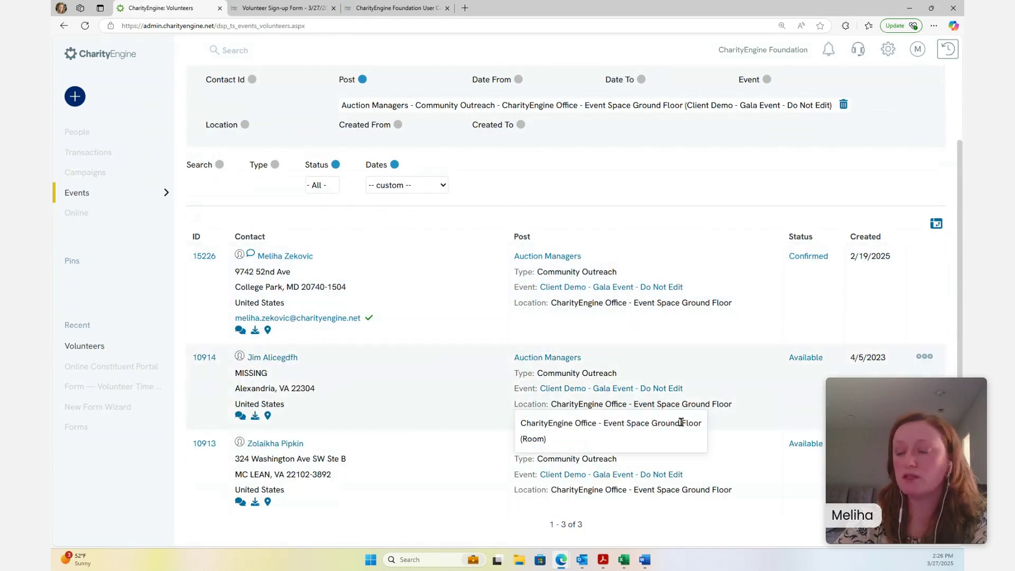
scroll(681, 423, up, 2)
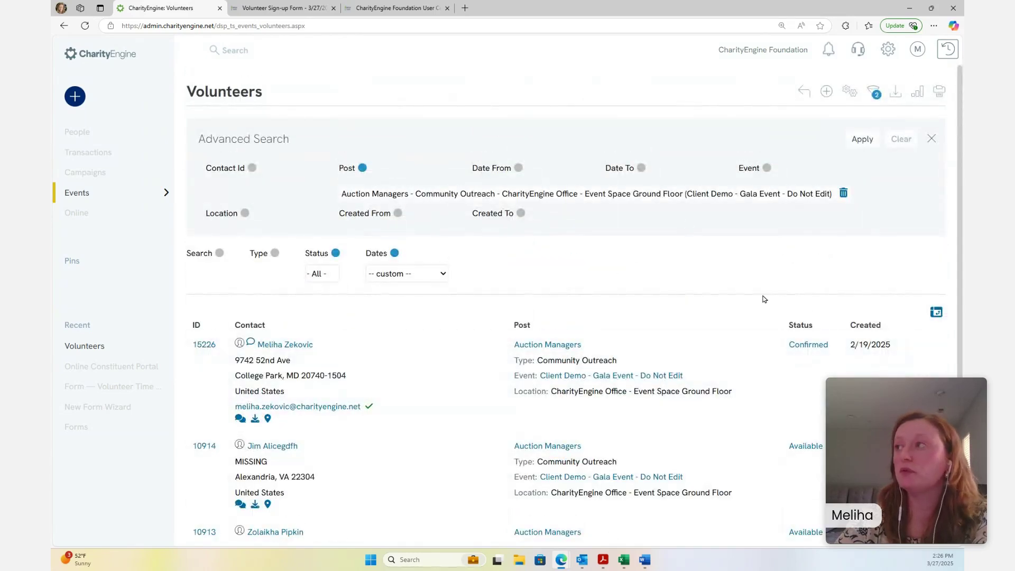
scroll(817, 238, down, 2)
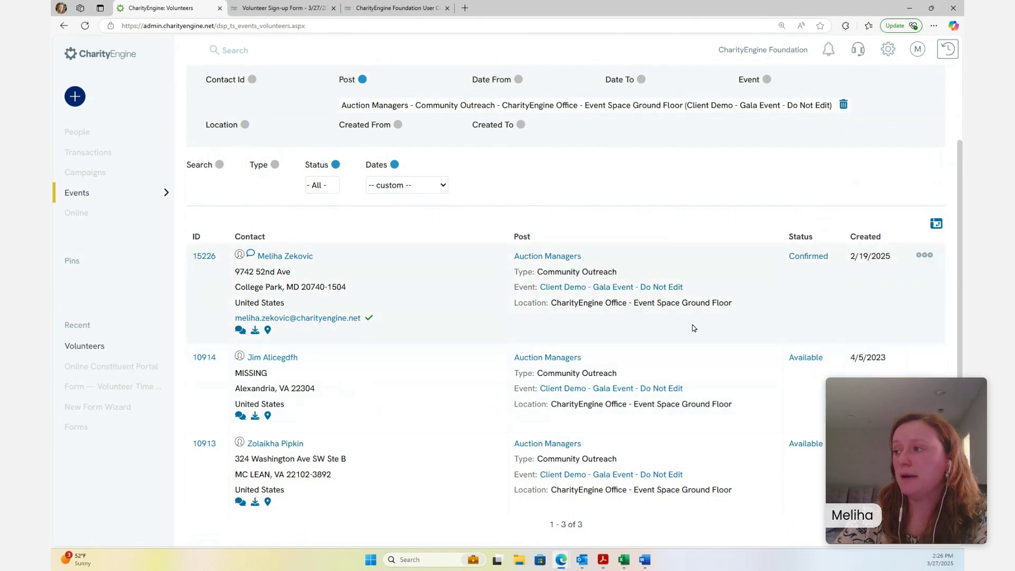
click(807, 358)
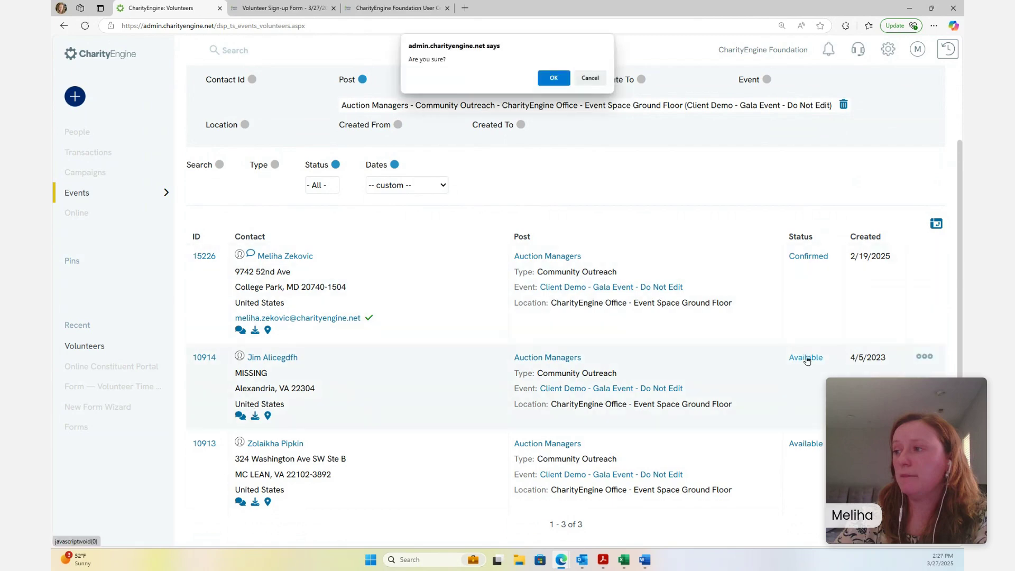
click(553, 78)
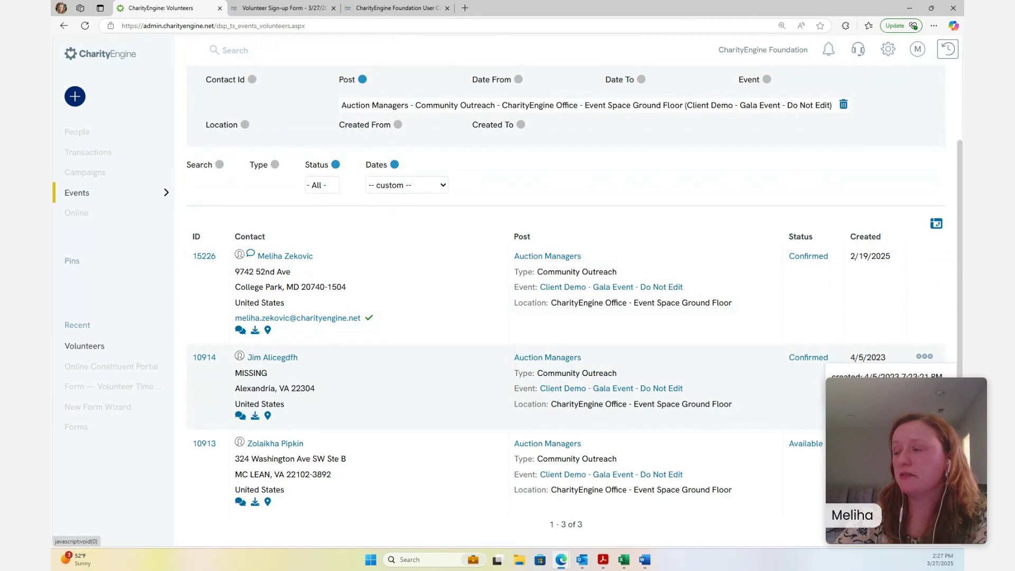
scroll(820, 379, up, 2)
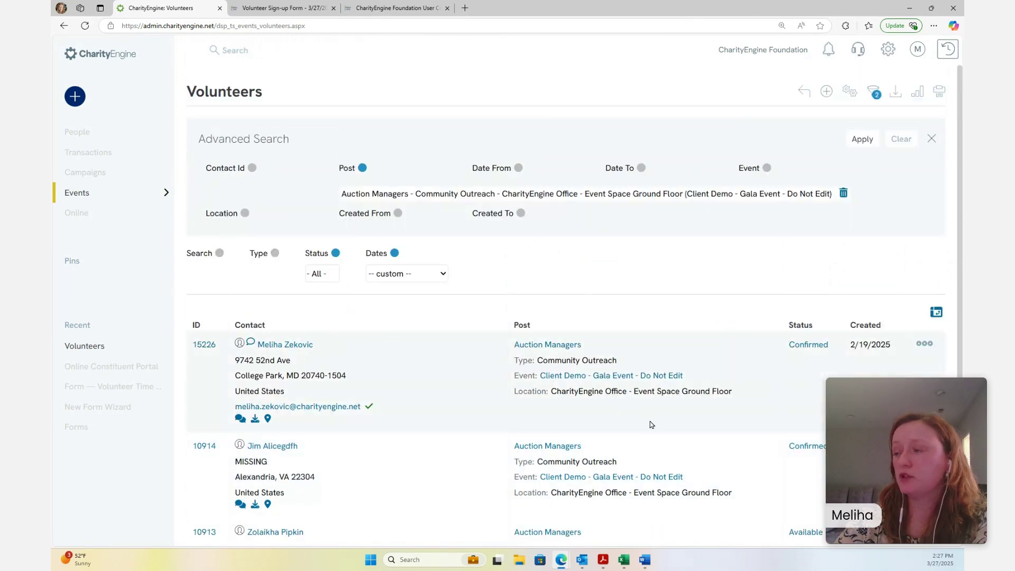
mouse_move(121, 355)
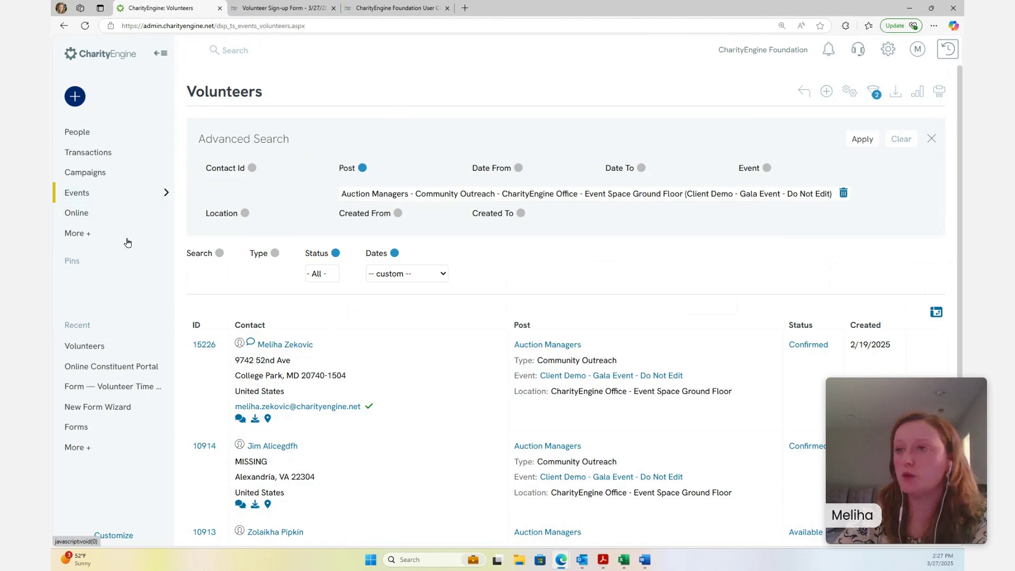
Navigate through More + > People > Projects & Time to the Track Time page
click(85, 235)
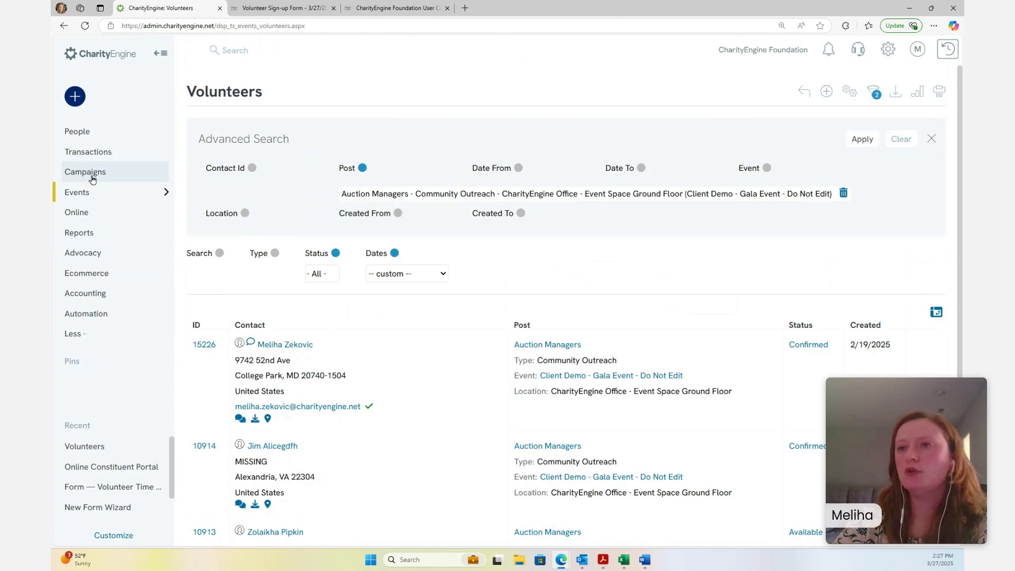
click(89, 134)
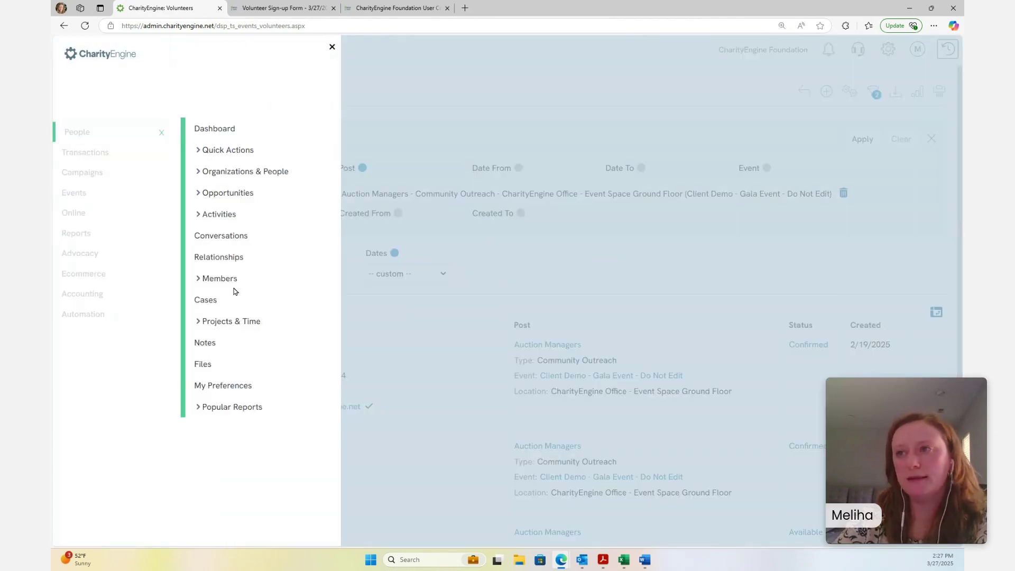
click(229, 321)
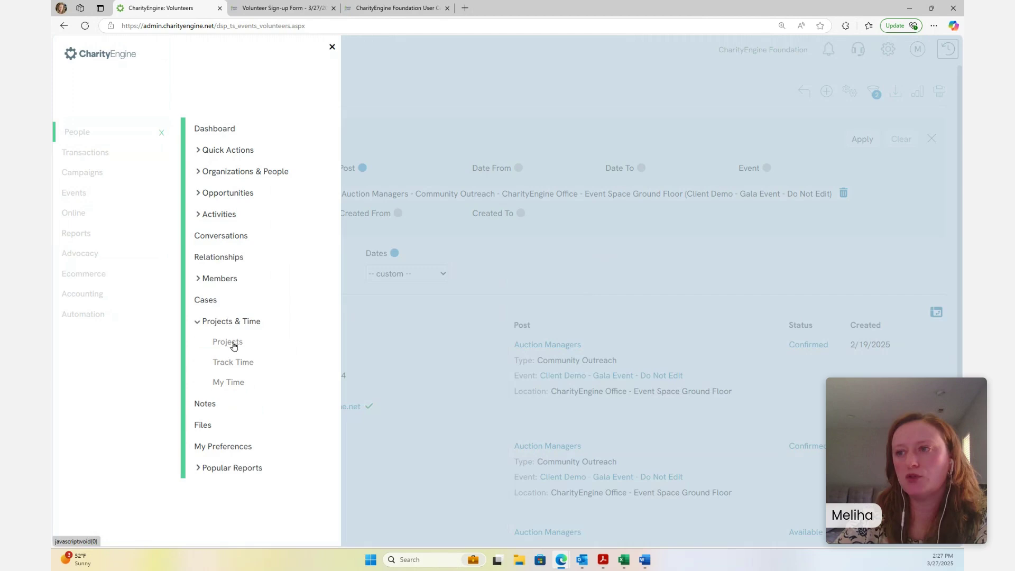
click(234, 363)
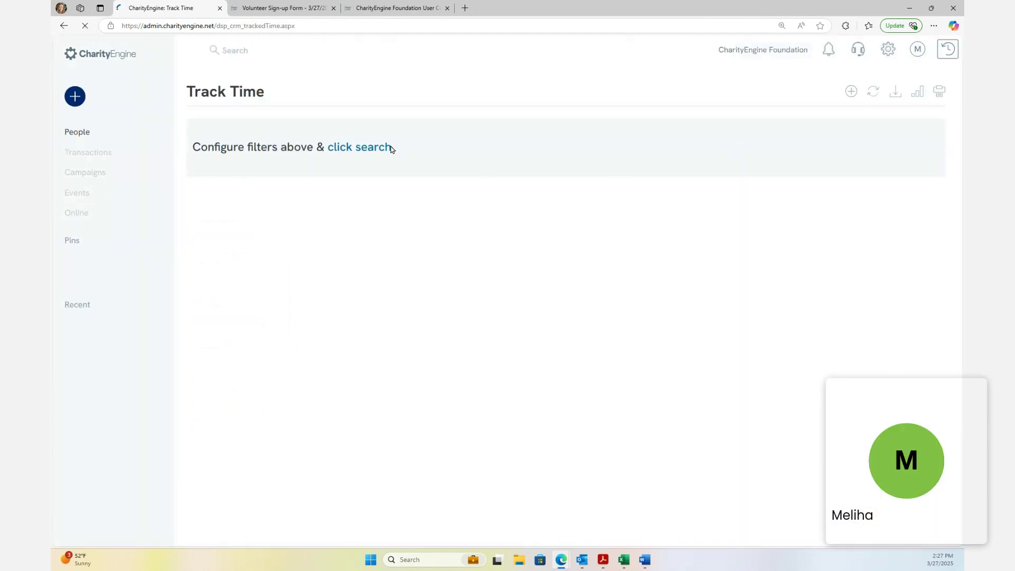
Load all tracked time entries, toggle the Type filter off, and open Advanced Search
click(370, 199)
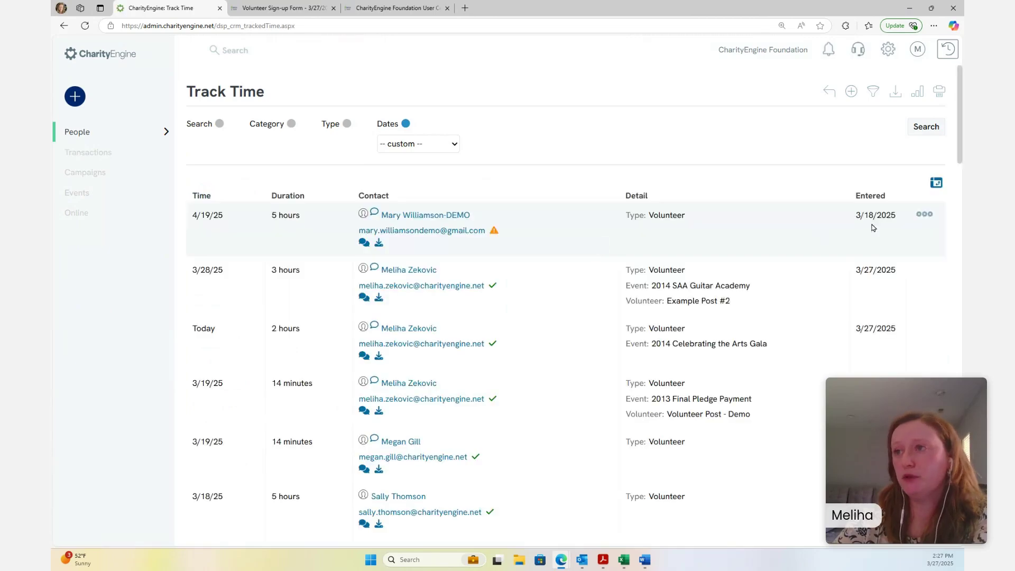
scroll(954, 169, down, 3)
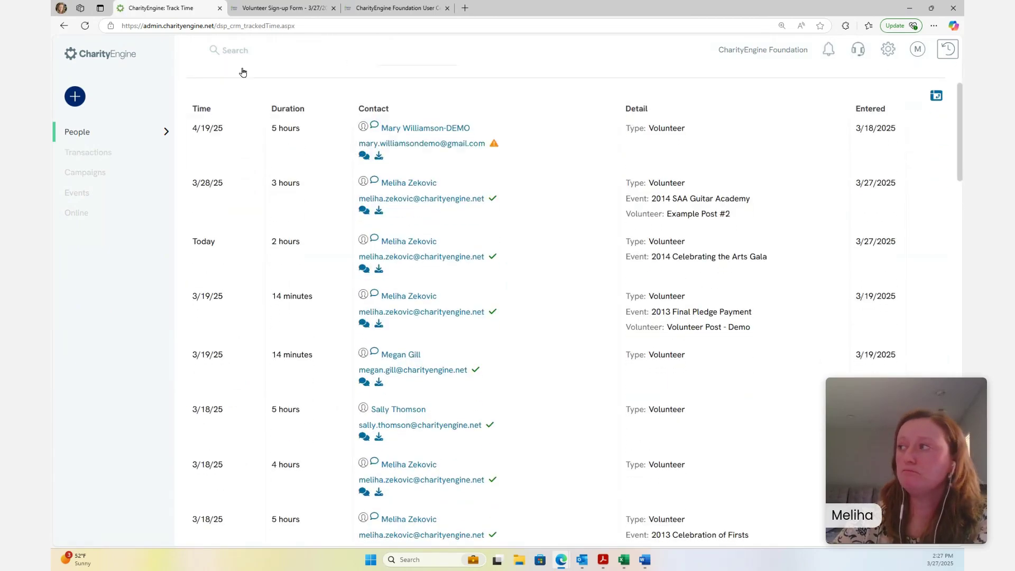
drag(961, 117, 961, 79)
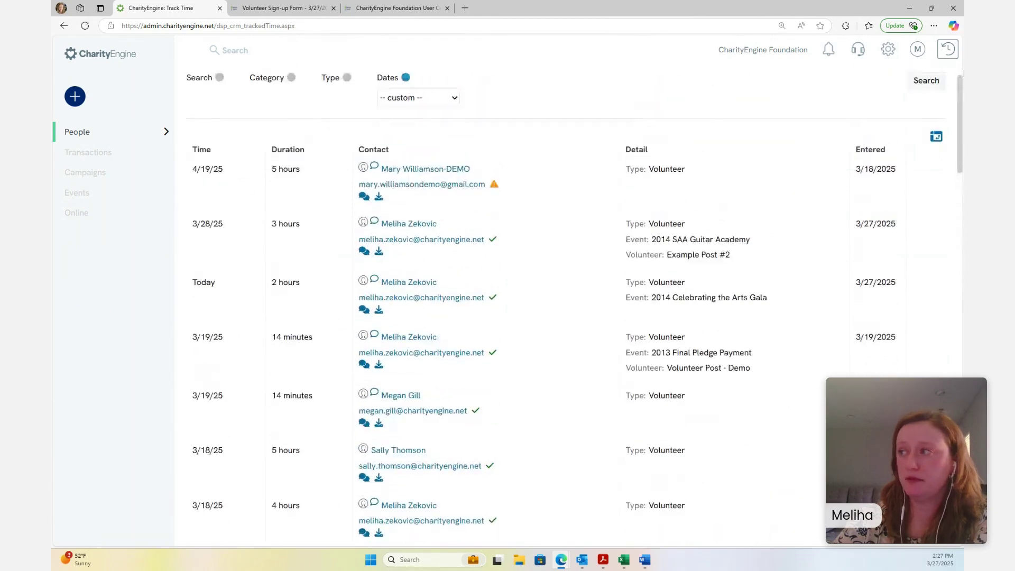
click(347, 124)
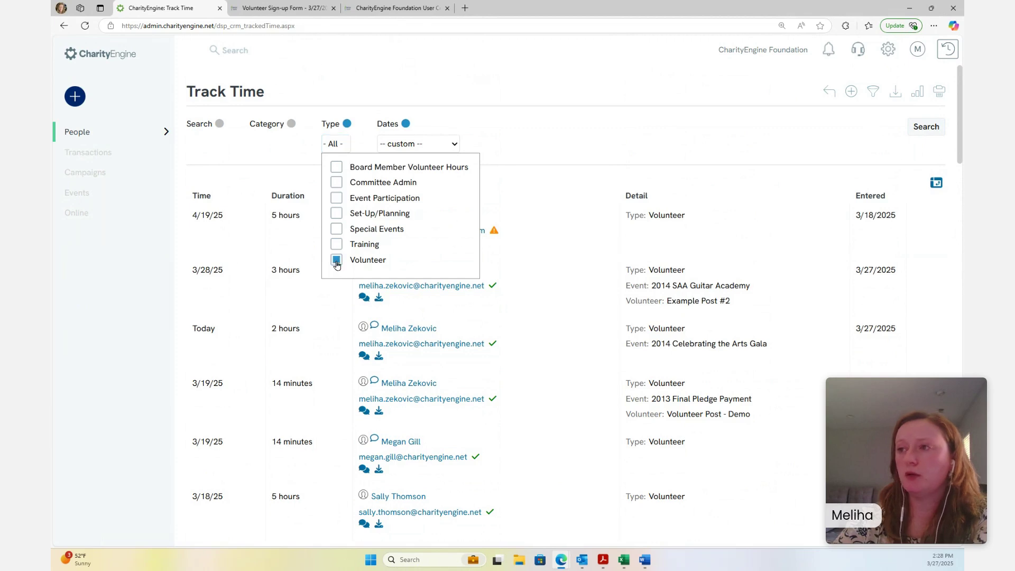
click(347, 124)
click(874, 93)
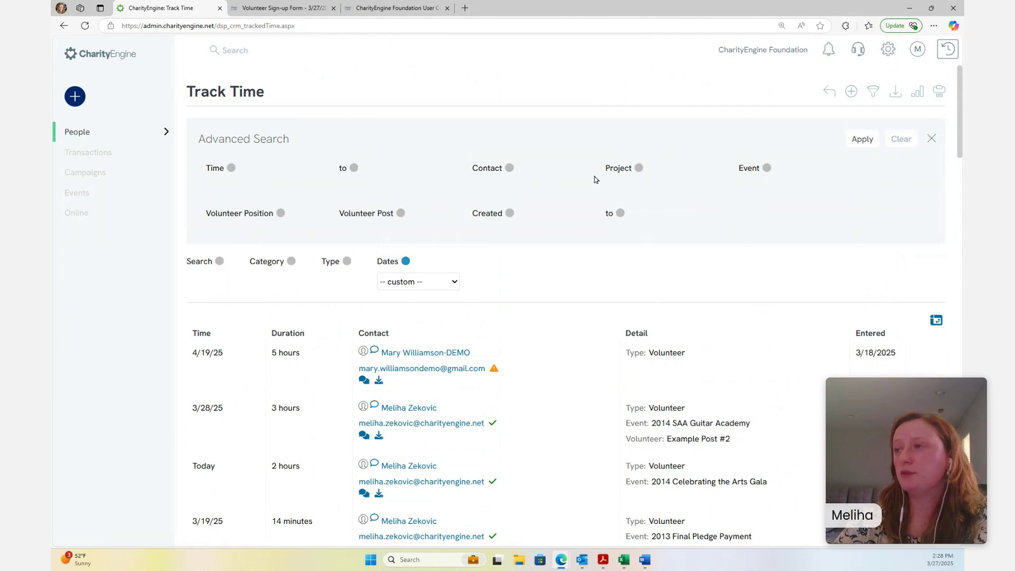
Filter tracked time from 3/1/2025 to 3/31/2025, leaving 7 entries
click(232, 168)
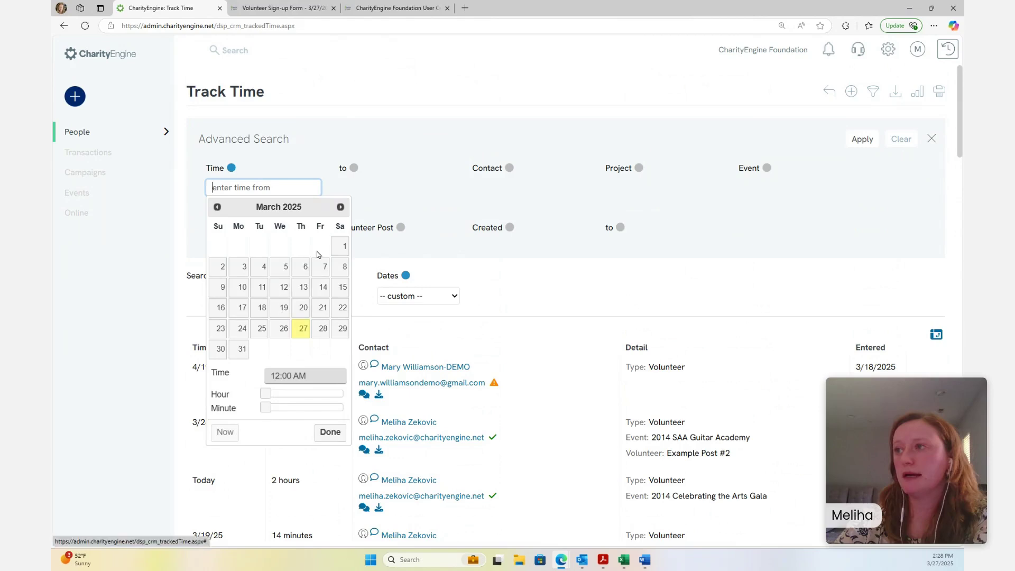
click(341, 247)
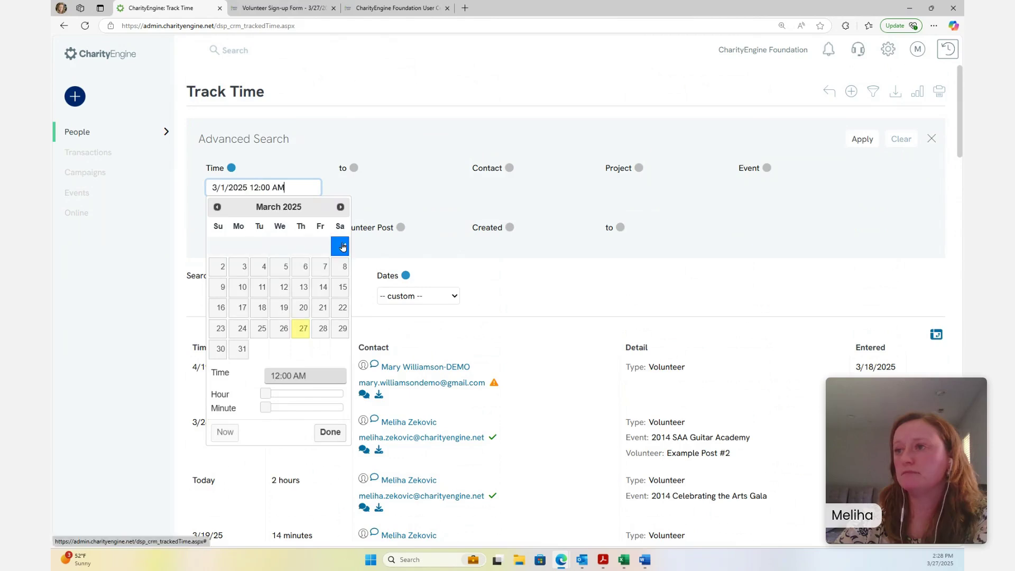
click(354, 168)
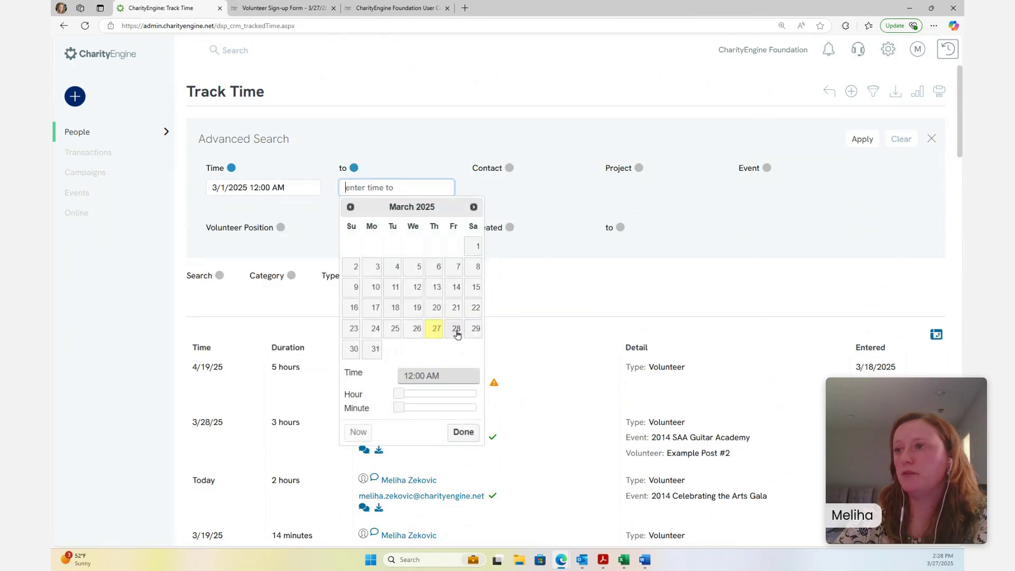
click(378, 354)
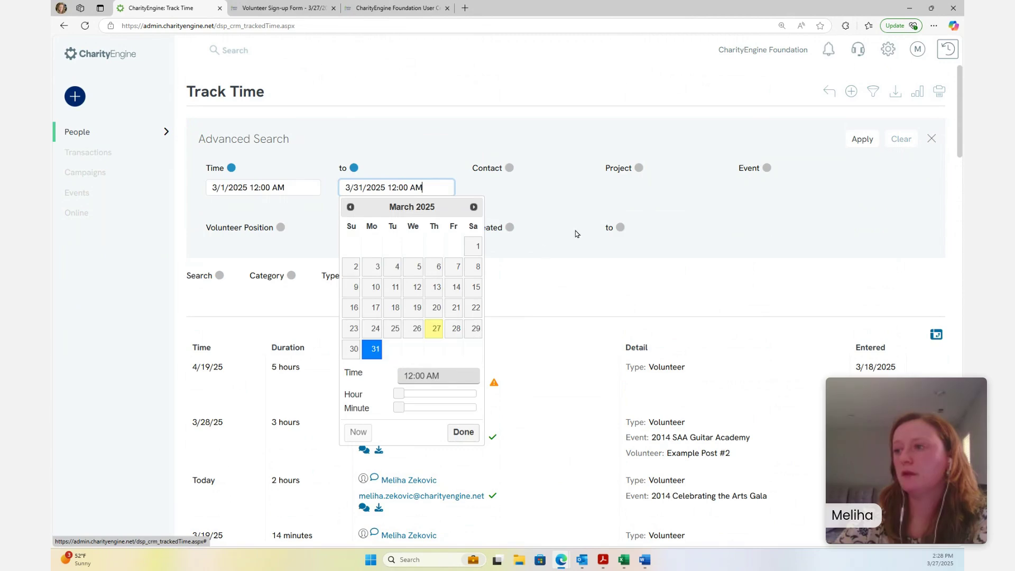
click(868, 140)
scroll(947, 228, down, 5)
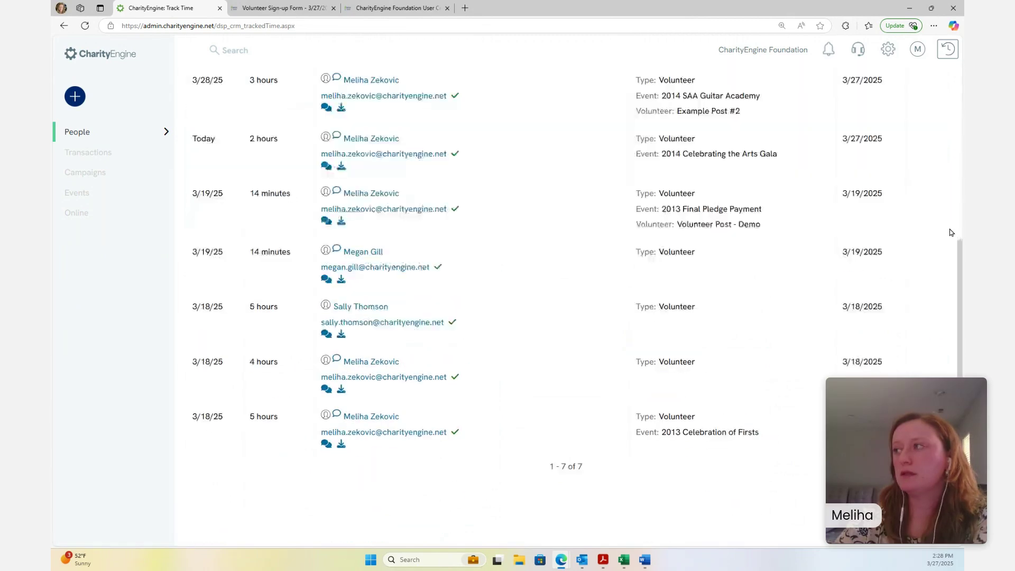
scroll(950, 231, up, 5)
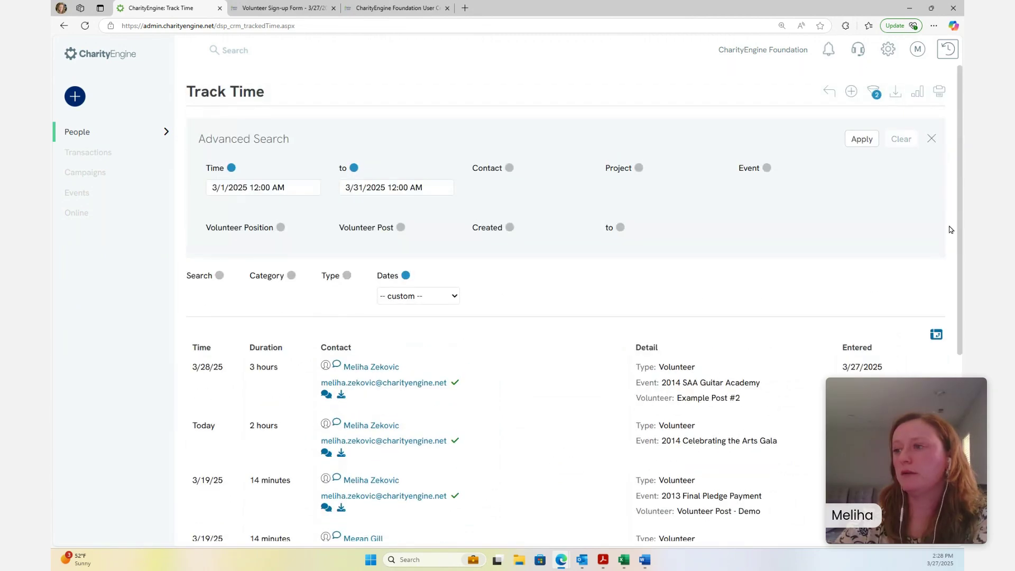
click(918, 93)
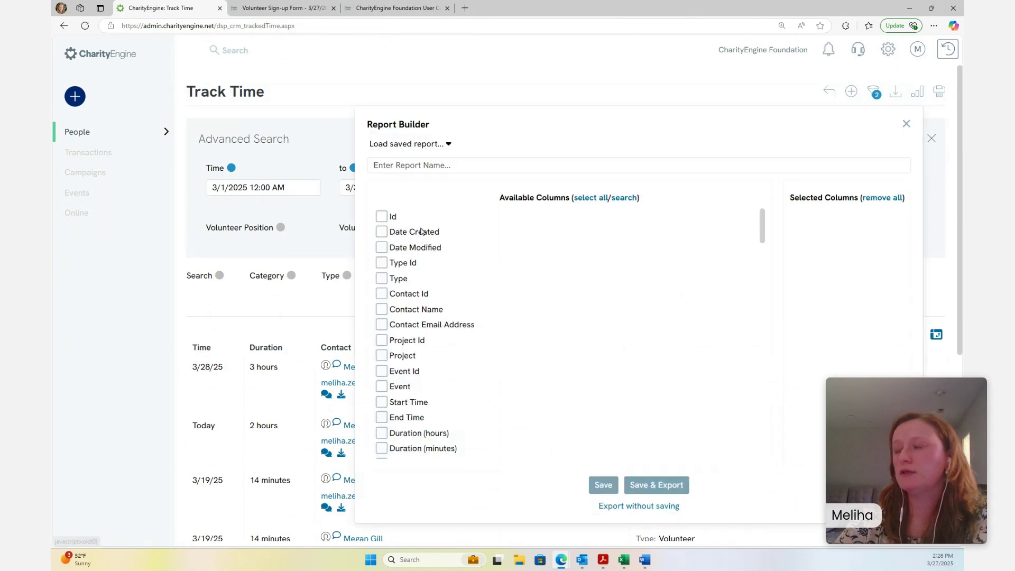
scroll(434, 272, down, 3)
scroll(435, 274, up, 3)
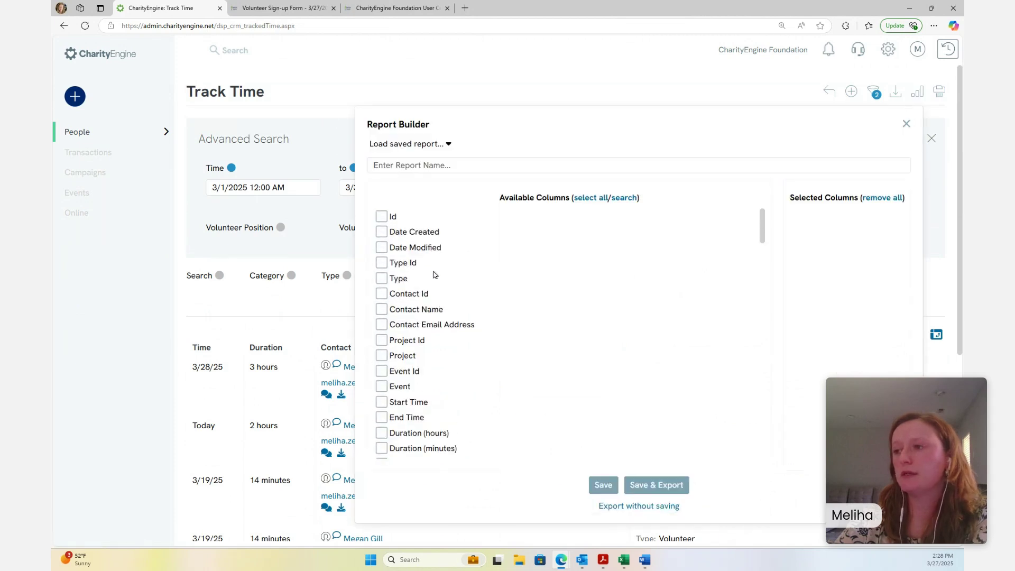
click(906, 123)
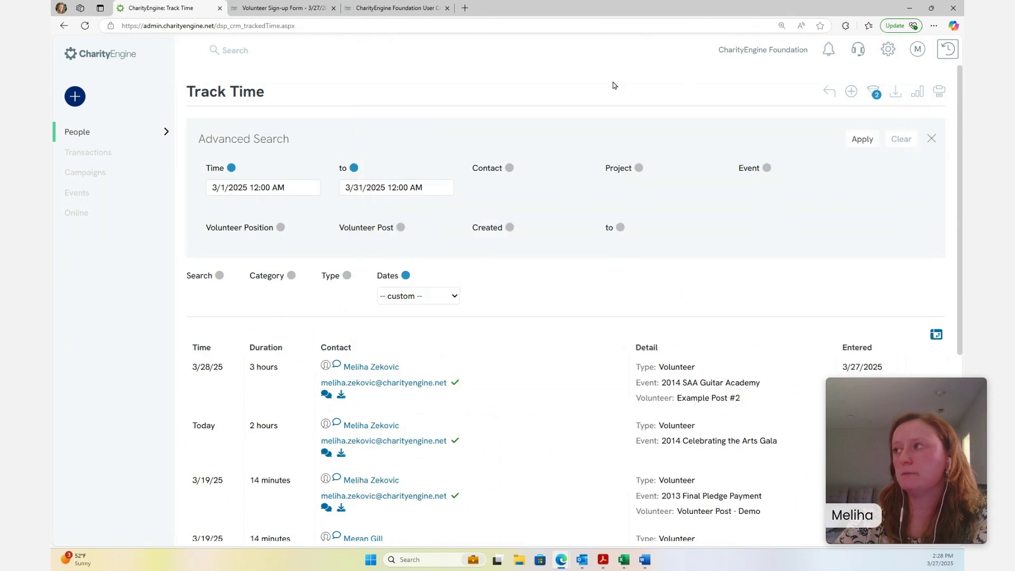
Return to the Foundation Dashboard showing 795 constituents, 3,757 gifts and a $357 average gift
click(112, 57)
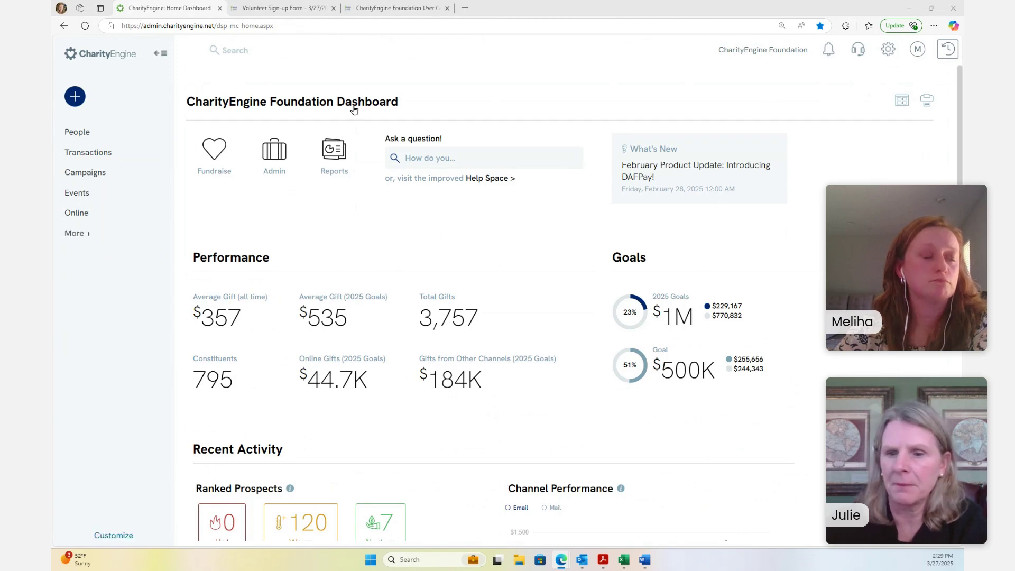
mouse_move(109, 101)
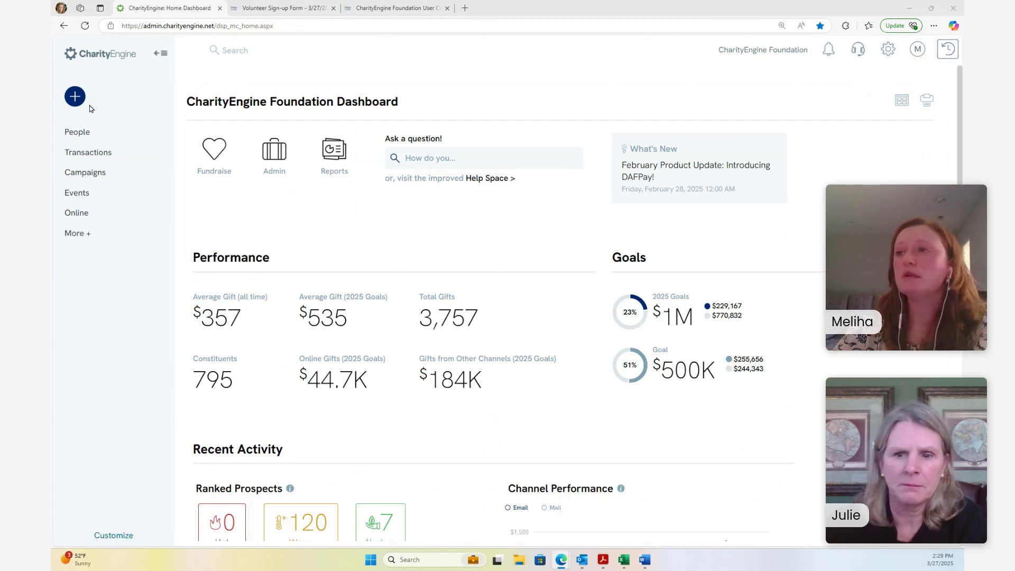
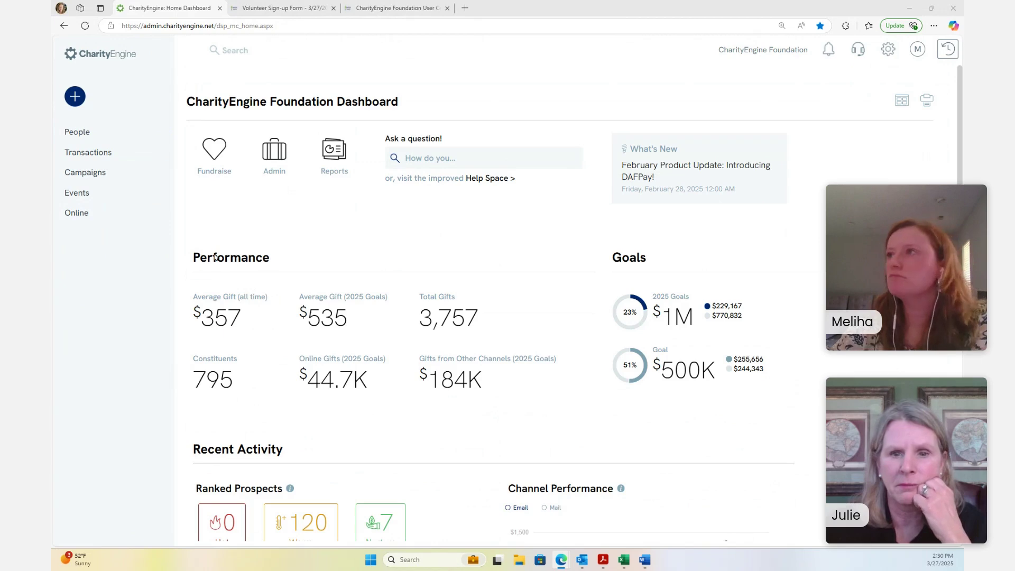
Glance at the volunteer sign-up and Manage Time tabs, then return to the admin dashboard
click(294, 6)
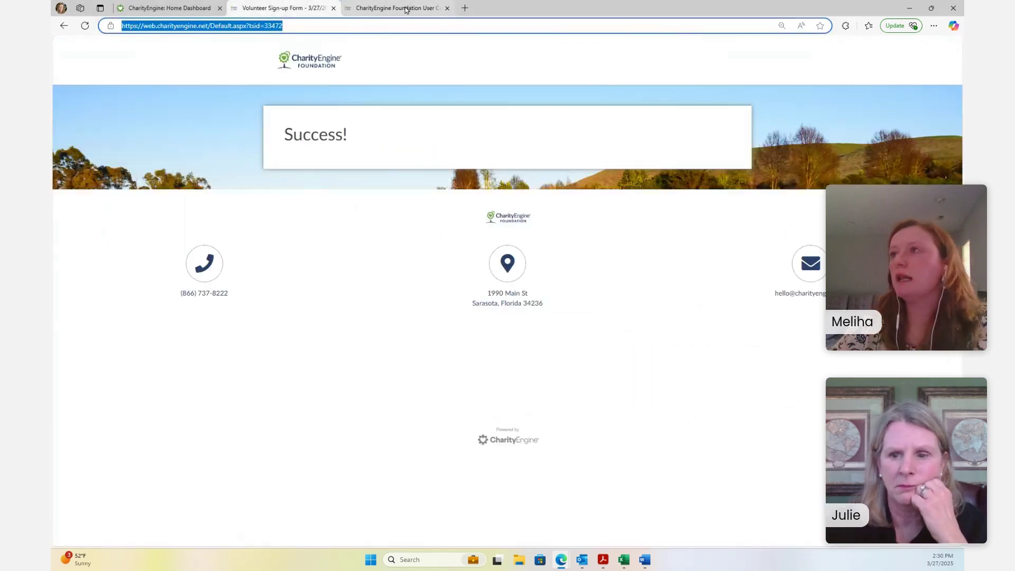
click(396, 8)
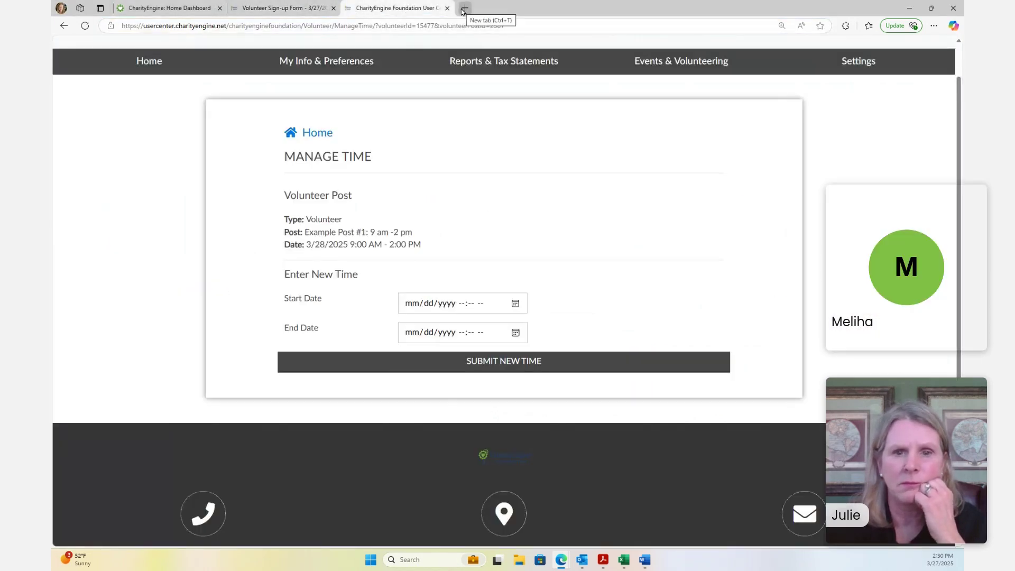
click(175, 6)
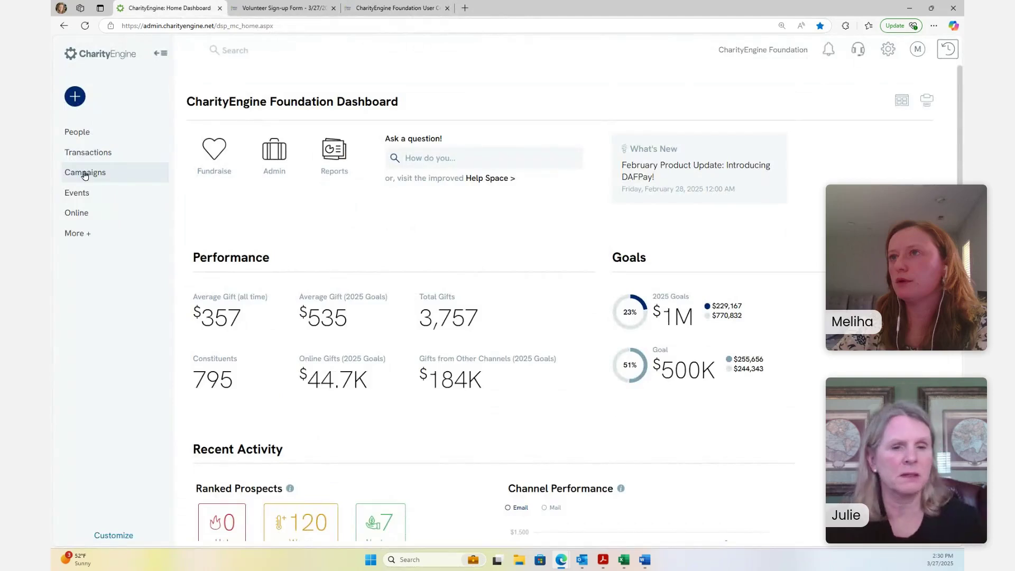
Open the Online > Constituent Portal > Configure settings
click(90, 173)
click(81, 235)
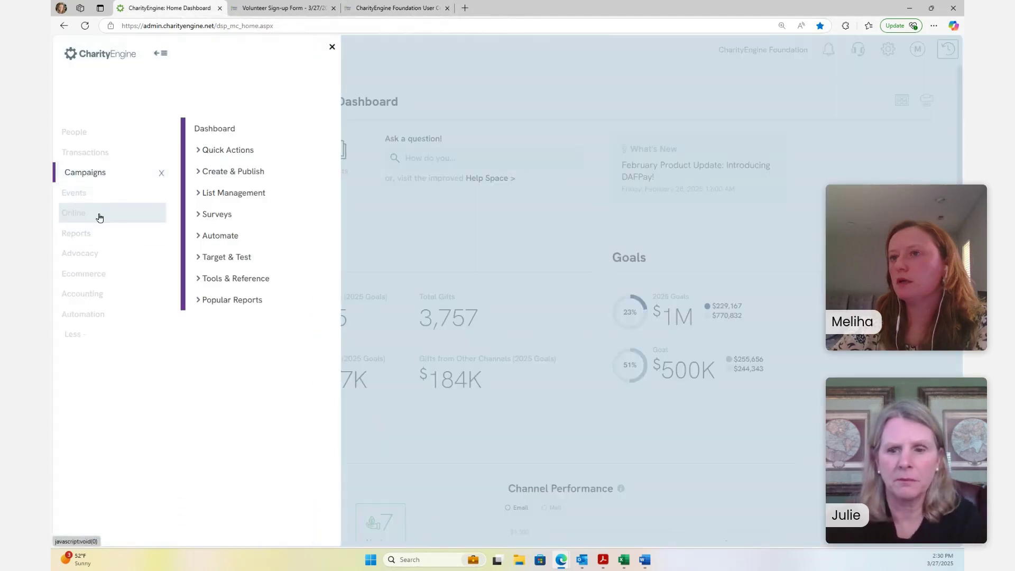
click(93, 219)
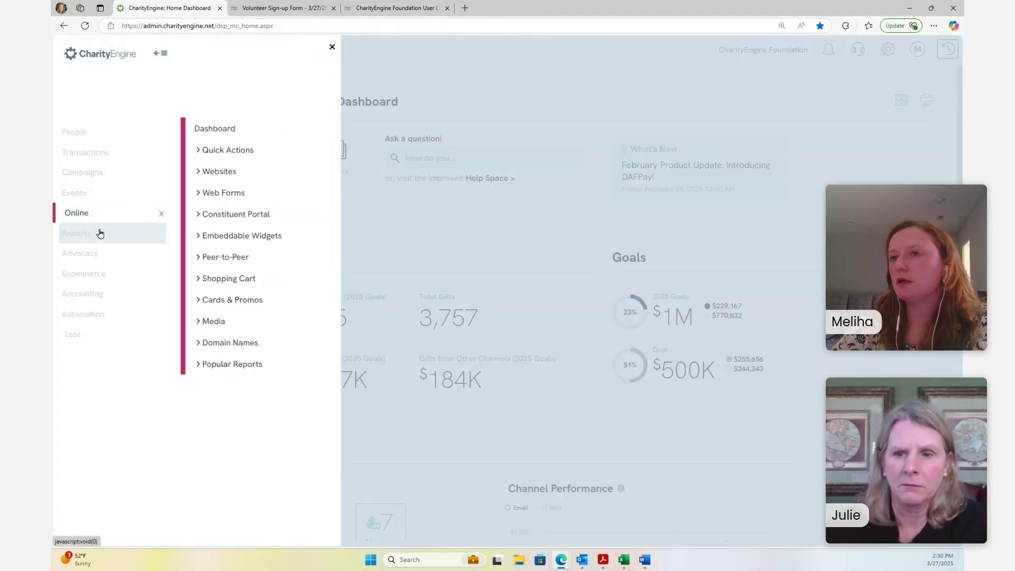
click(263, 213)
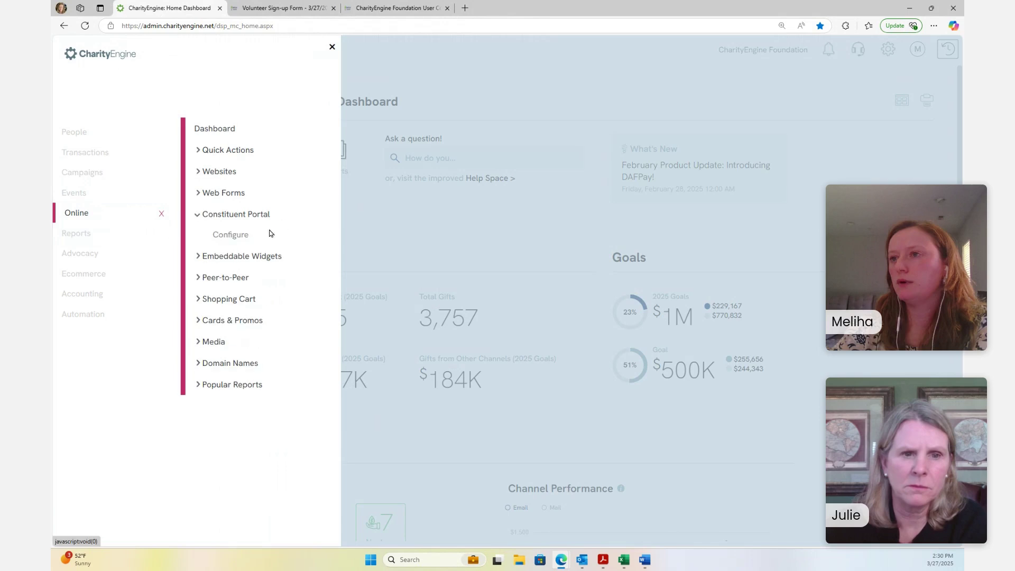
click(248, 235)
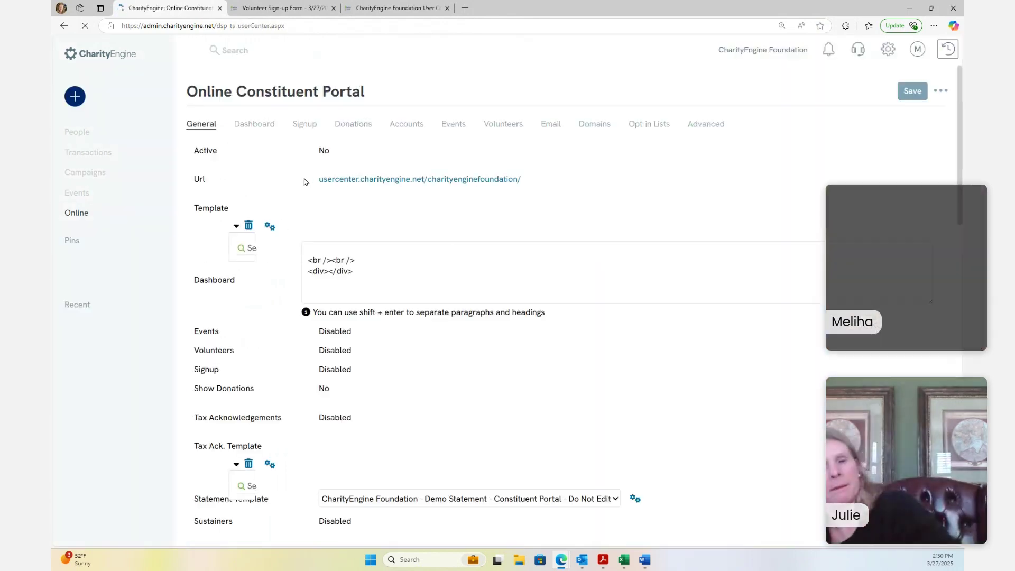
Select the full usercenter portal URL on the General tab and open a new browser tab
drag(373, 214, 194, 212)
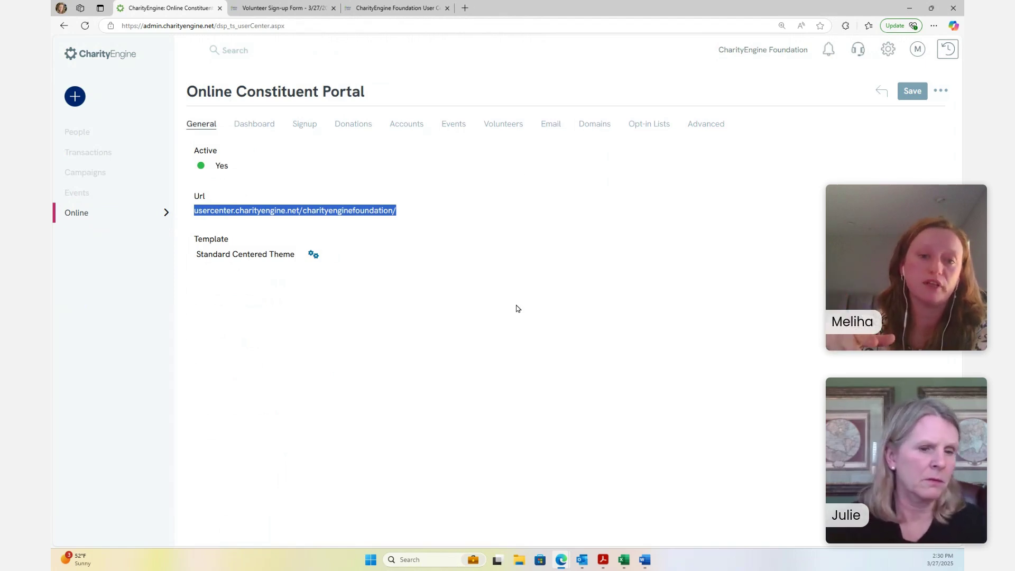
click(415, 216)
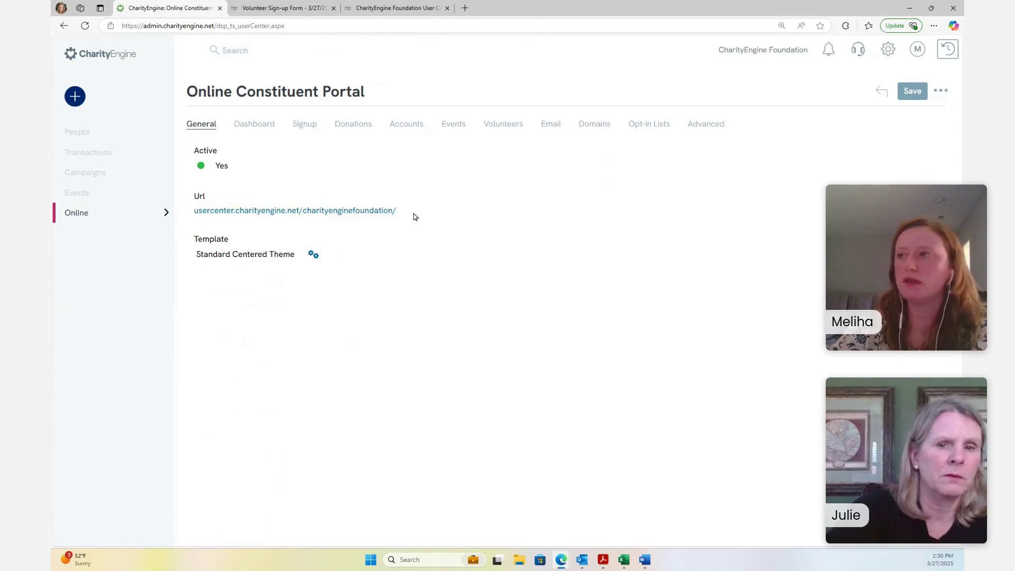
drag(415, 217, 194, 209)
key(ctrl+c)
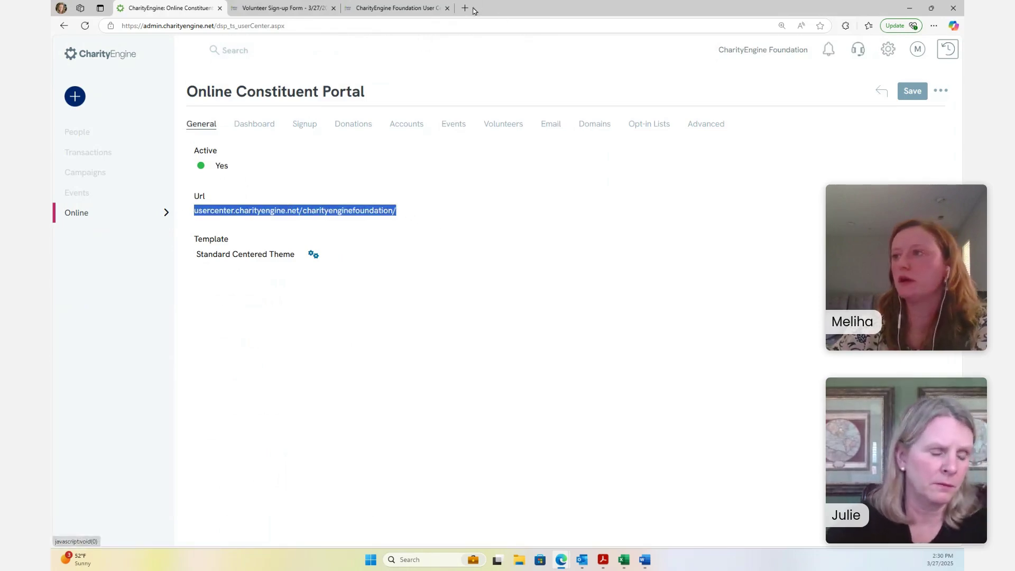
click(472, 9)
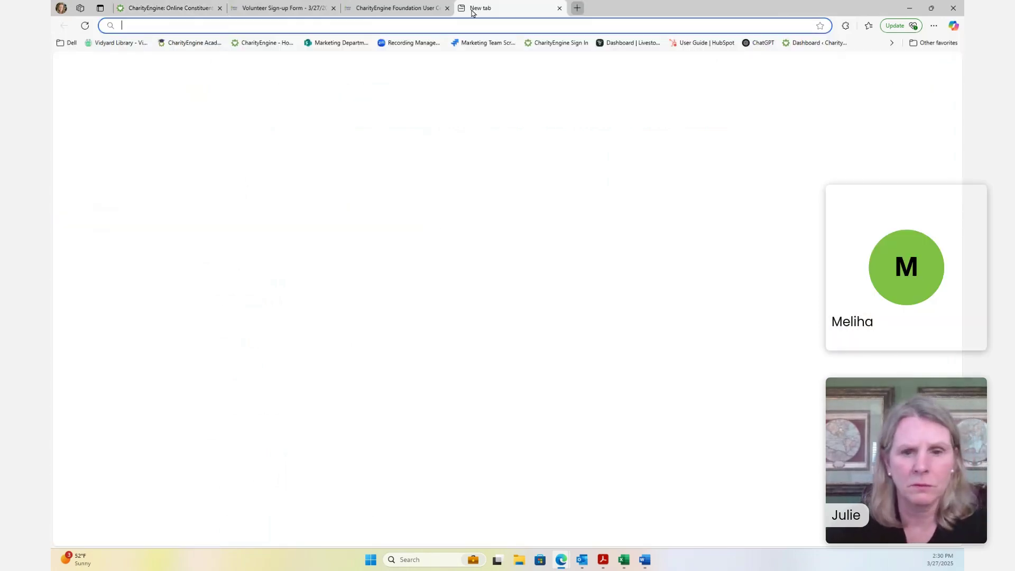
Load the pasted portal URL, log out of the portal account, and return to the admin settings tab
key(ctrl+v)
key(Return)
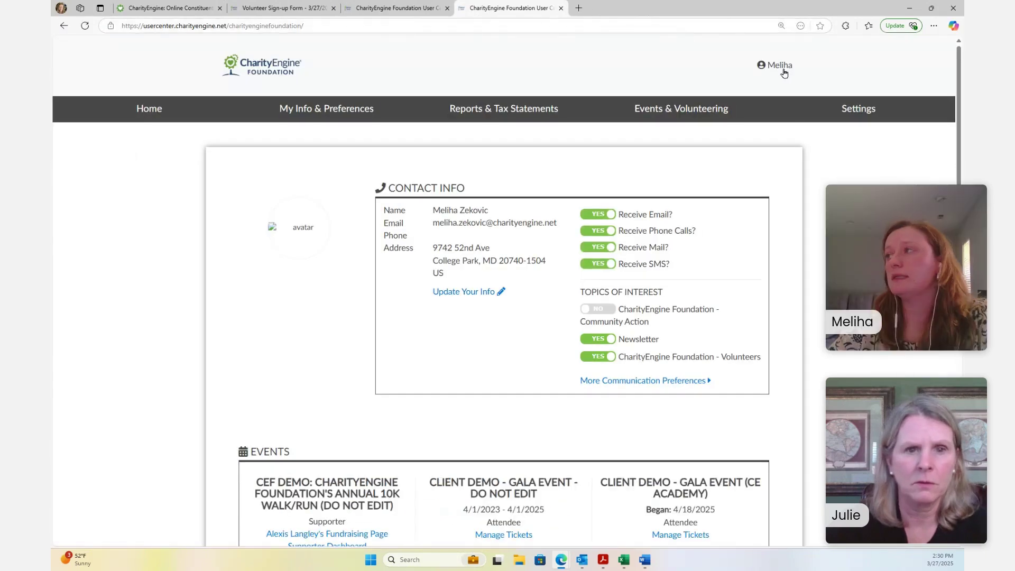
click(784, 73)
click(750, 117)
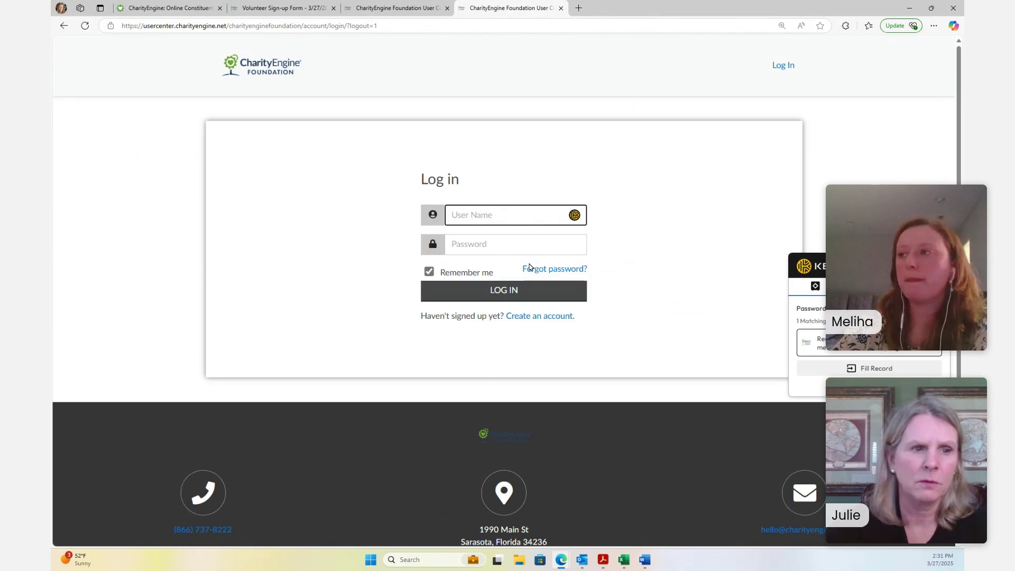
click(263, 7)
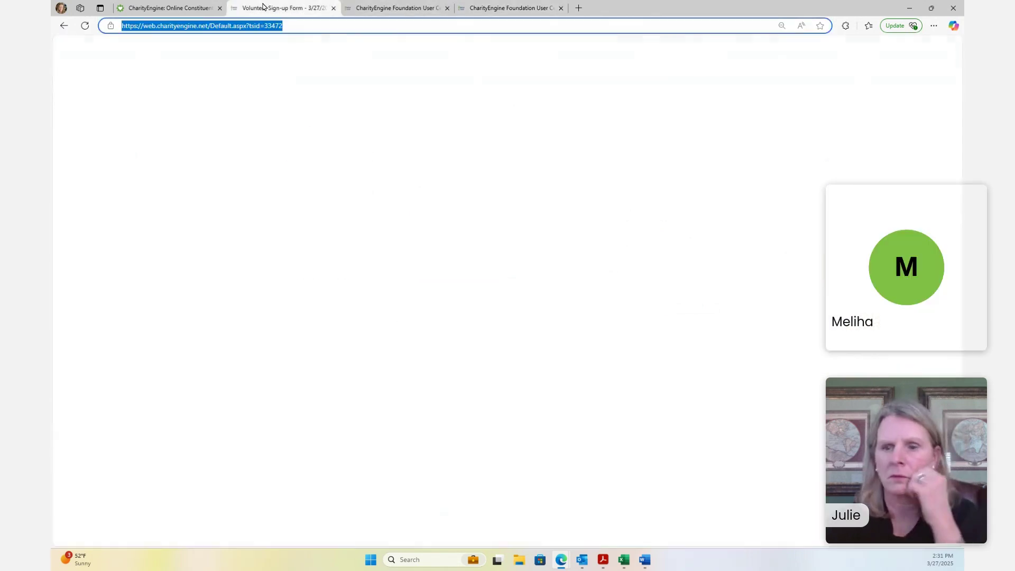
click(169, 8)
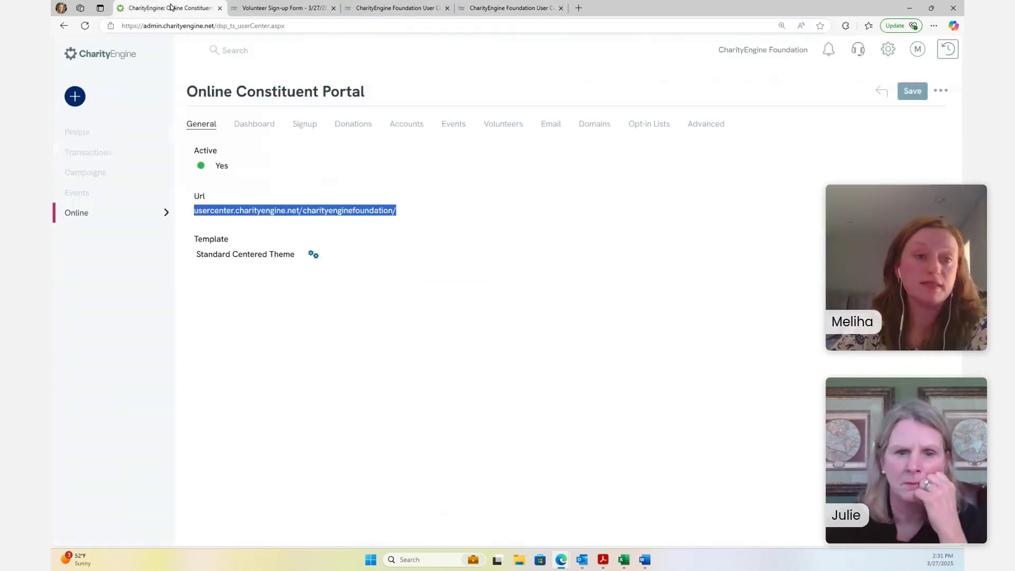
Use the CharityEngine logo to go from the portal settings back to the Home Dashboard
click(112, 62)
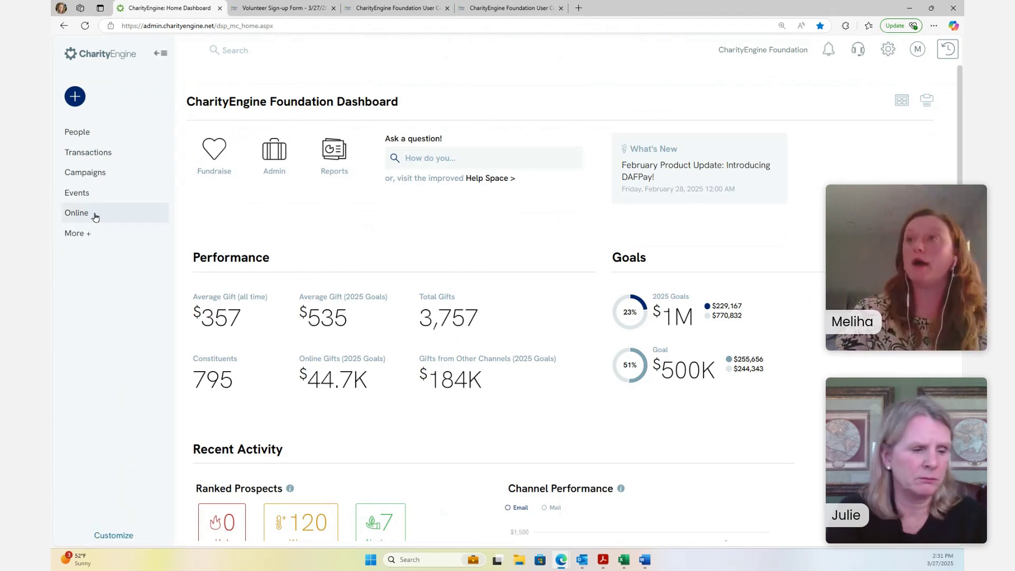
click(91, 194)
click(95, 173)
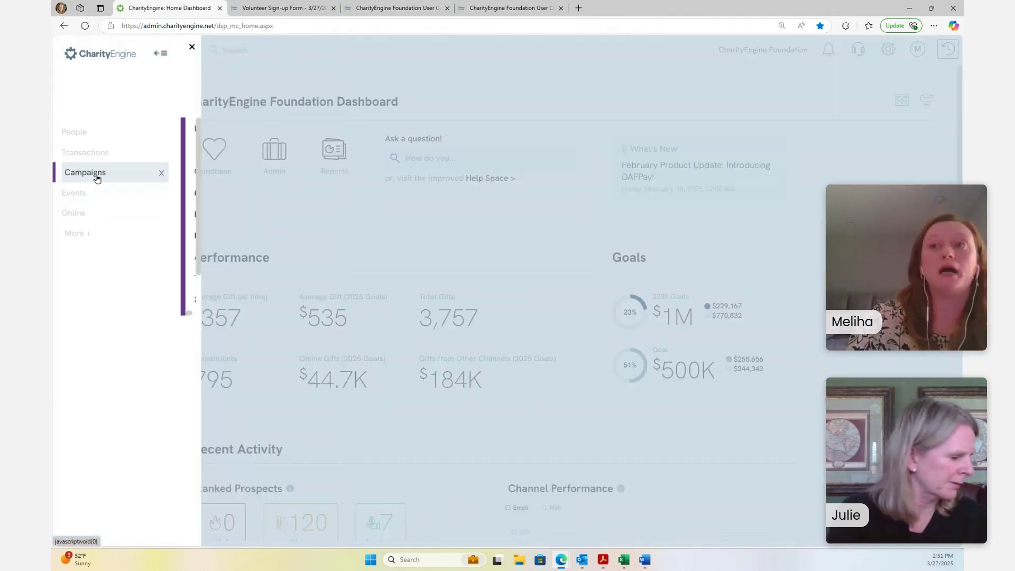
click(84, 219)
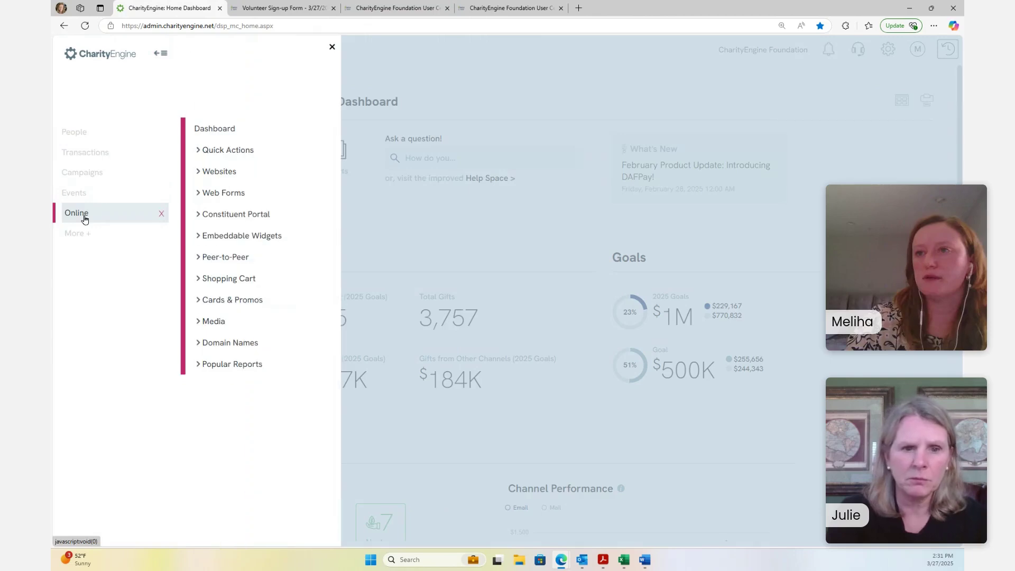
click(222, 214)
click(232, 234)
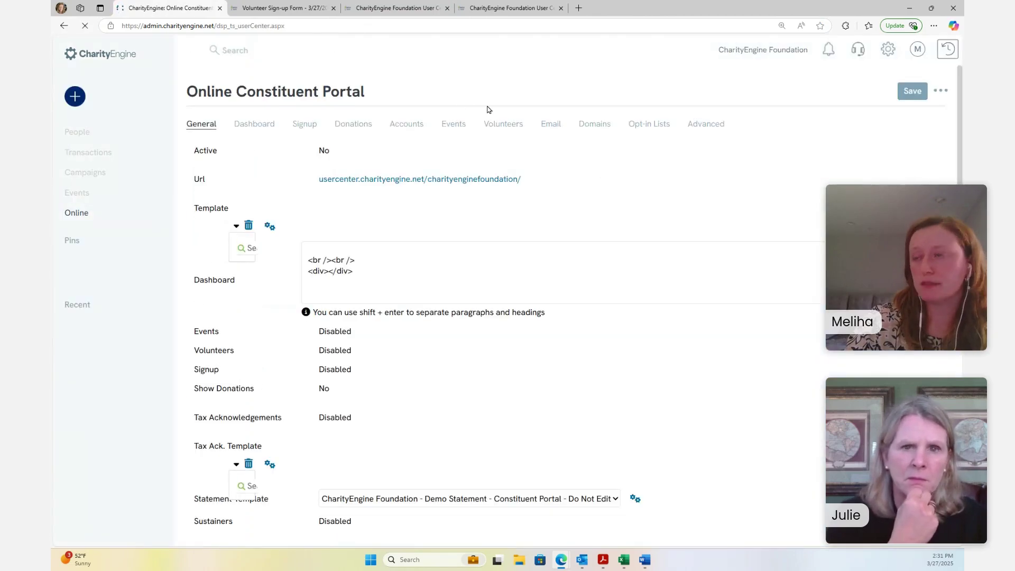
click(518, 129)
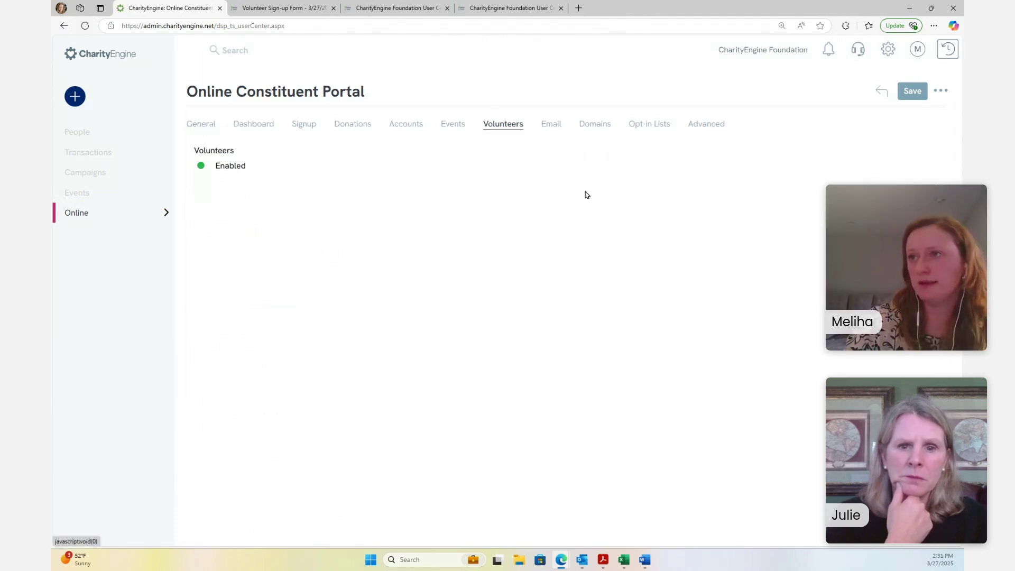
click(217, 166)
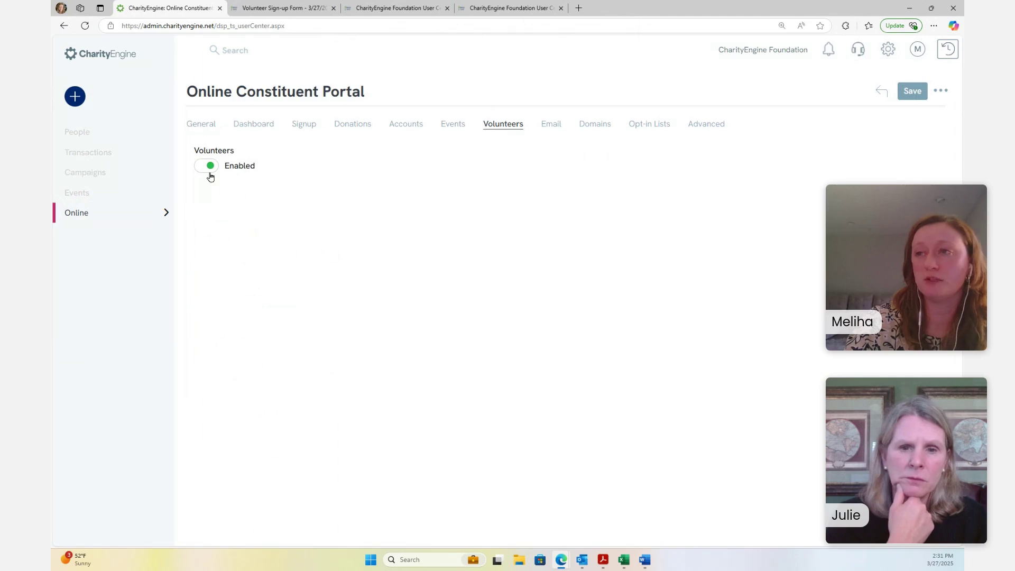
click(209, 168)
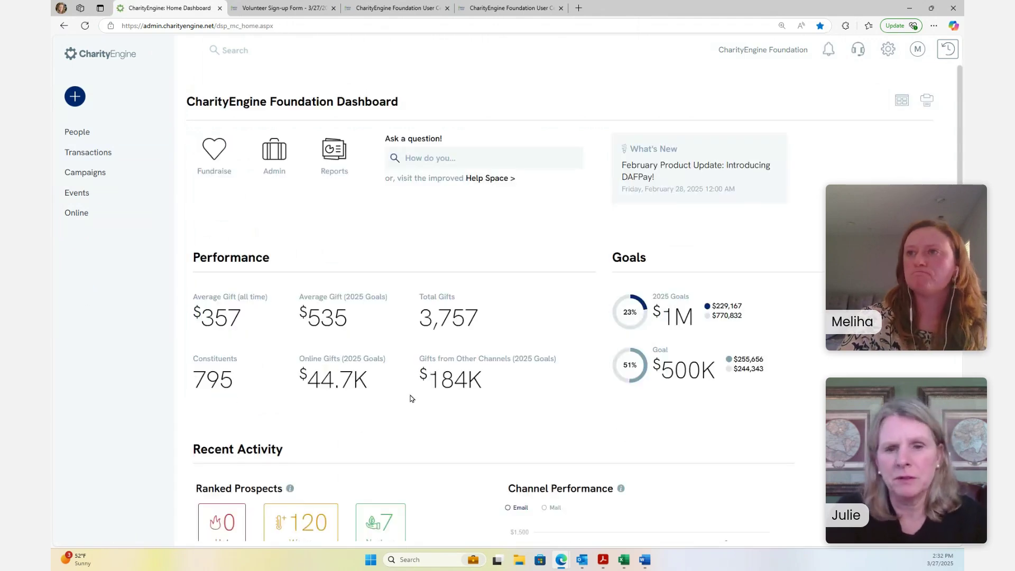
Cycle through the open tabs and settle on the volunteer's tab, now showing the portal Log in page
click(280, 8)
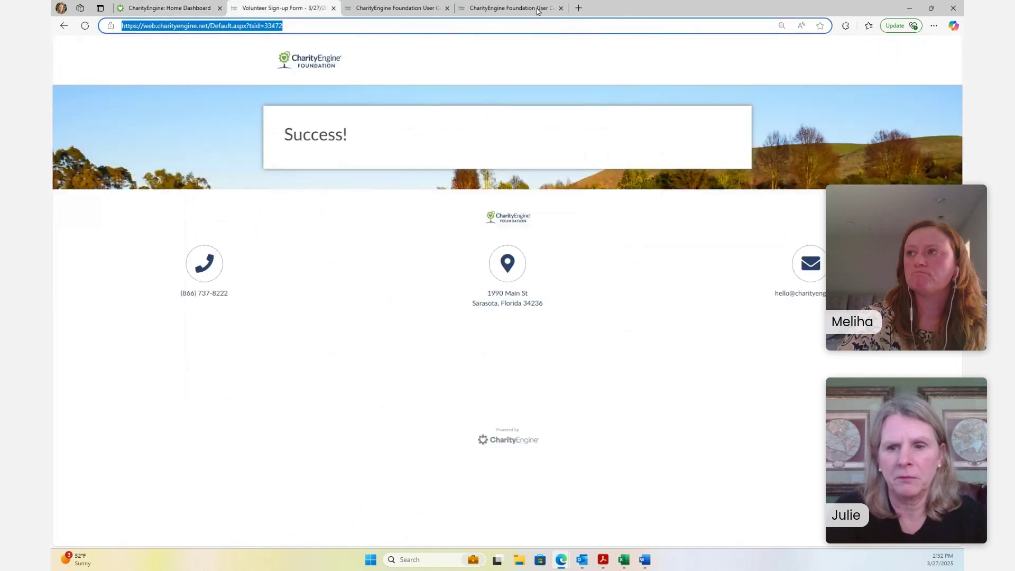
click(508, 8)
click(379, 7)
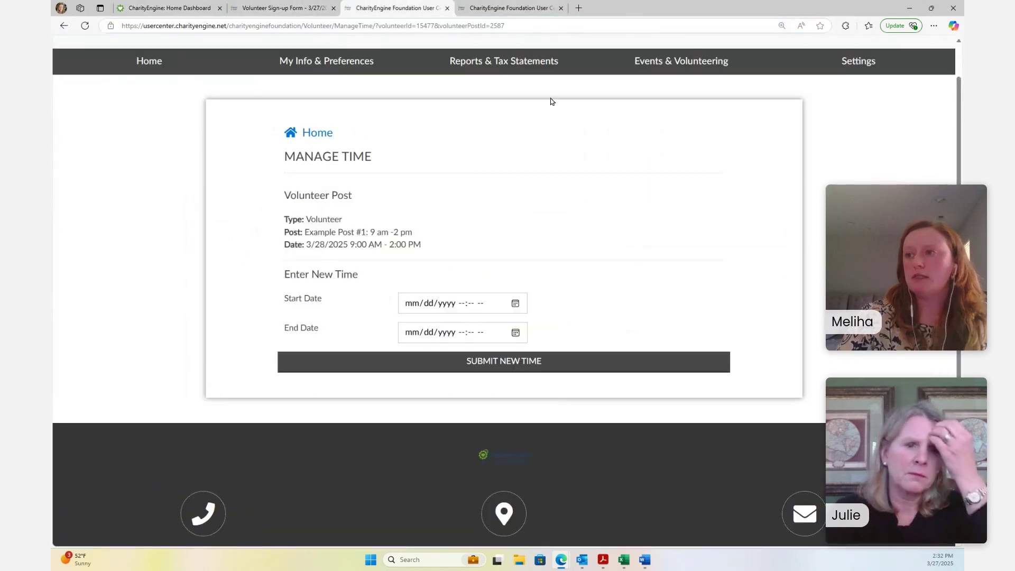
click(497, 6)
click(411, 6)
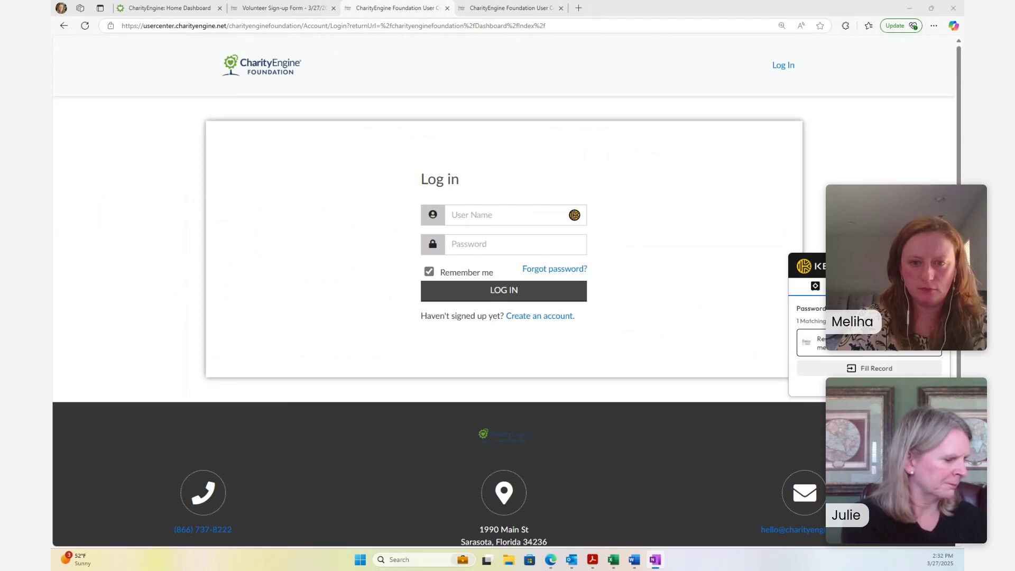
Log in to the portal with the user name and password, then scroll to the Volunteered Posts section
click(465, 216)
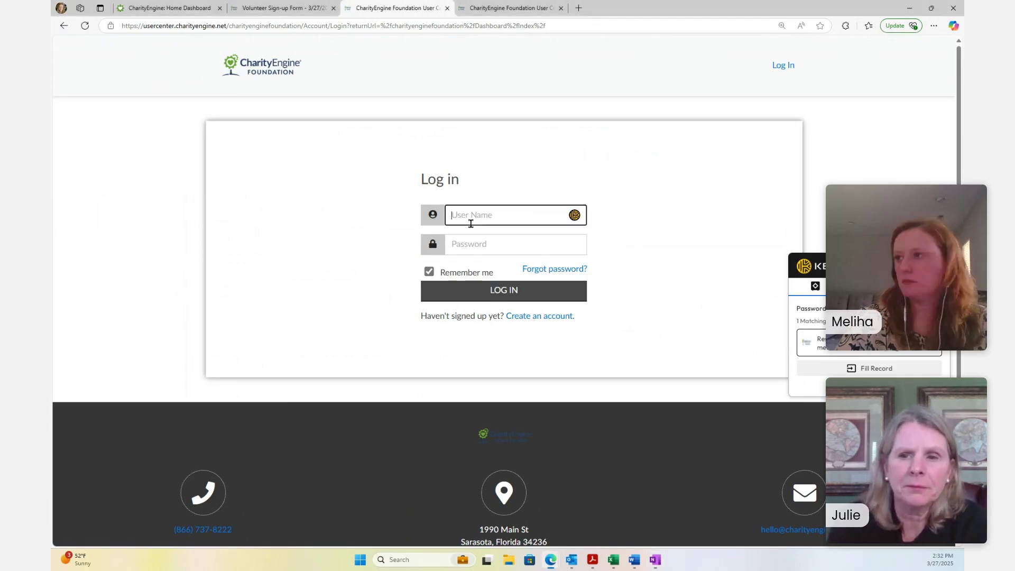
text(missing_username_79970153)
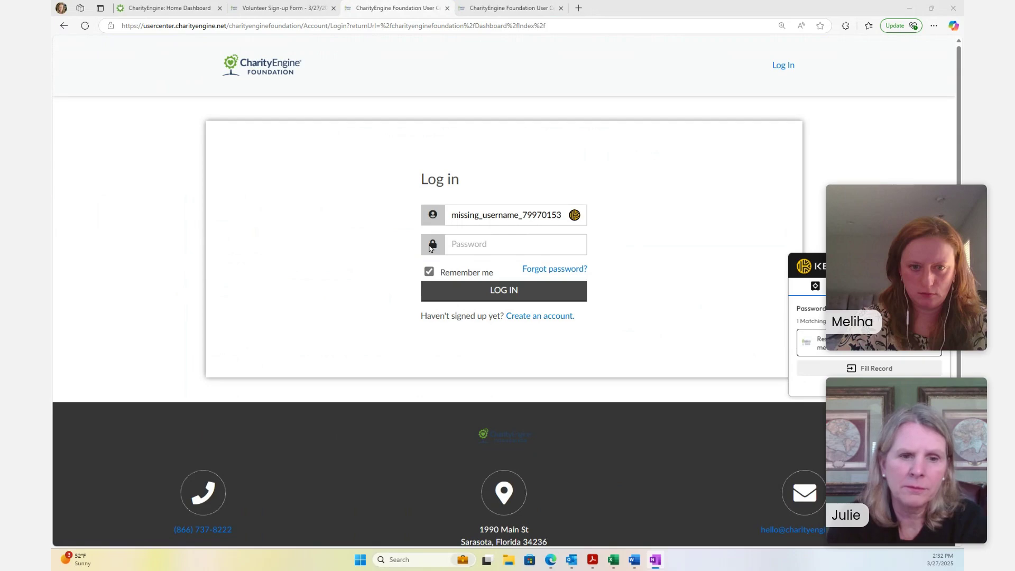
click(546, 247)
text(********)
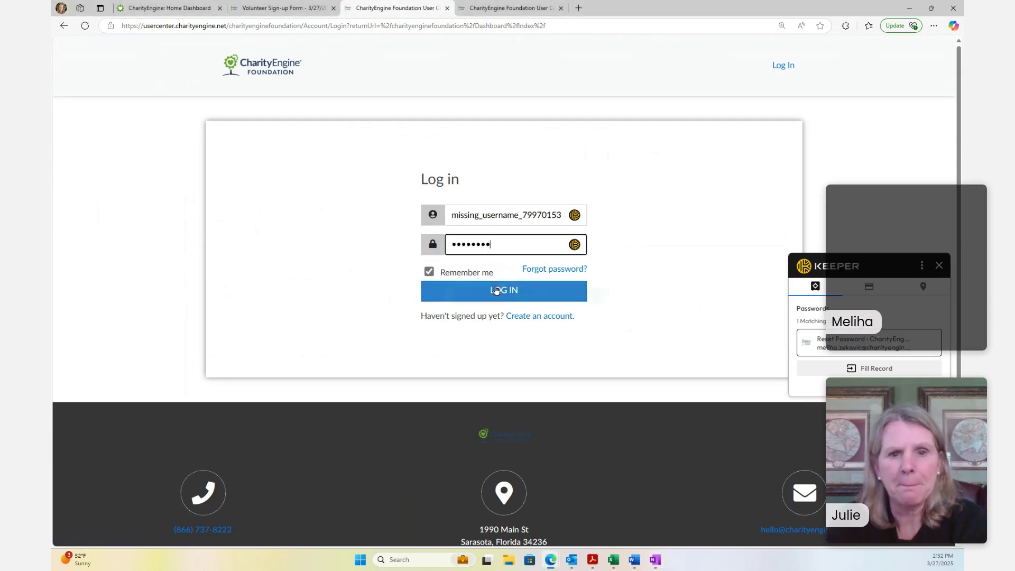
click(506, 290)
click(600, 272)
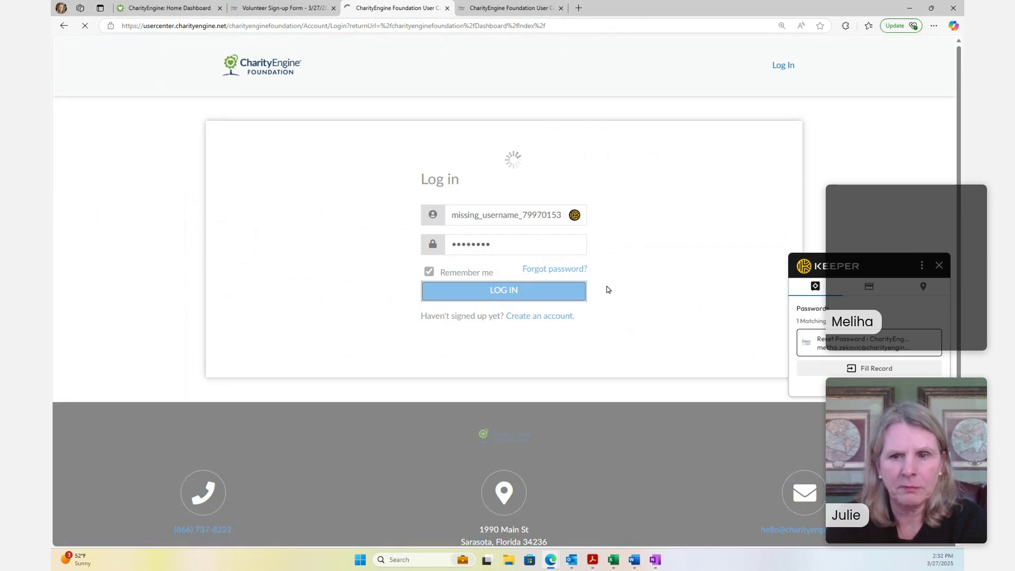
scroll(703, 265, down, 15)
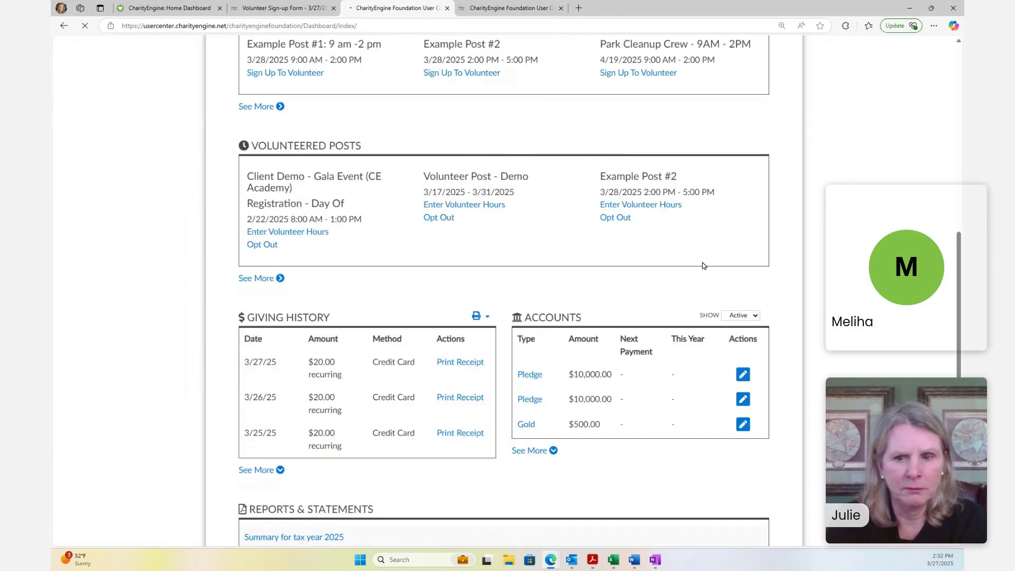
scroll(342, 139, up, 2)
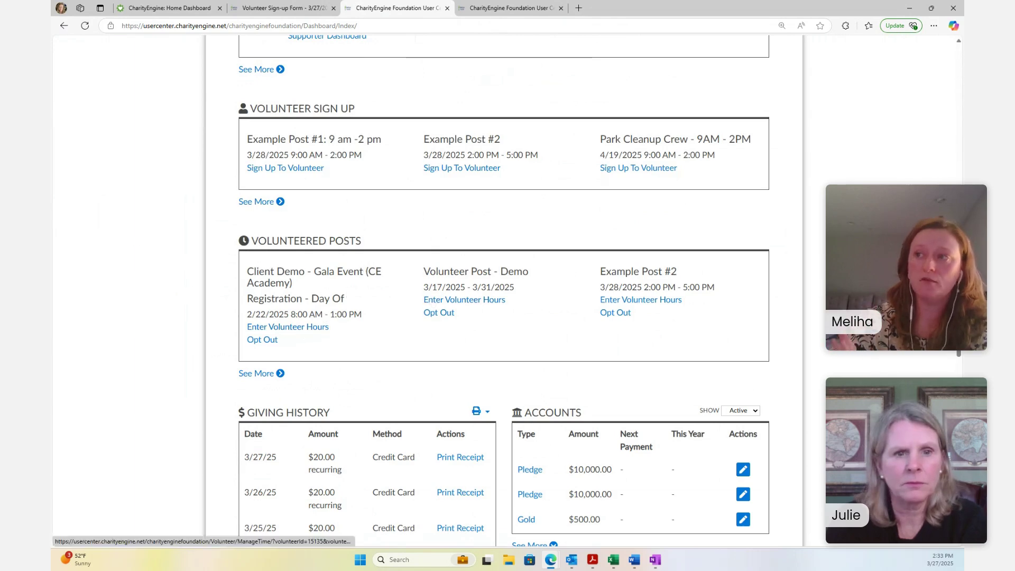
View the Volunteer Sign-up Form Success page, then switch to the CharityEngine Home Dashboard tab
click(305, 8)
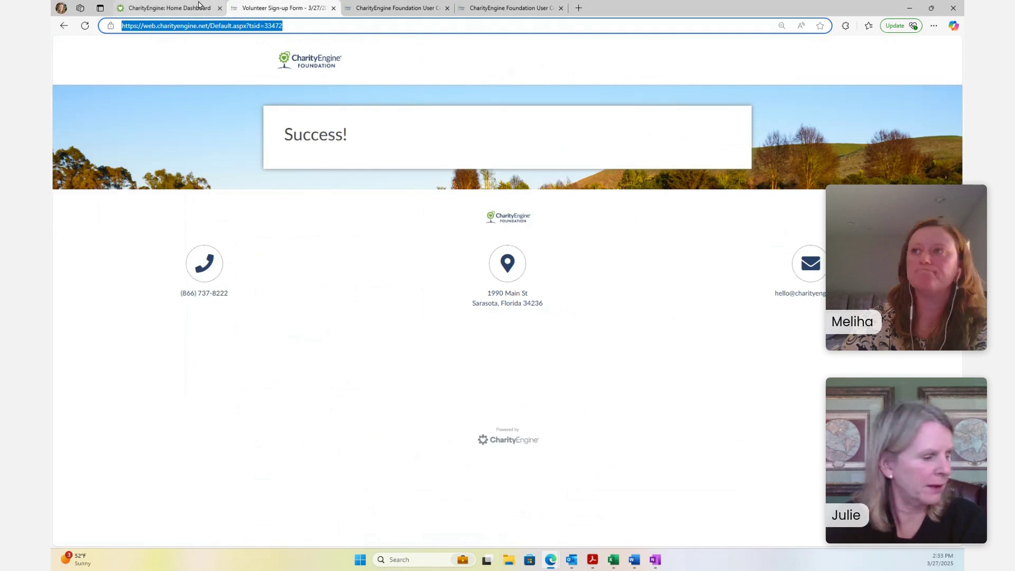
click(199, 5)
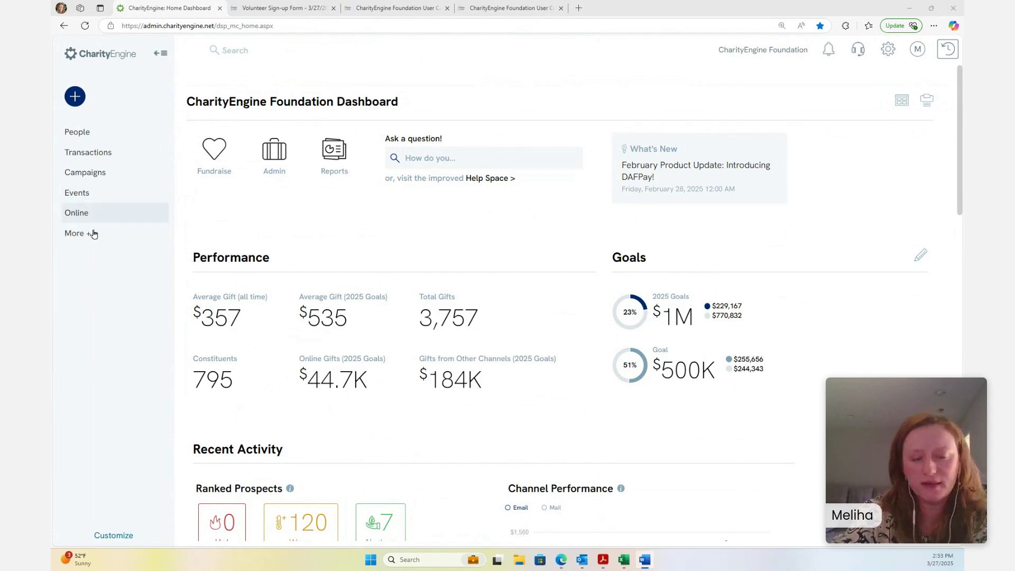
Expand More in the sidebar and navigate People > Activities > Sync Calendar
click(91, 236)
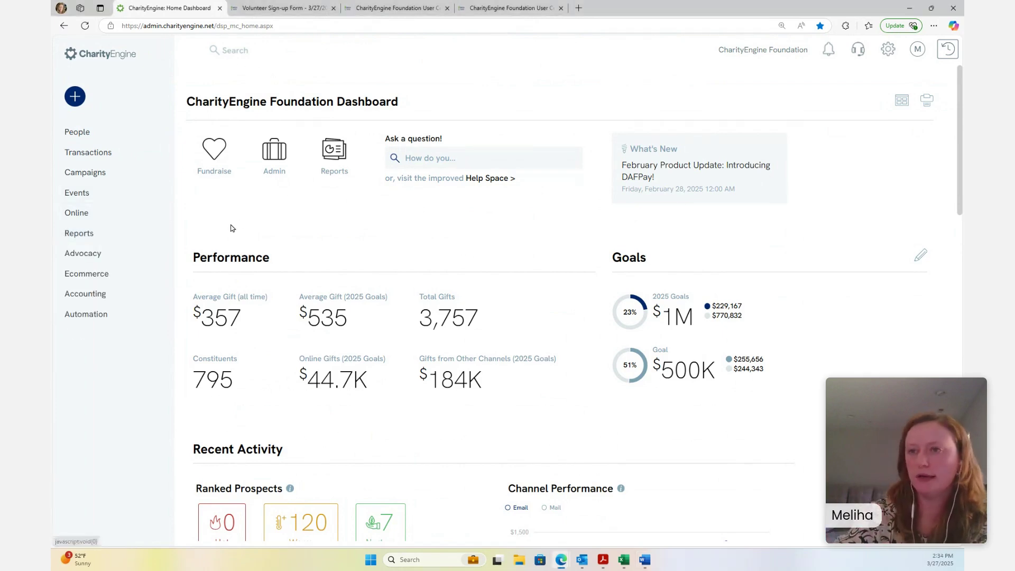
scroll(634, 363, down, 5)
scroll(634, 363, down, 9)
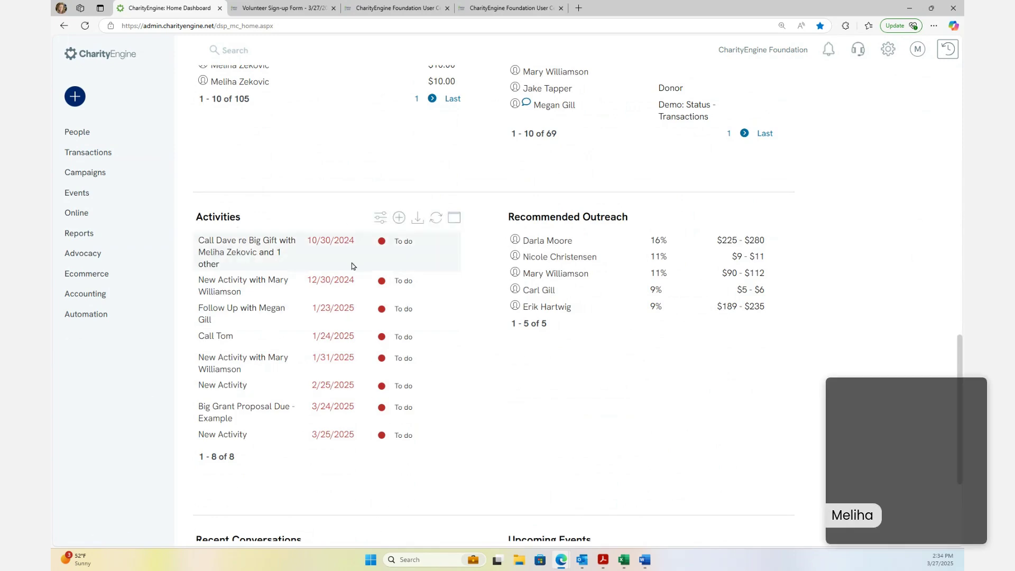
scroll(576, 433, up, 1)
scroll(567, 451, up, 6)
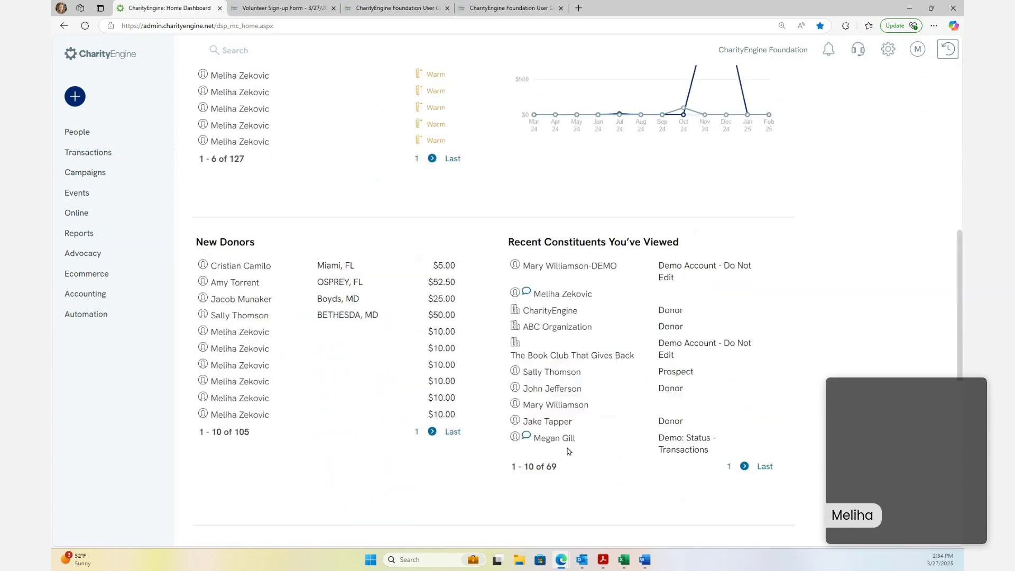
scroll(736, 439, down, 10)
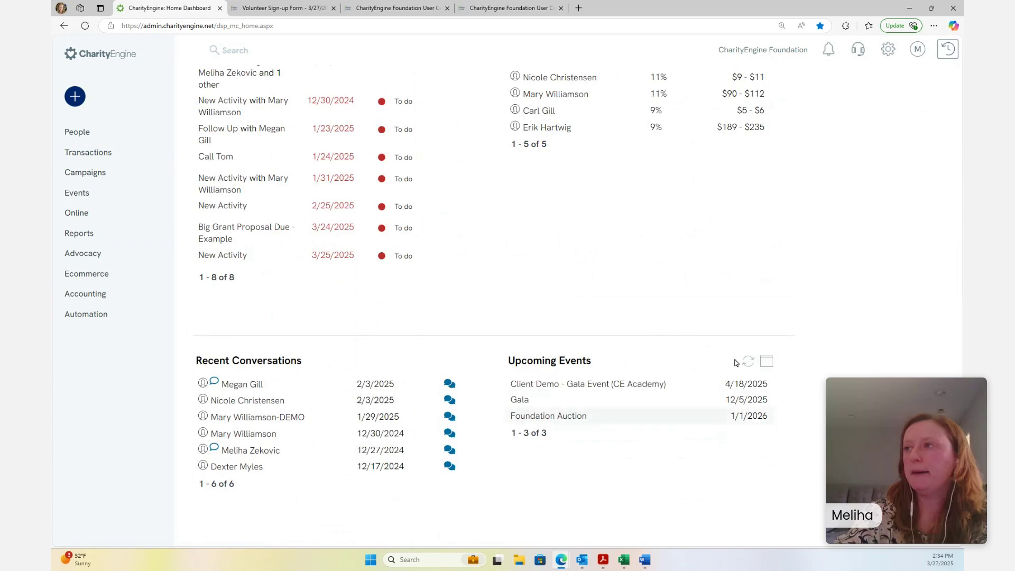
scroll(394, 237, up, 1)
scroll(394, 236, up, 1)
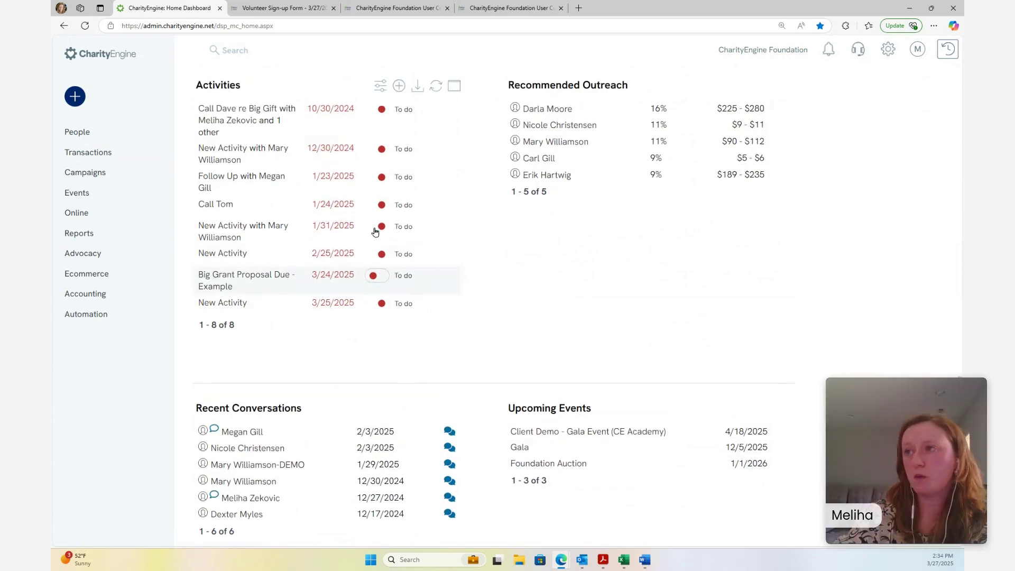
scroll(582, 486, up, 12)
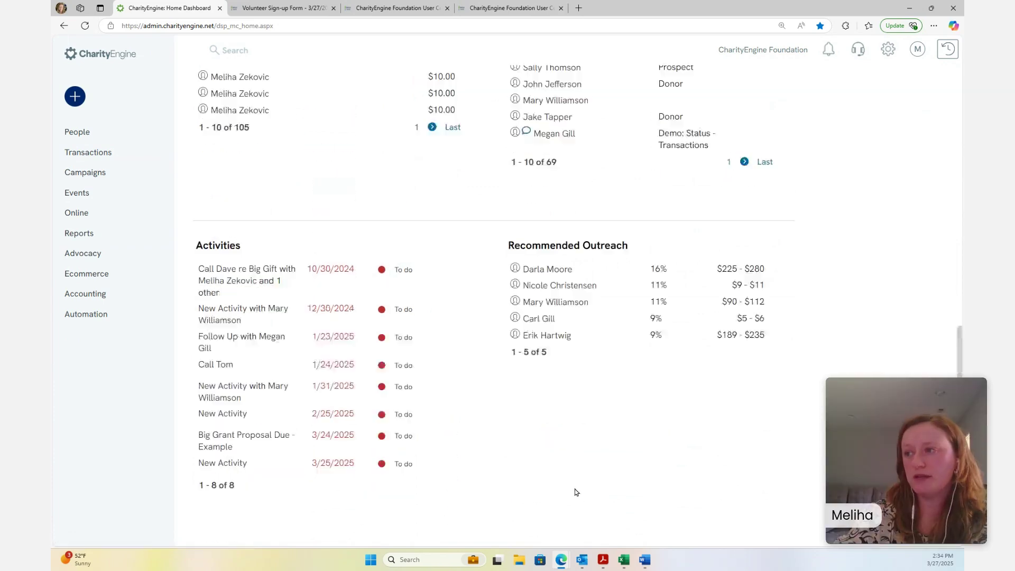
click(84, 132)
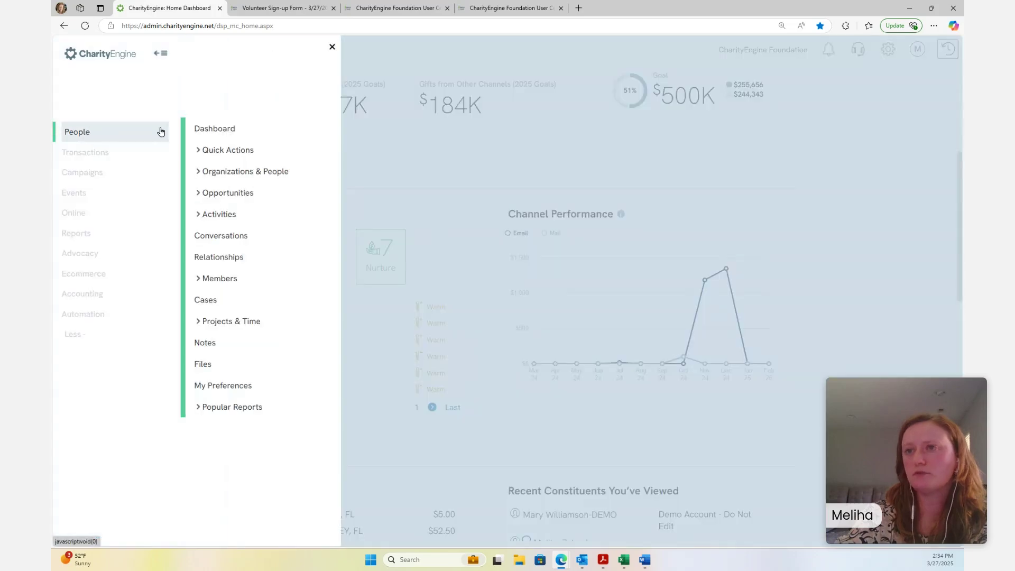
click(225, 220)
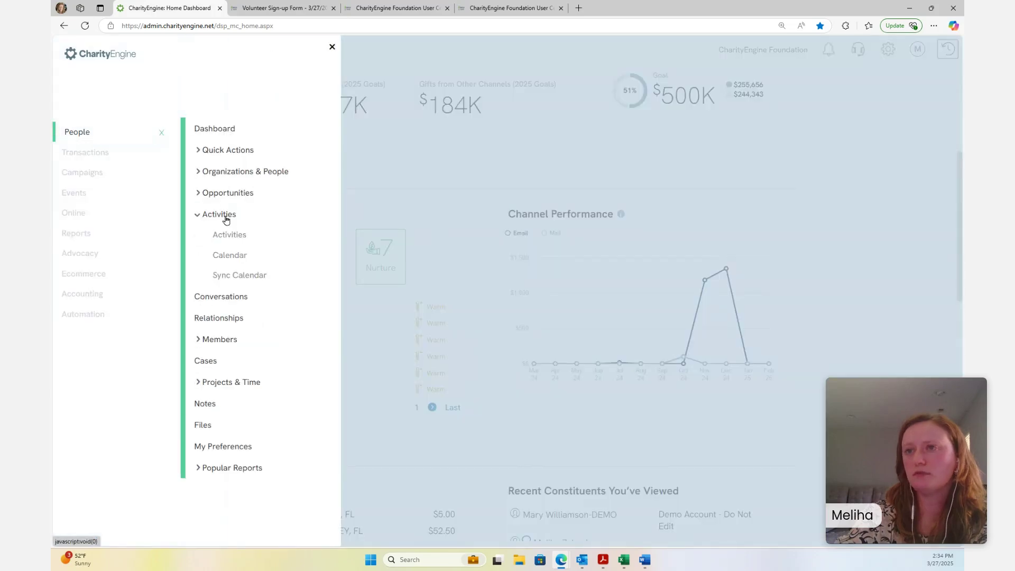
click(234, 279)
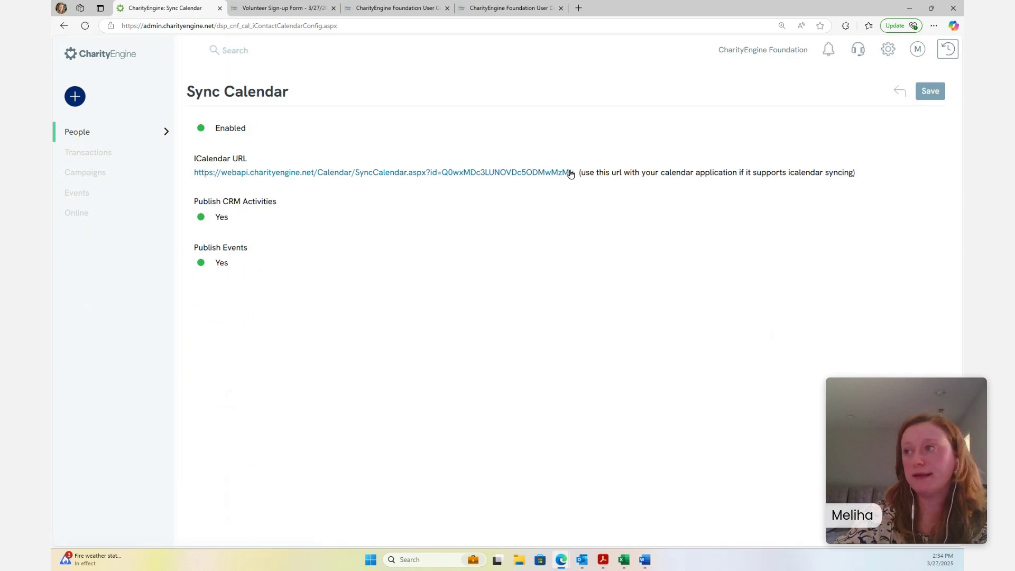
Select the iCalendar URL on the Sync Calendar page, then bring the Outlook window into view
drag(559, 176, 189, 176)
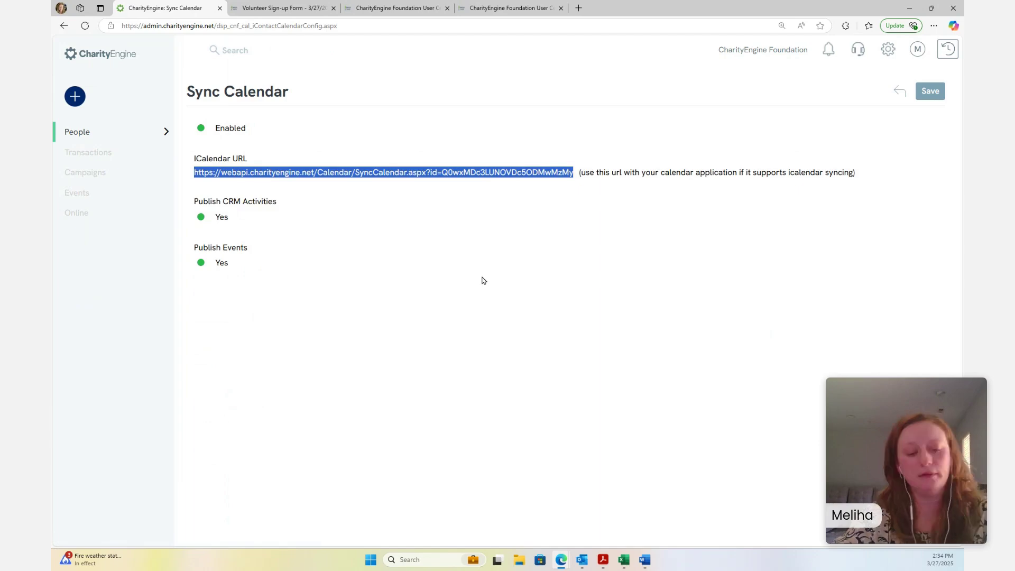
click(659, 232)
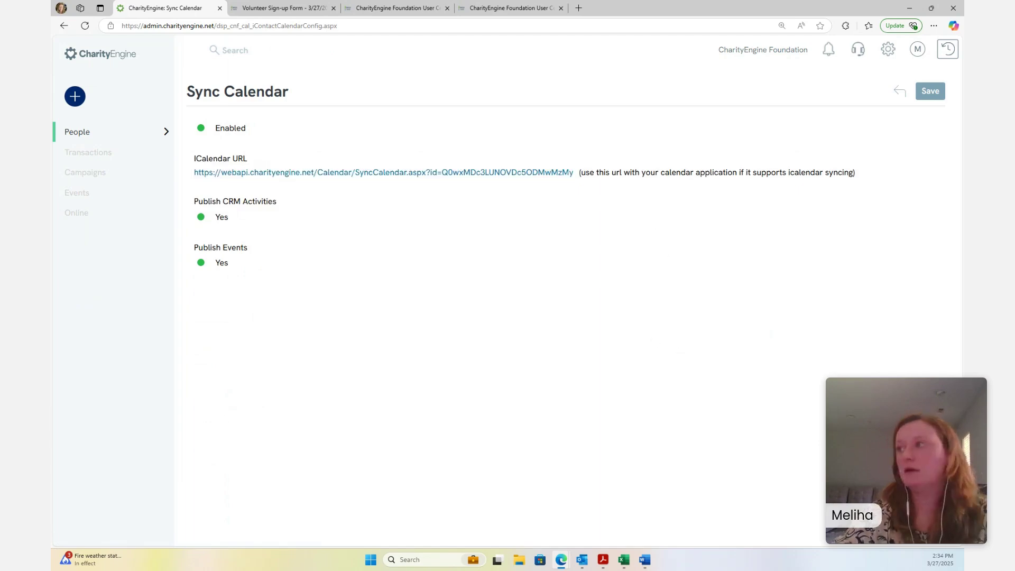
click(582, 560)
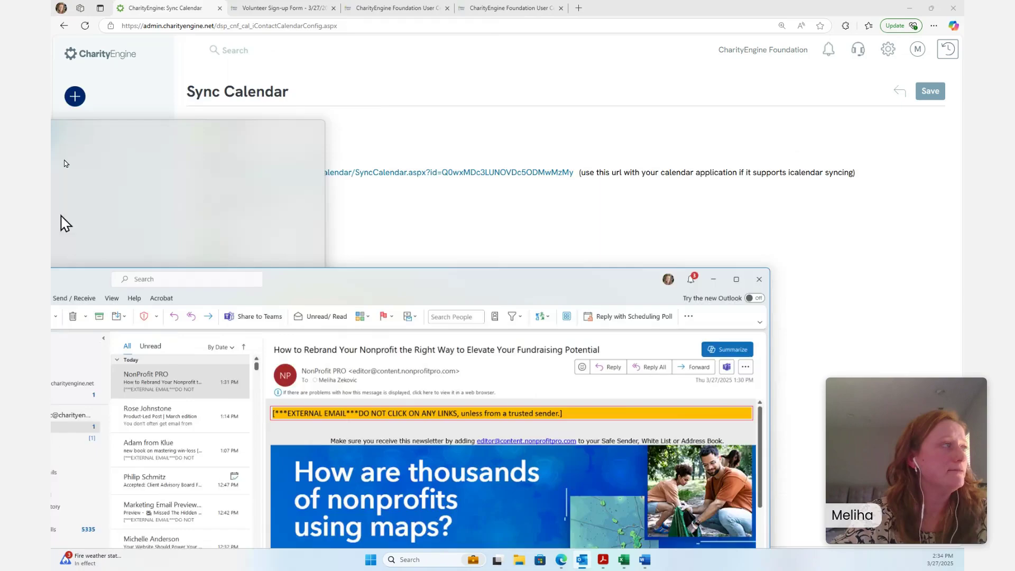
drag(65, 223, 179, 57)
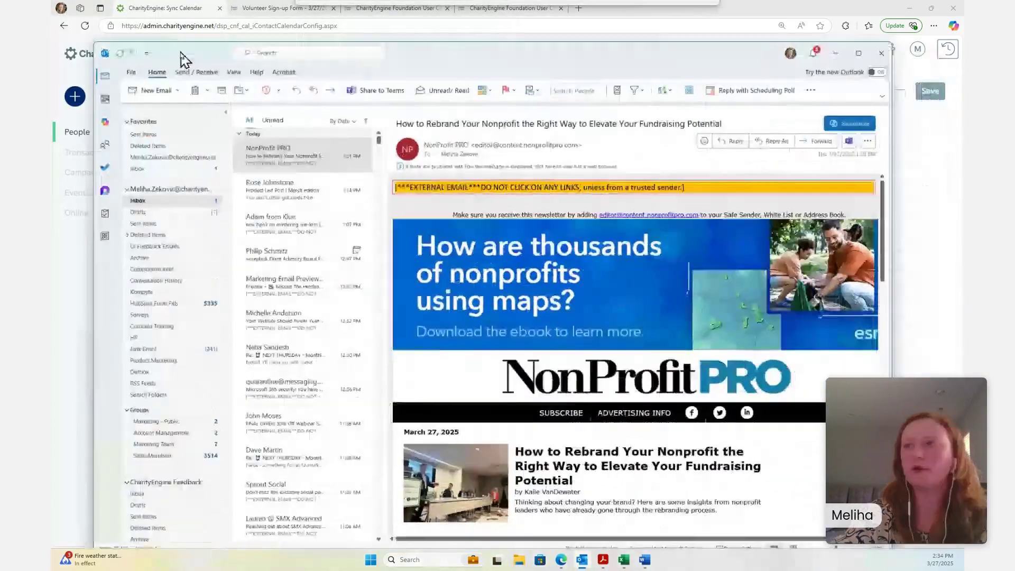
Subscribe to the pasted CharityEngine iCalendar URL via Add > From Internet and show it beside the main calendar
click(106, 99)
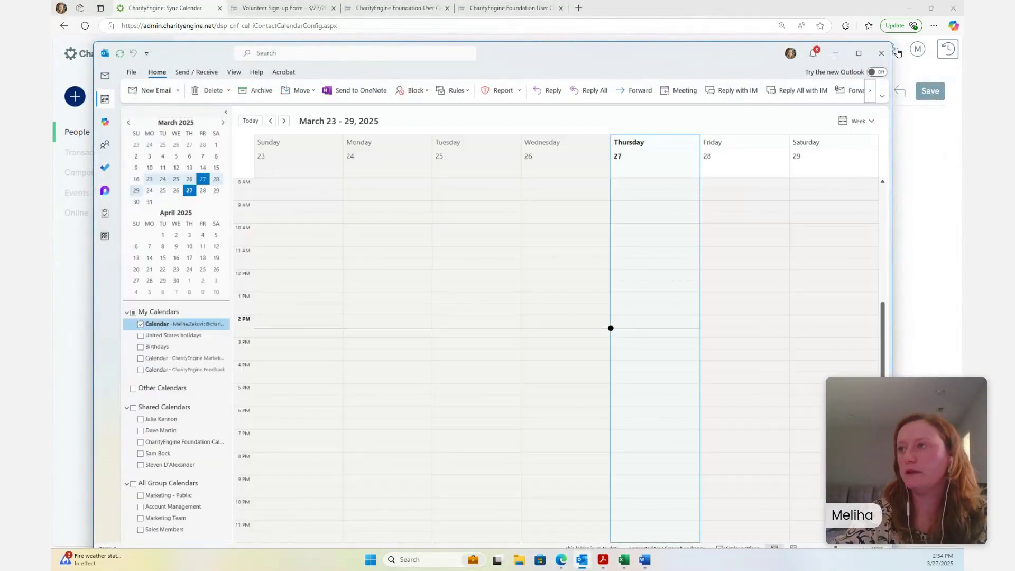
click(859, 53)
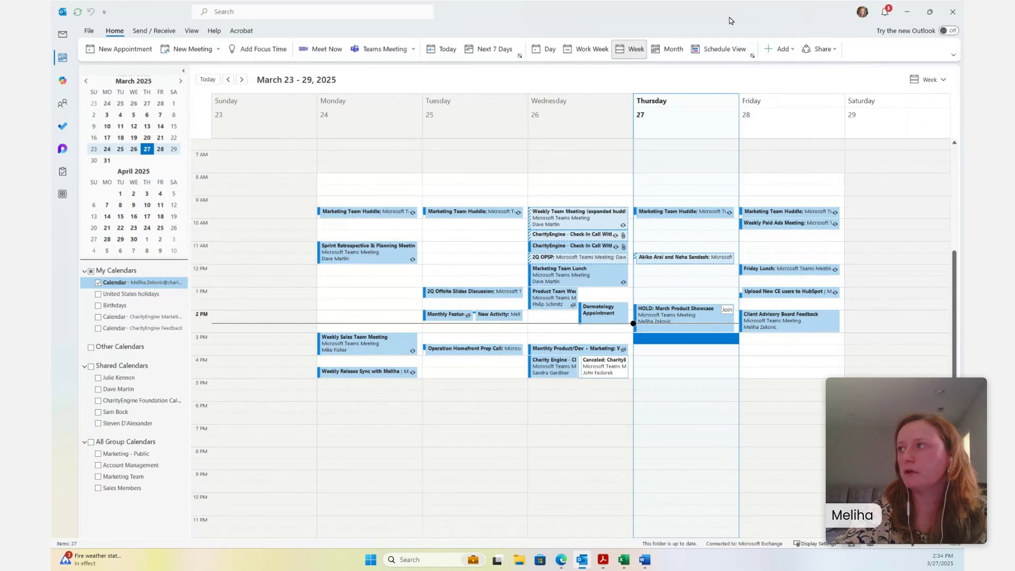
click(781, 53)
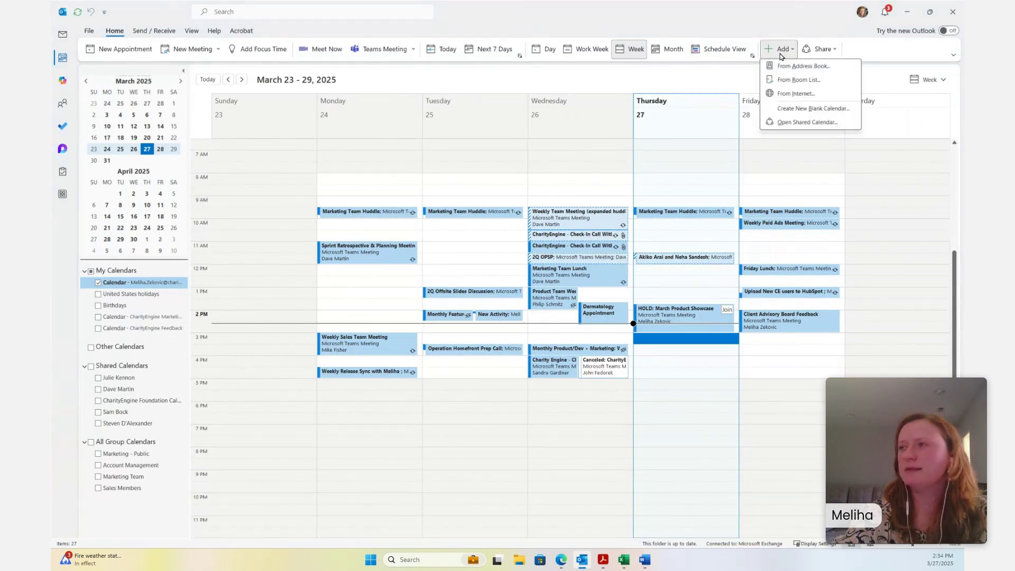
click(780, 99)
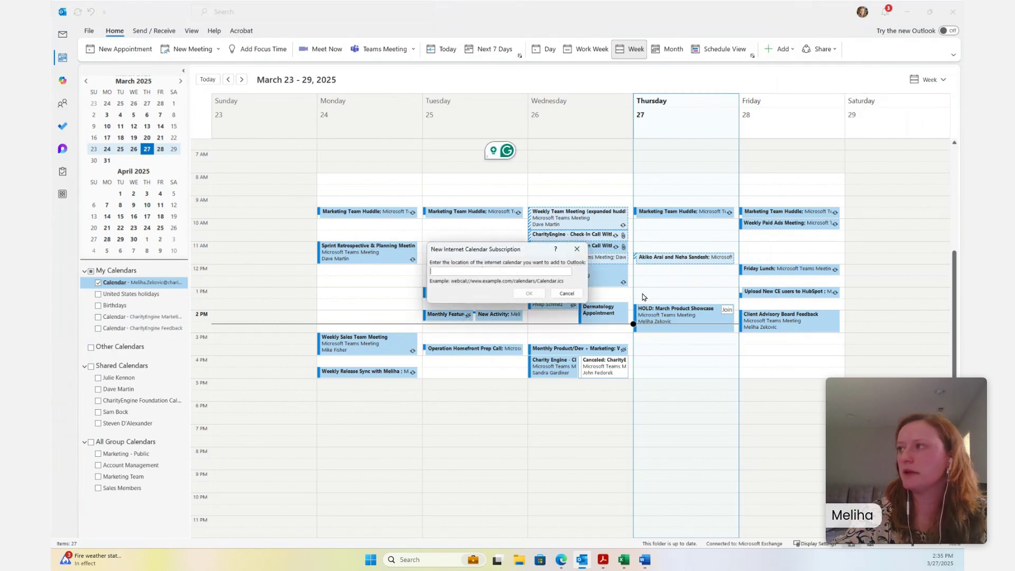
key(ctrl+v)
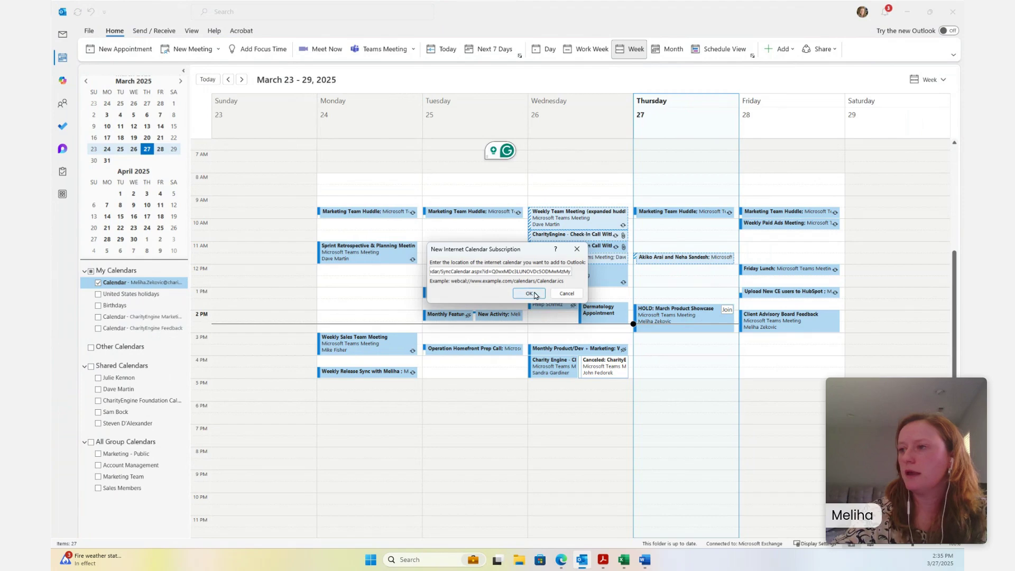
click(529, 294)
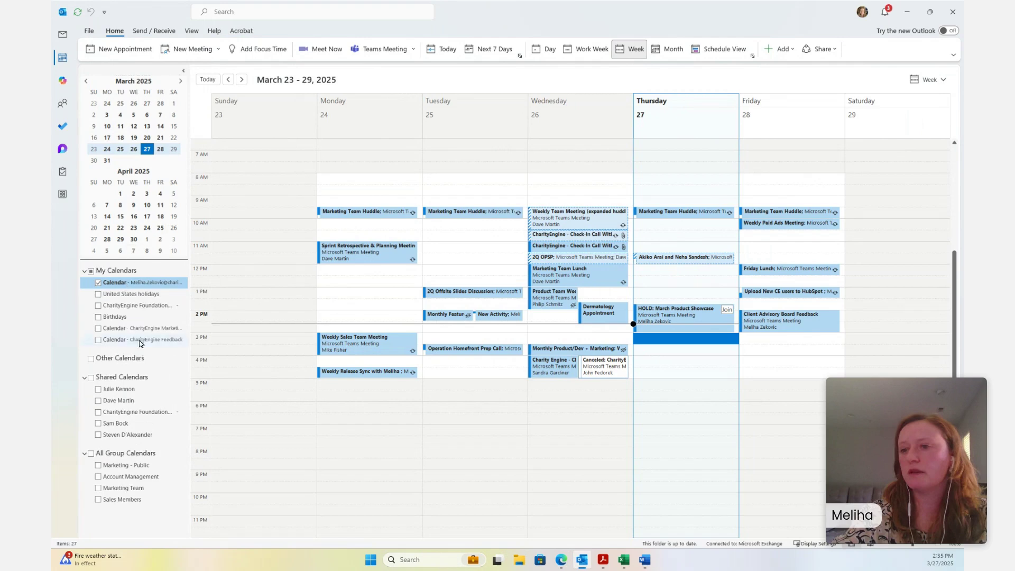
click(141, 306)
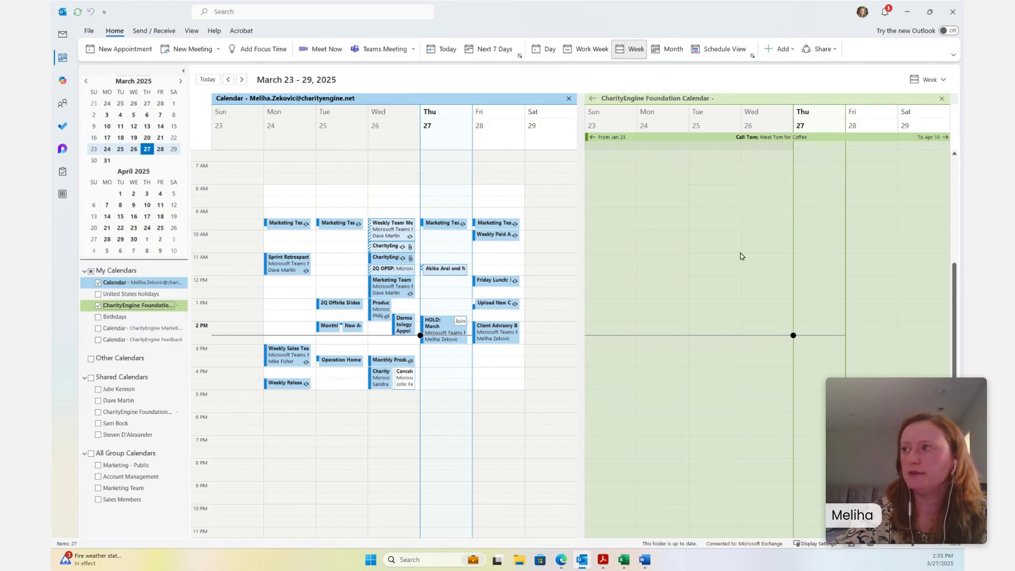
Browse the CharityEngine calendar, selecting Friday 28 and stepping through weeks from February 23 to April 13-19
scroll(739, 258, down, 1)
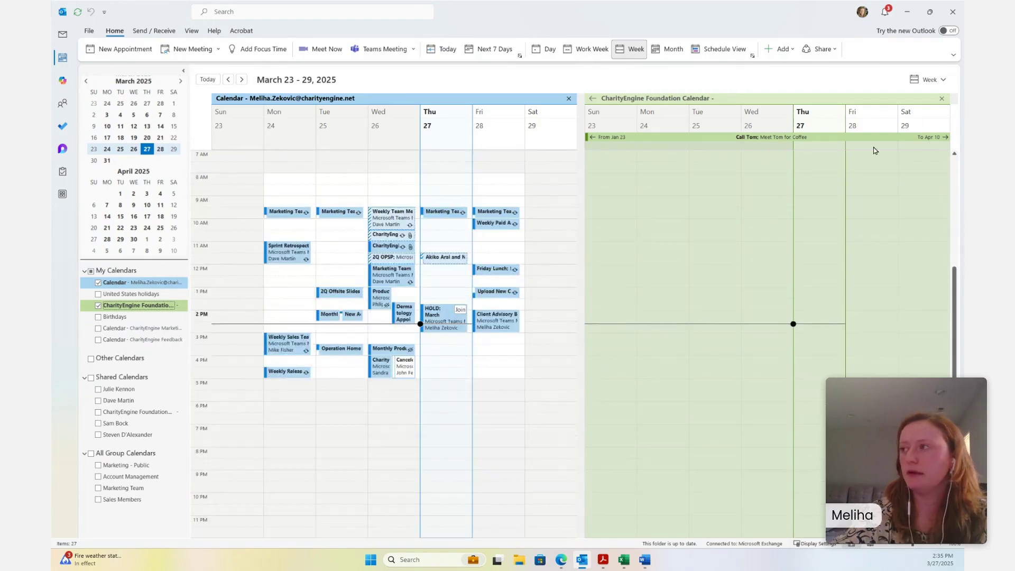
click(938, 135)
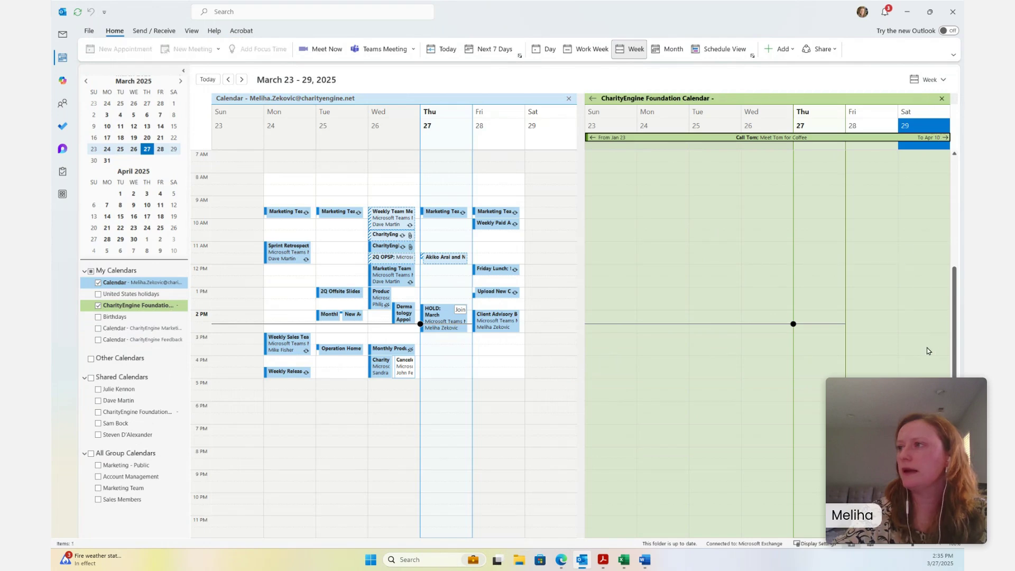
scroll(922, 317, up, 5)
click(893, 122)
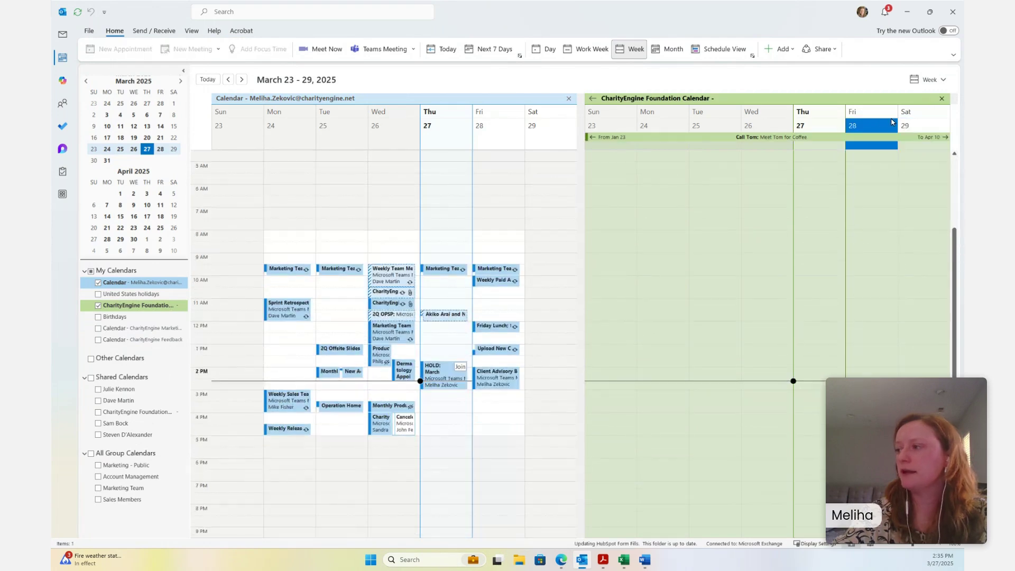
click(241, 81)
click(242, 80)
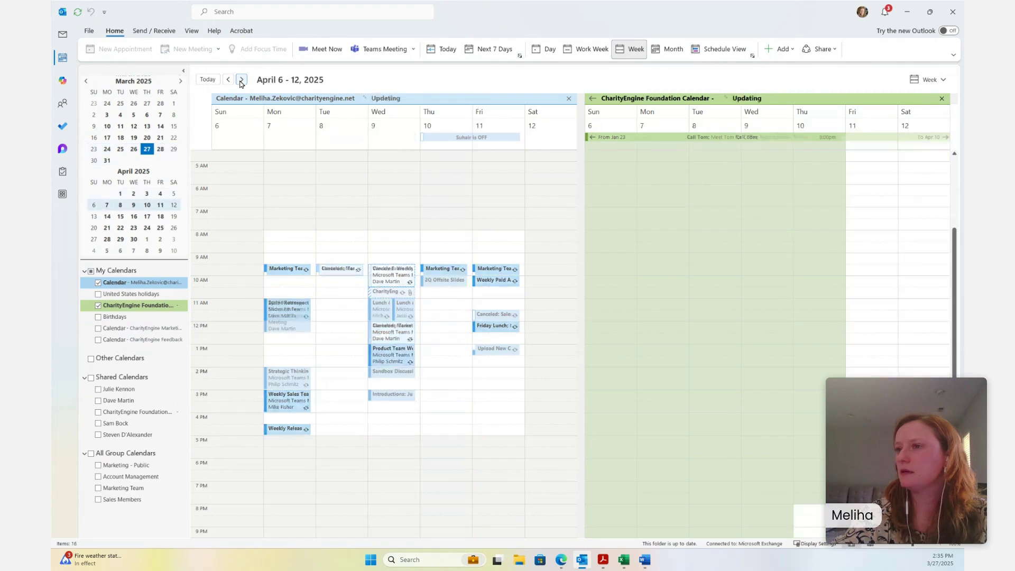
click(241, 81)
click(227, 80)
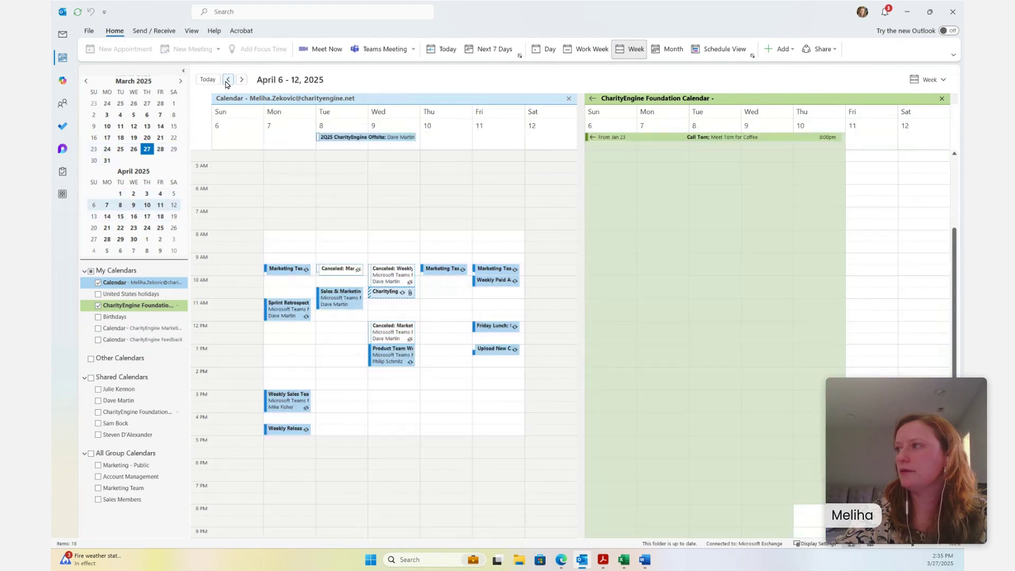
click(227, 80)
click(227, 80)
click(228, 80)
click(228, 80)
click(228, 80)
click(228, 80)
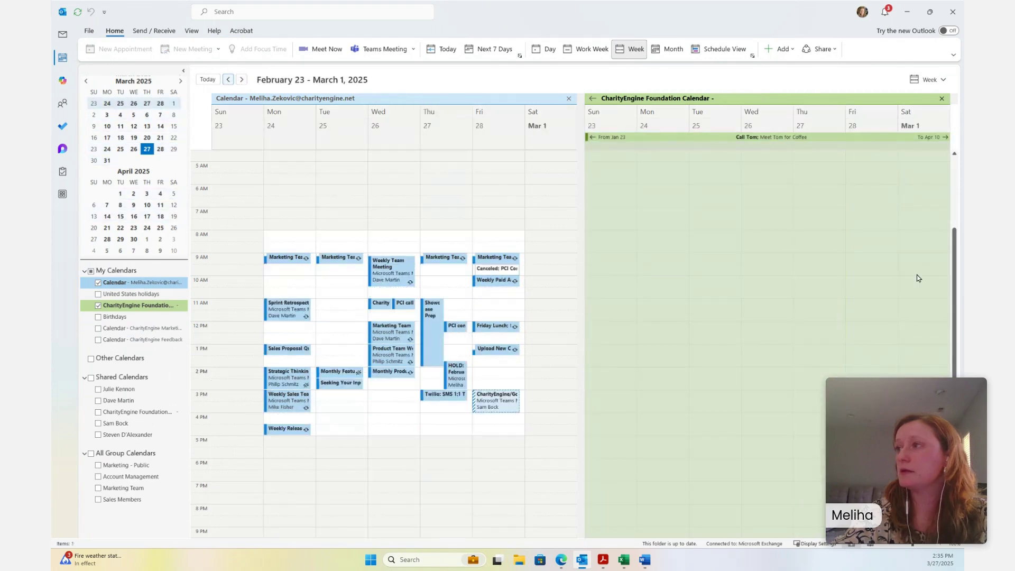
scroll(917, 274, up, 5)
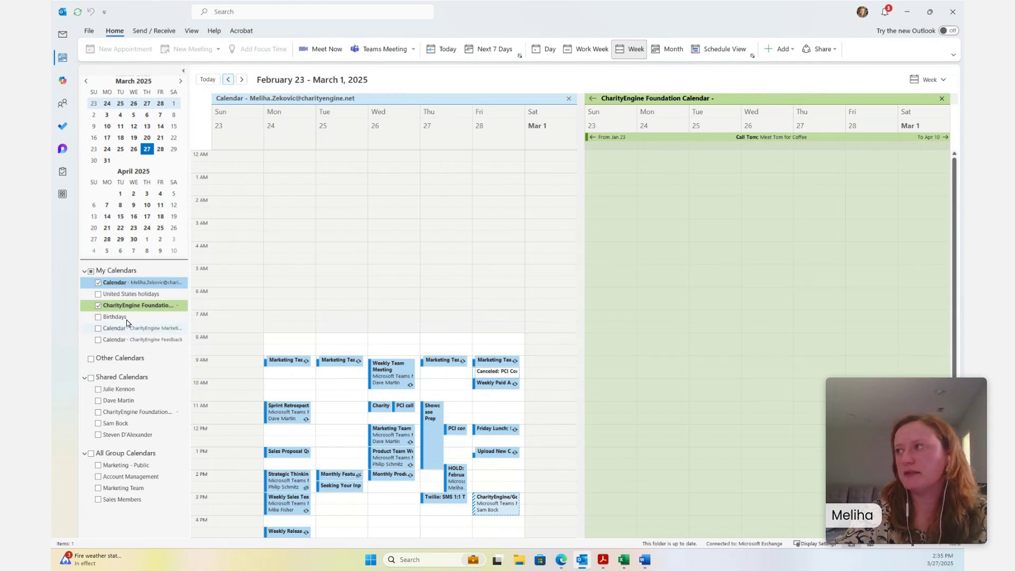
Untick the CharityEngine Foundation Calendar under My Calendars and minimize Outlook
click(98, 305)
right_click(116, 311)
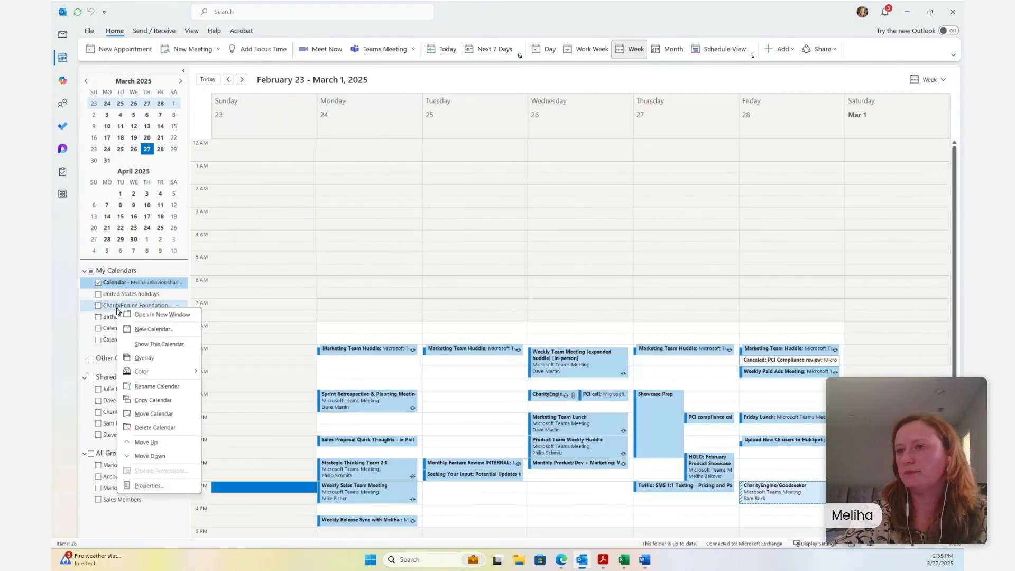
click(97, 306)
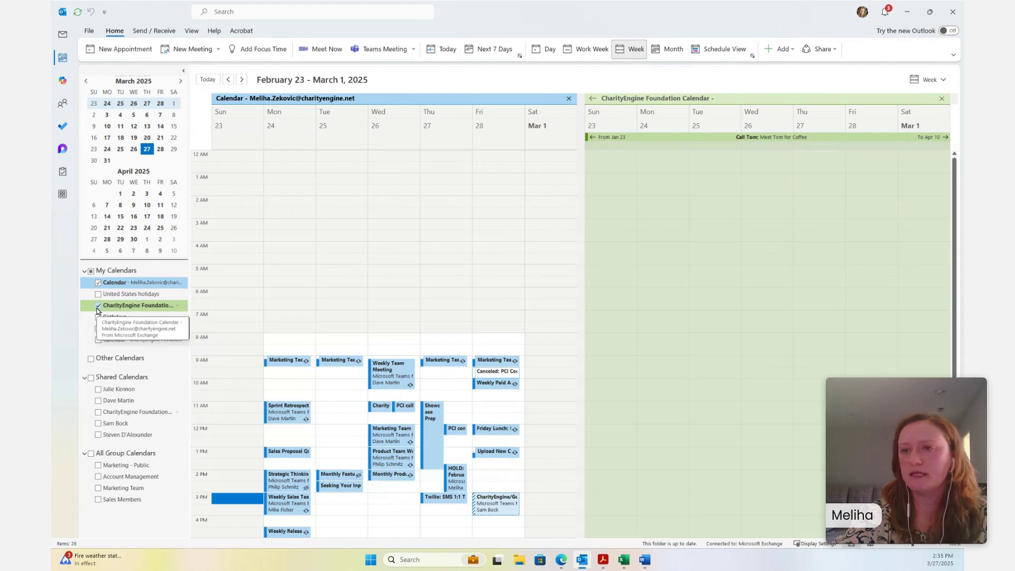
click(98, 306)
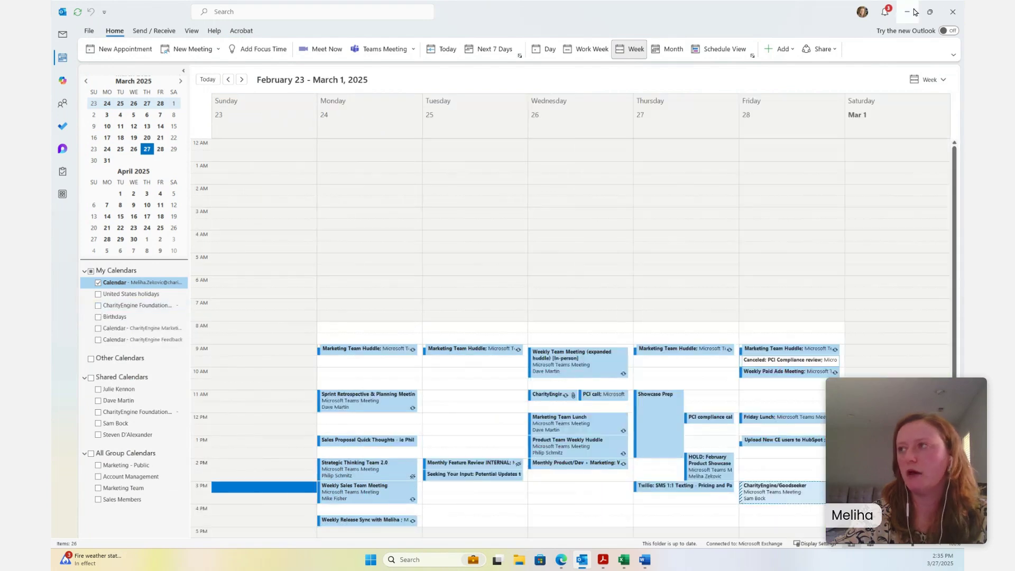
click(907, 12)
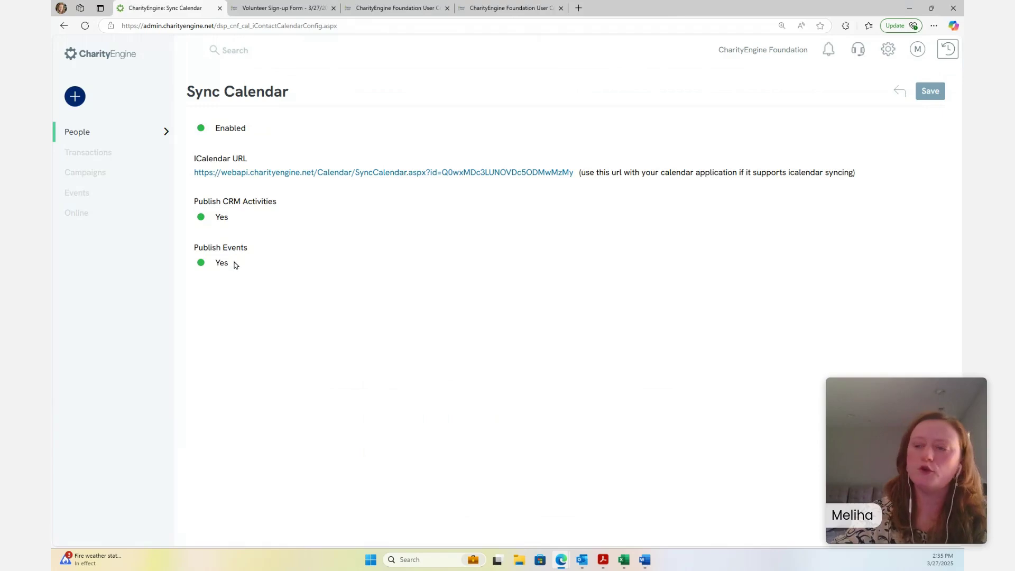
click(200, 264)
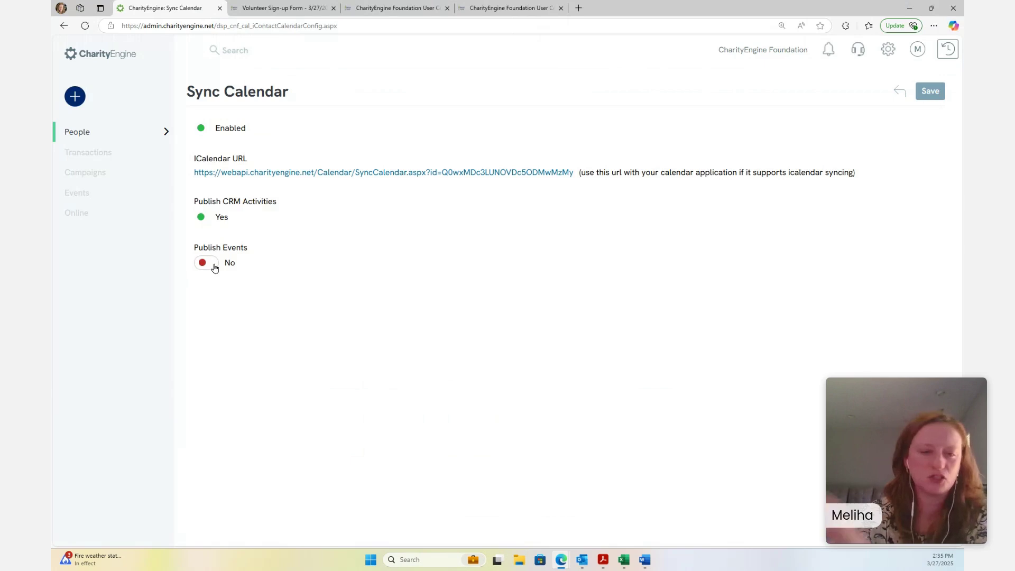
click(205, 263)
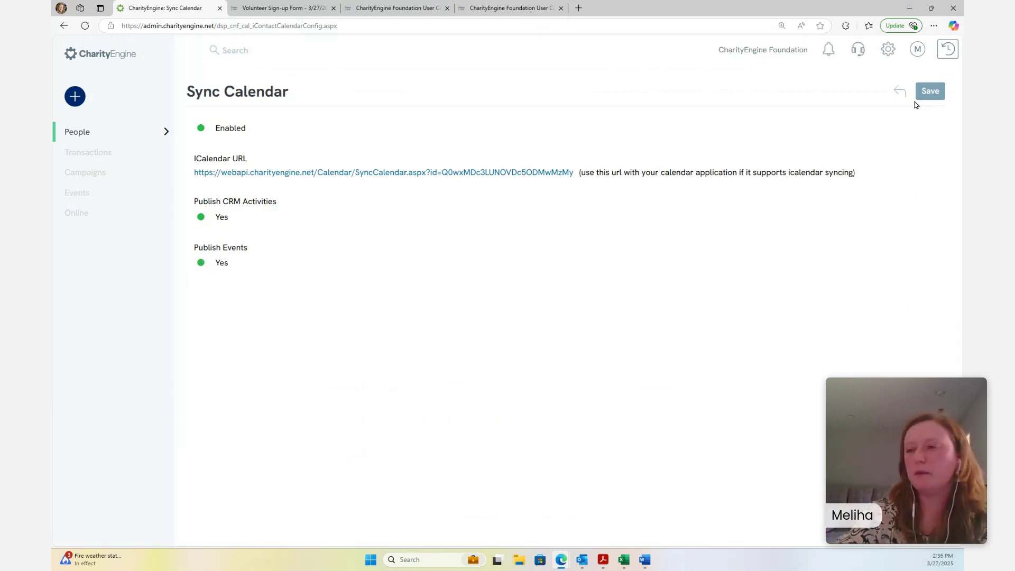
mouse_move(141, 138)
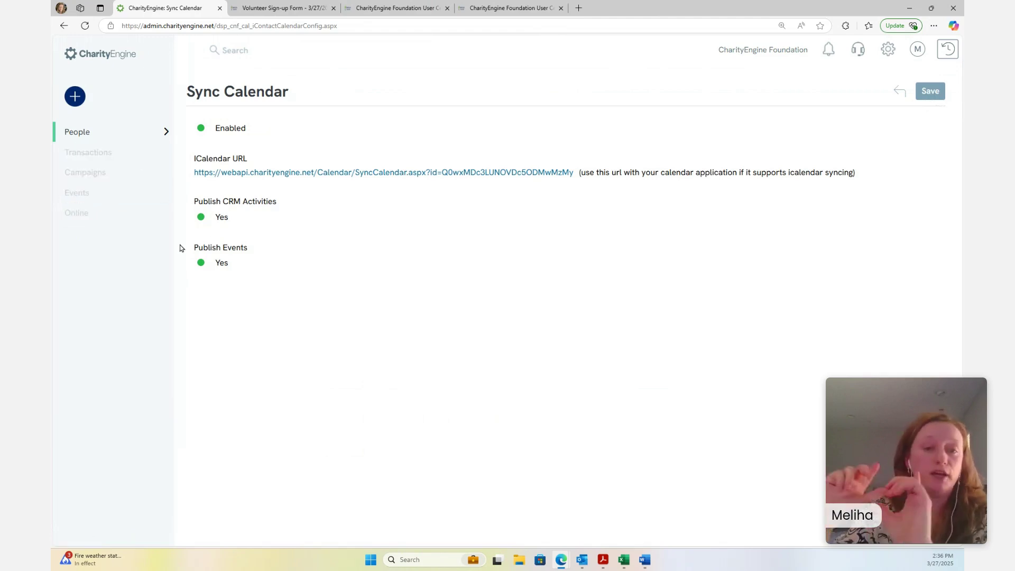
mouse_move(91, 132)
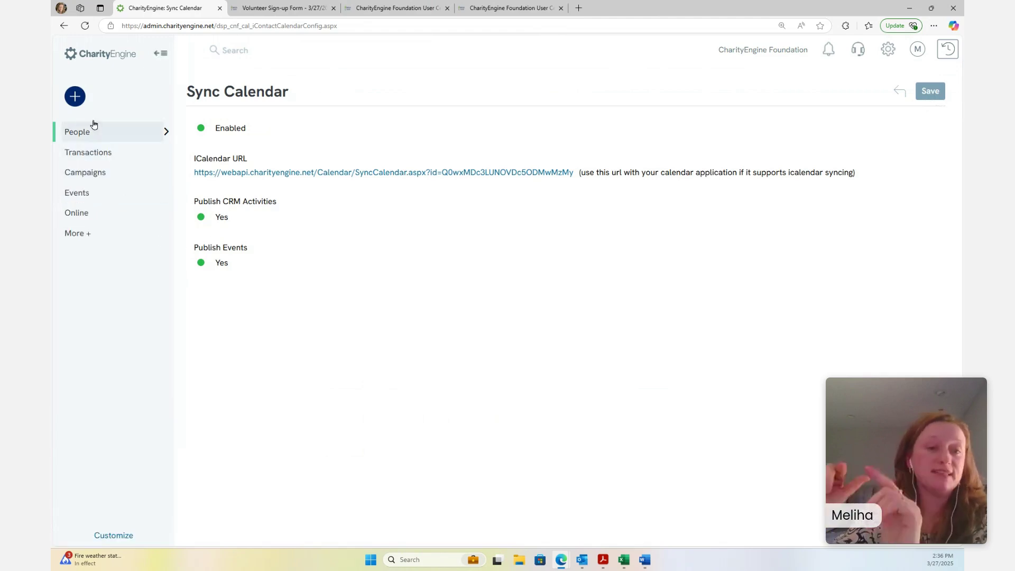
click(103, 155)
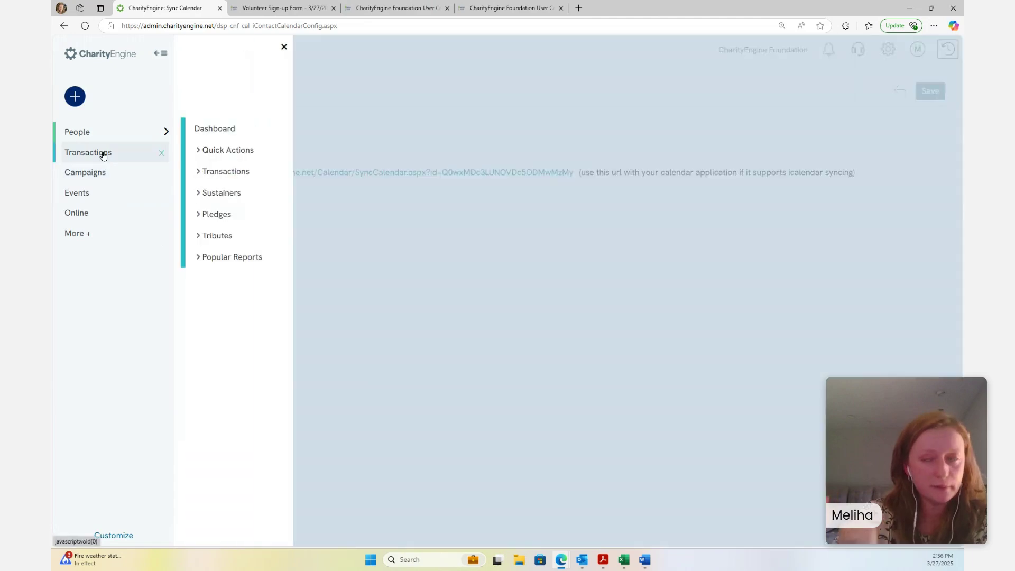
Go from the Home dashboard to the Activities list under People > Activities
click(158, 87)
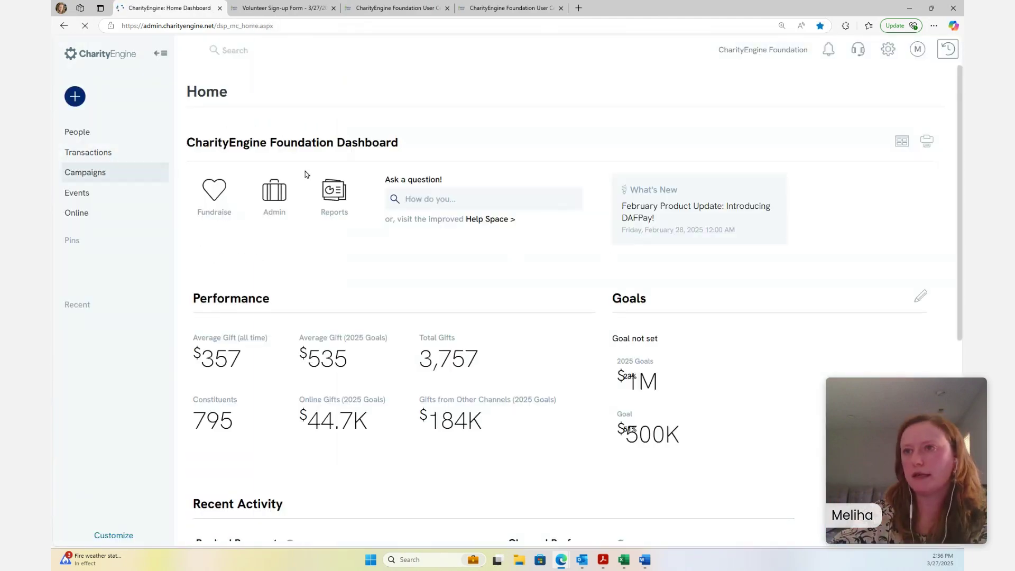
scroll(657, 358, down, 15)
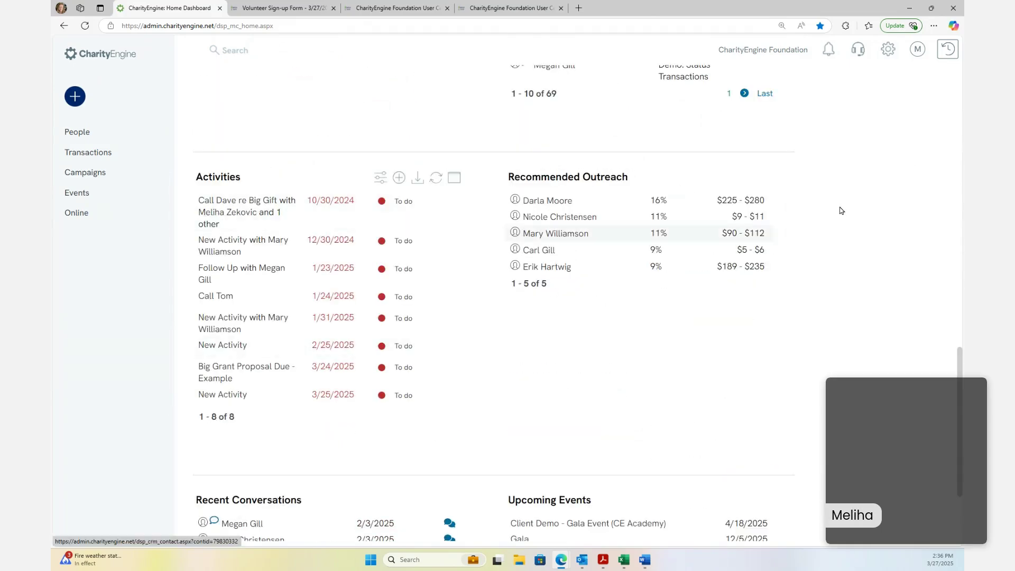
scroll(232, 206, up, 8)
scroll(252, 213, up, 6)
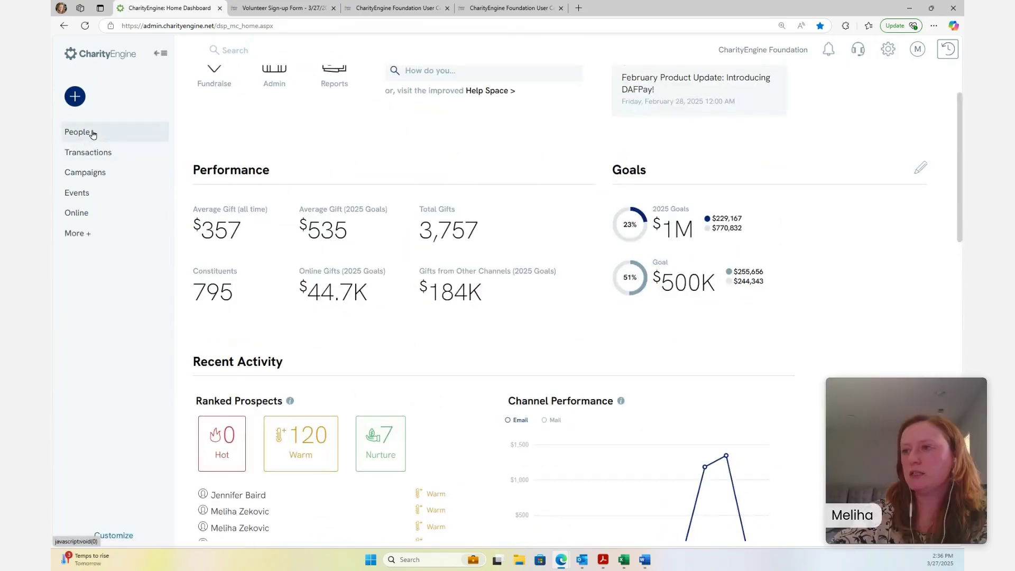
click(77, 132)
click(229, 220)
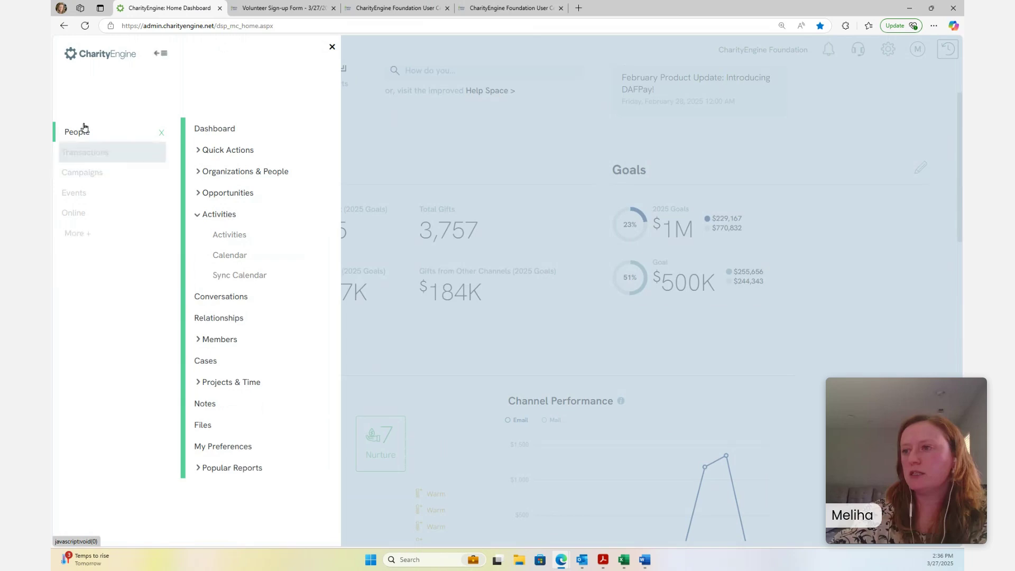
click(233, 238)
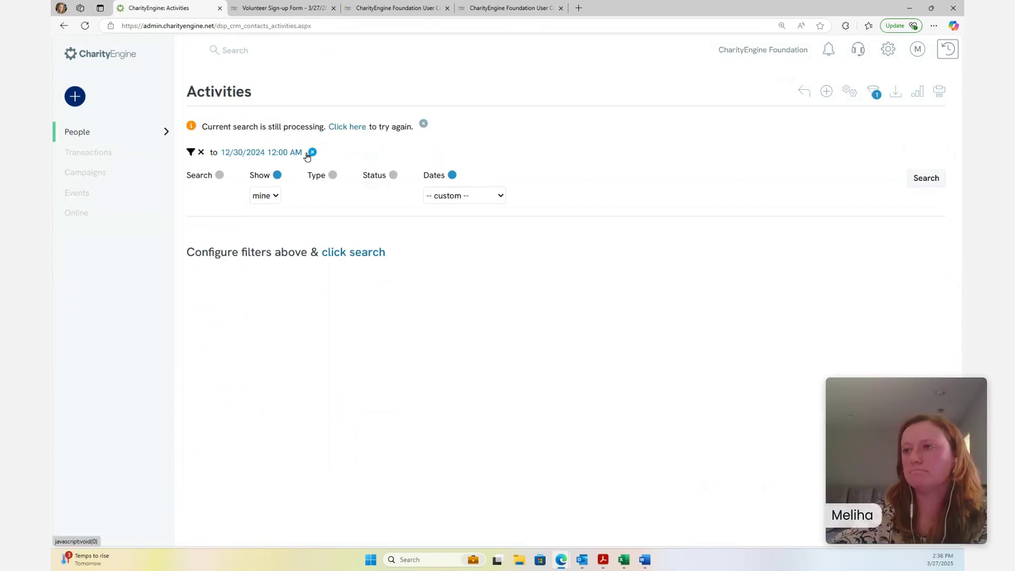
Clear the 12/30/2024 end-date filter, rerun the search, and start a new activity
click(312, 152)
click(874, 94)
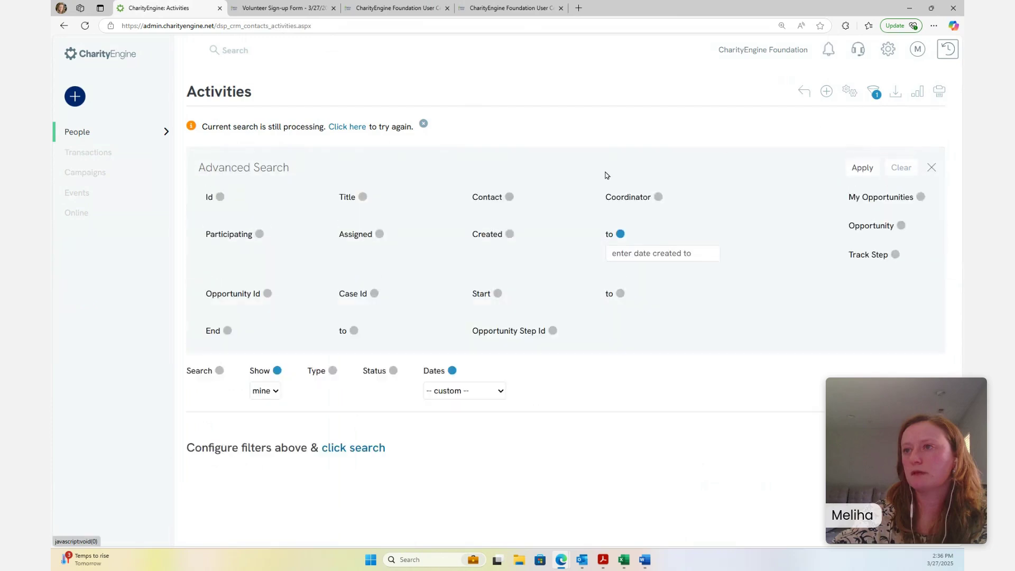
click(623, 236)
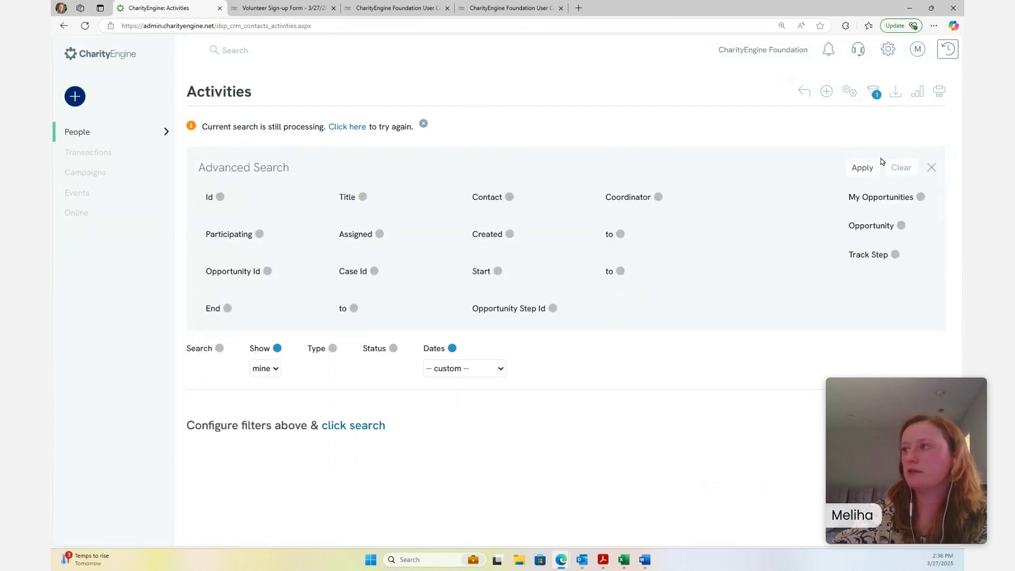
click(932, 167)
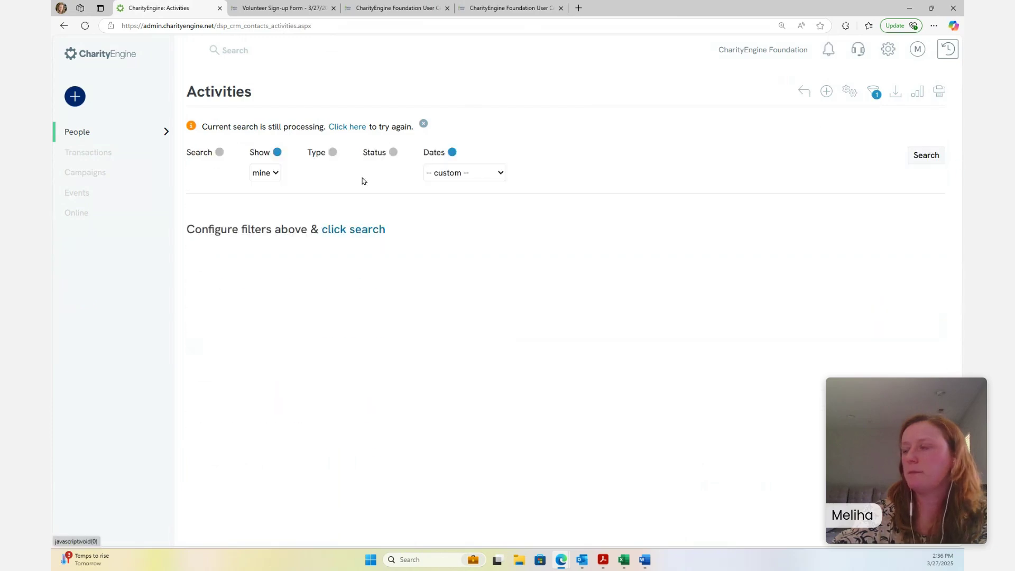
click(344, 128)
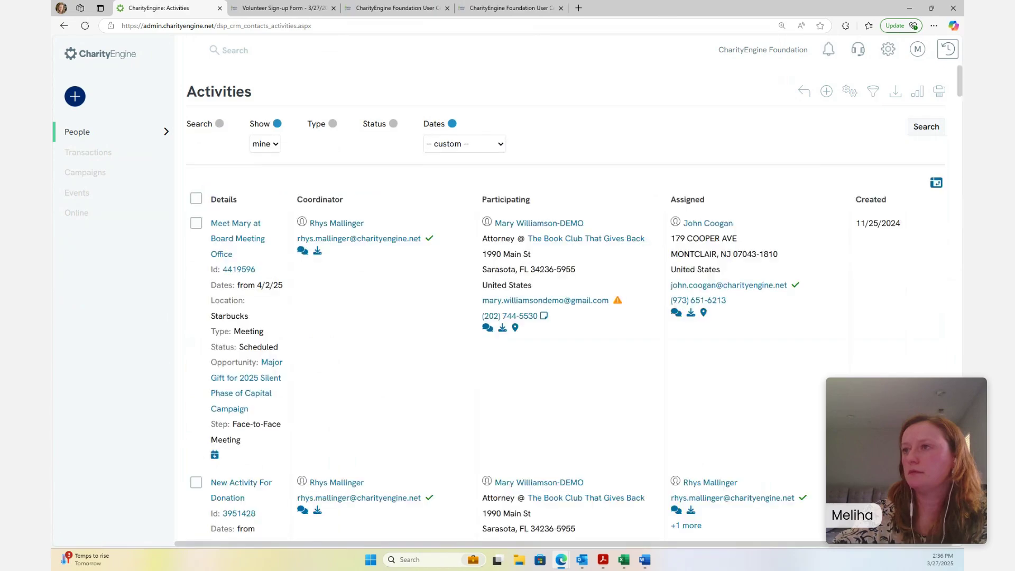
scroll(743, 420, down, 4)
scroll(735, 419, up, 4)
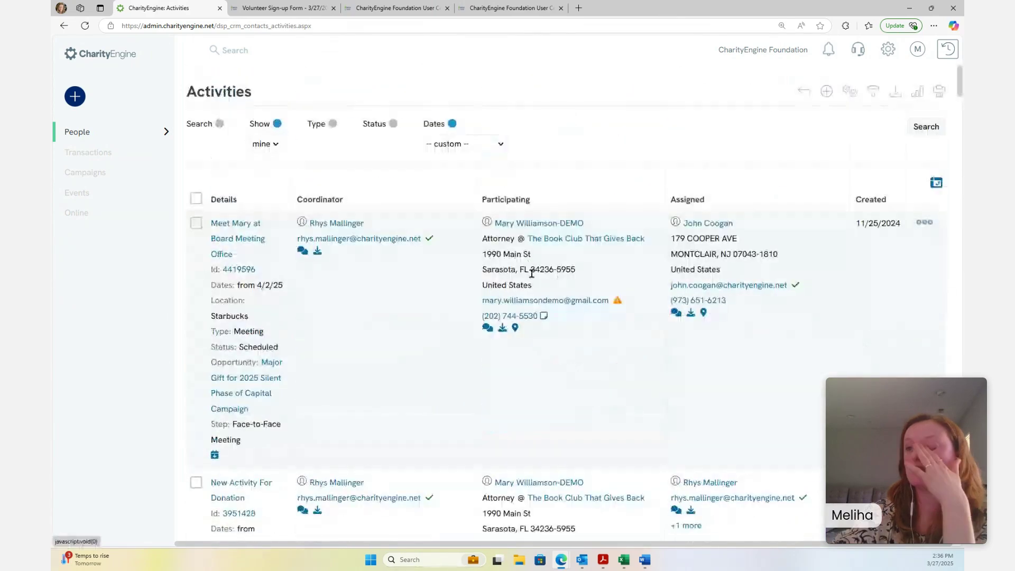
click(829, 95)
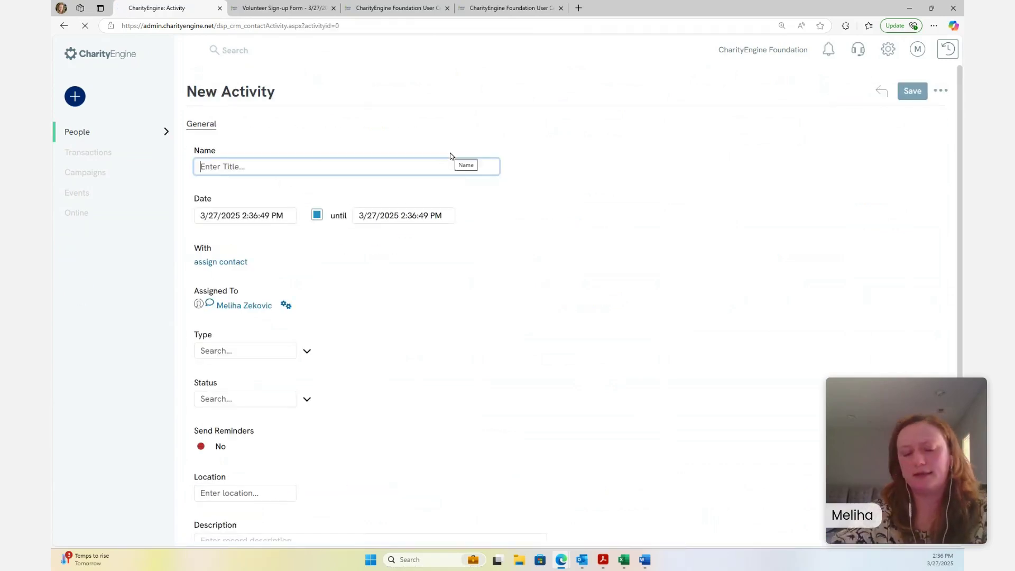
Enter the lunch-call activity name, check the 3/27/2025 dates, and leave Send Reminders at No
text(Call Julie )
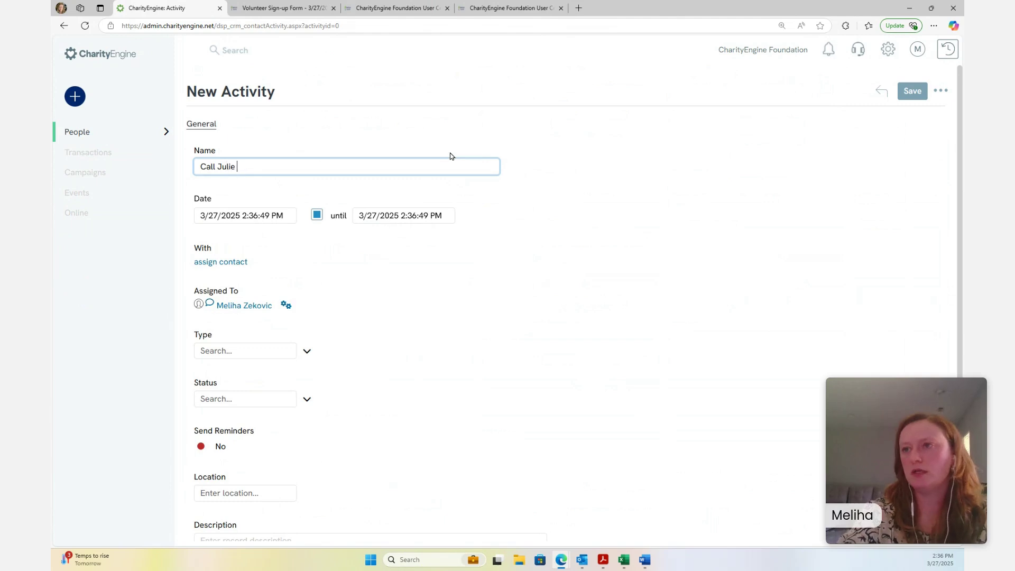
text(to have a )
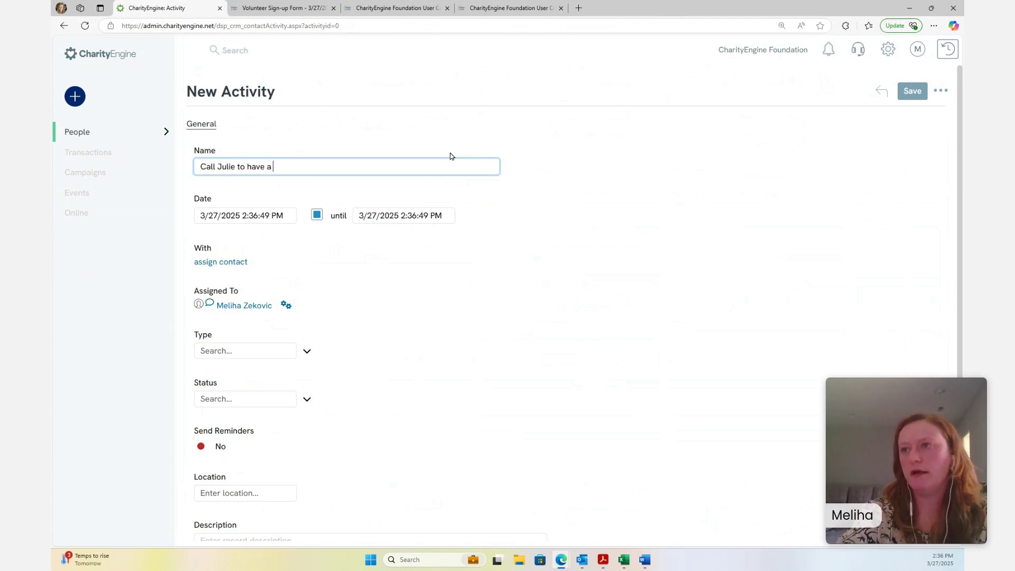
text(tasty lunch)
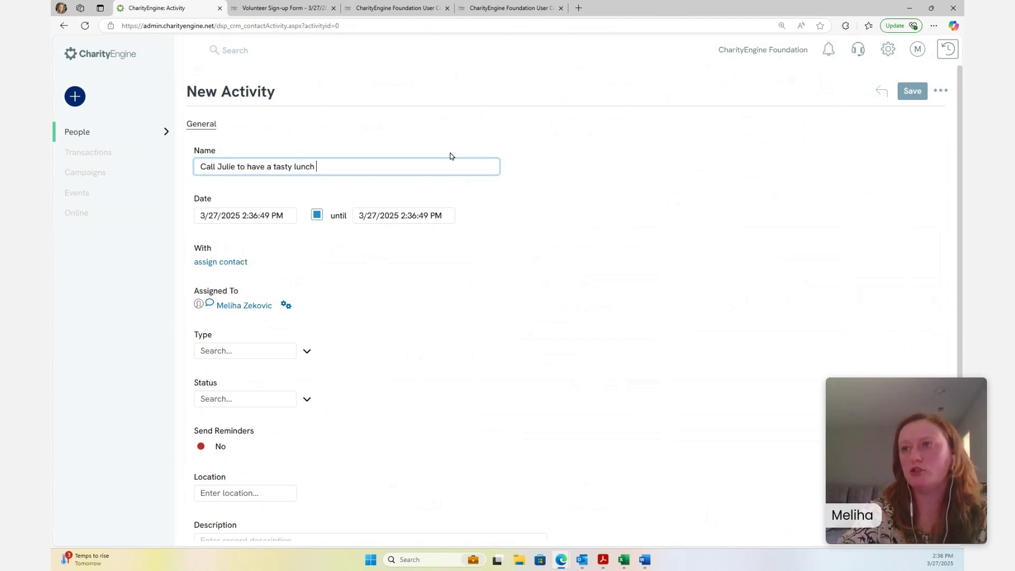
click(584, 248)
scroll(584, 248, down, 2)
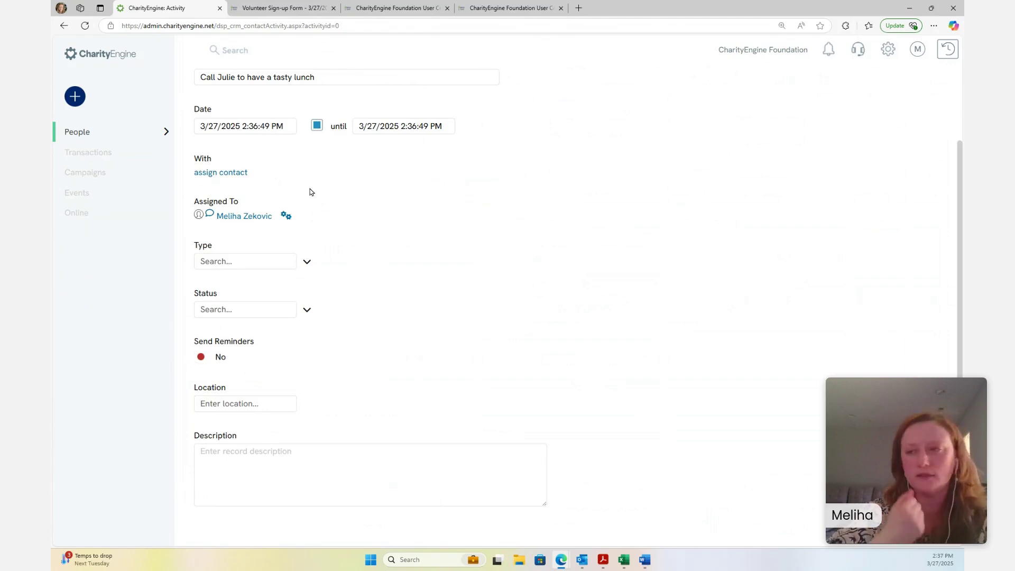
scroll(318, 180, up, 2)
scroll(426, 202, down, 2)
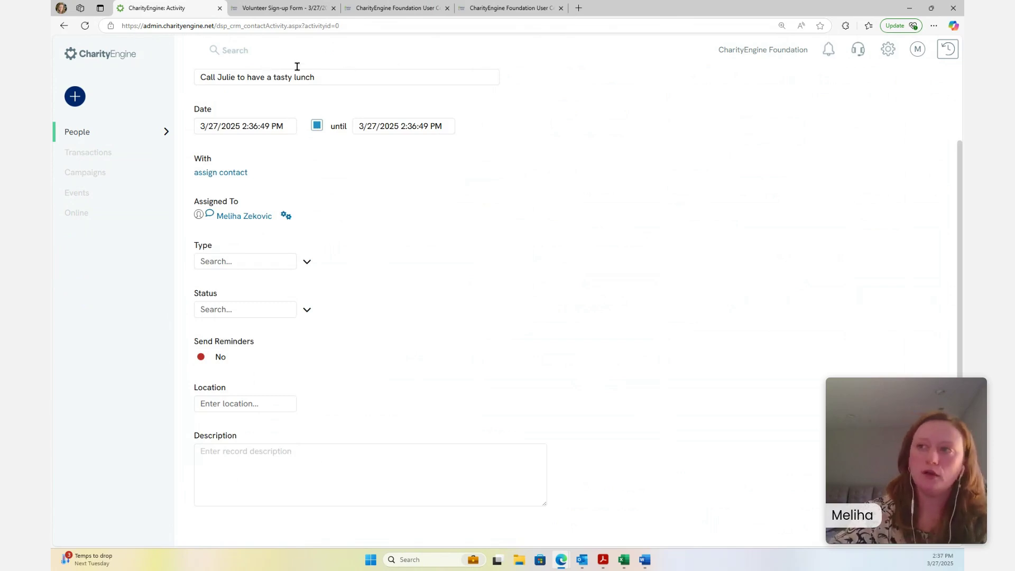
click(202, 357)
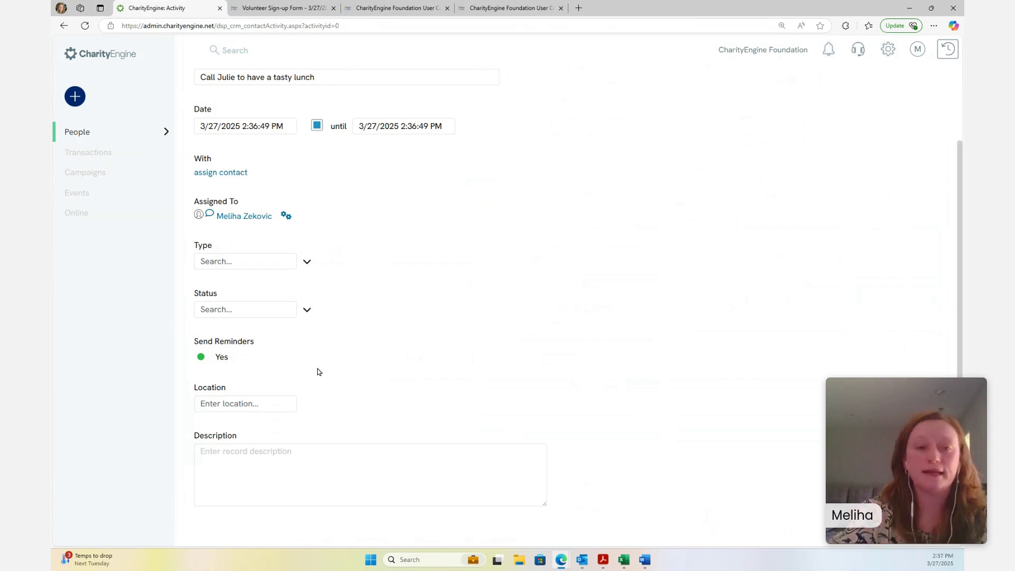
click(201, 357)
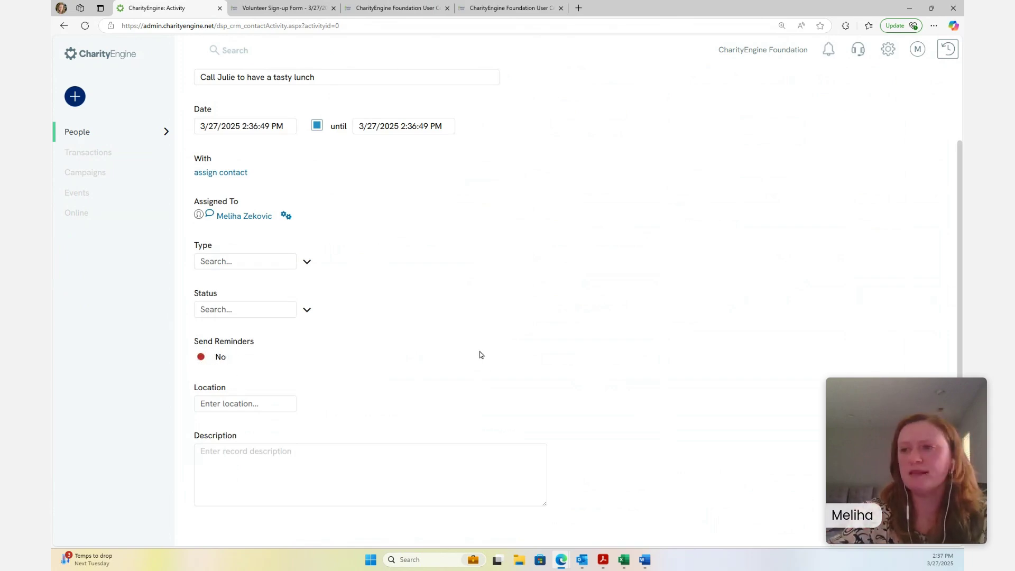
scroll(637, 374, up, 1)
scroll(636, 379, down, 1)
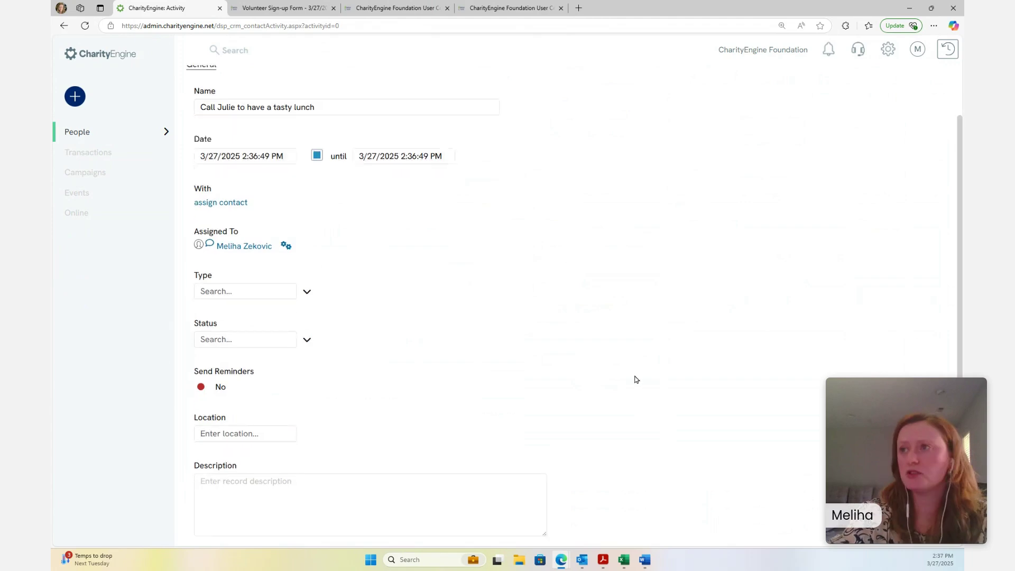
scroll(637, 380, down, 1)
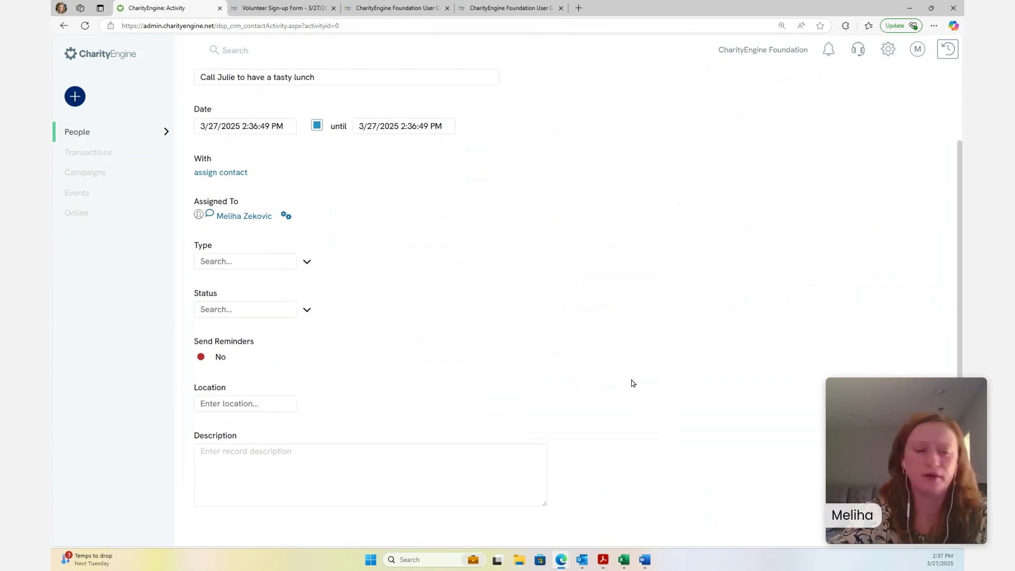
scroll(694, 340, up, 3)
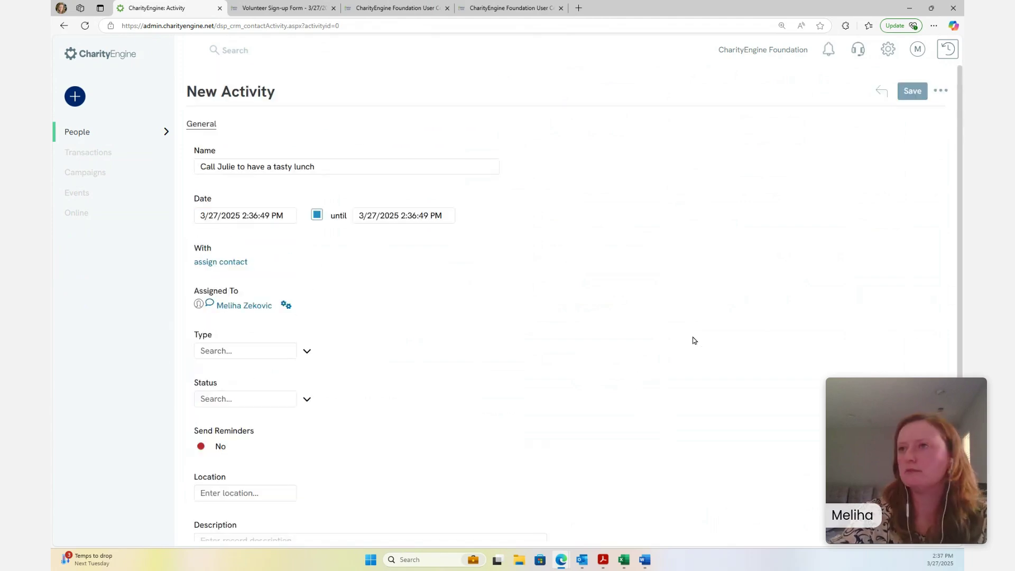
Save the lunch-call activity with Type Meeting and Status Scheduled, then start another blank activity
click(915, 93)
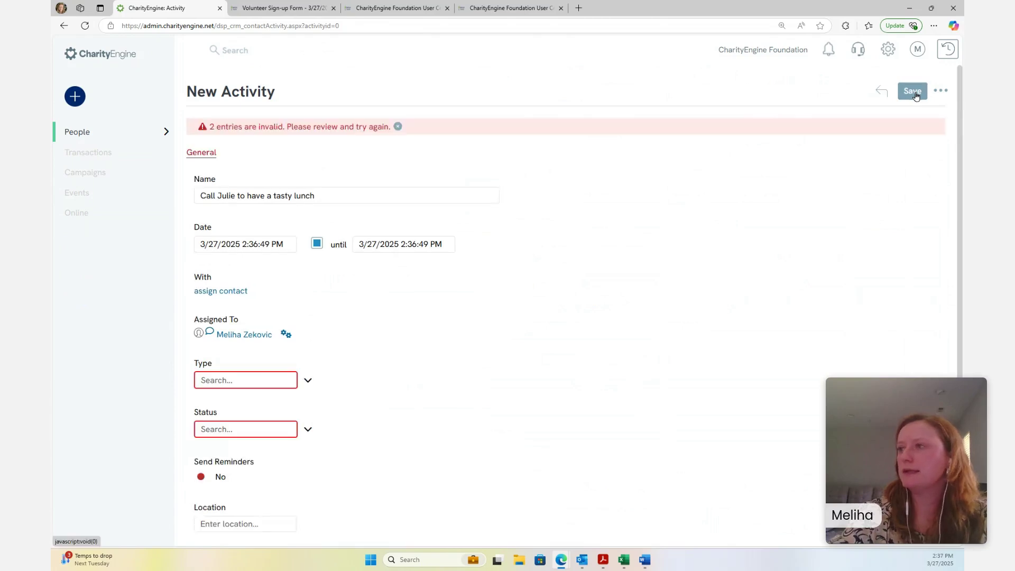
scroll(423, 214, down, 2)
click(262, 259)
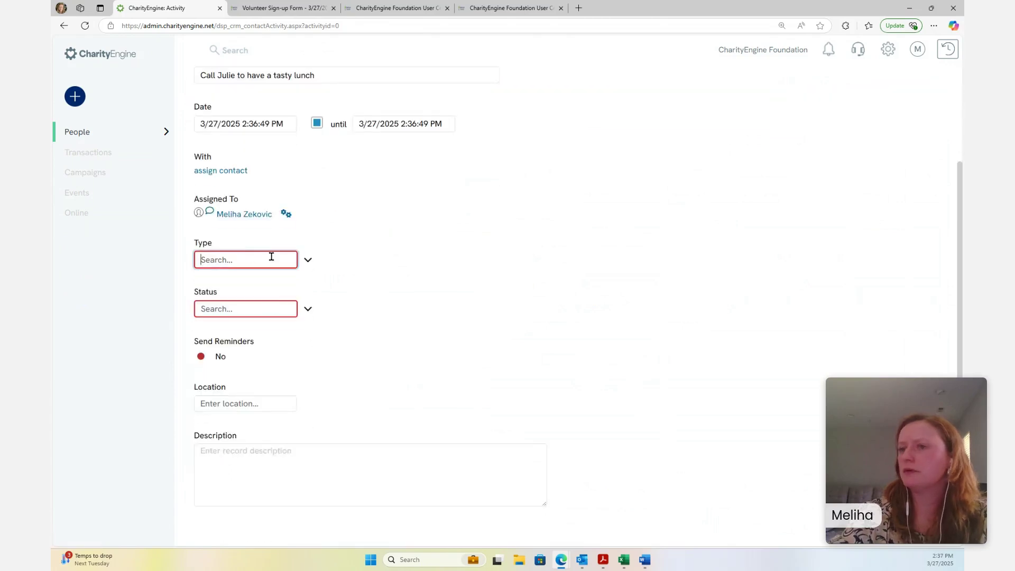
click(306, 260)
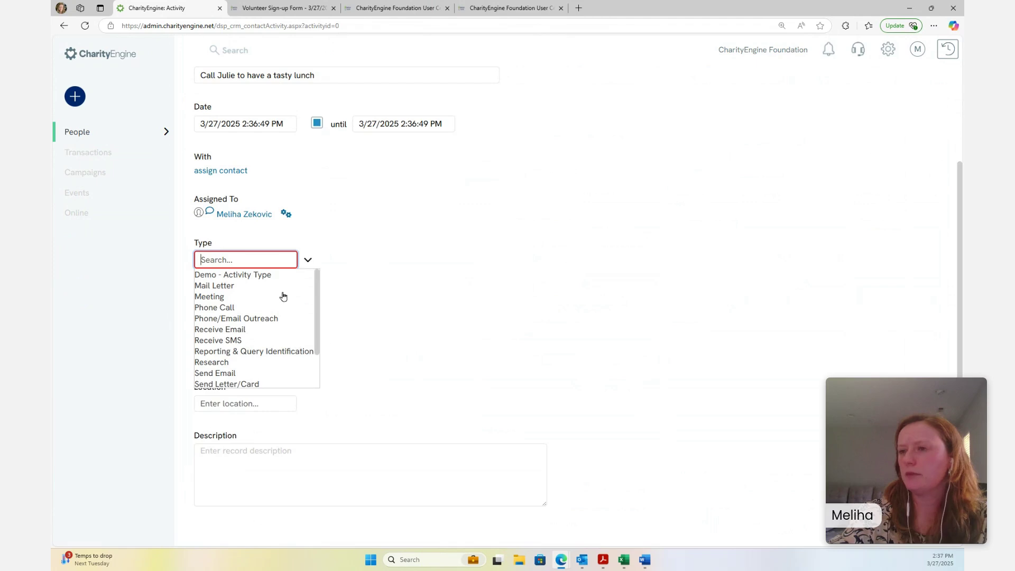
click(220, 296)
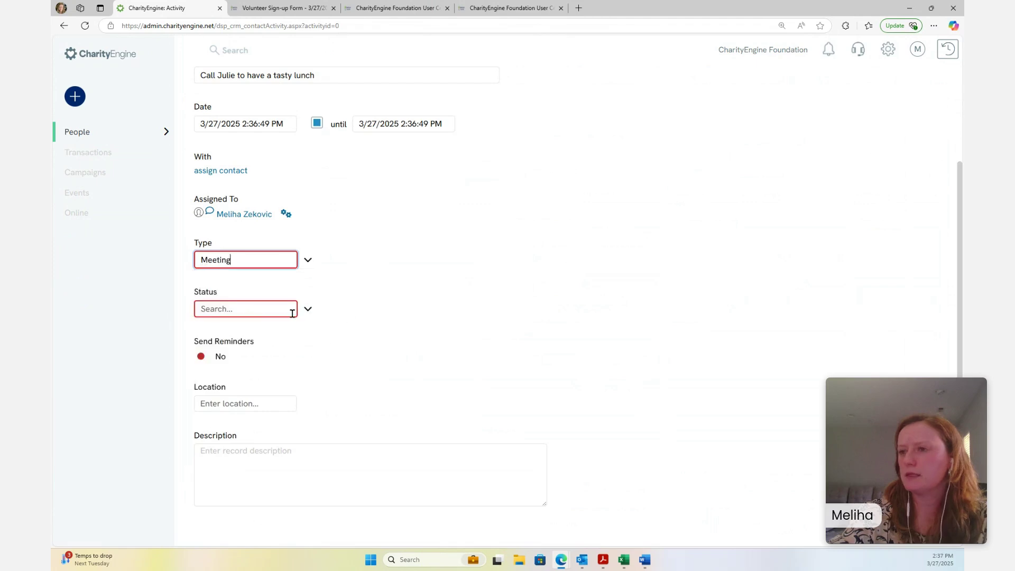
click(296, 309)
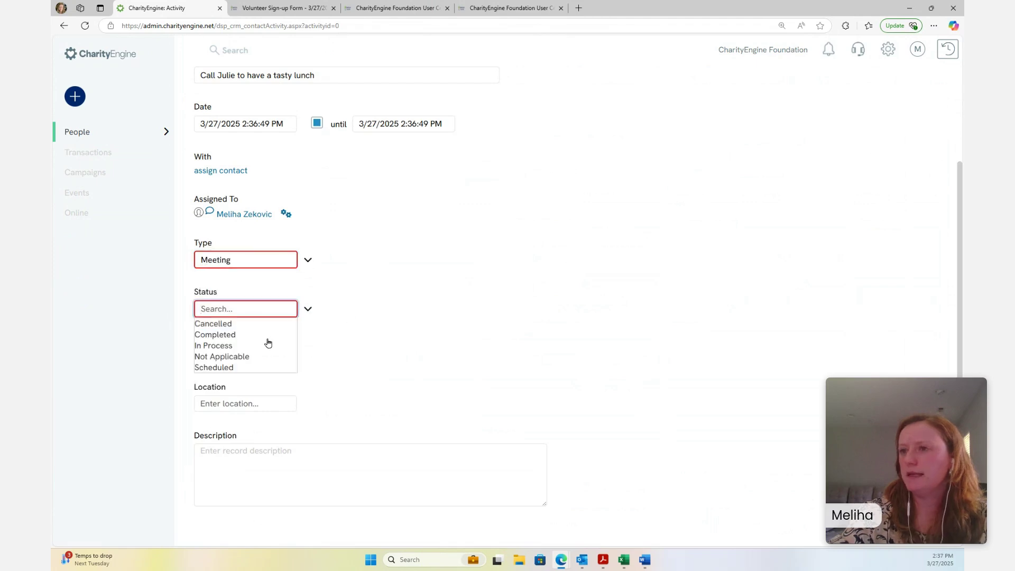
click(229, 368)
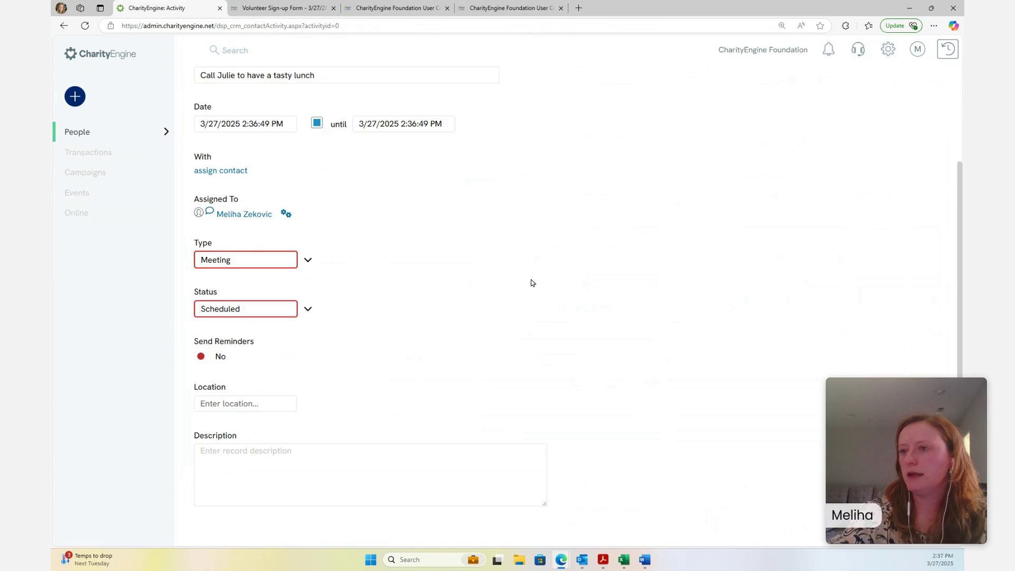
click(910, 89)
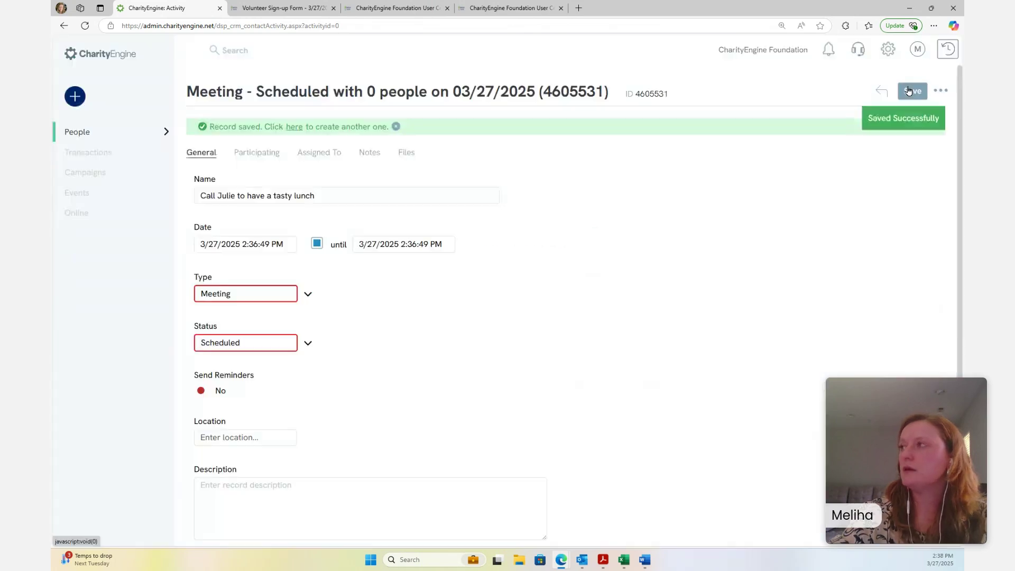
click(945, 93)
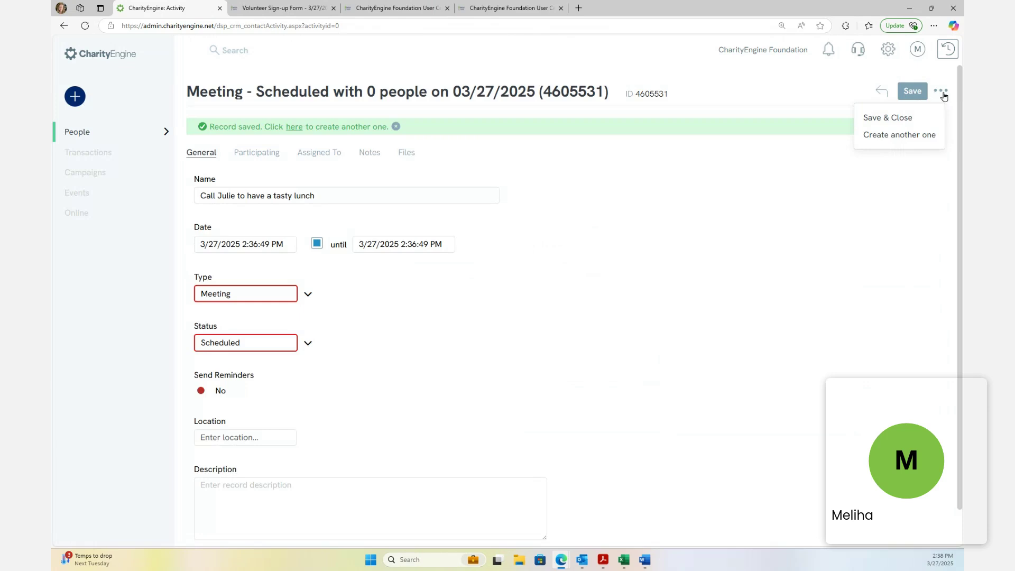
click(700, 219)
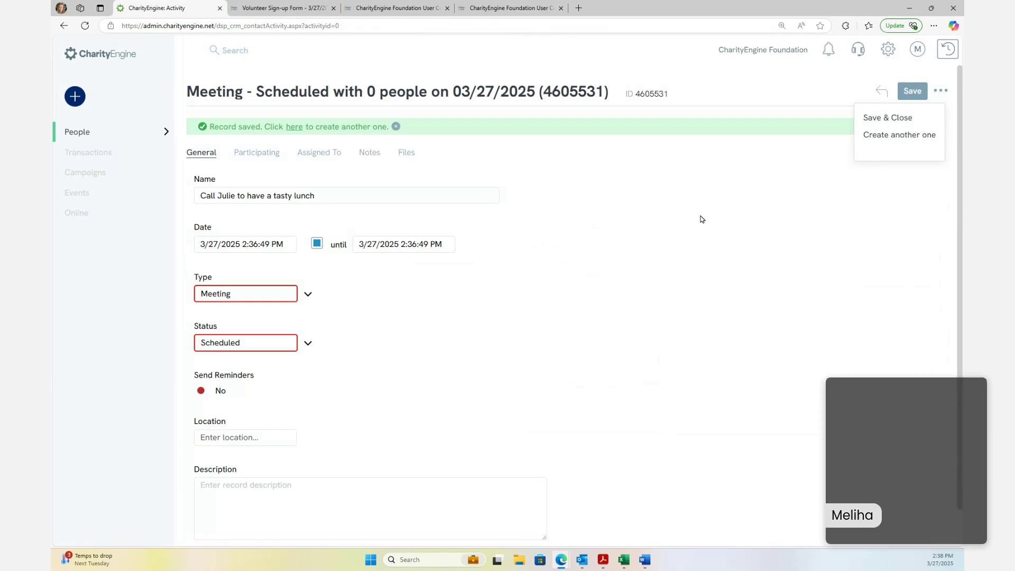
click(295, 128)
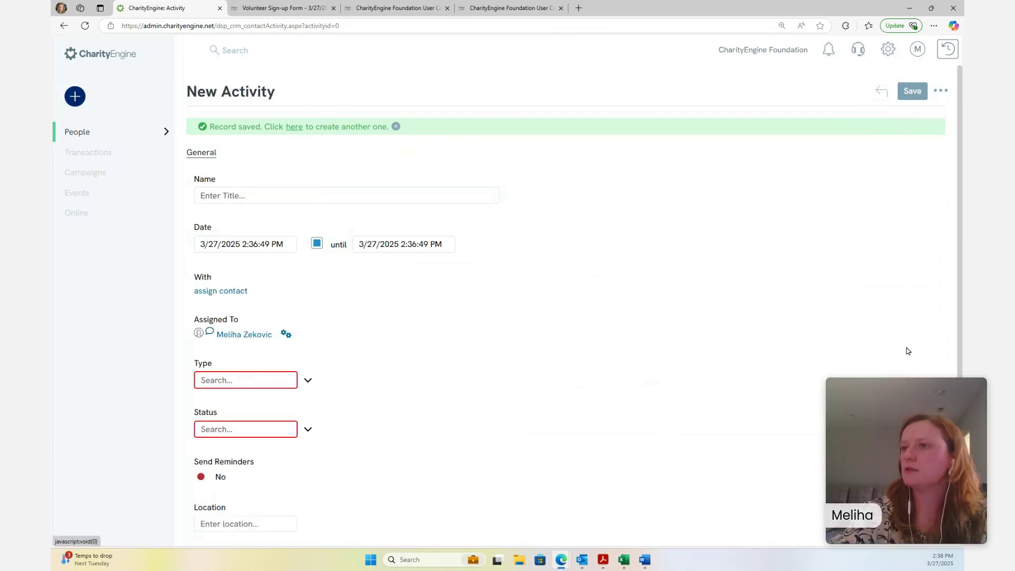
Filter the Activities list to Today and open the lunch-call meeting's actions menu
click(880, 94)
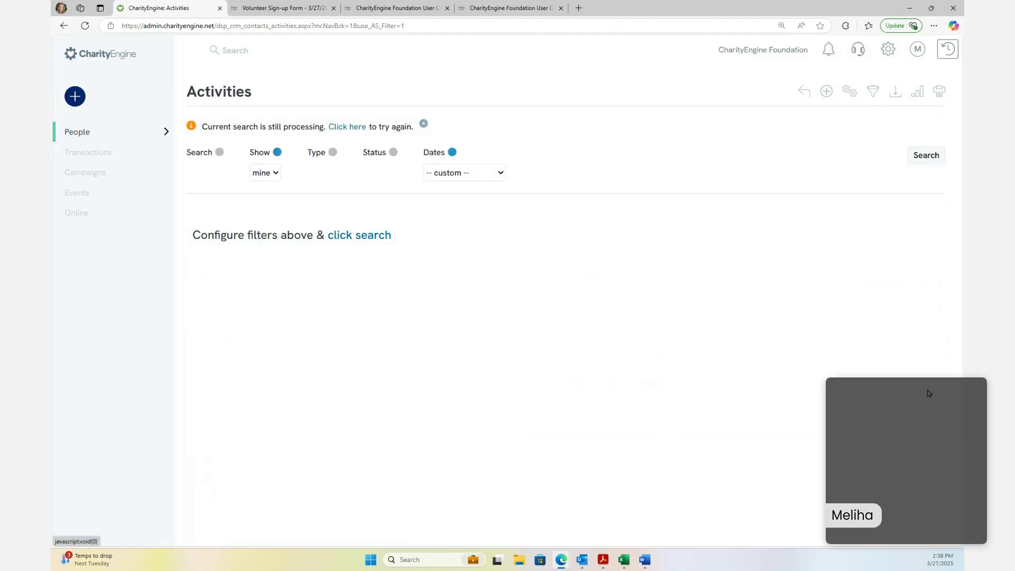
click(424, 125)
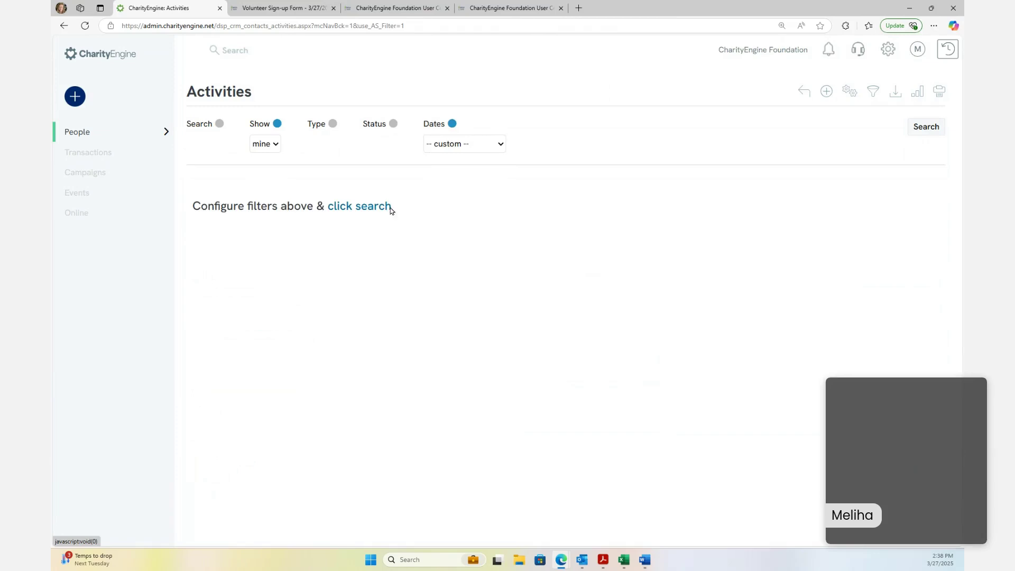
click(364, 207)
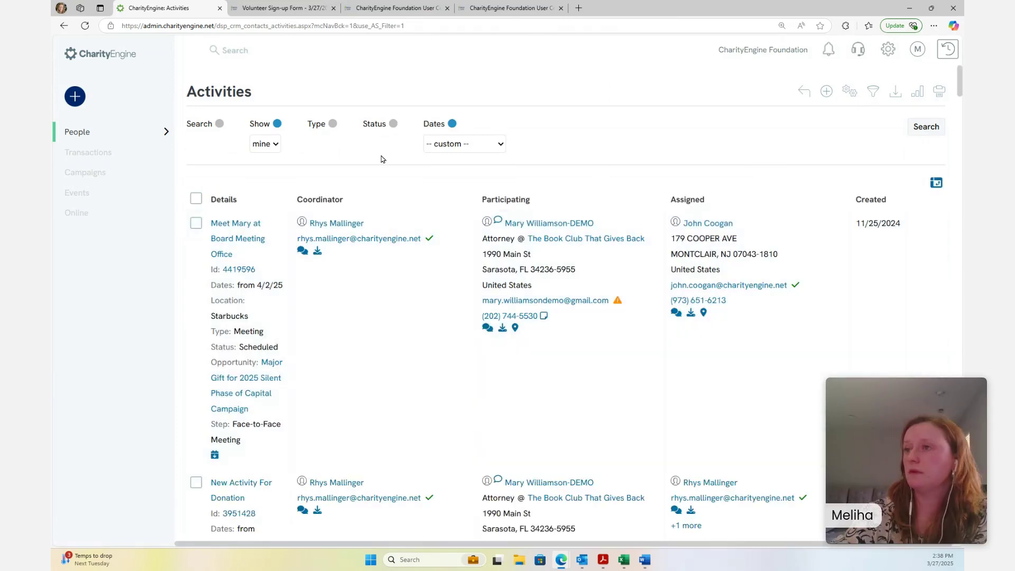
click(449, 144)
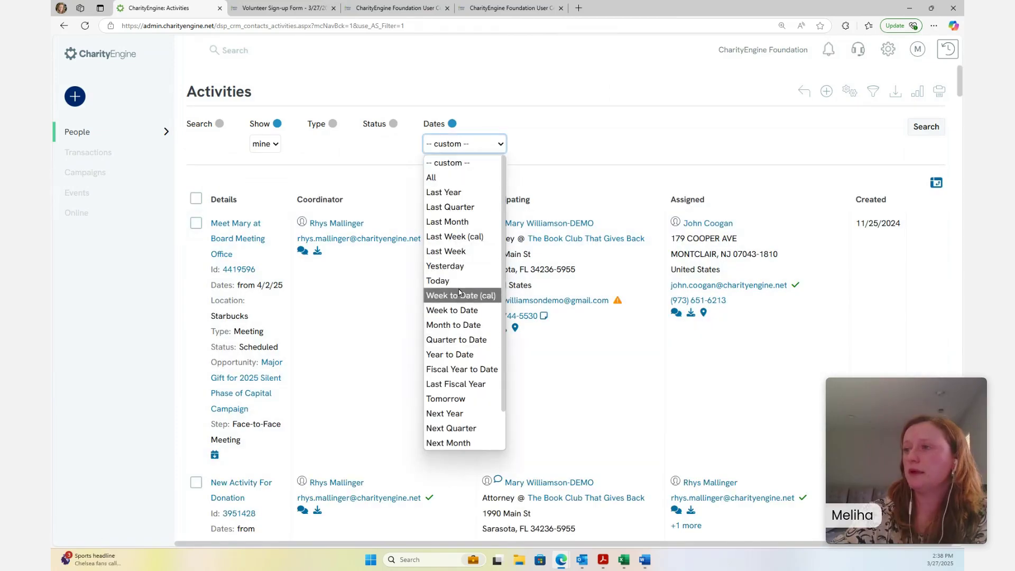
click(458, 282)
click(925, 128)
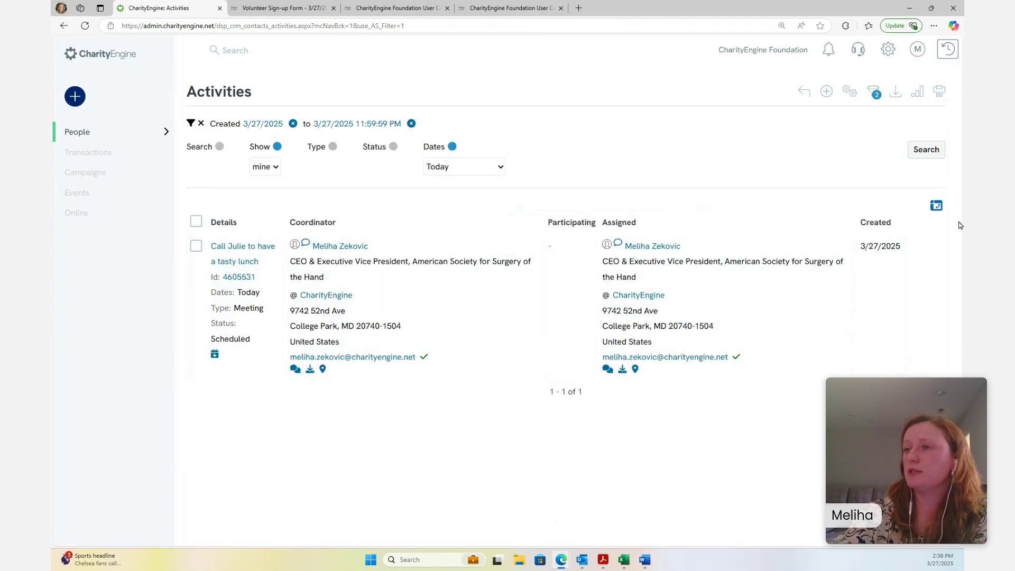
click(927, 247)
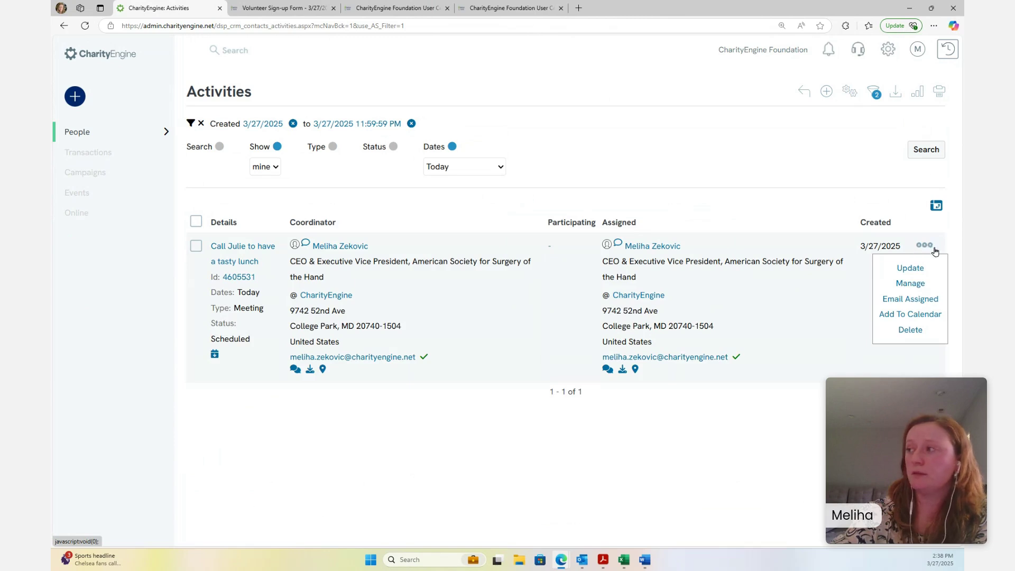
Download the activity via Add To Calendar and open ce_activity_4605531.ics in Outlook
click(901, 316)
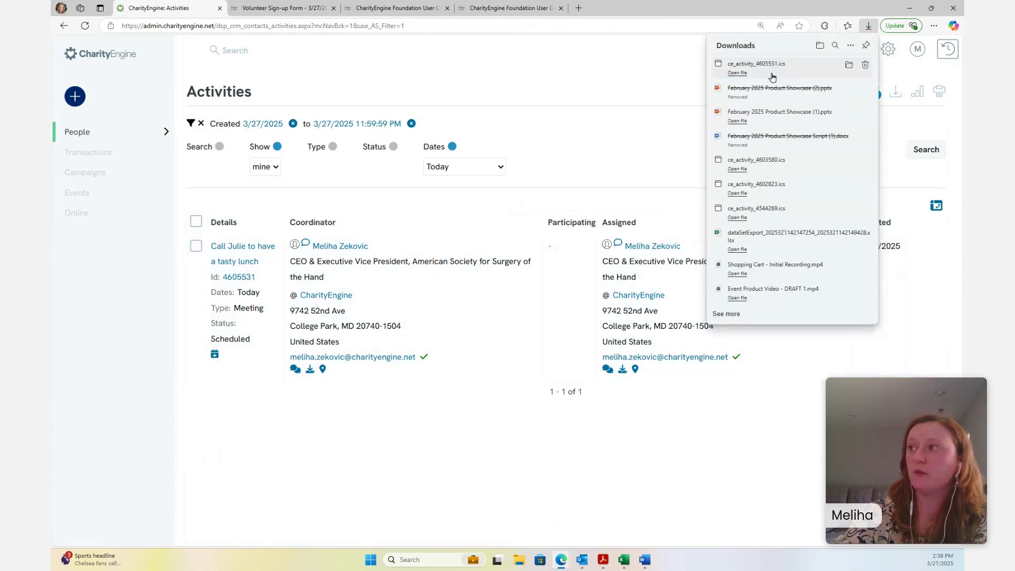
click(821, 72)
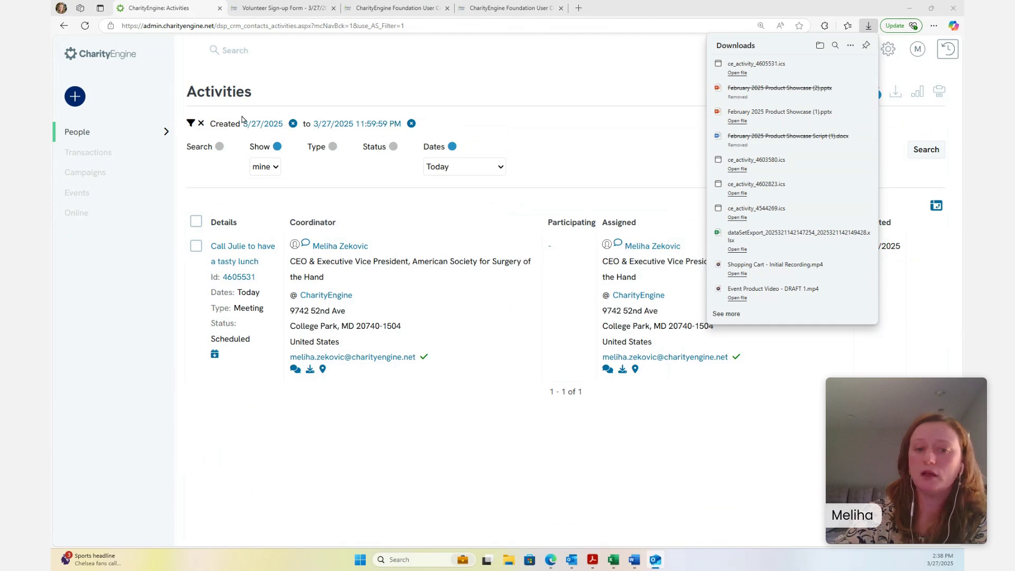
click(740, 74)
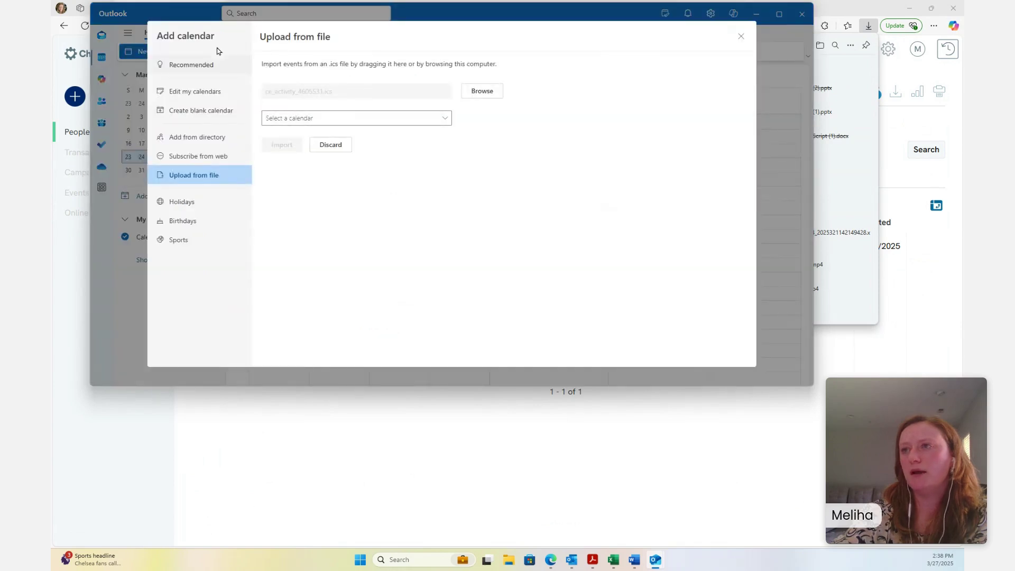
Import ce_activity_4605531.ics into Outlook's main Calendar, check the week view, and close Outlook
click(369, 123)
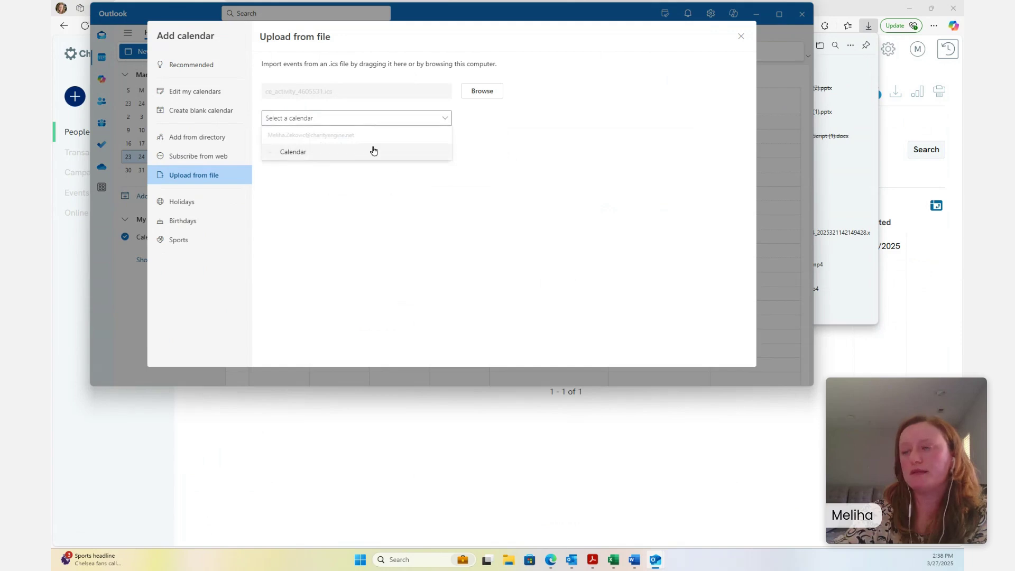
click(371, 151)
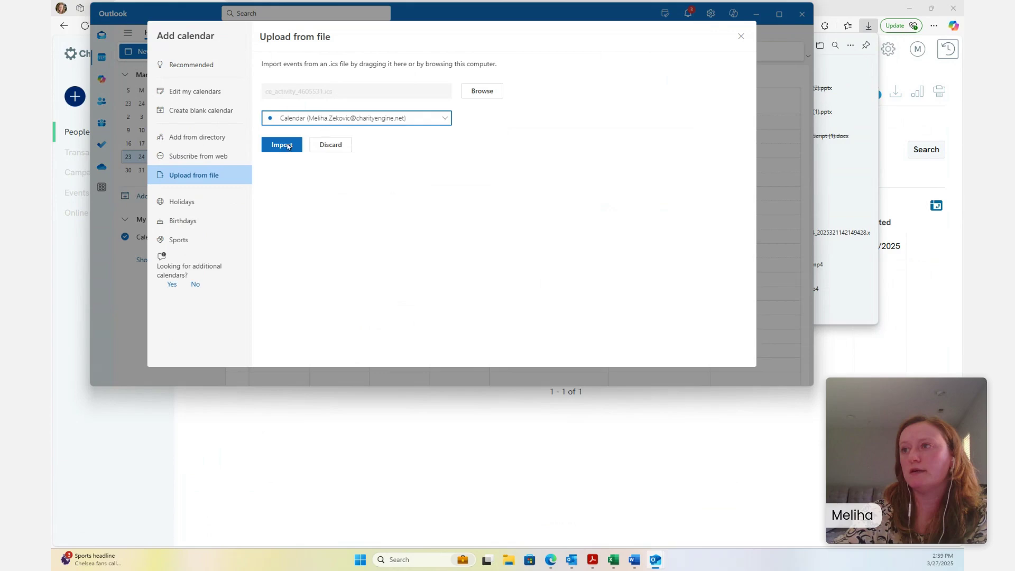
click(286, 145)
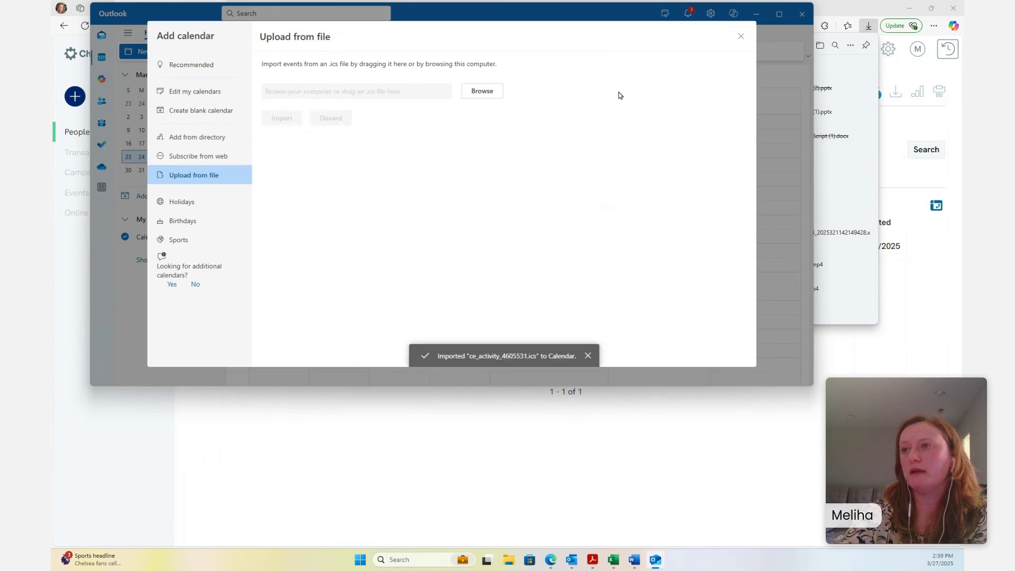
click(741, 37)
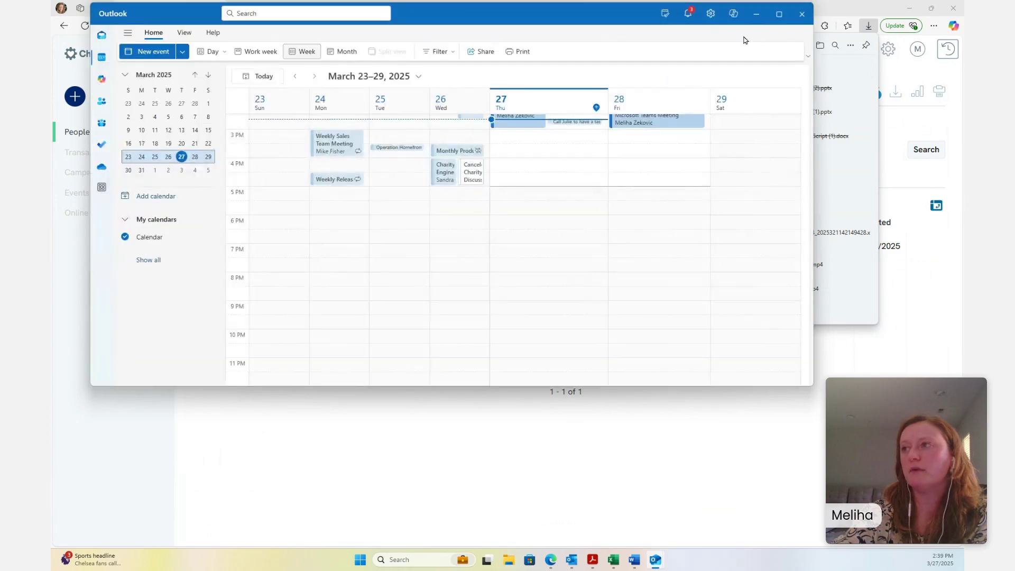
scroll(752, 154, up, 5)
scroll(752, 154, up, 2)
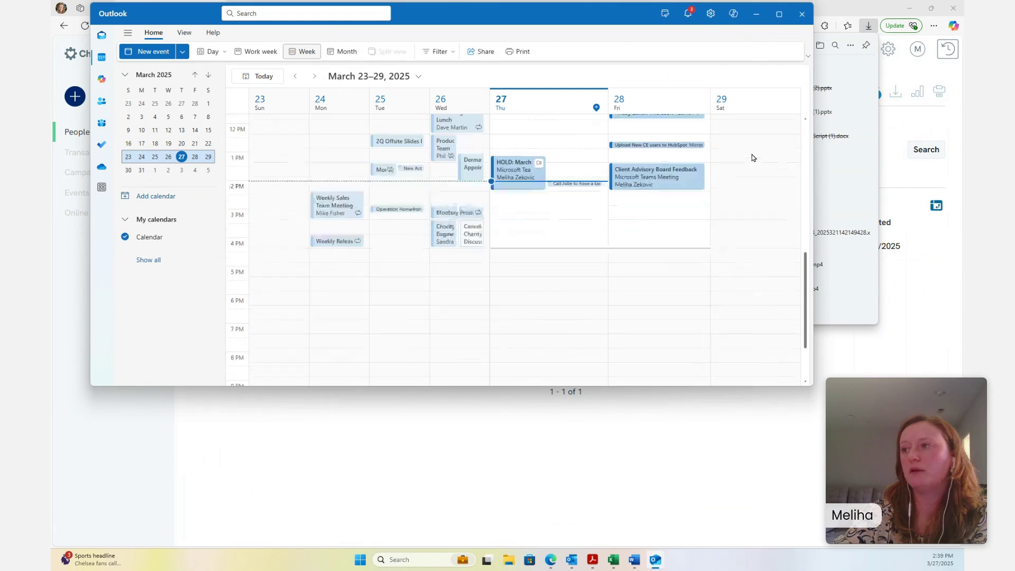
click(801, 14)
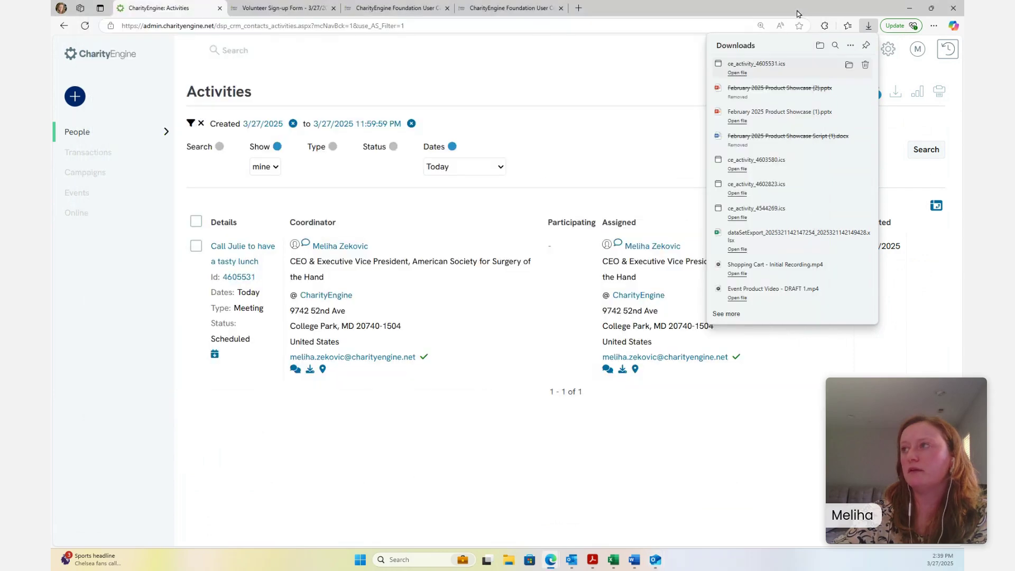
Return to the Foundation Dashboard home page using the CharityEngine logo
click(136, 65)
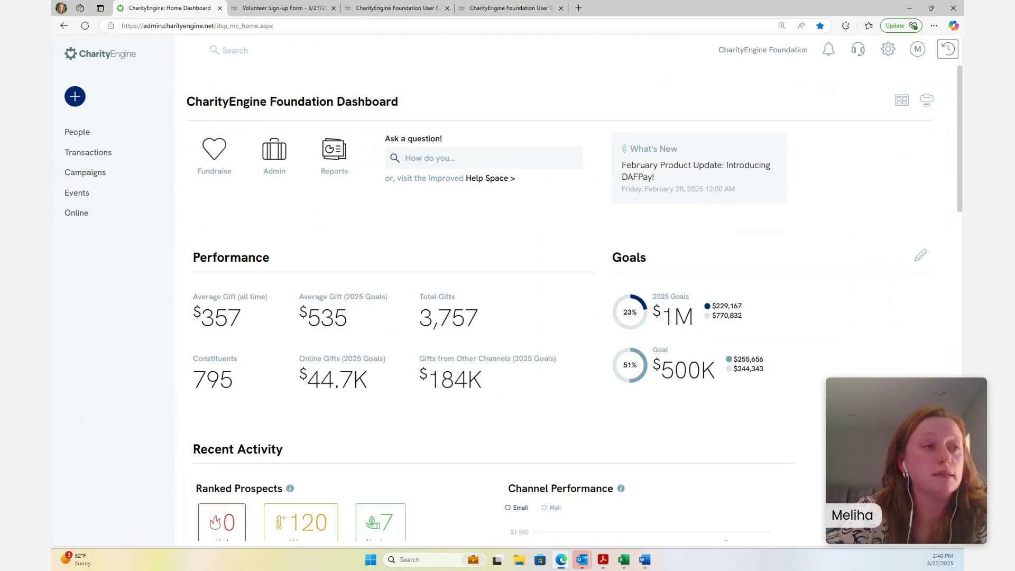
click(83, 194)
click(223, 171)
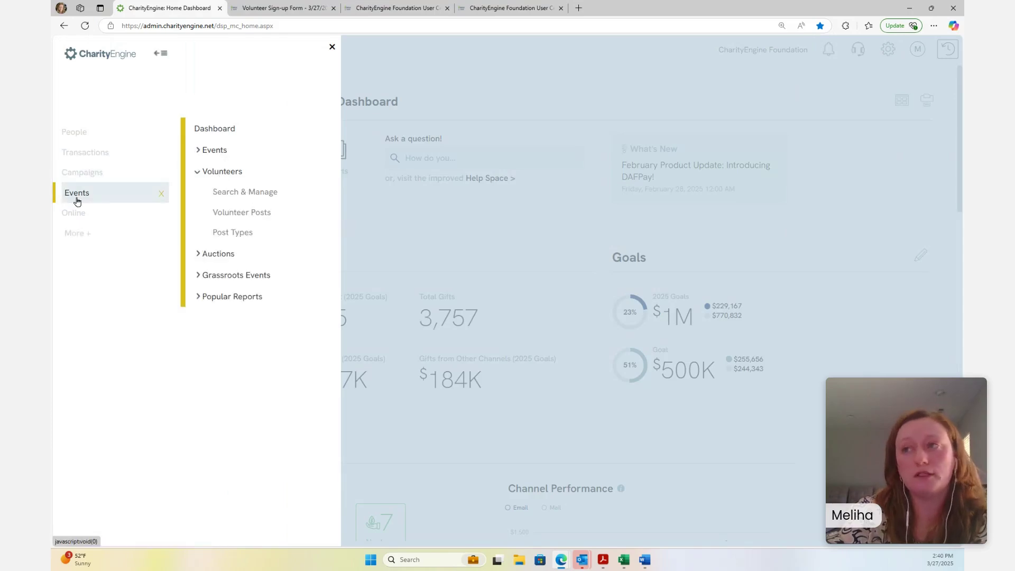
click(221, 151)
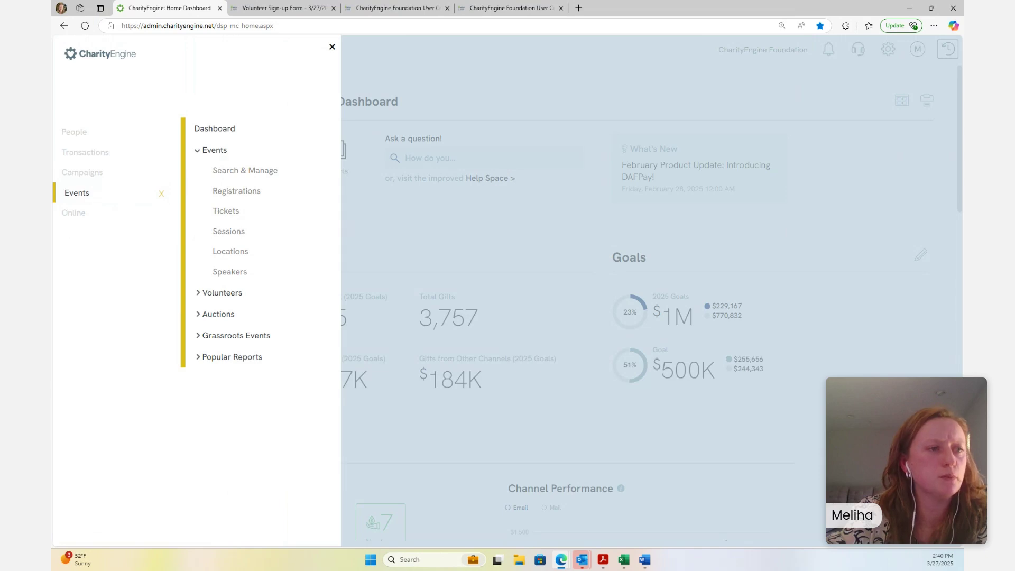
click(332, 47)
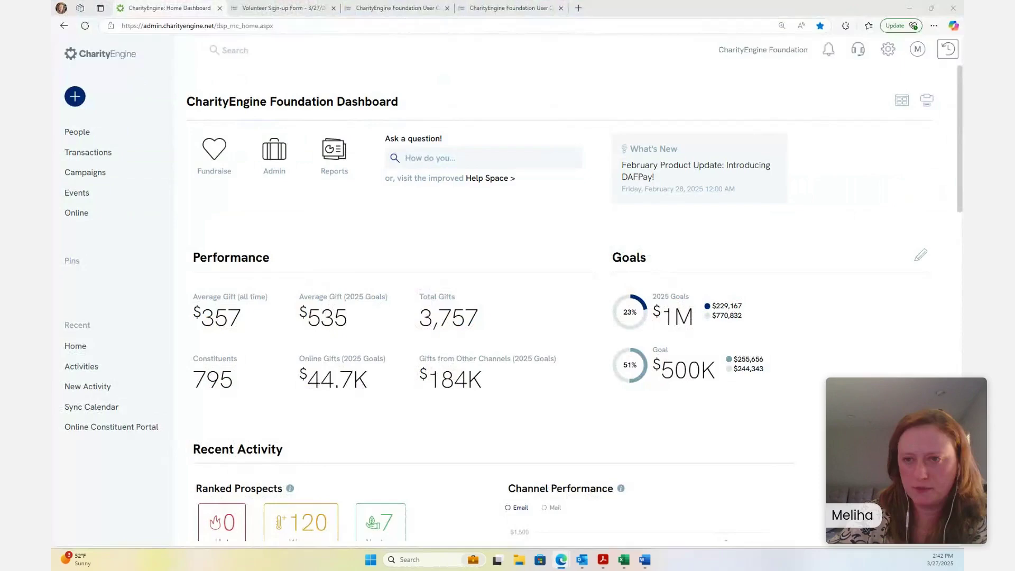
From More > Online > Web Forms > Search & Manage, create a new form using the Event Form starter kit
mouse_move(113, 125)
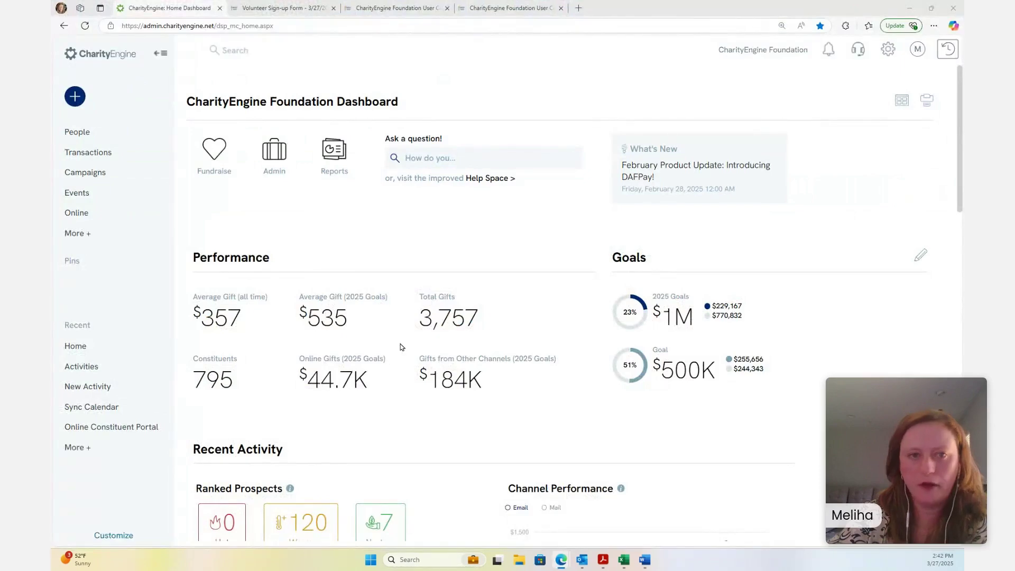
click(94, 234)
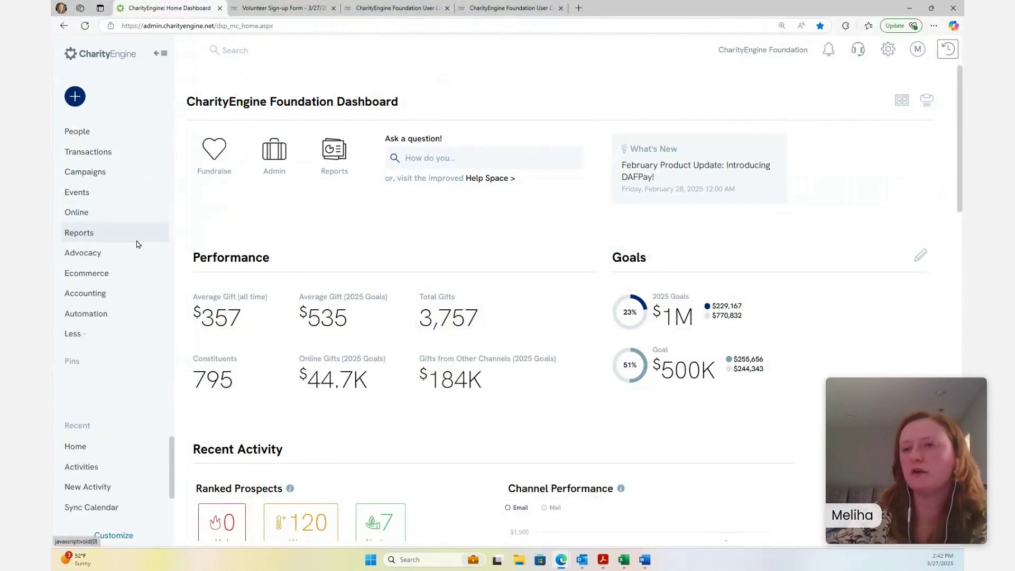
click(106, 212)
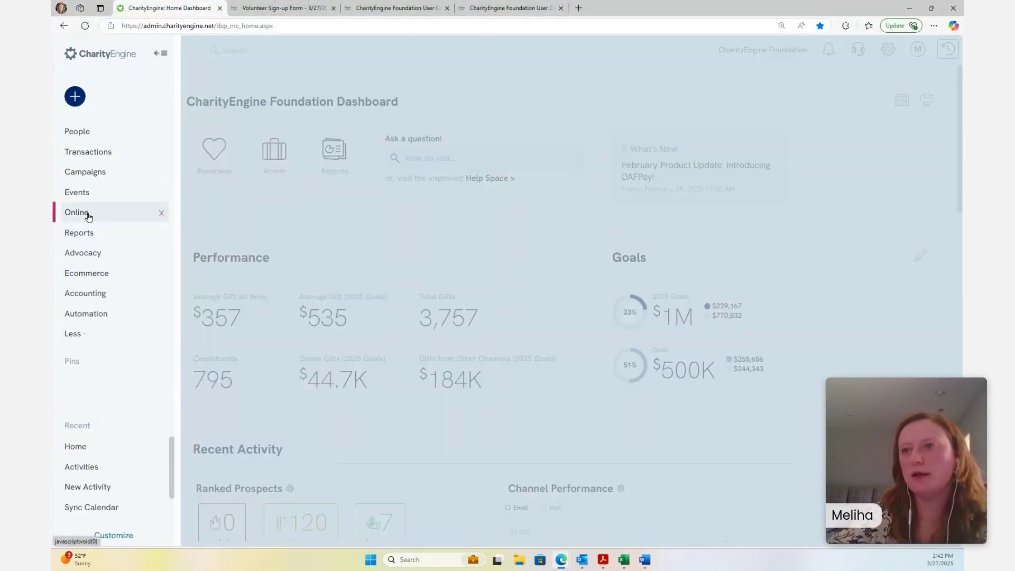
click(238, 192)
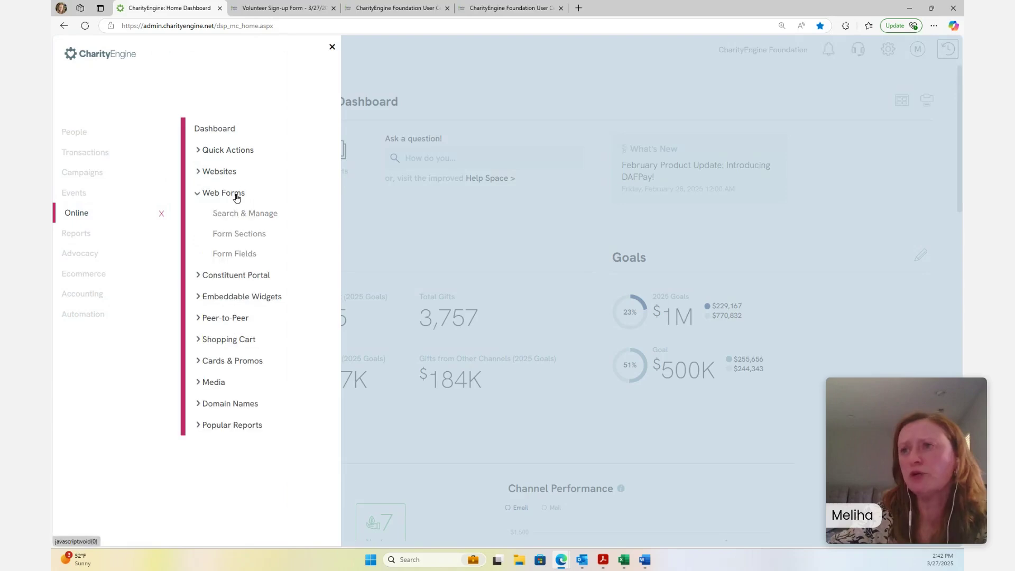
click(269, 217)
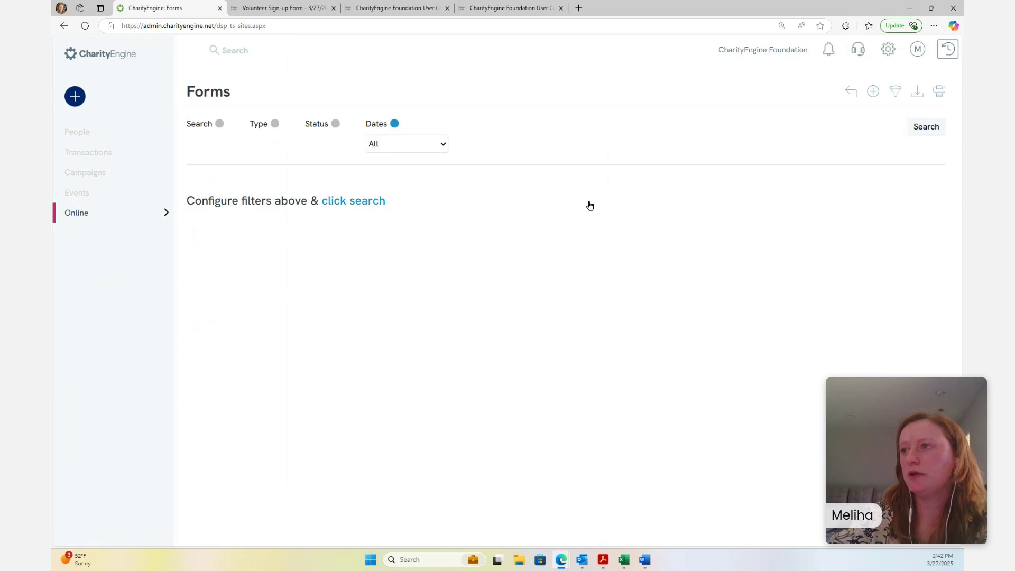
click(874, 94)
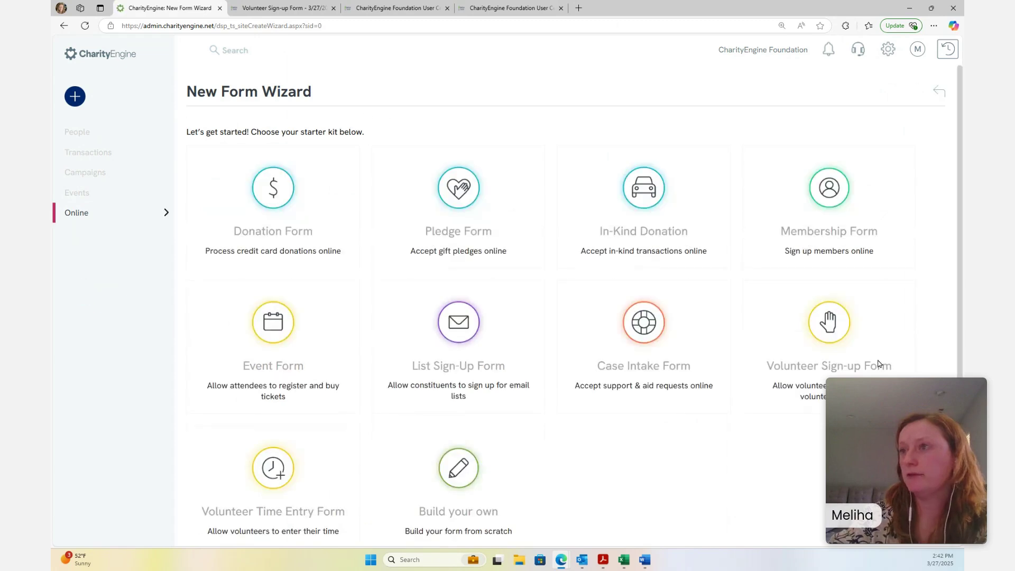
click(290, 351)
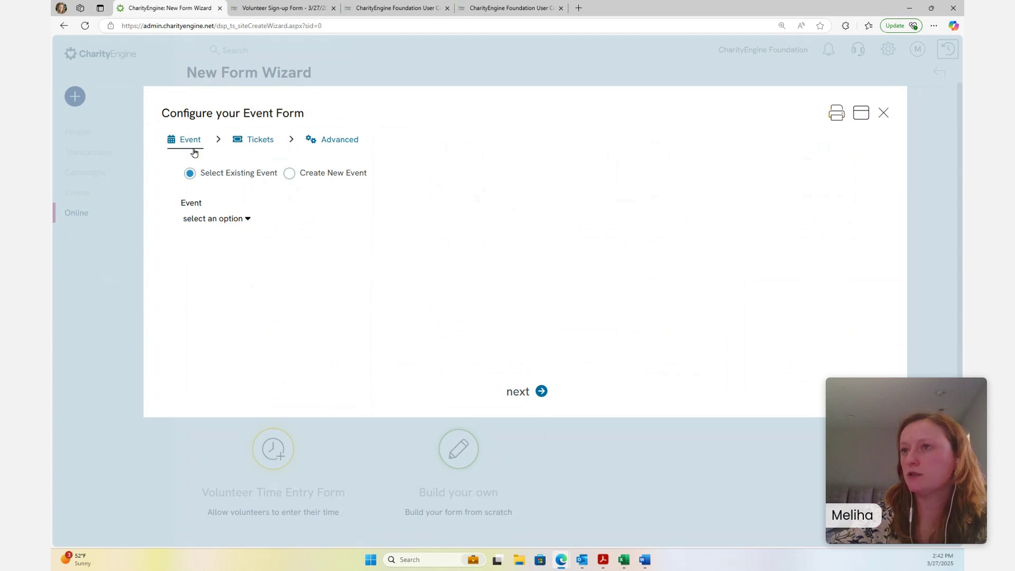
Attach the 2023 Scholarship Awards Gala event to the form and continue to Tickets
click(215, 225)
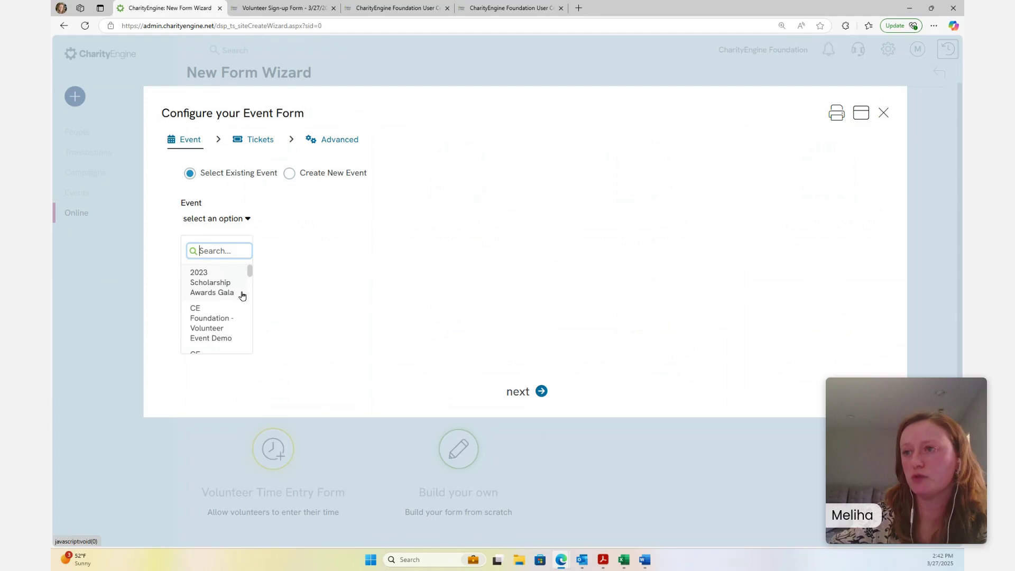
click(238, 277)
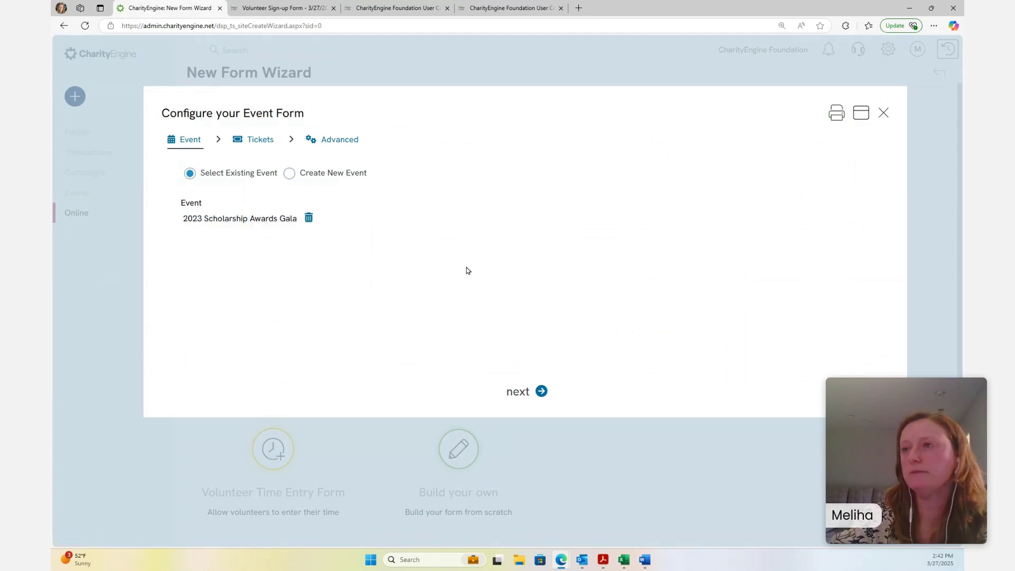
click(523, 393)
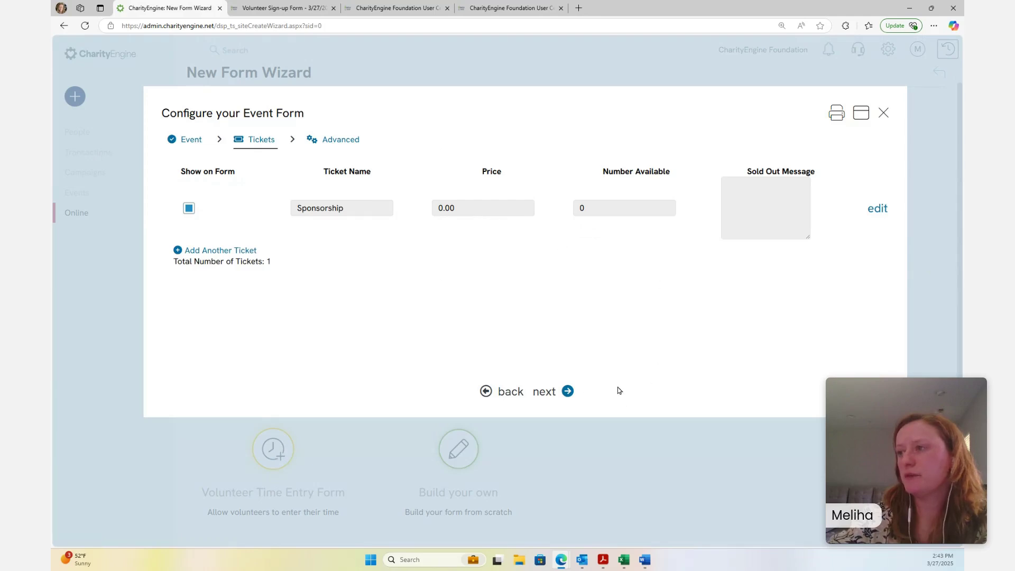
Set 'Include additional donation field?' to No on Advanced and create the gala registration form
click(547, 392)
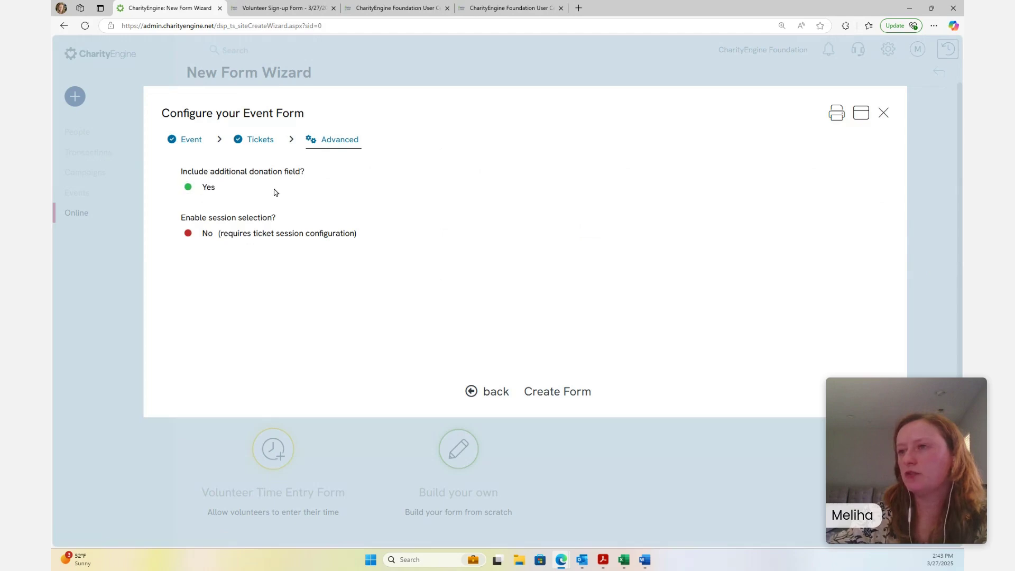
click(206, 188)
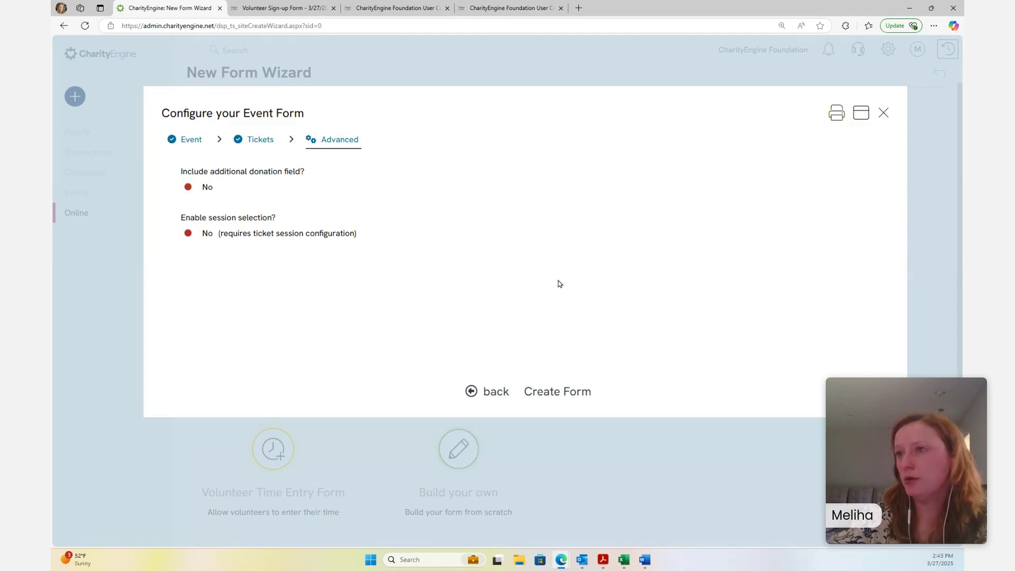
click(566, 401)
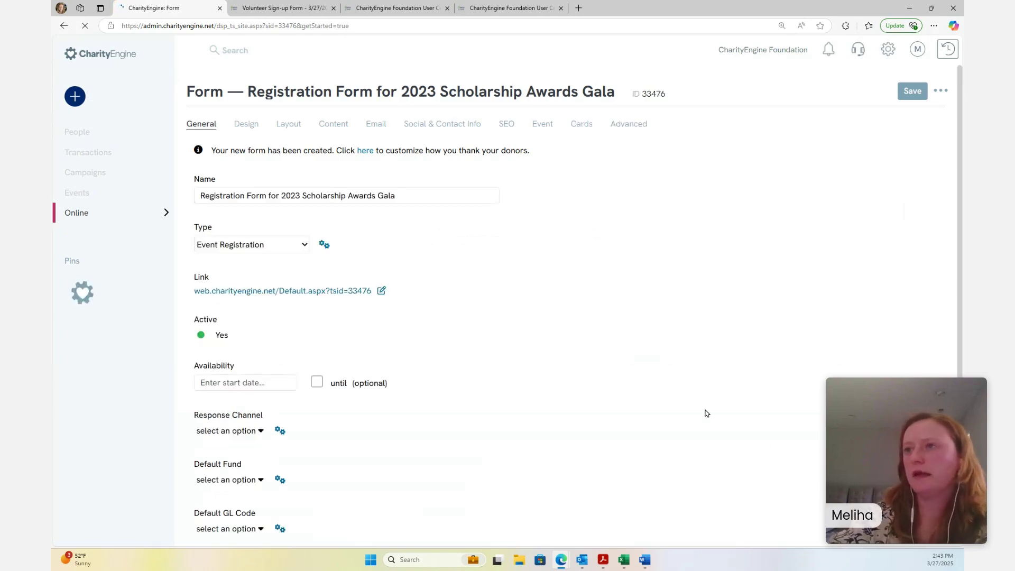
Open the live gala registration form and enter a ticket quantity of 1
click(321, 294)
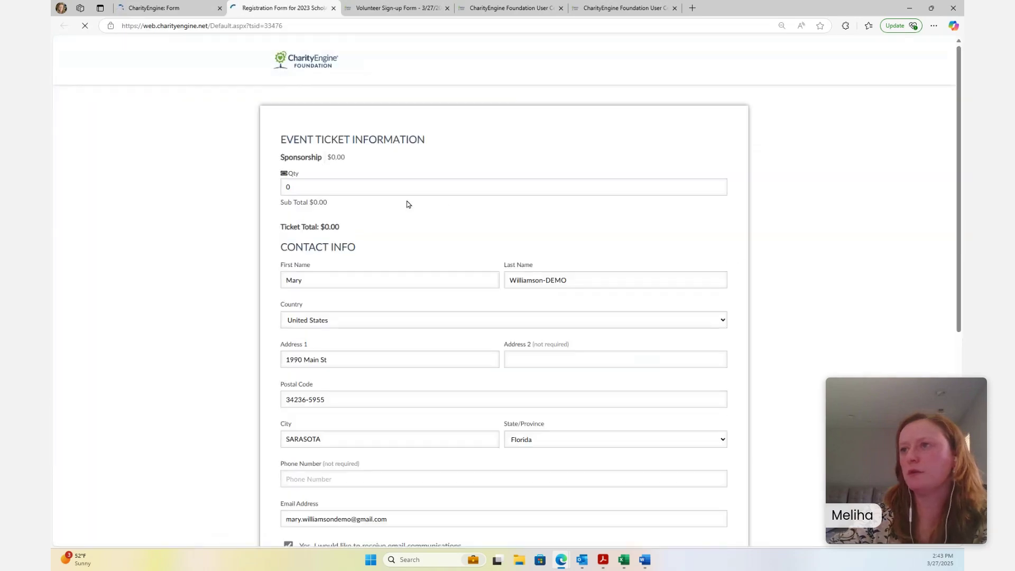
scroll(412, 215, down, 6)
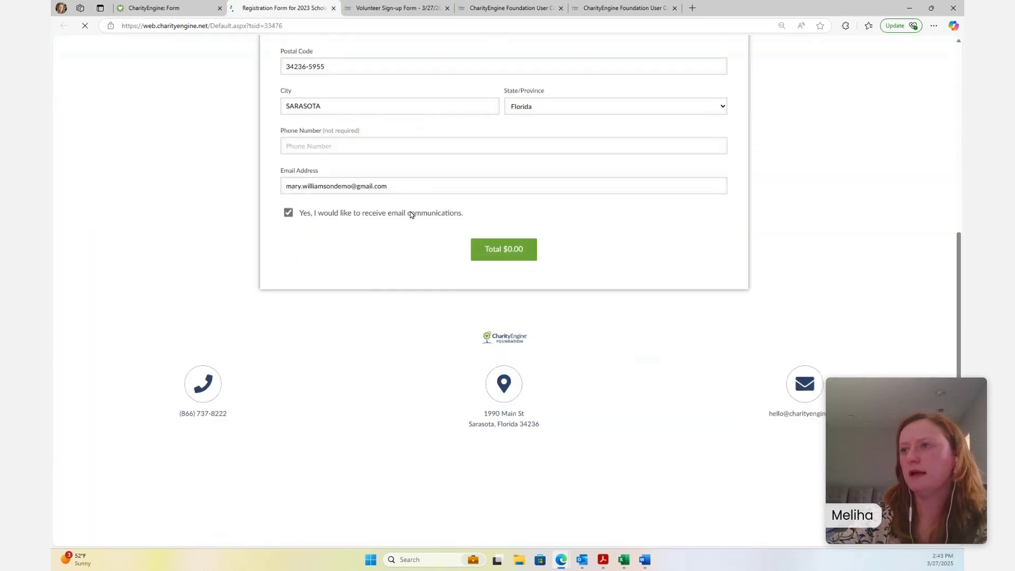
scroll(411, 214, up, 6)
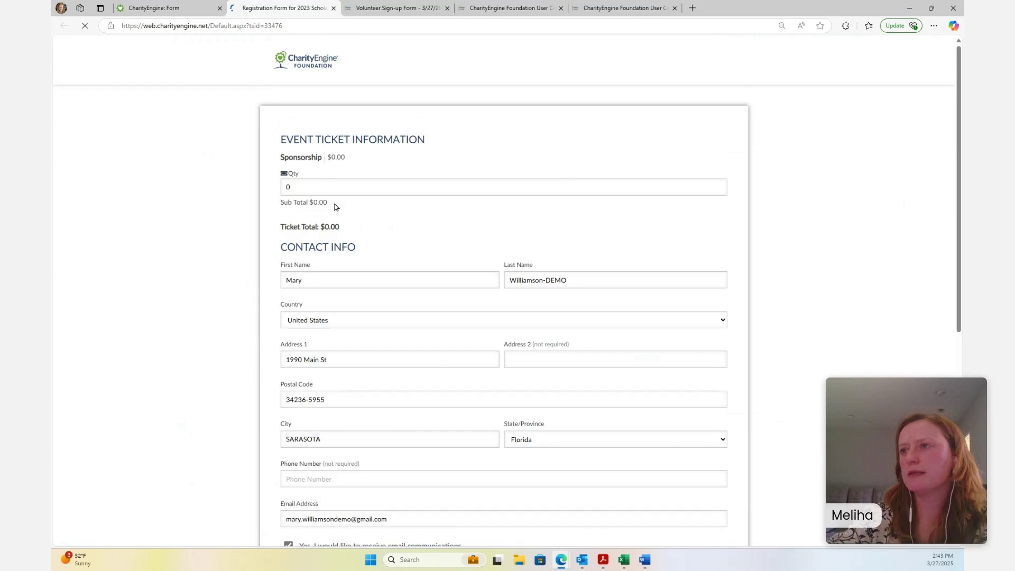
click(299, 192)
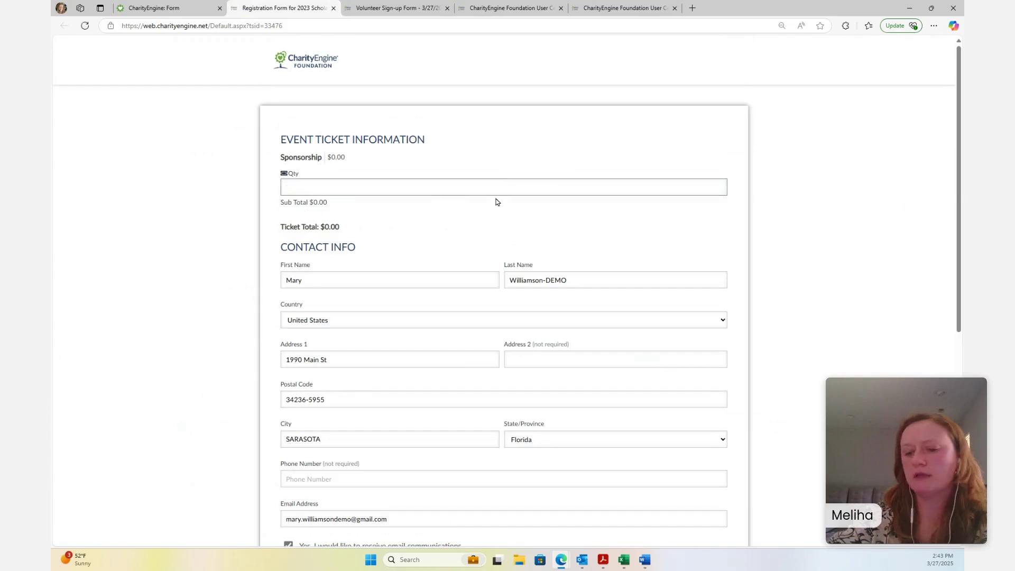
text(1)
scroll(640, 240, down, 1)
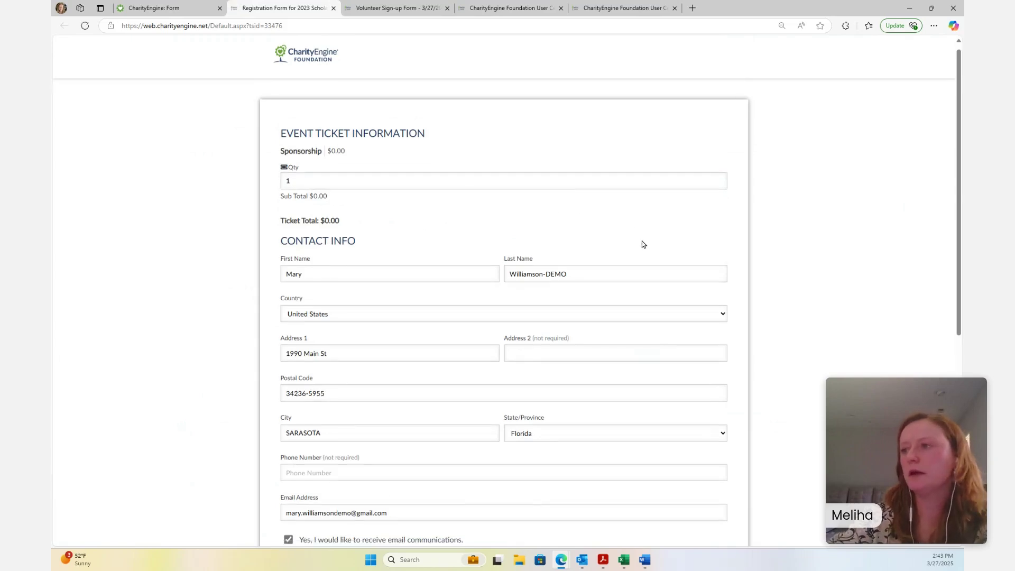
scroll(644, 244, down, 3)
scroll(646, 250, up, 2)
click(433, 231)
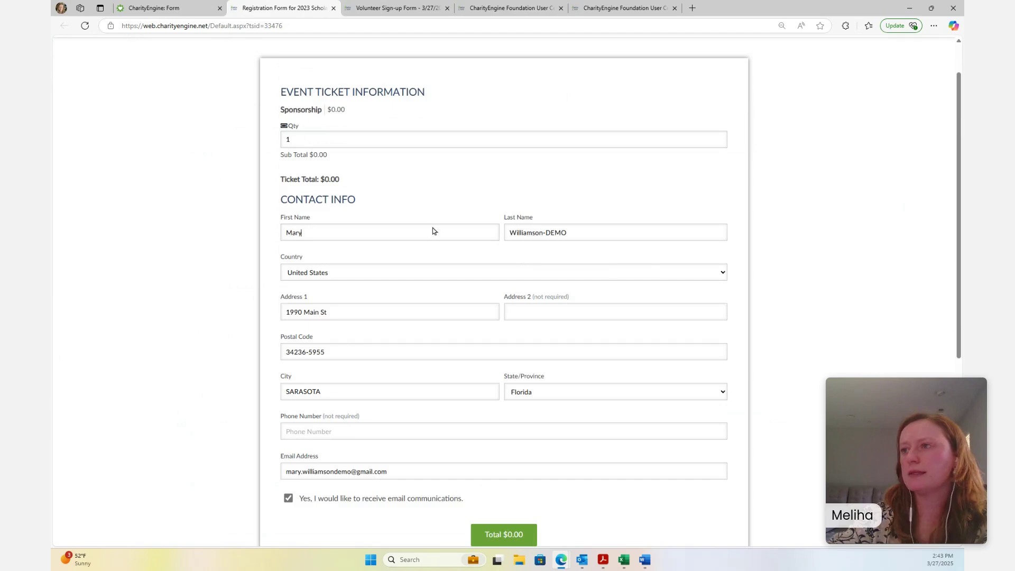
Submit the $0.00 registration, note the $5.00 minimum-donation error, and return to the form editor
scroll(628, 195, down, 3)
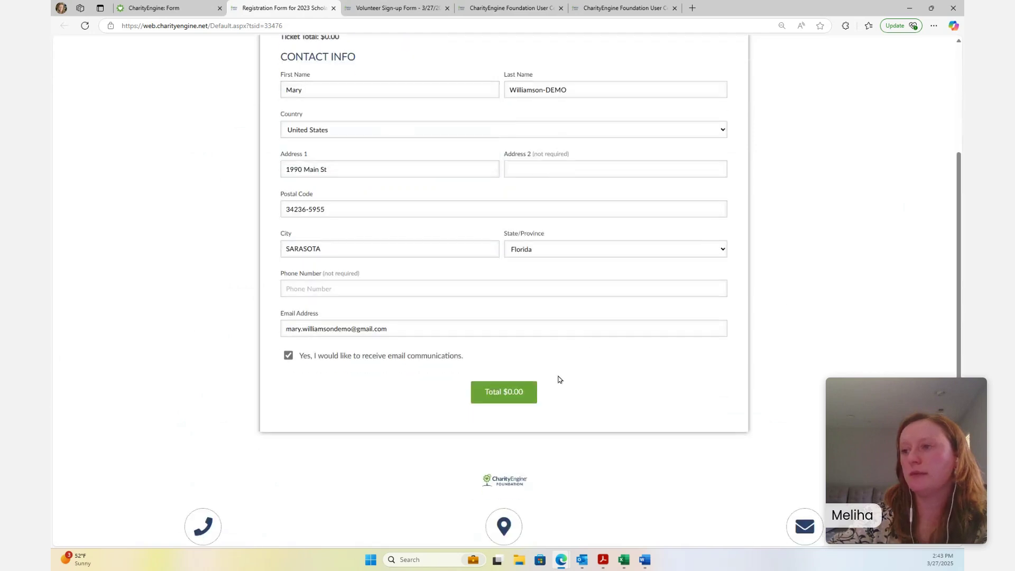
scroll(766, 363, up, 4)
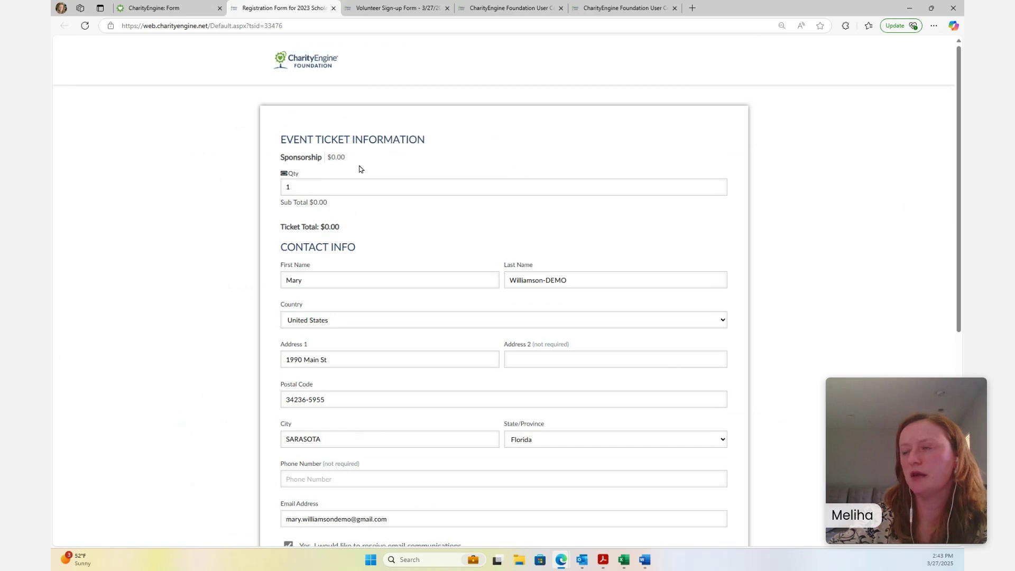
scroll(442, 204, down, 3)
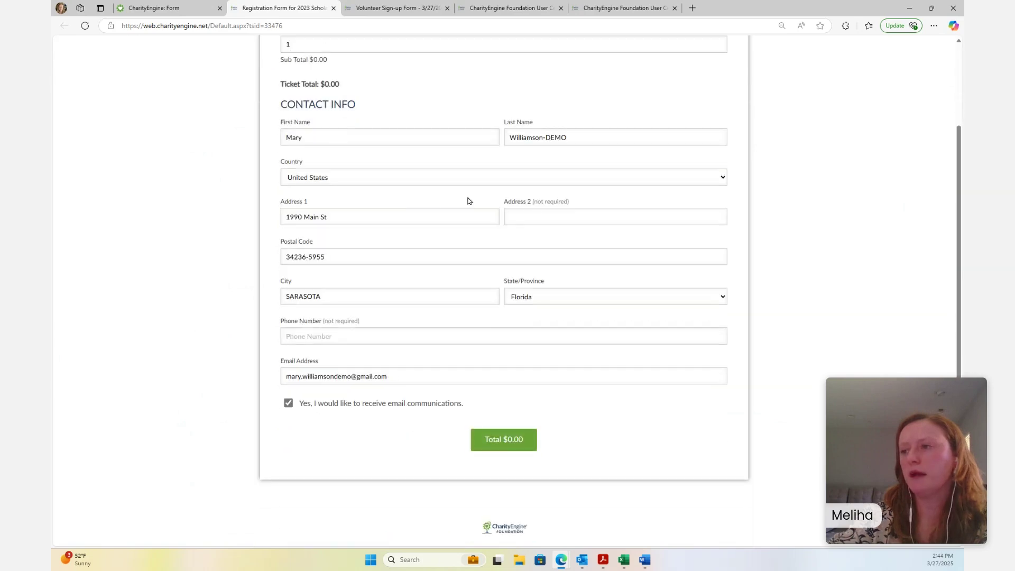
click(504, 439)
scroll(706, 349, down, 4)
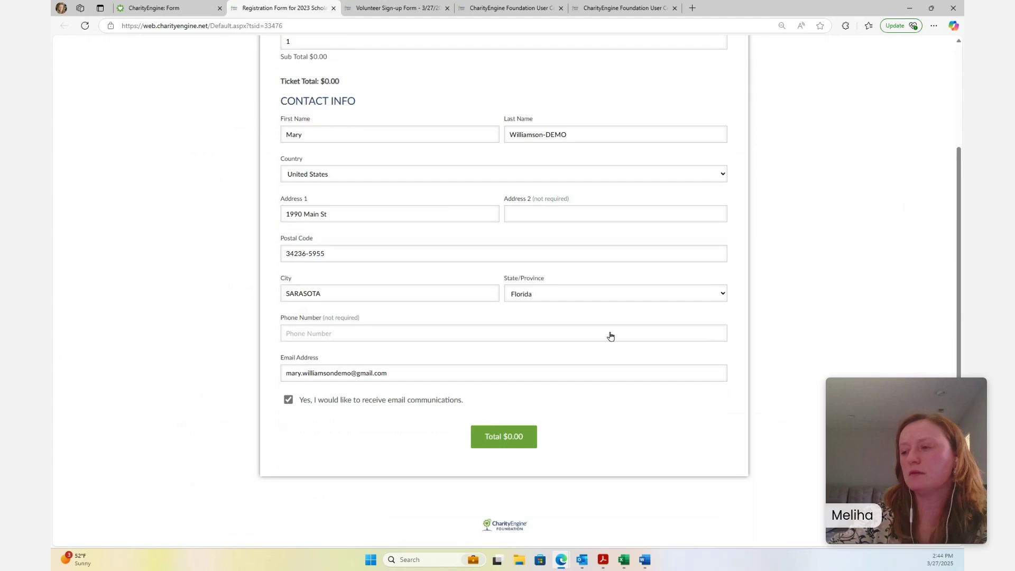
scroll(611, 336, up, 4)
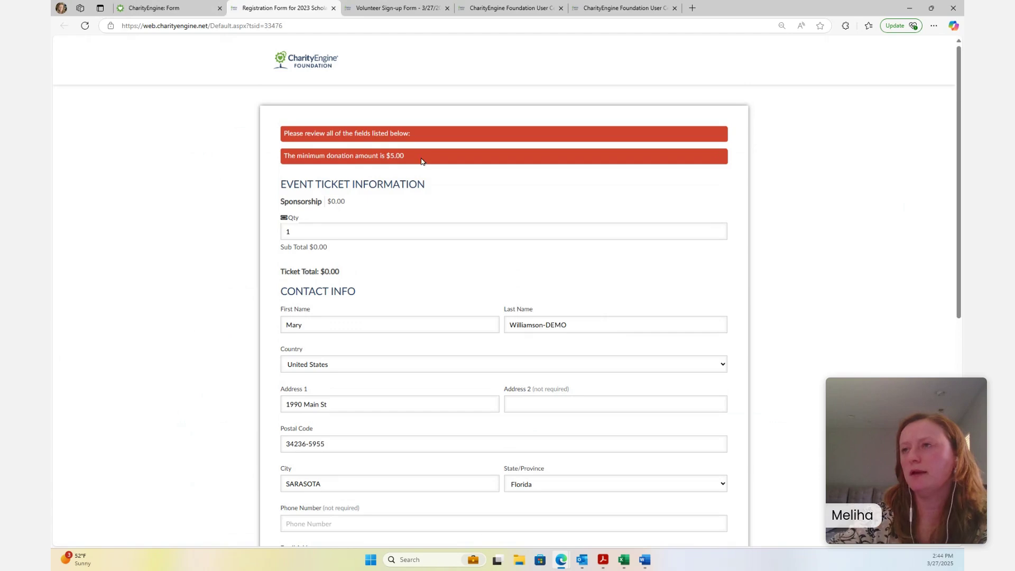
click(180, 8)
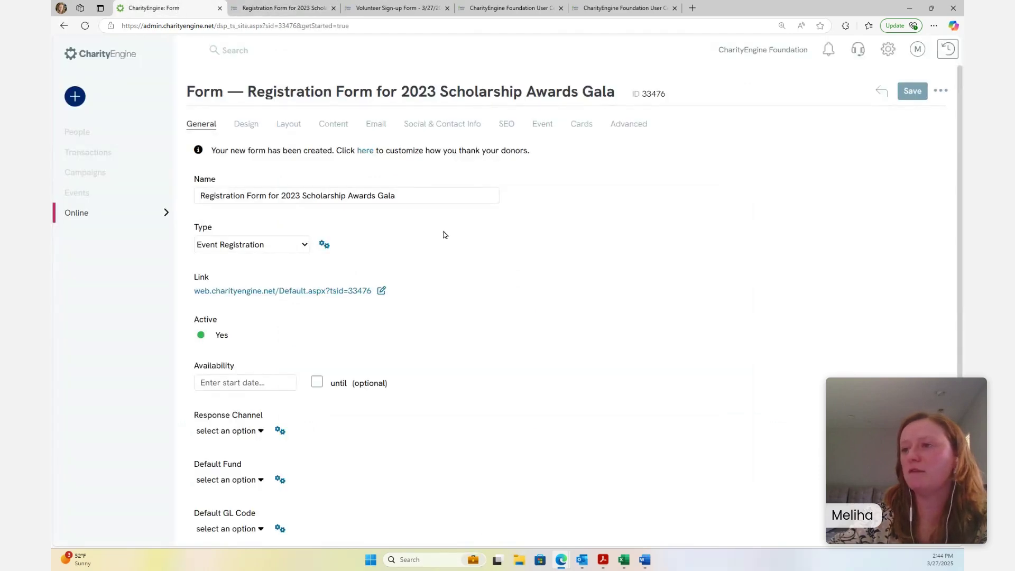
Uncheck Enforce Minimum Amount under the Advanced tab's Payments and save form 33476
scroll(452, 264, down, 1)
scroll(429, 275, up, 1)
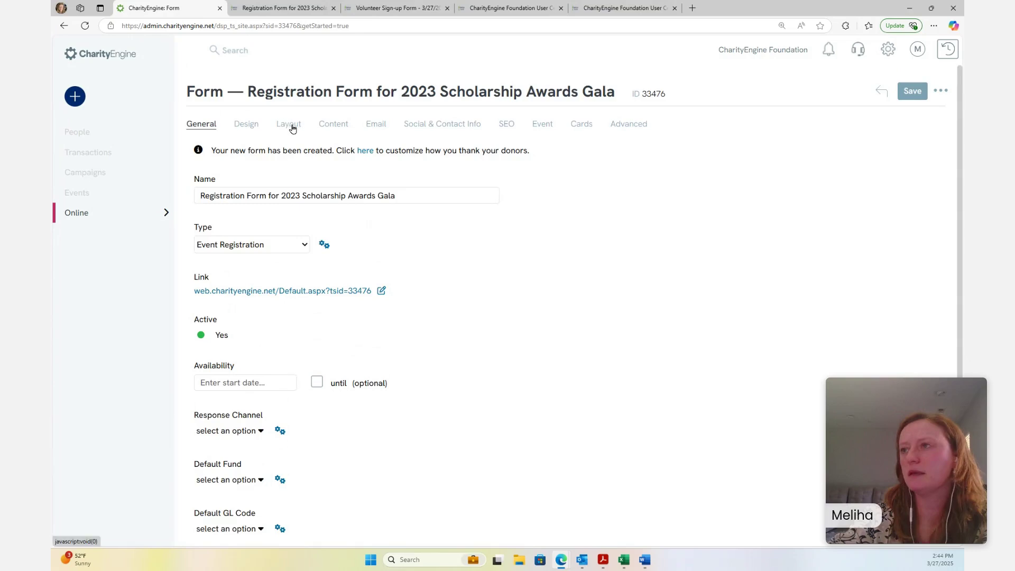
click(628, 128)
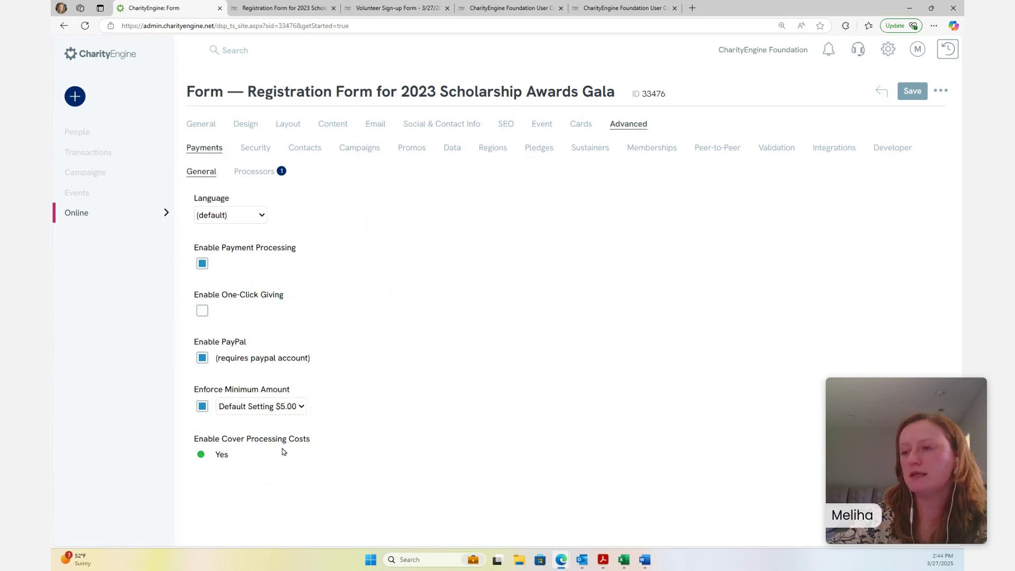
click(202, 407)
click(202, 407)
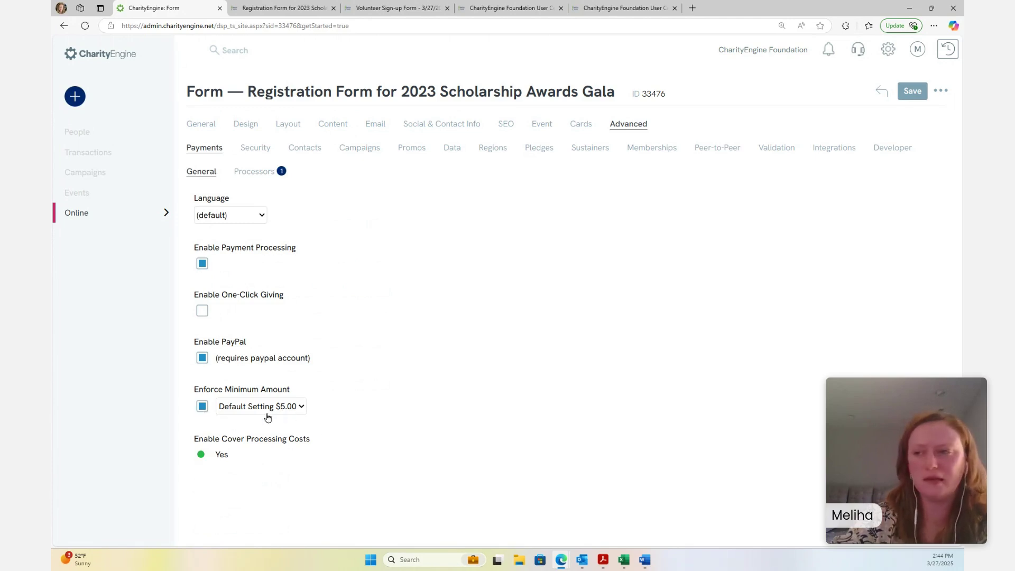
click(203, 407)
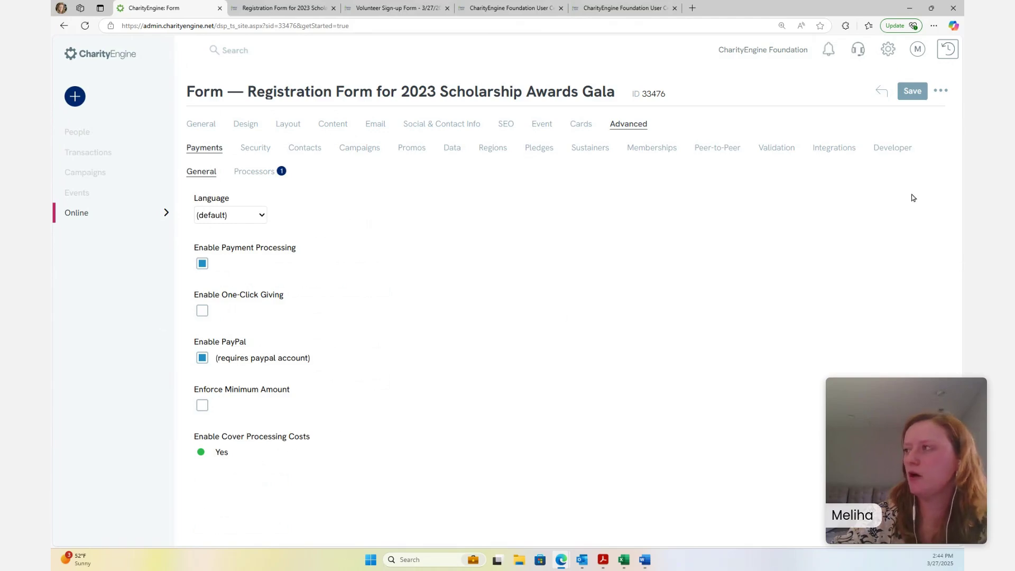
click(905, 99)
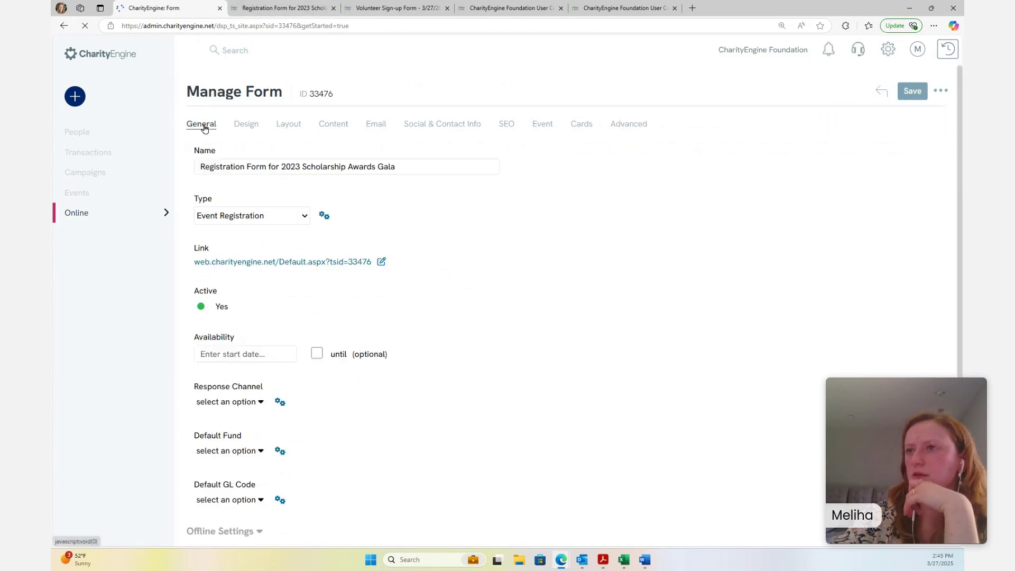
Register 1 Sponsorship ticket at $0.00 on the public gala form, then return to the admin form
click(268, 261)
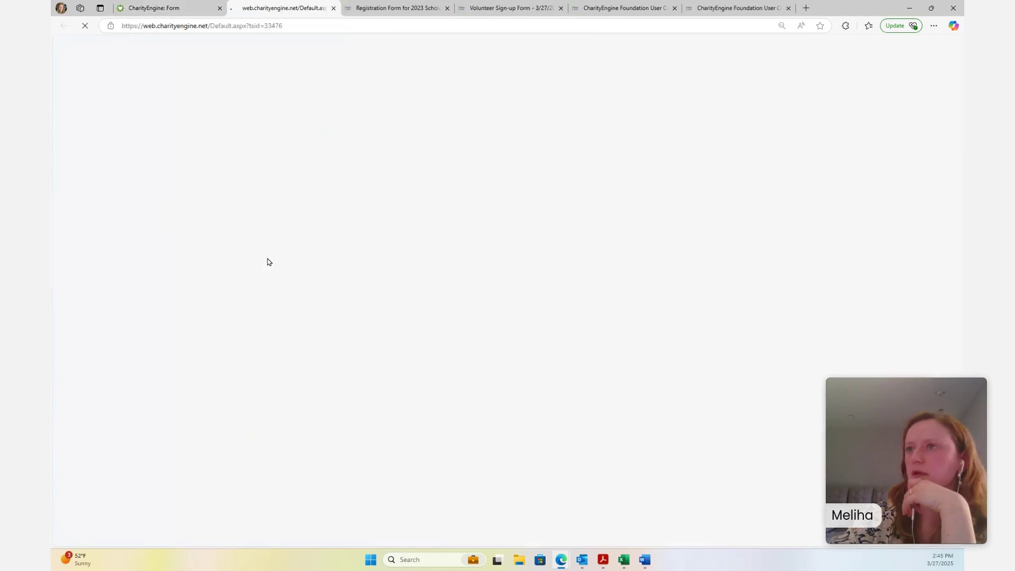
scroll(359, 143, down, 1)
click(358, 144)
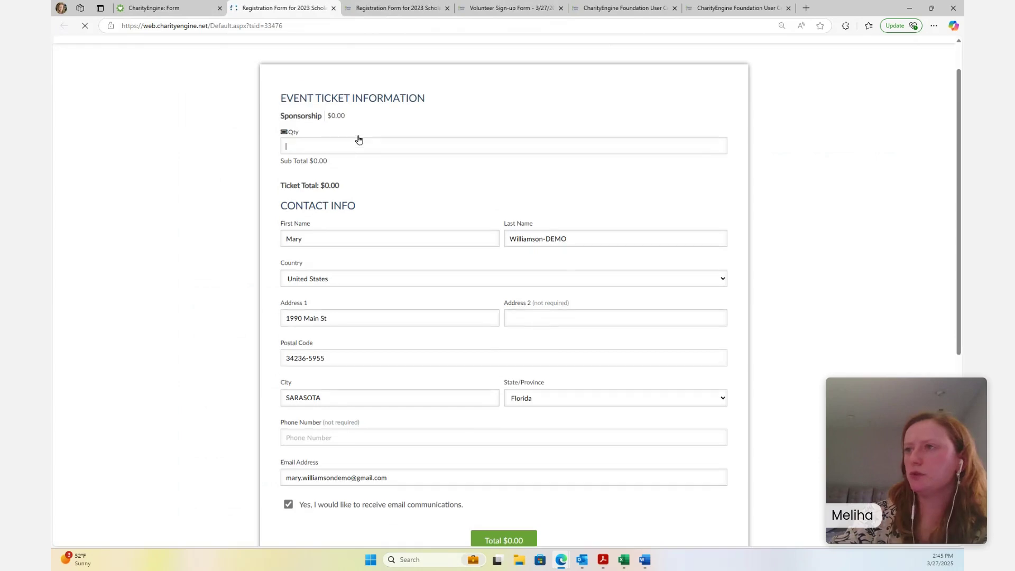
scroll(569, 238, up, 1)
text(1)
click(699, 226)
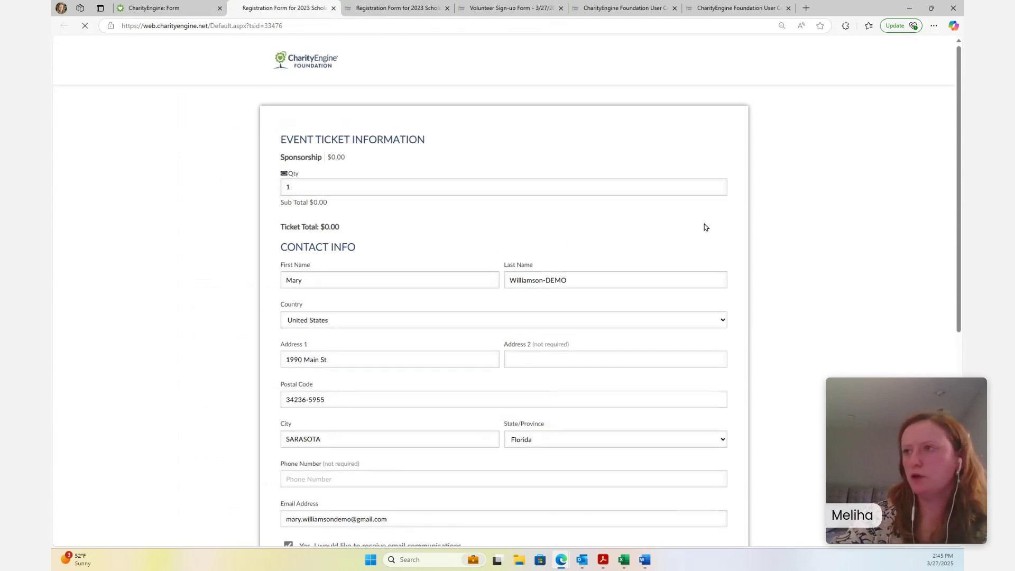
scroll(562, 194, down, 2)
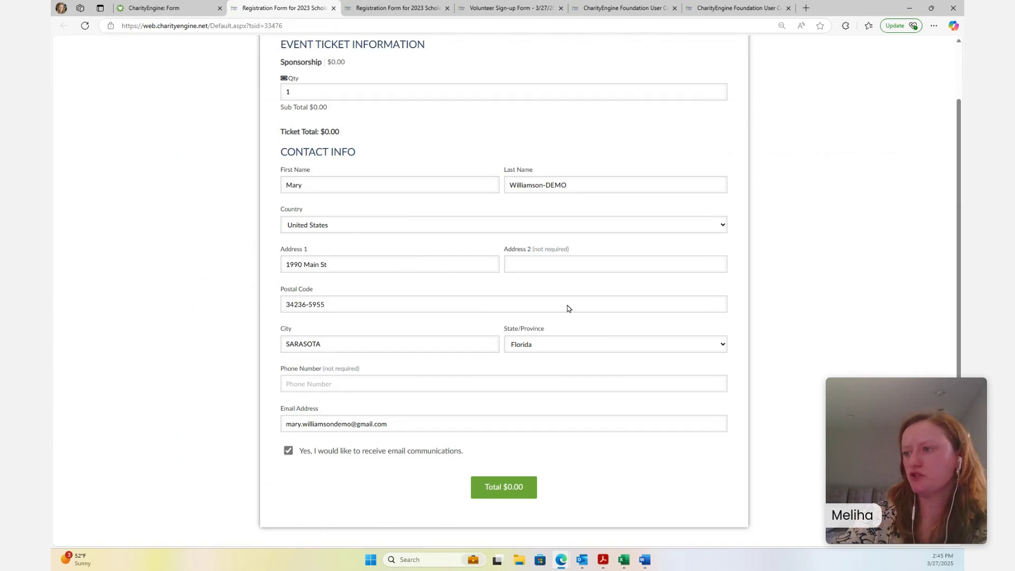
click(513, 487)
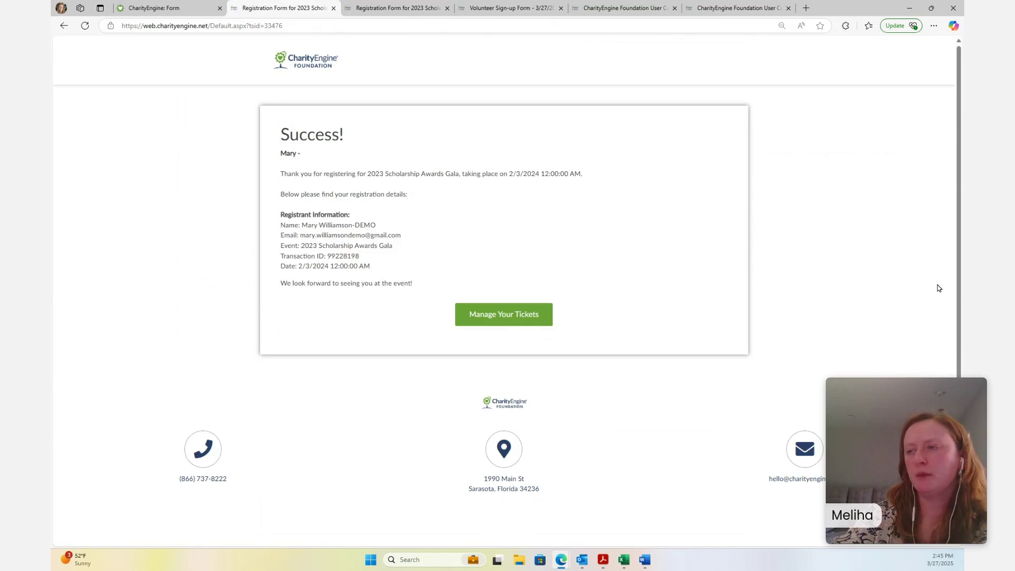
click(142, 8)
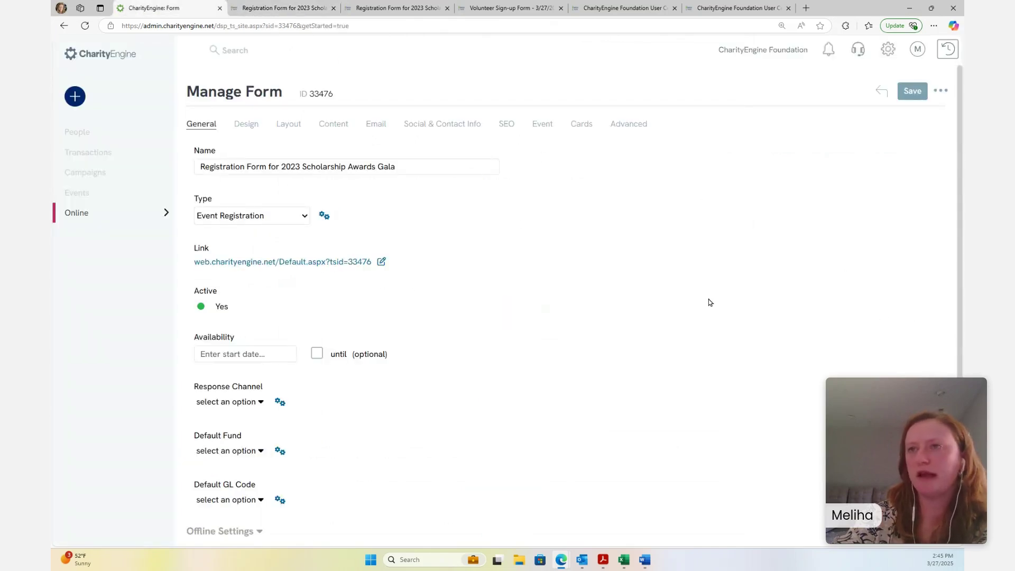
Open Account Settings from the settings gear and show the Transactions tab
click(98, 132)
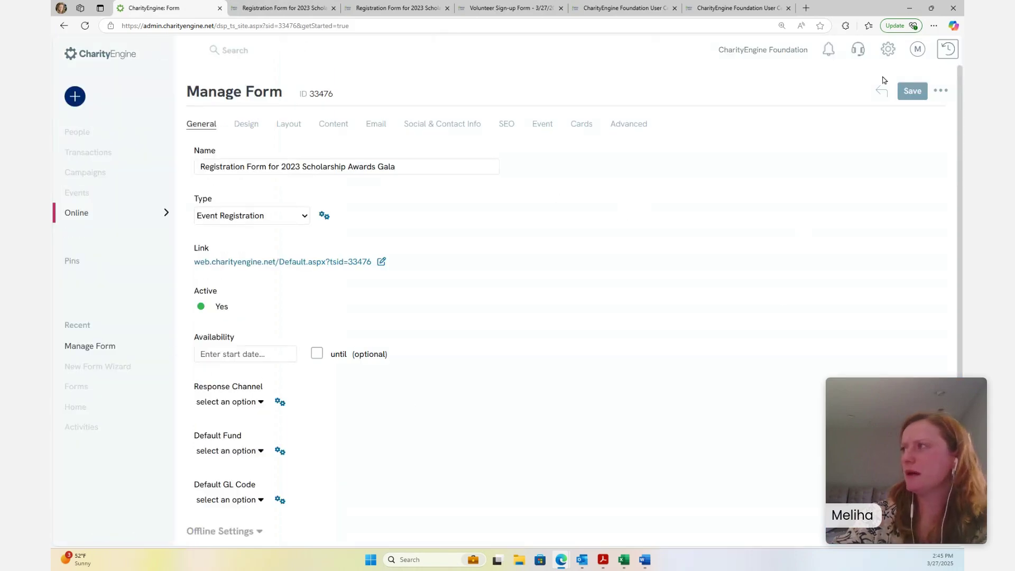
click(891, 55)
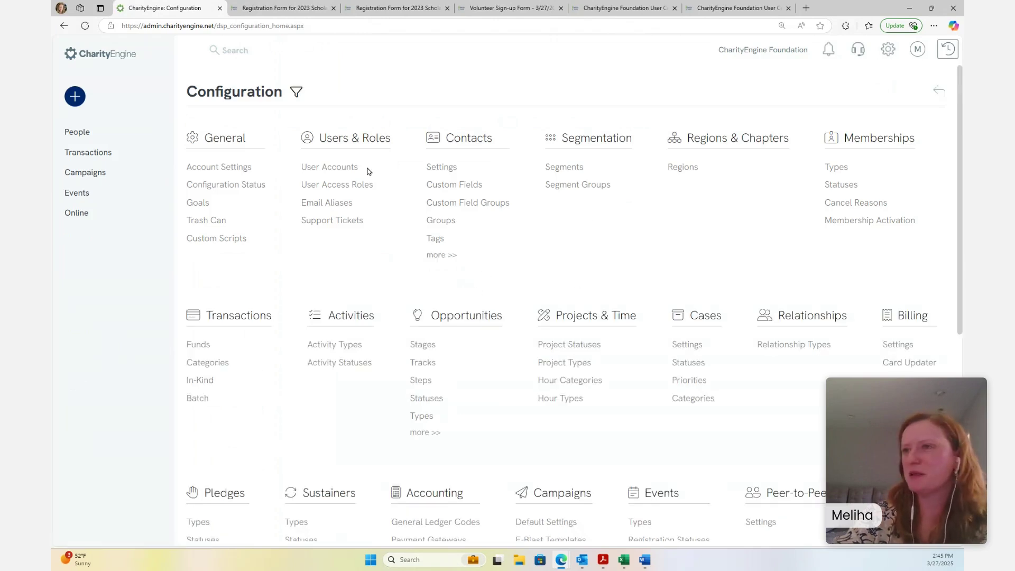
click(234, 167)
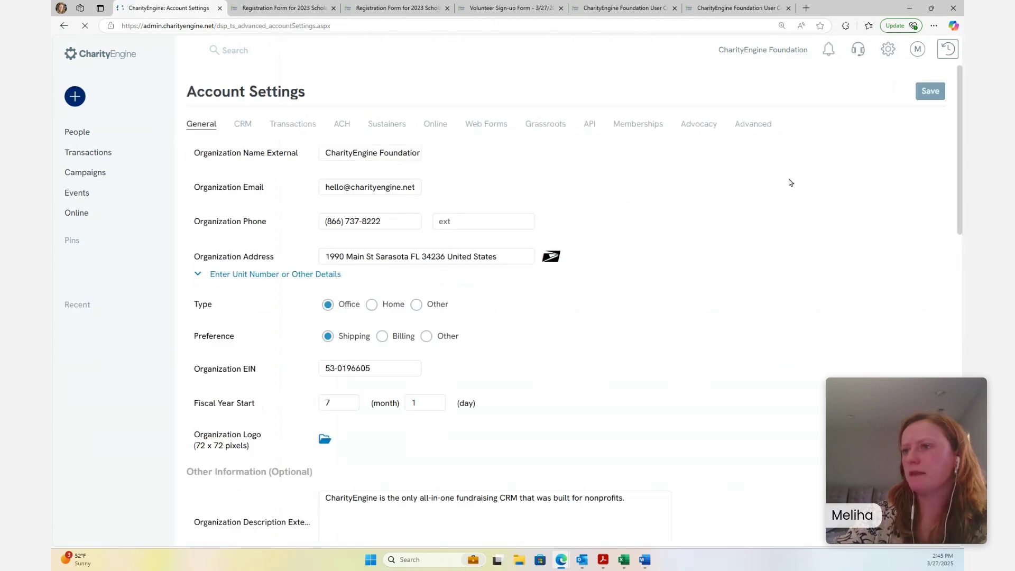
click(291, 126)
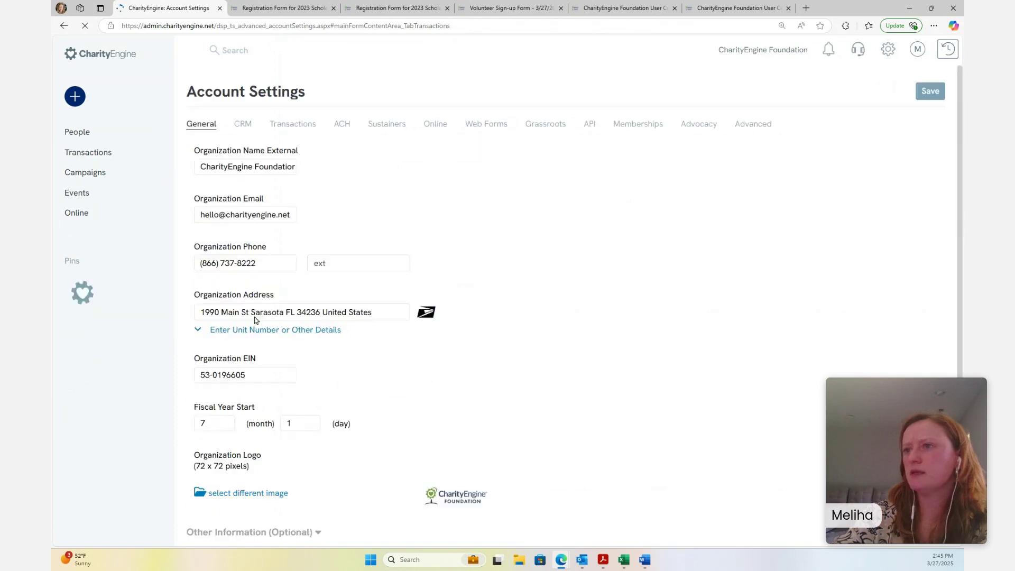
click(302, 125)
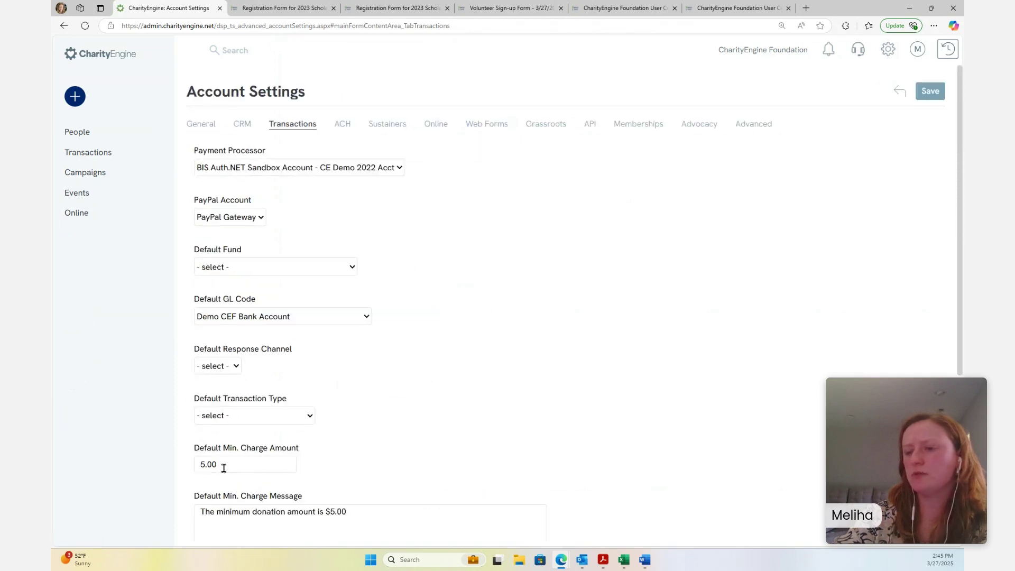
Check the 5.00 Default Min. Charge amount and its message, then go to the Foundation dashboard
click(224, 468)
scroll(252, 443, down, 2)
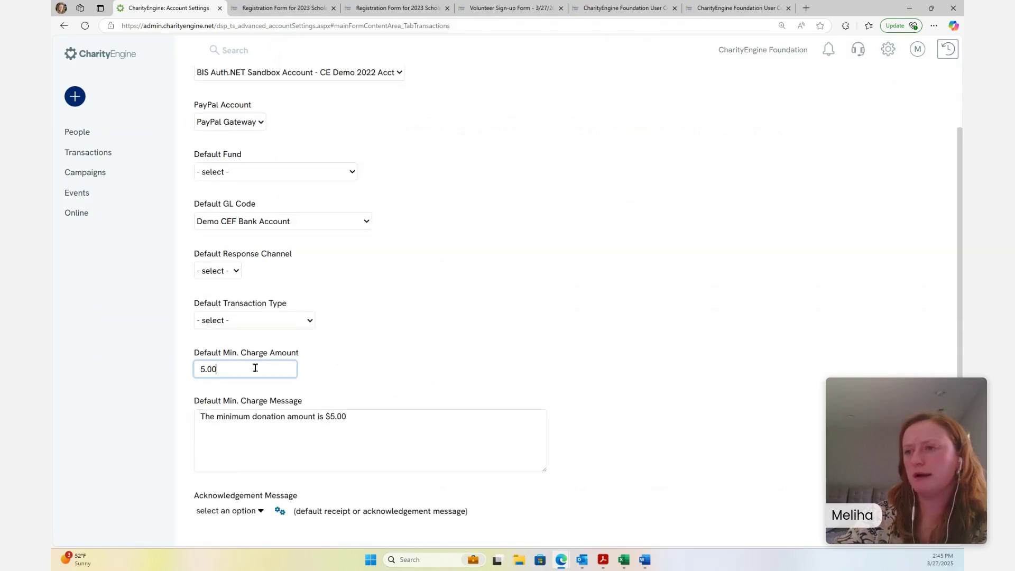
drag(267, 371, 193, 376)
click(371, 458)
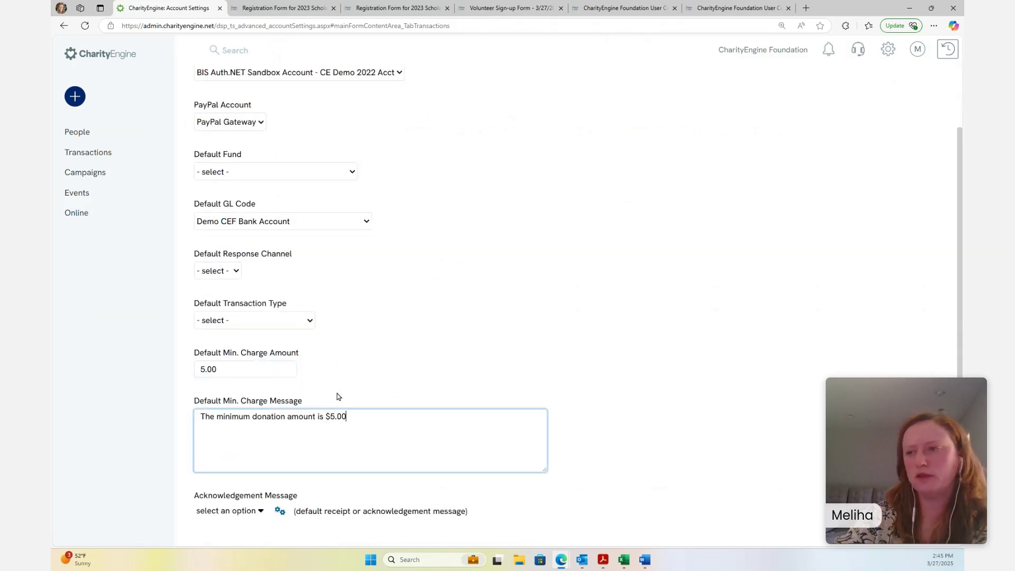
scroll(397, 369, up, 2)
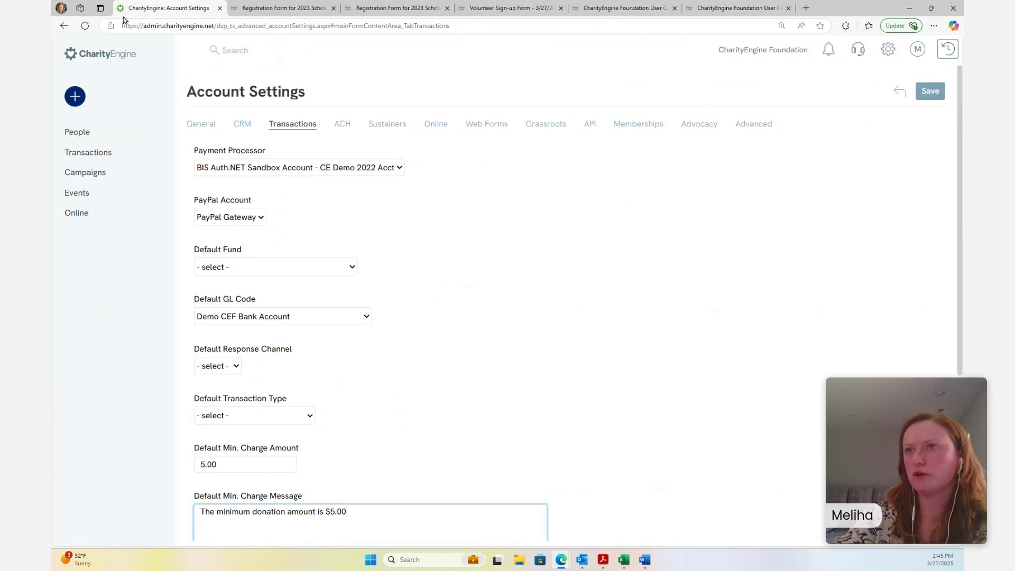
click(91, 57)
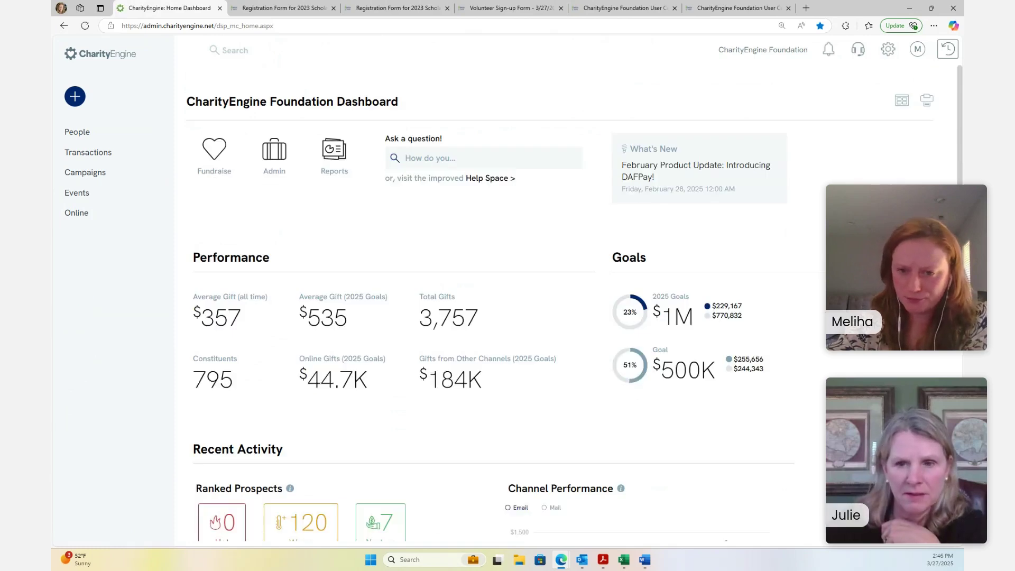
Go through More +, People and Activities to reach the Sync Calendar page
mouse_move(69, 348)
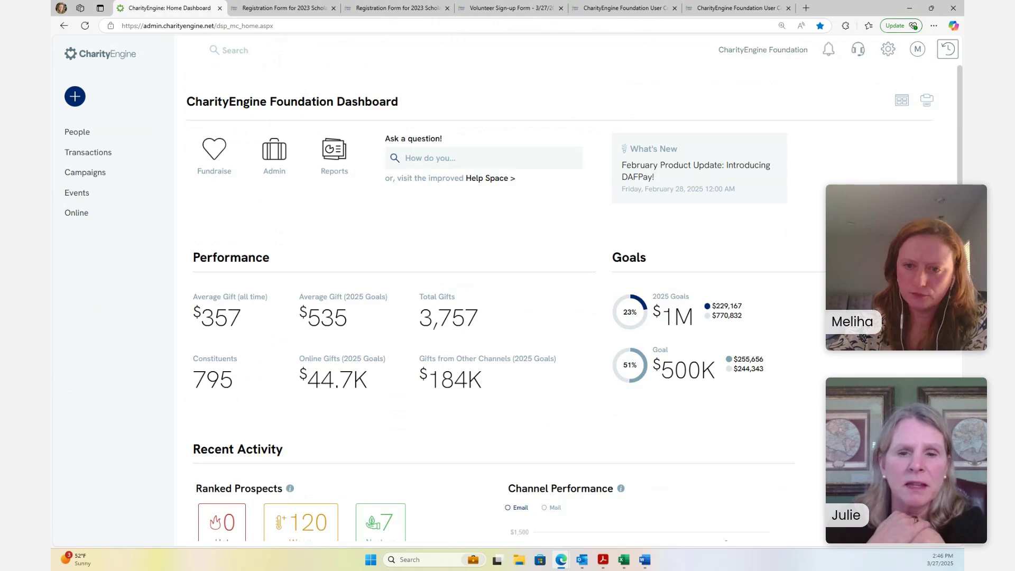
mouse_move(102, 151)
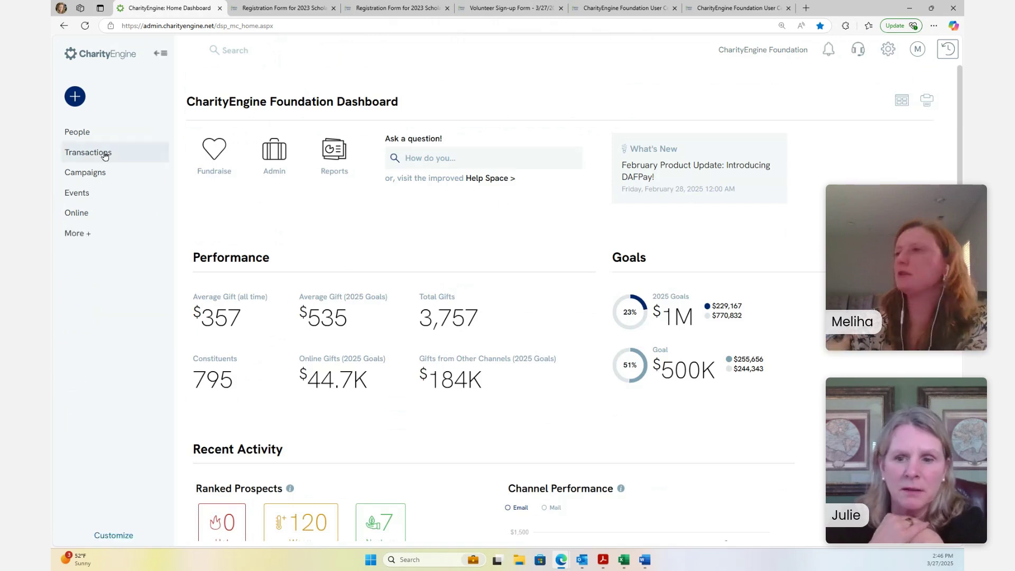
click(78, 234)
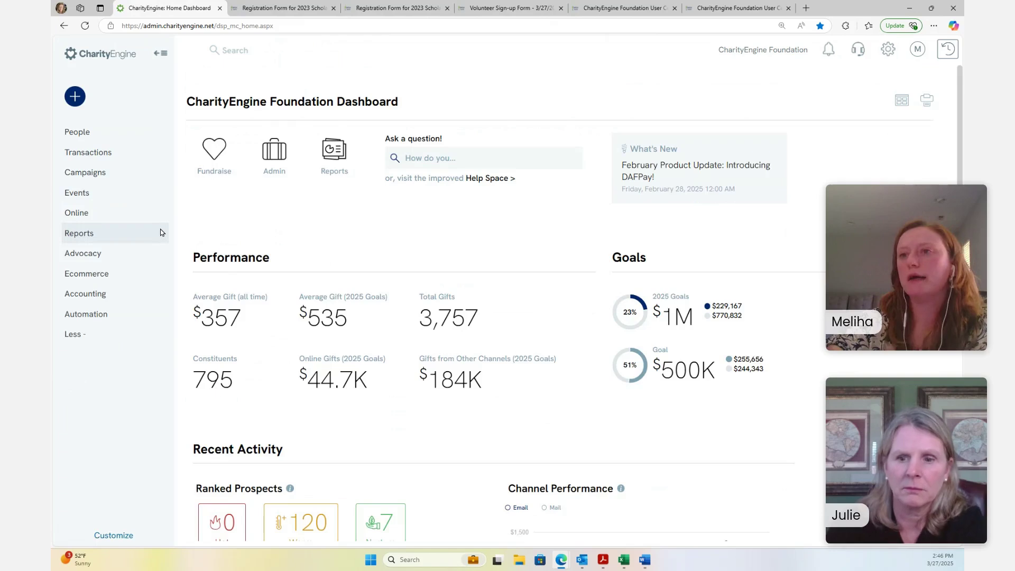
click(88, 133)
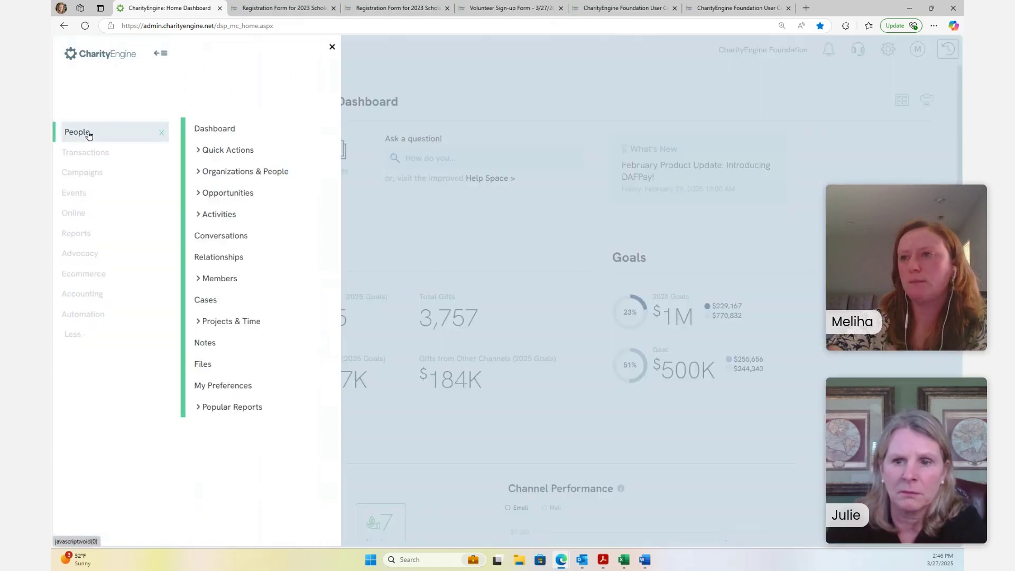
click(224, 217)
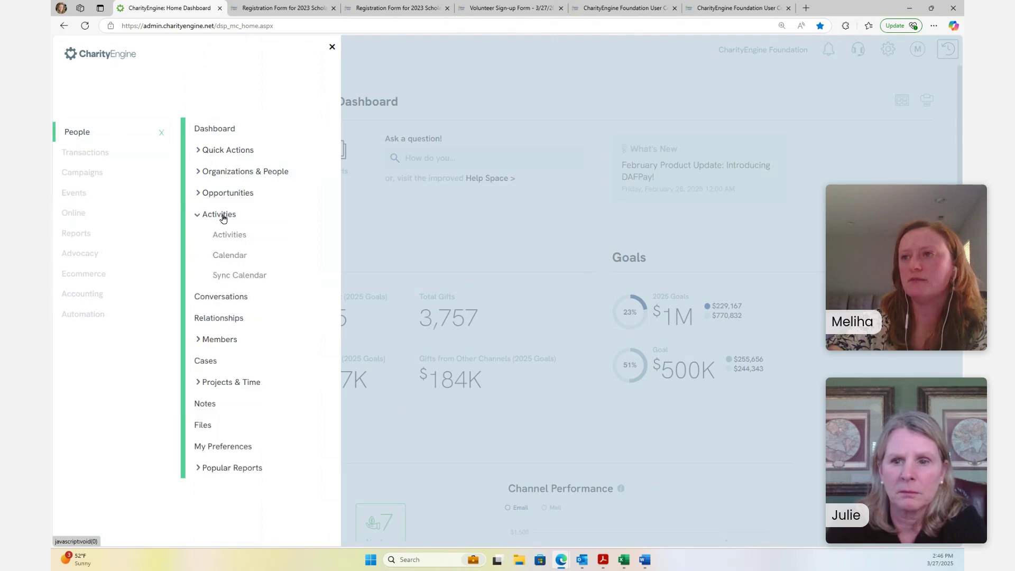
click(226, 282)
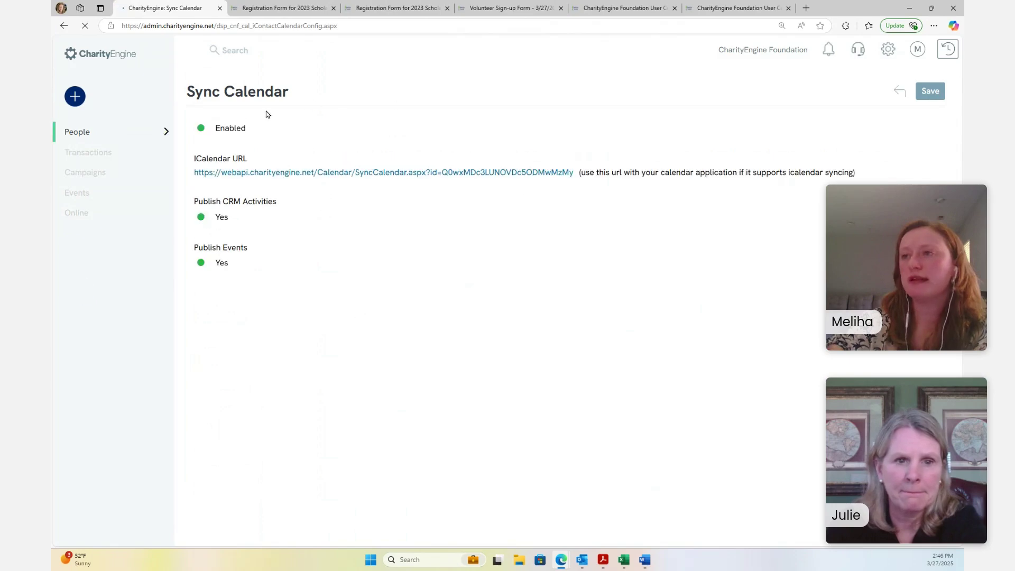
Save calendar syncing as Enabled, copy the iCalendar URL, and switch to Outlook
click(201, 128)
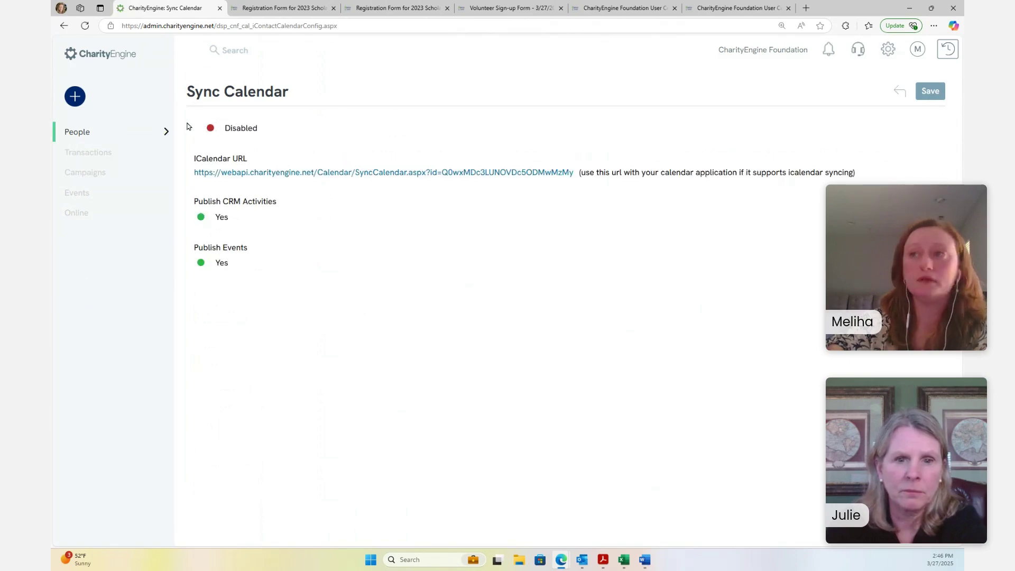
click(201, 128)
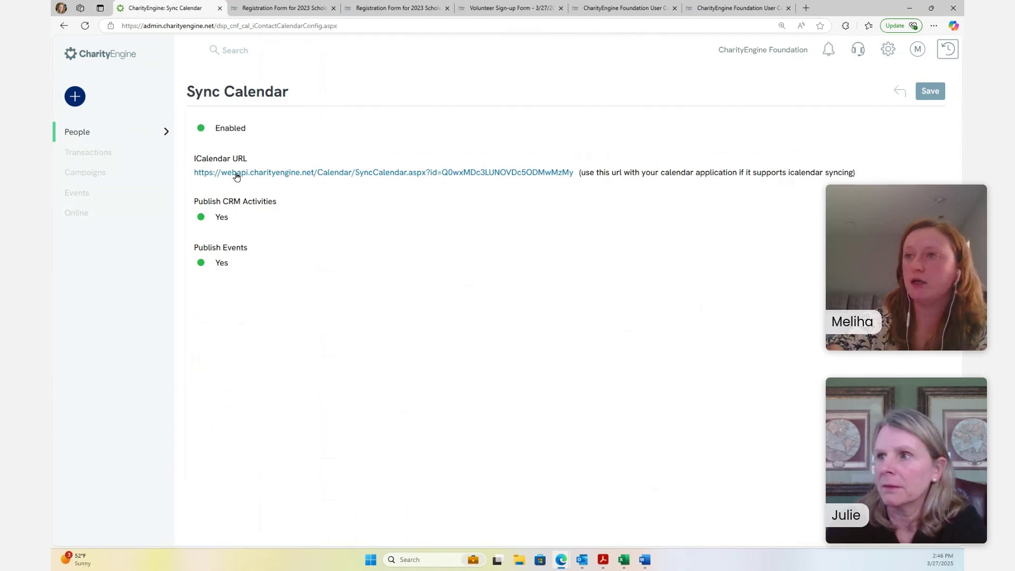
click(931, 91)
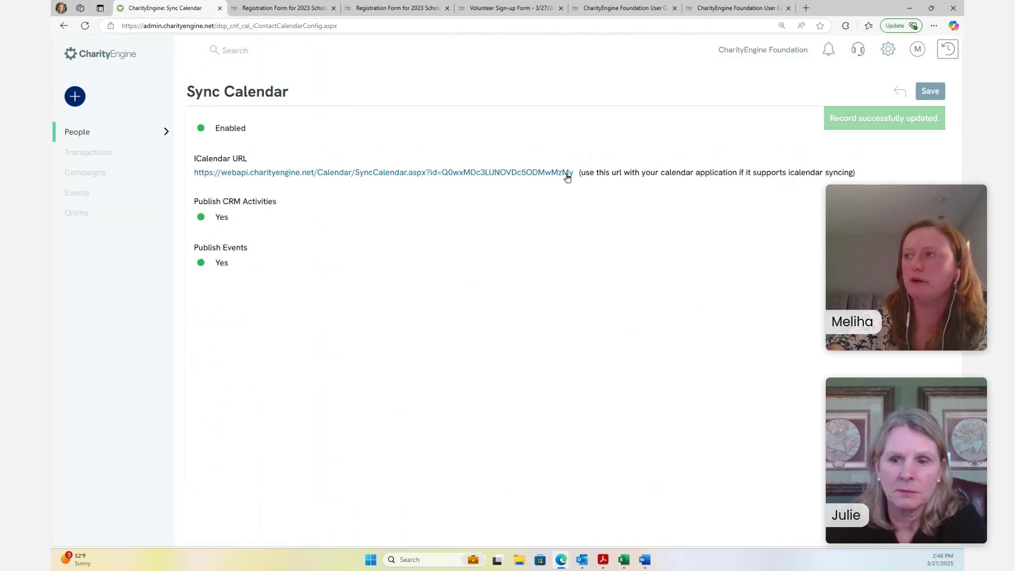
drag(574, 174, 197, 173)
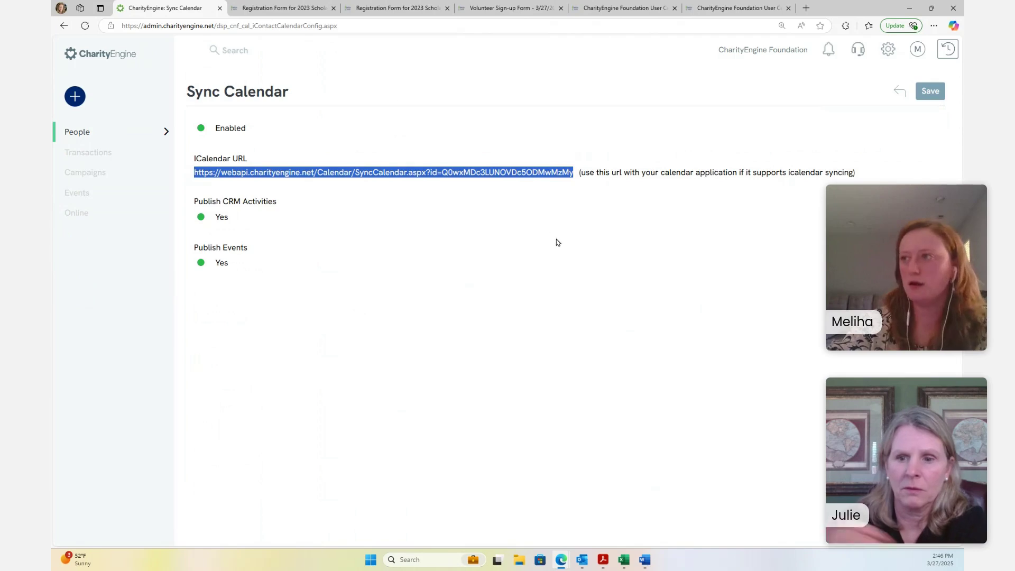
click(512, 227)
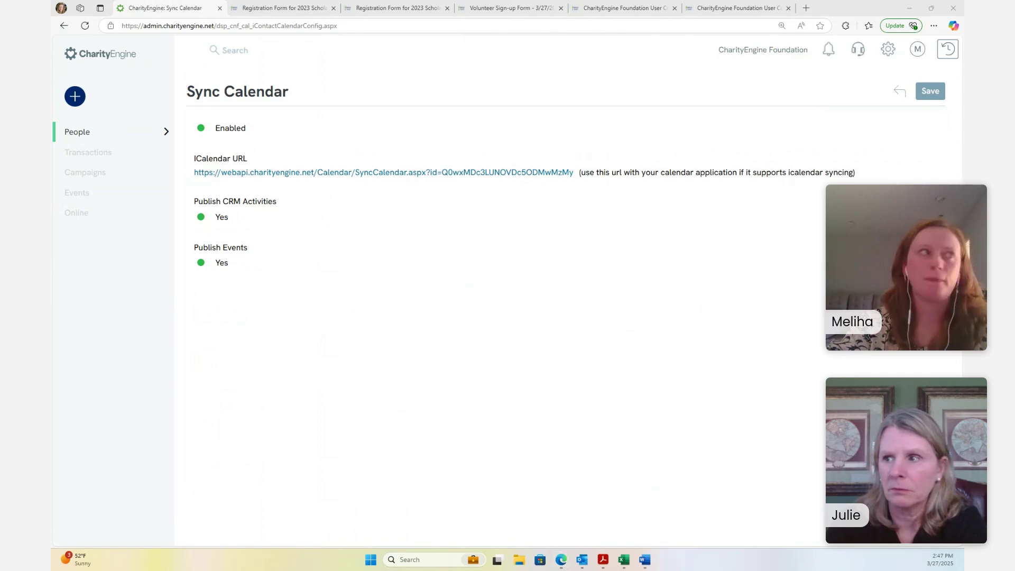
key(alt+Tab)
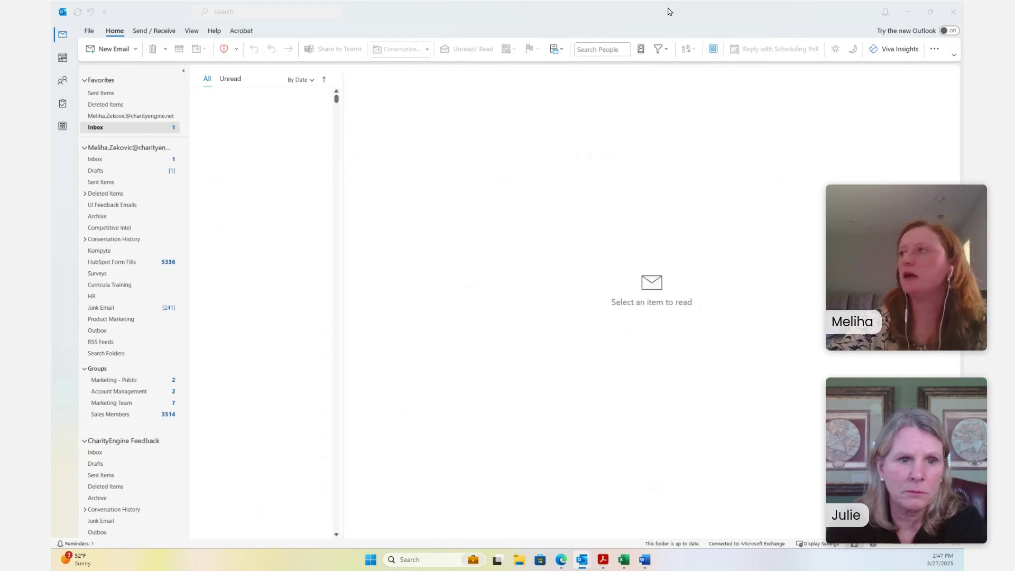
Restore the Outlook window and switch it to the Calendar week view
double_click(672, 16)
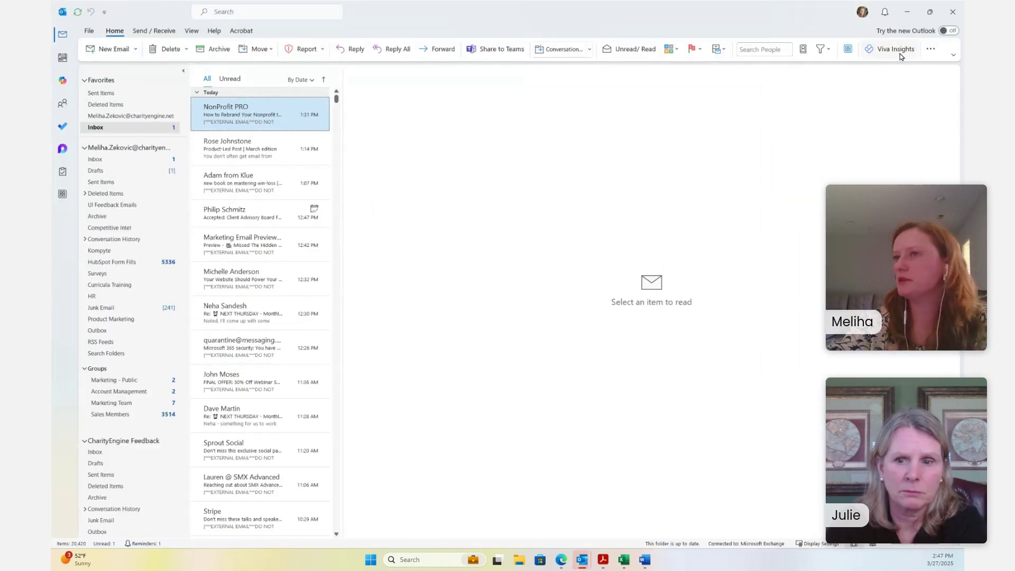
click(63, 57)
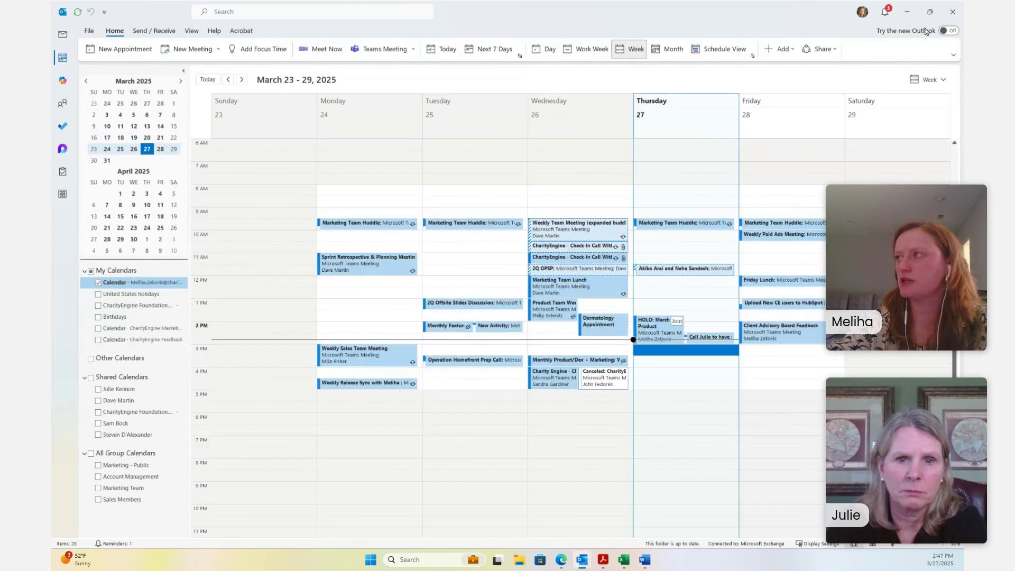
click(773, 51)
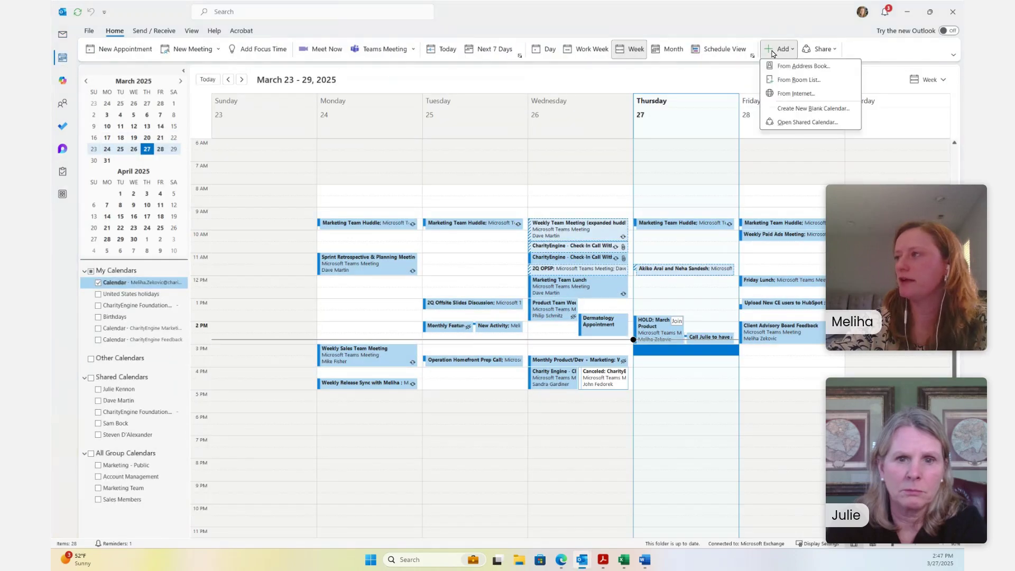
click(744, 11)
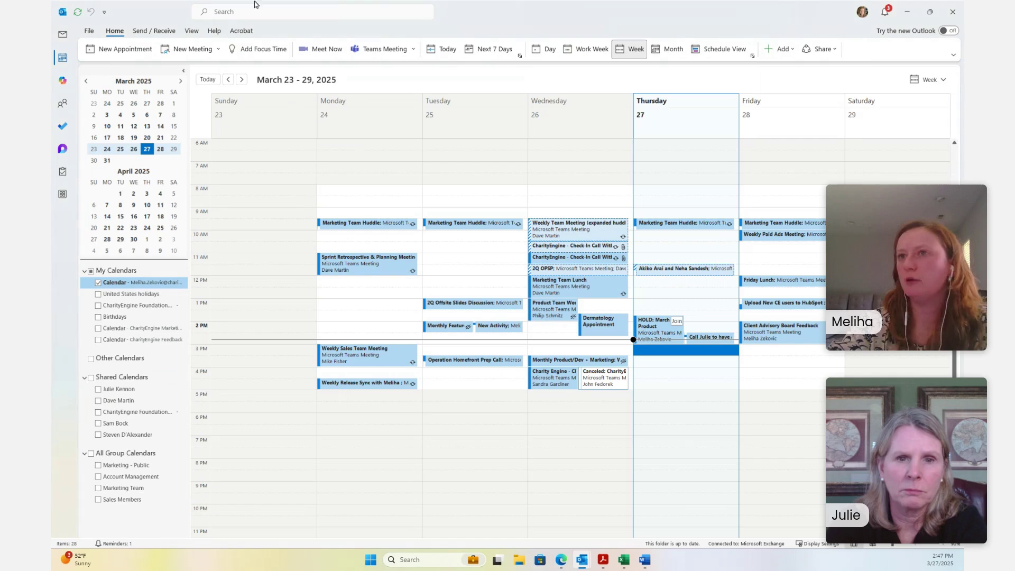
click(59, 62)
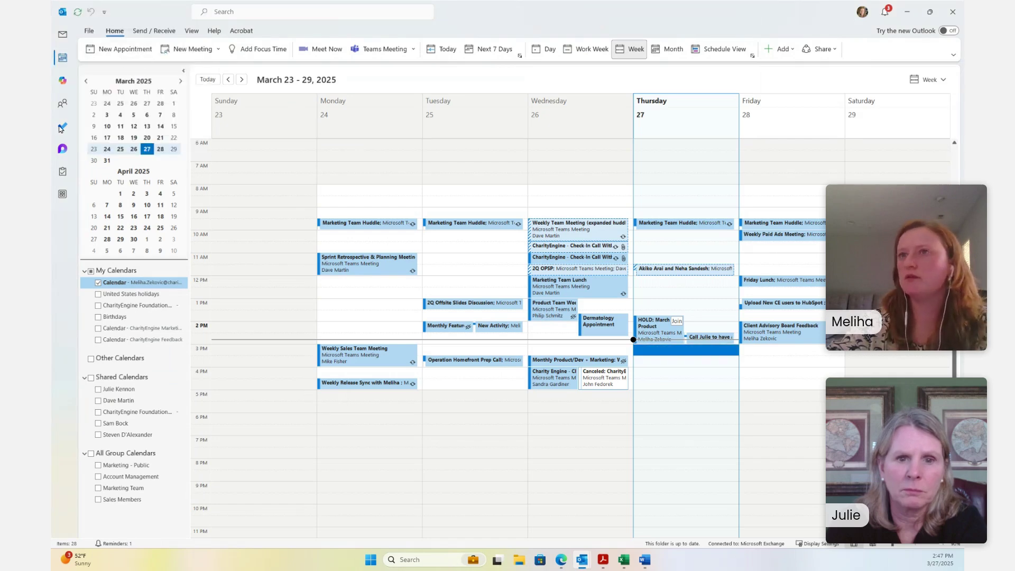
Add a calendar From Internet using the pasted CharityEngine iCalendar URL
mouse_move(62, 63)
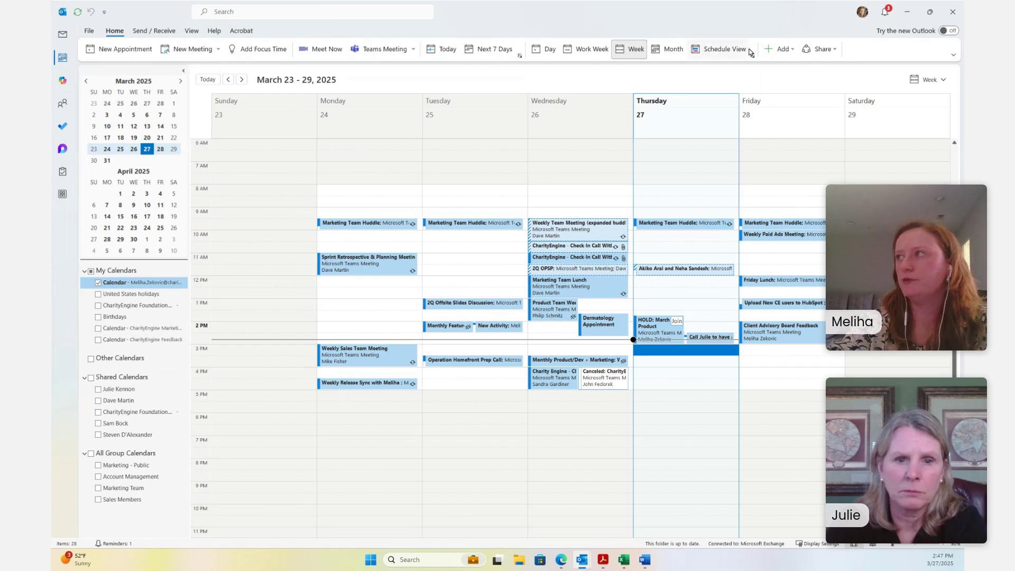
click(781, 52)
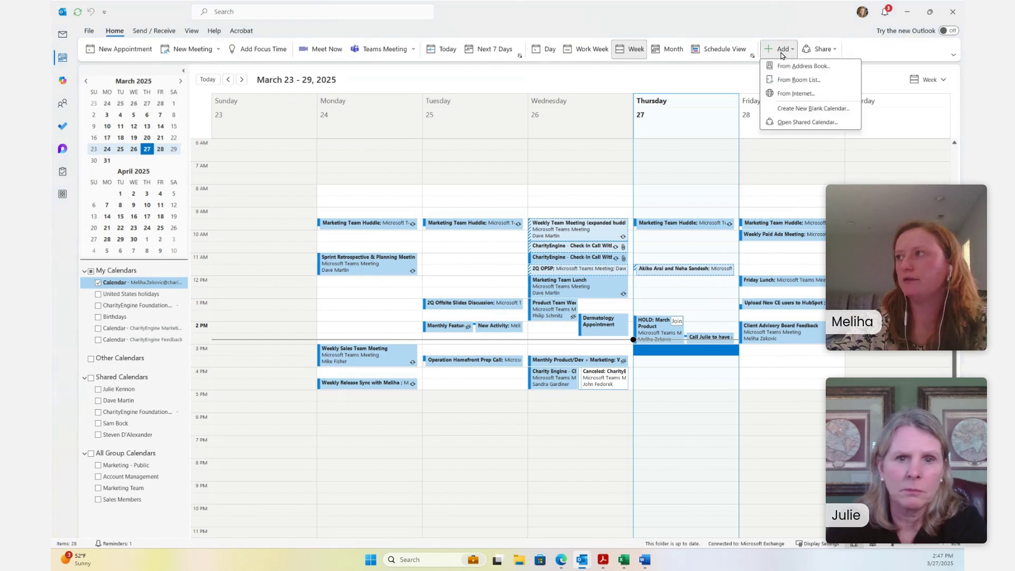
click(797, 94)
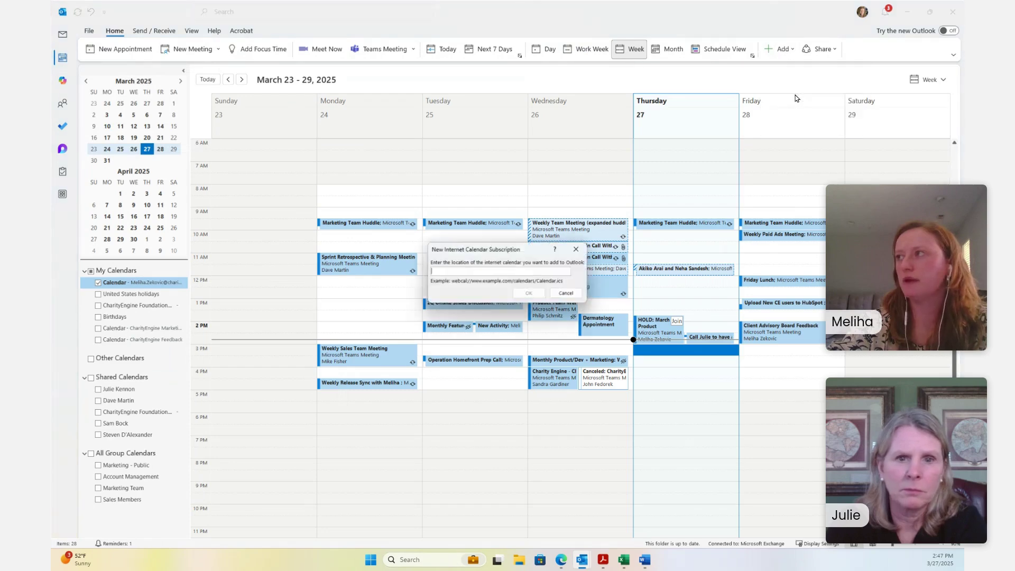
click(451, 272)
key(ctrl+v)
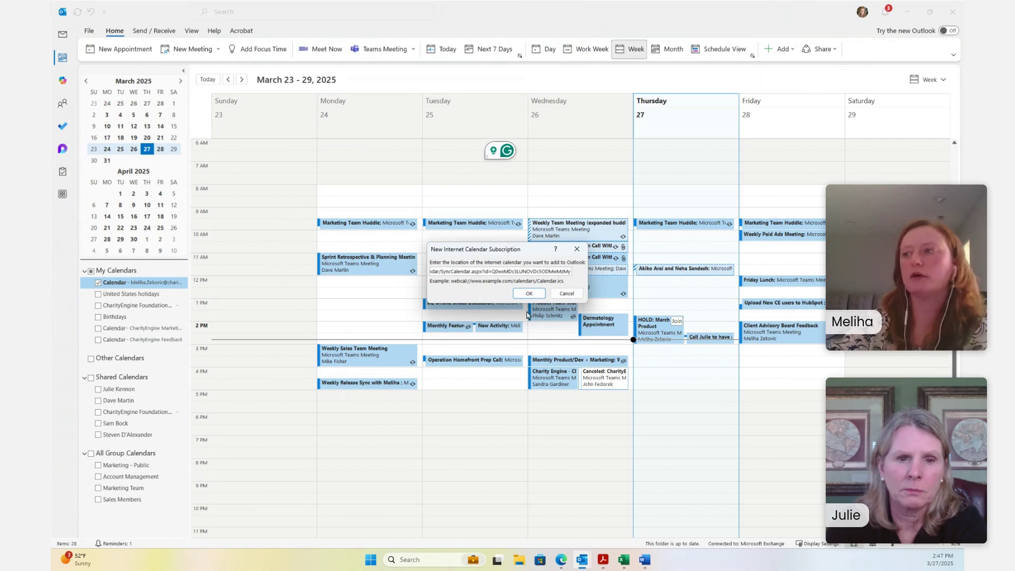
click(529, 293)
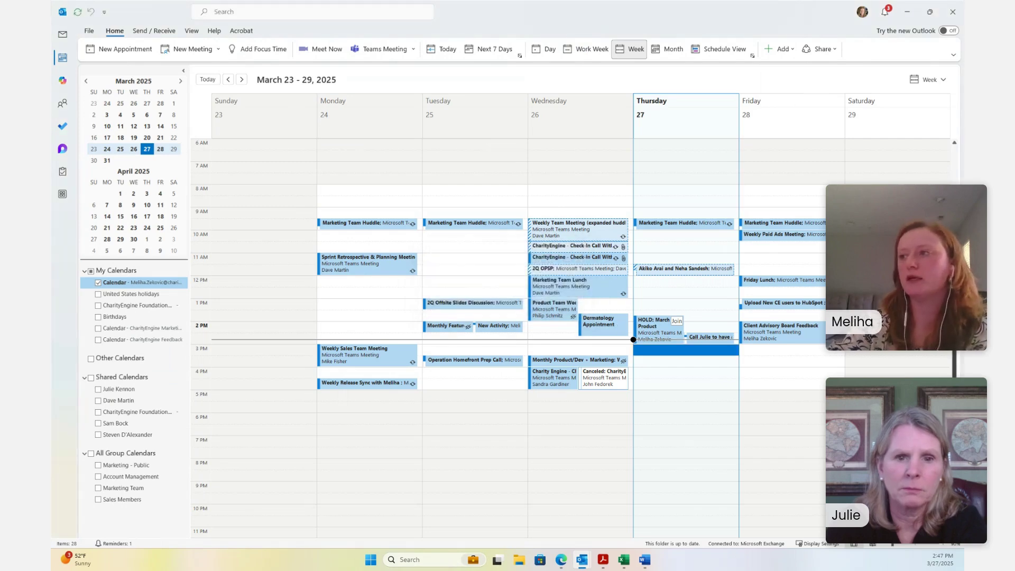
Show only the CharityEngine Foundation calendar, moved below Birthdays, with the main Calendar hidden
drag(117, 305, 137, 316)
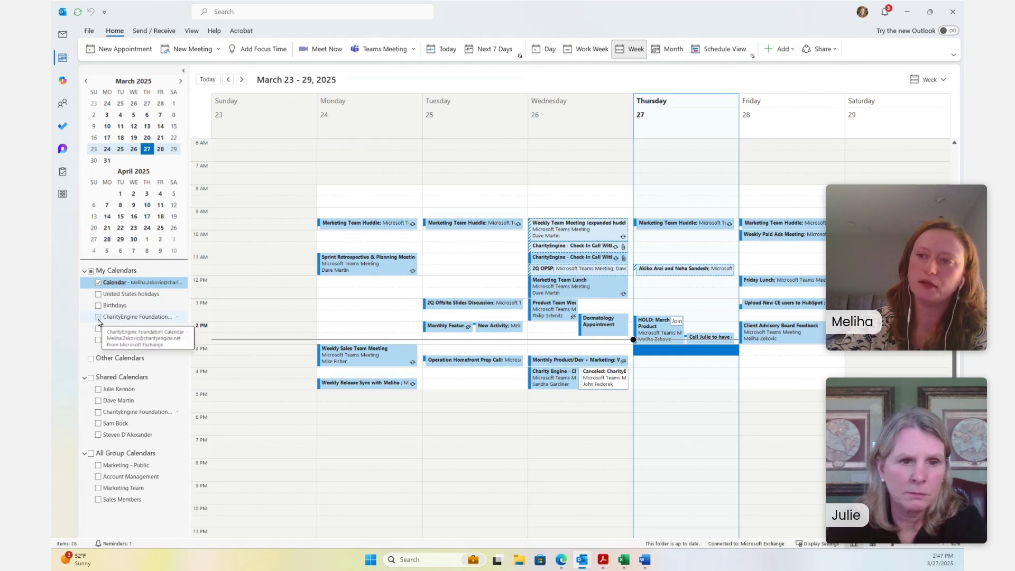
click(98, 317)
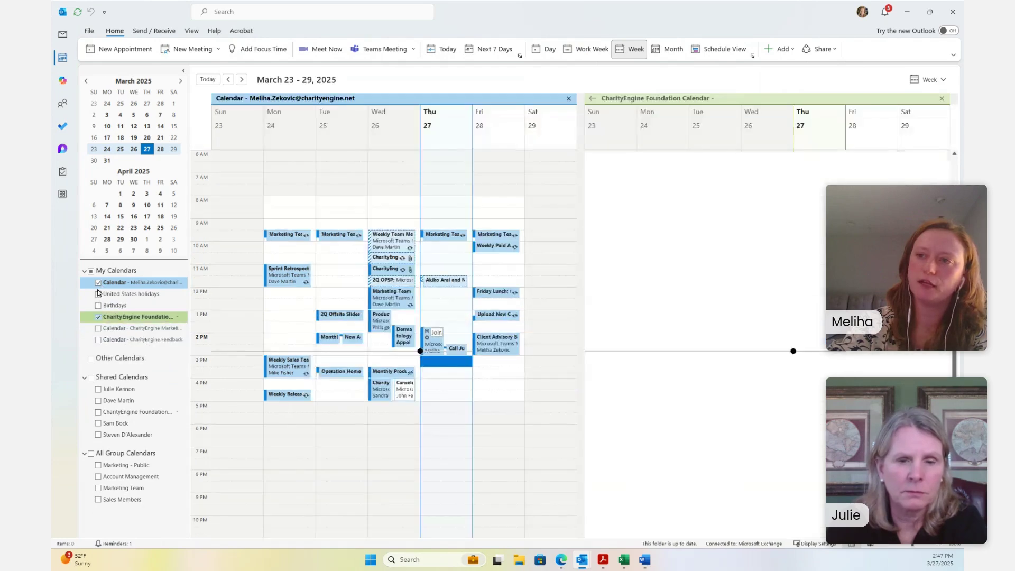
click(98, 282)
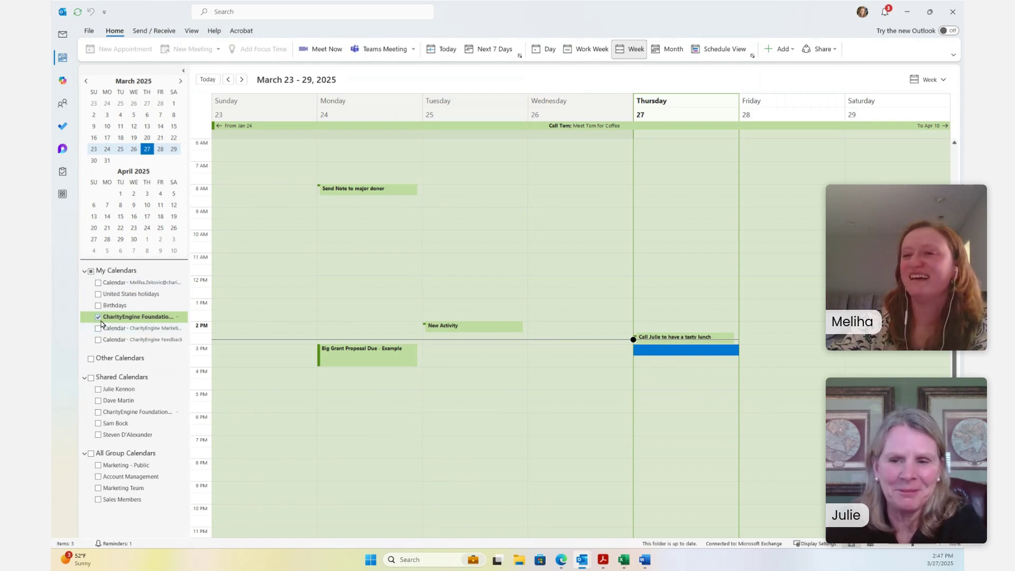
Delete the CharityEngine Foundation calendar, confirm with Yes, and close Outlook
right_click(133, 318)
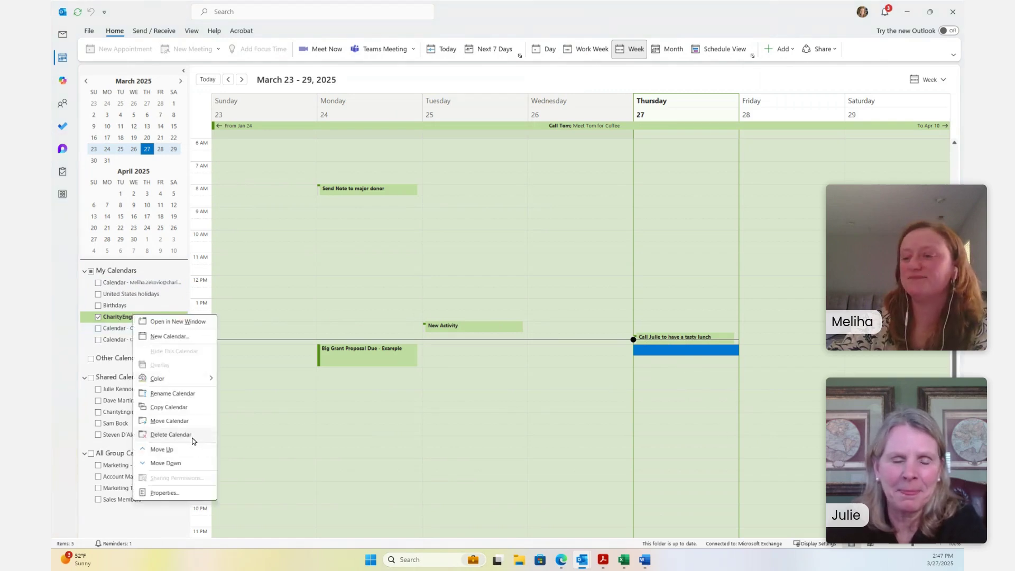
click(193, 441)
click(493, 306)
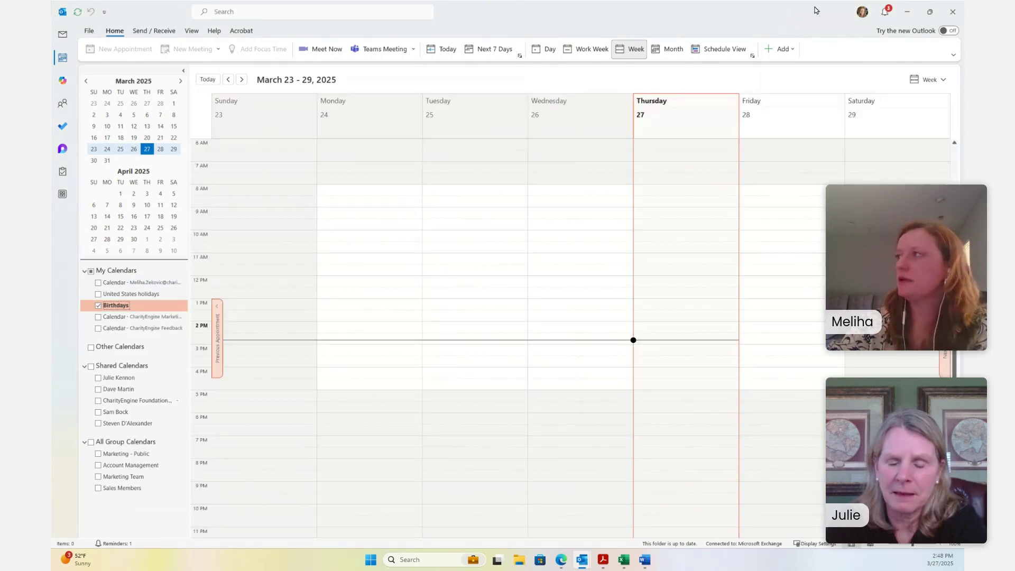
click(953, 10)
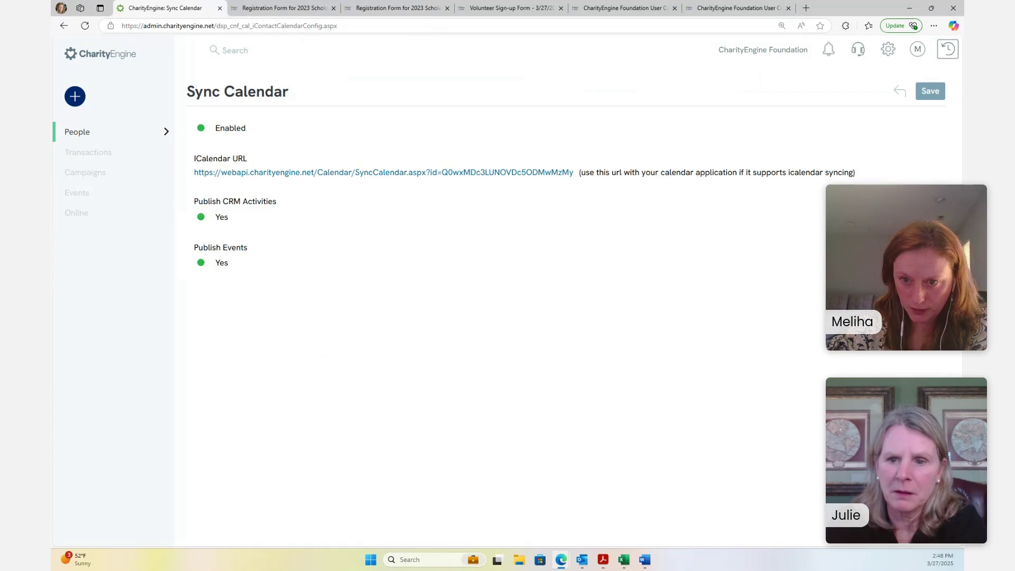
Reach the Events & Volunteers dashboard through the Events section of the left navigation
click(104, 138)
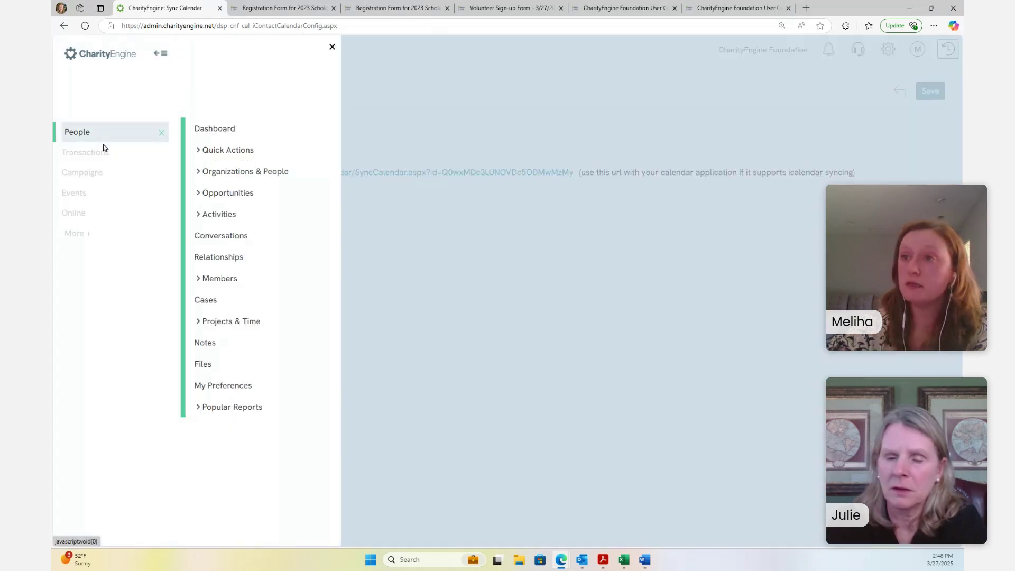
click(89, 199)
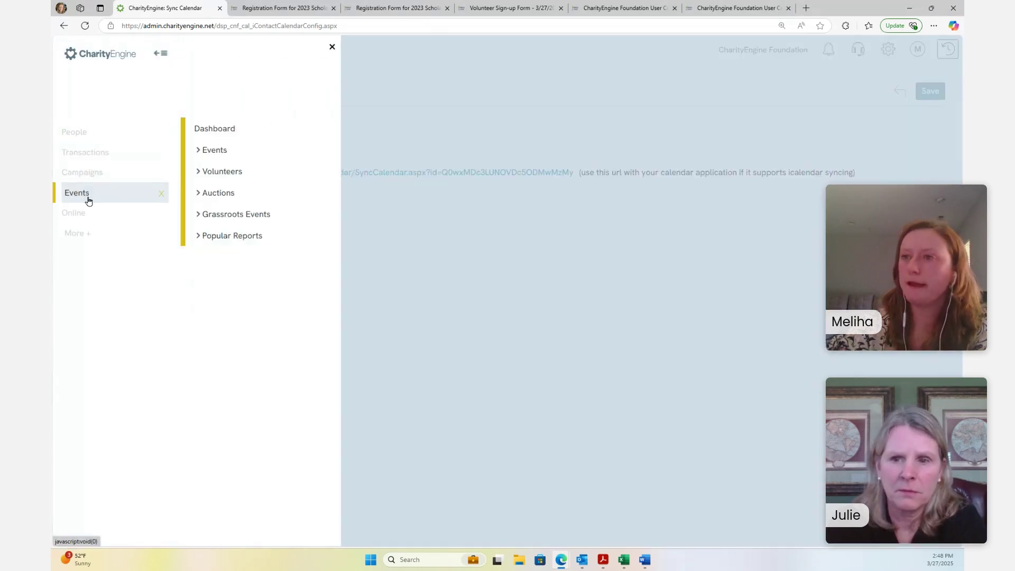
click(233, 173)
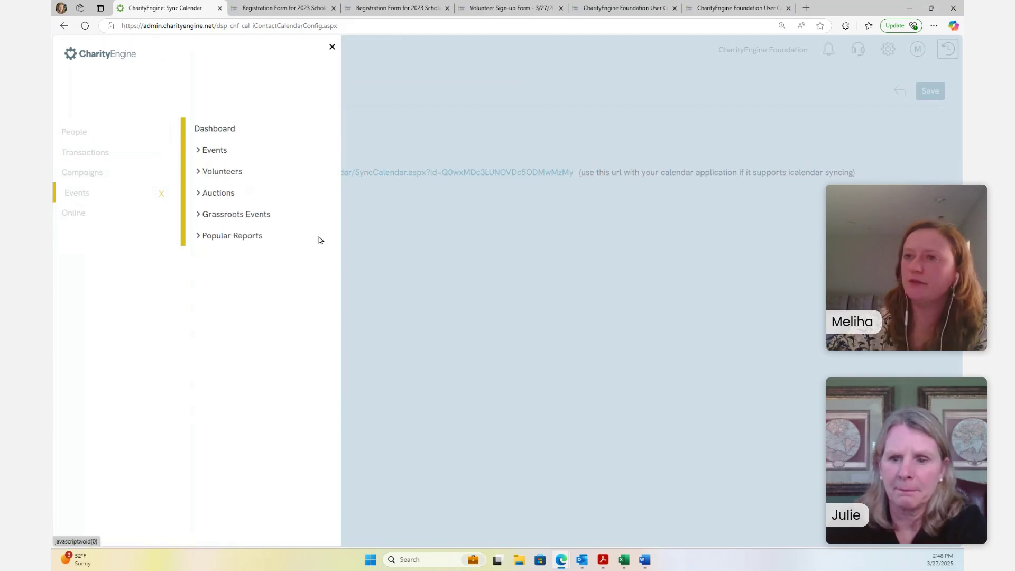
click(221, 169)
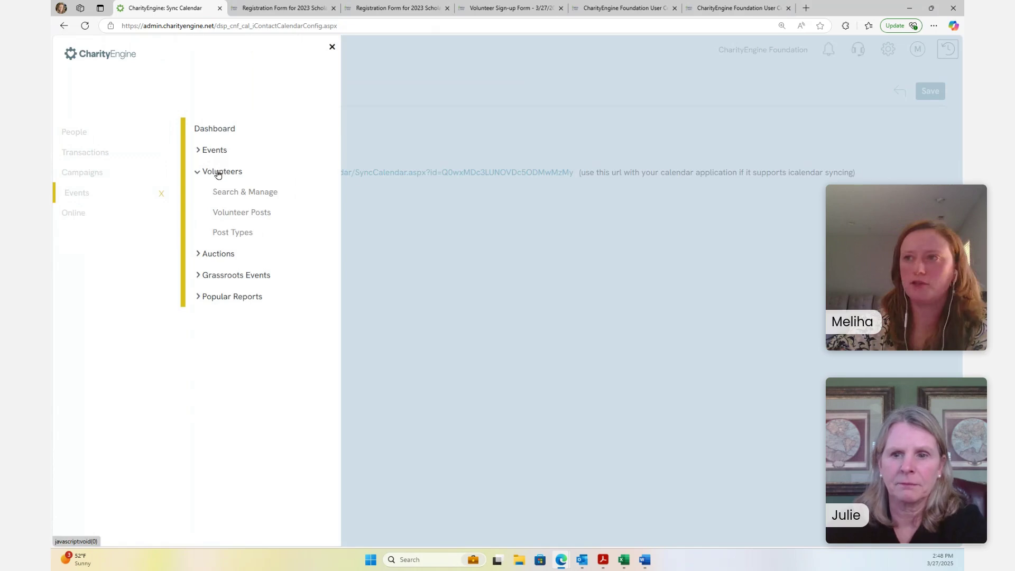
click(220, 170)
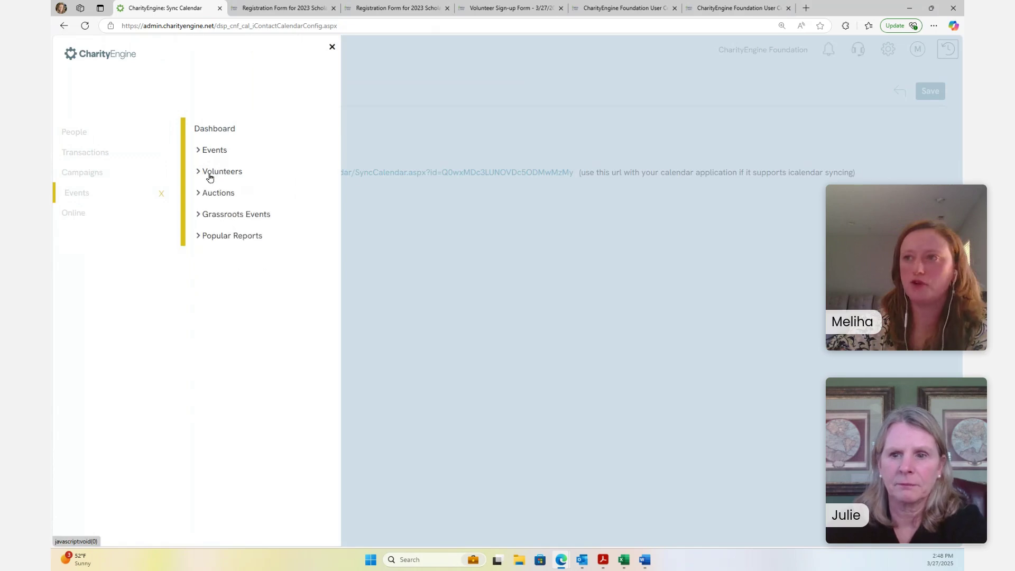
click(212, 129)
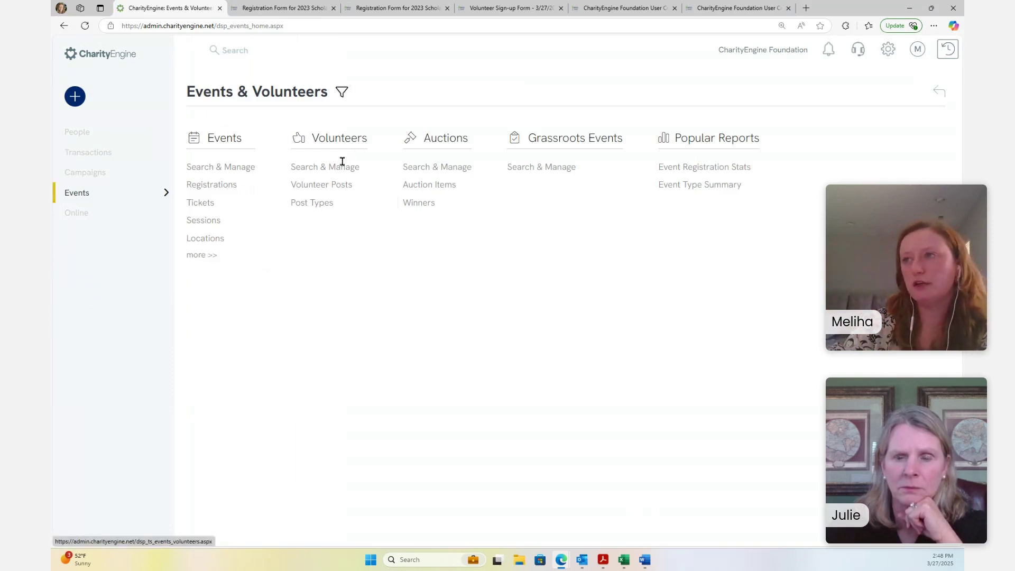
Open Volunteer Post Types, turn off the Dates filter, and search to list all 8 types
click(320, 208)
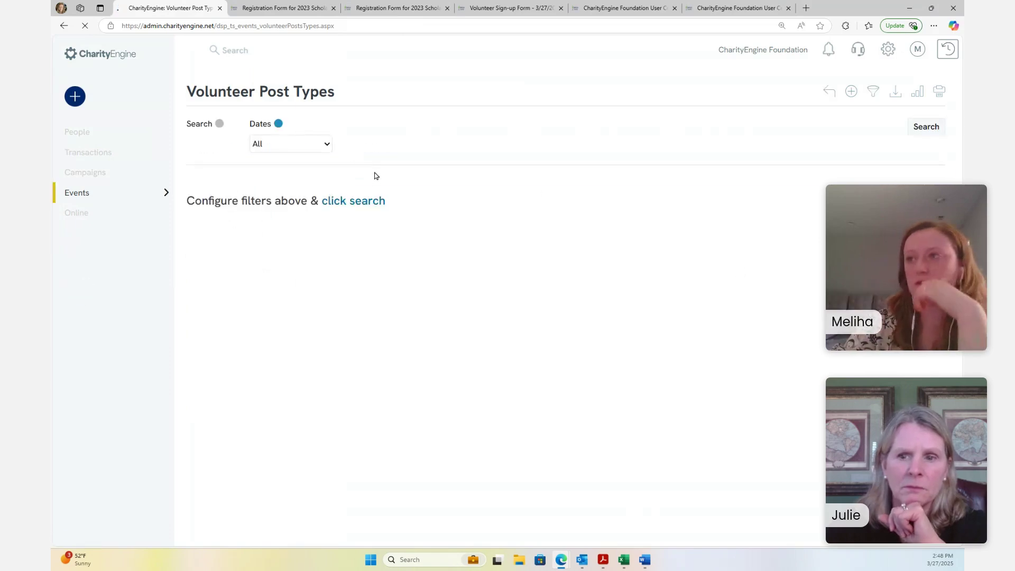
click(375, 200)
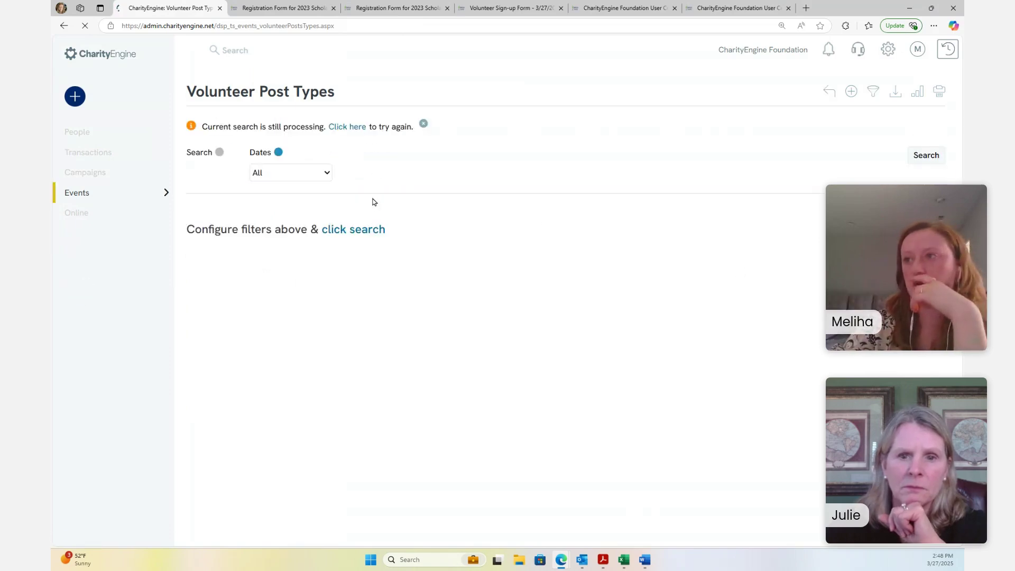
click(278, 152)
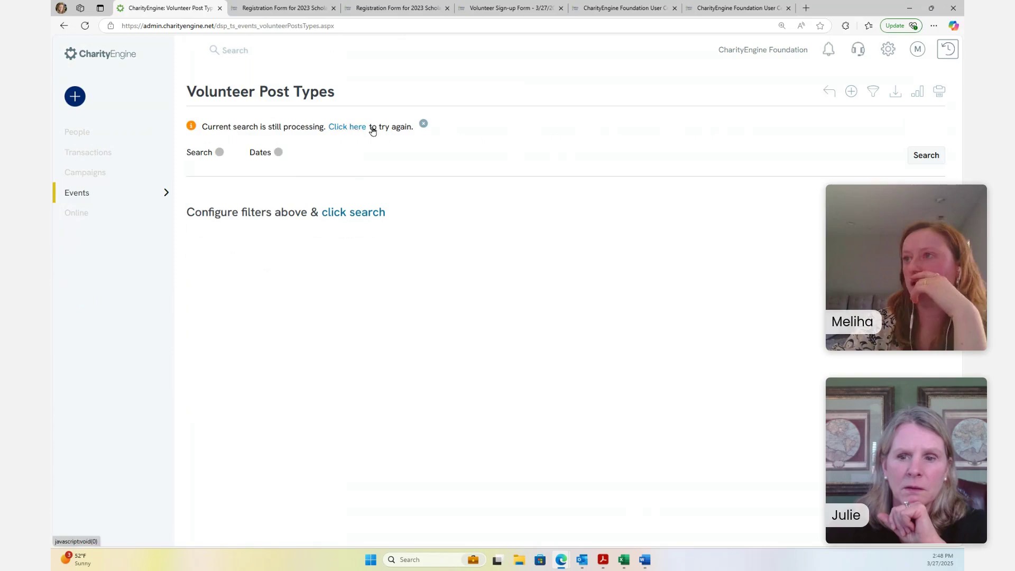
click(352, 212)
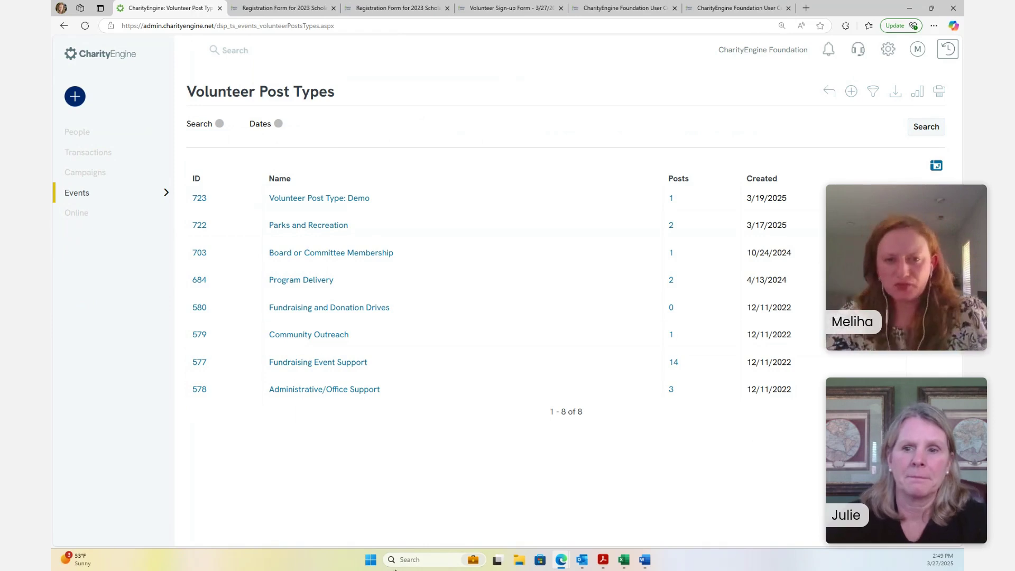
mouse_move(156, 482)
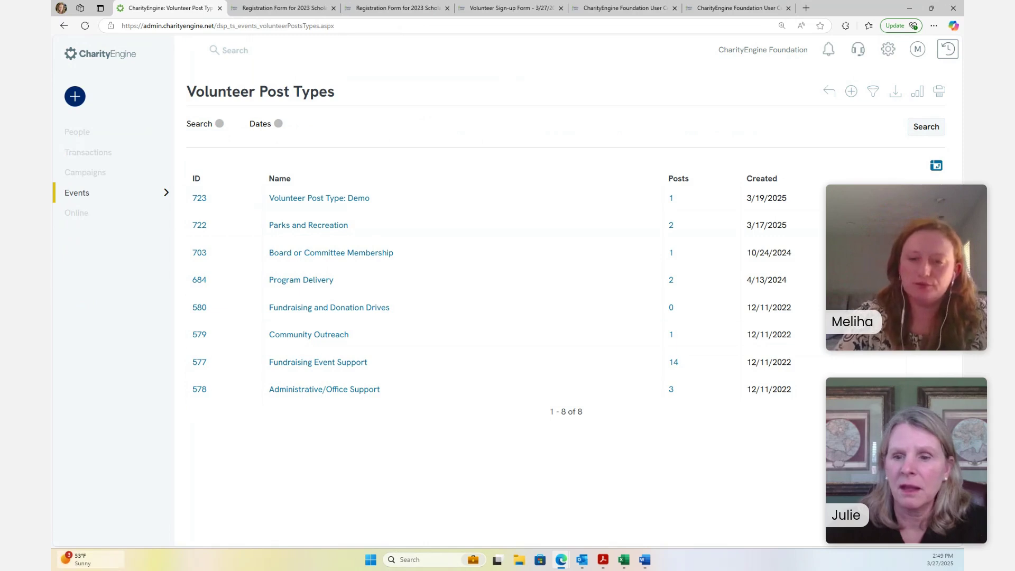
mouse_move(64, 517)
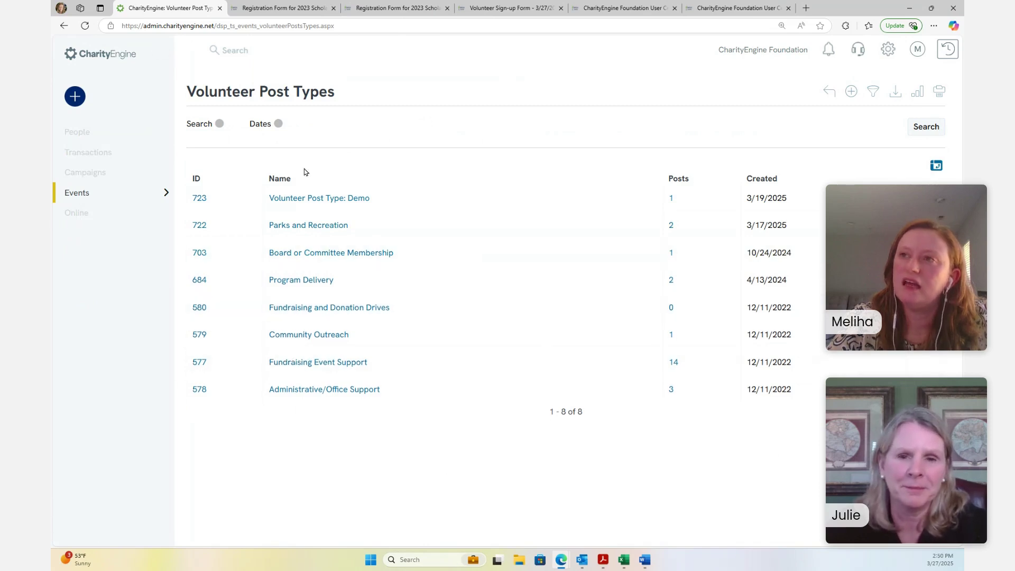
mouse_move(163, 275)
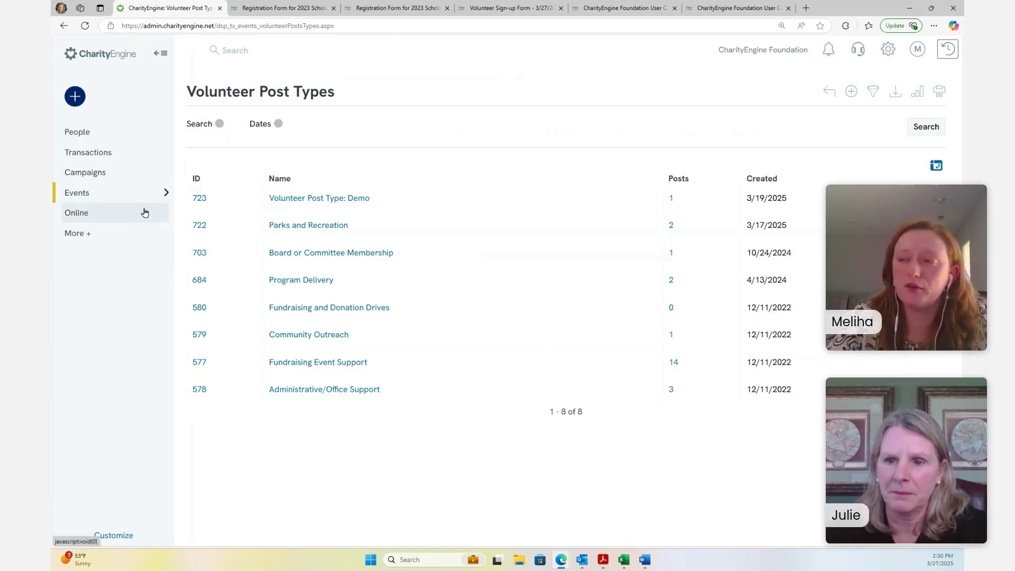
click(98, 193)
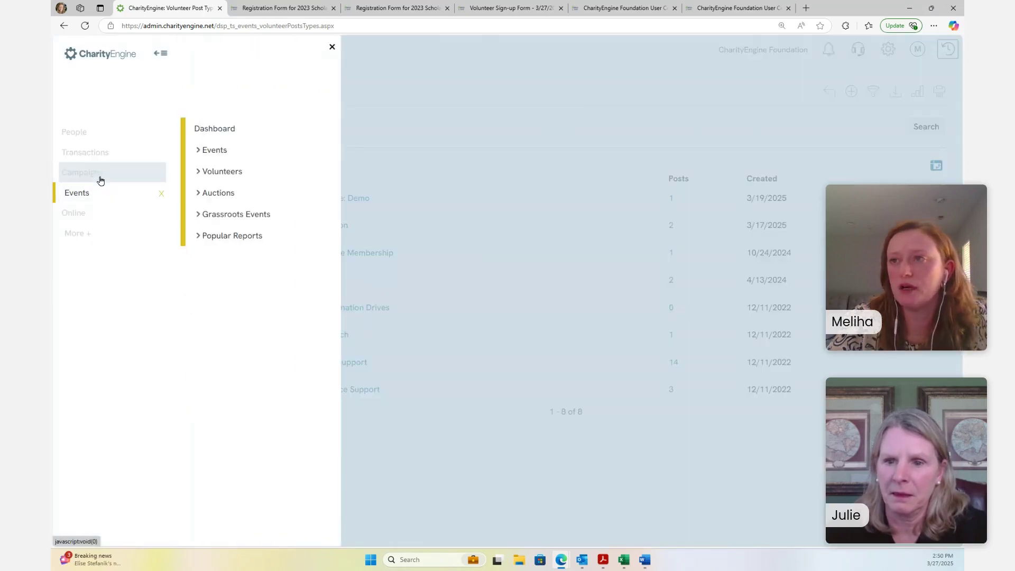
click(195, 175)
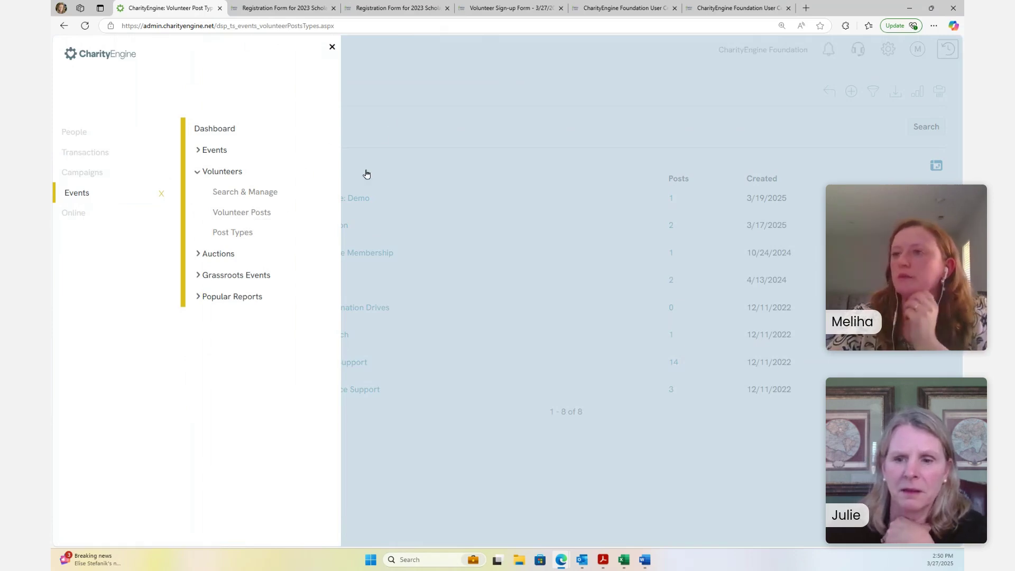
click(461, 82)
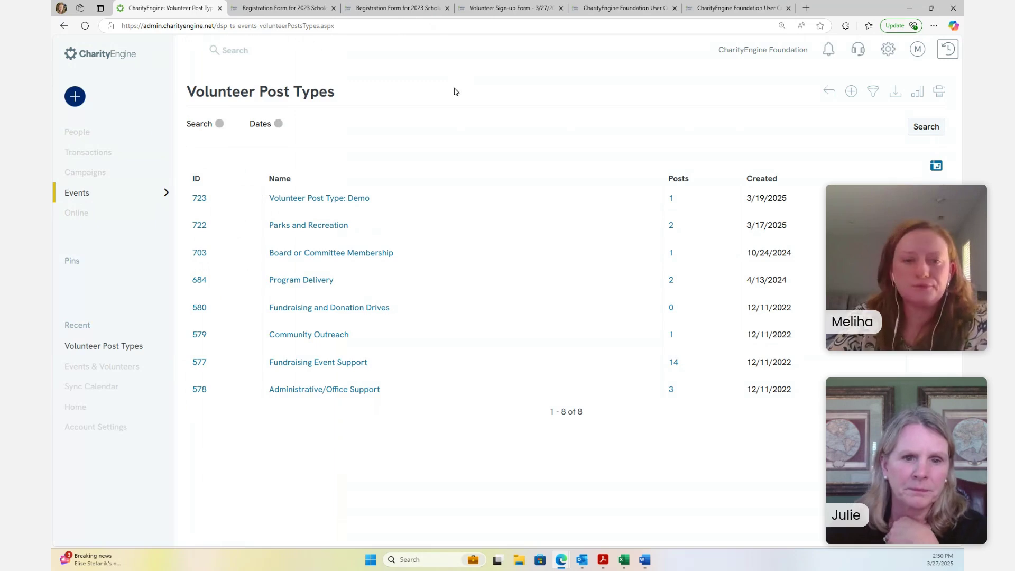